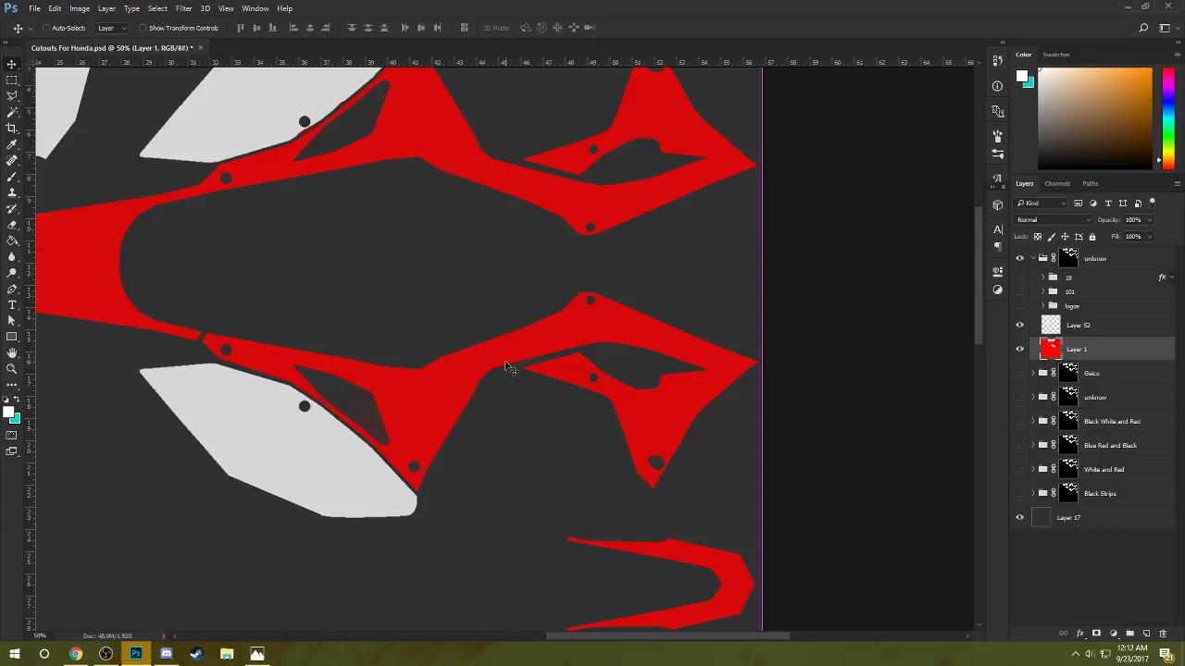
- Start a screen recording in the GeForce Experience overlay and close the overlay
{"action": "key", "text": "alt+z"}
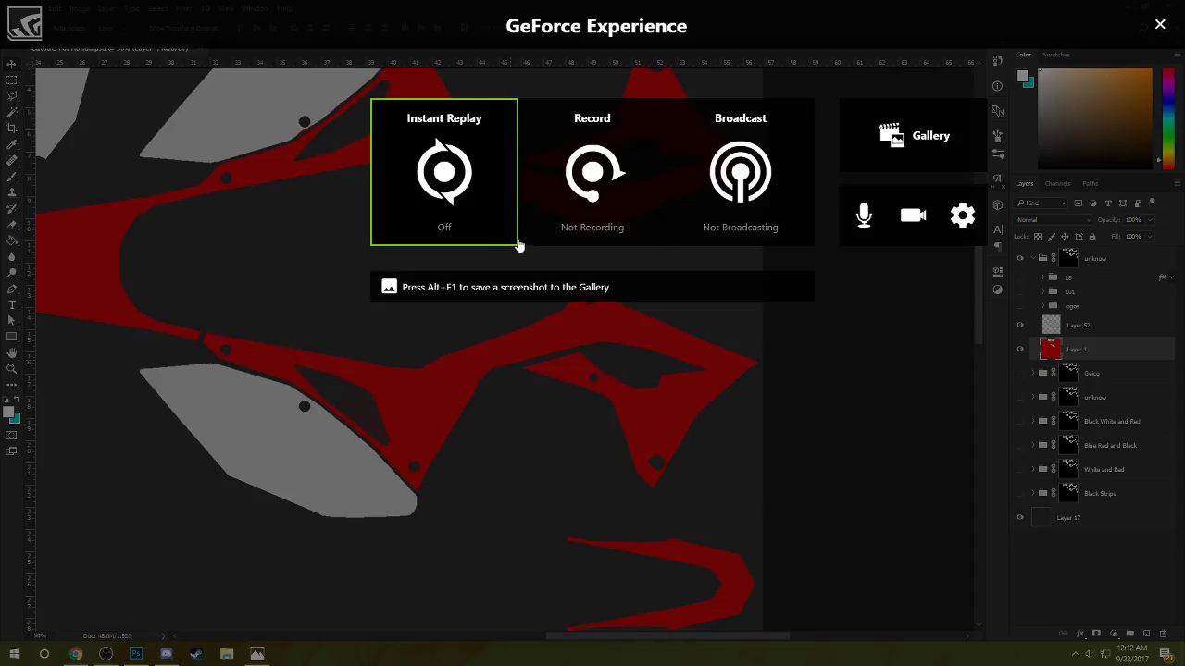
{"action": "left_click", "coordinate": [585, 233]}
{"action": "left_click", "coordinate": [590, 256]}
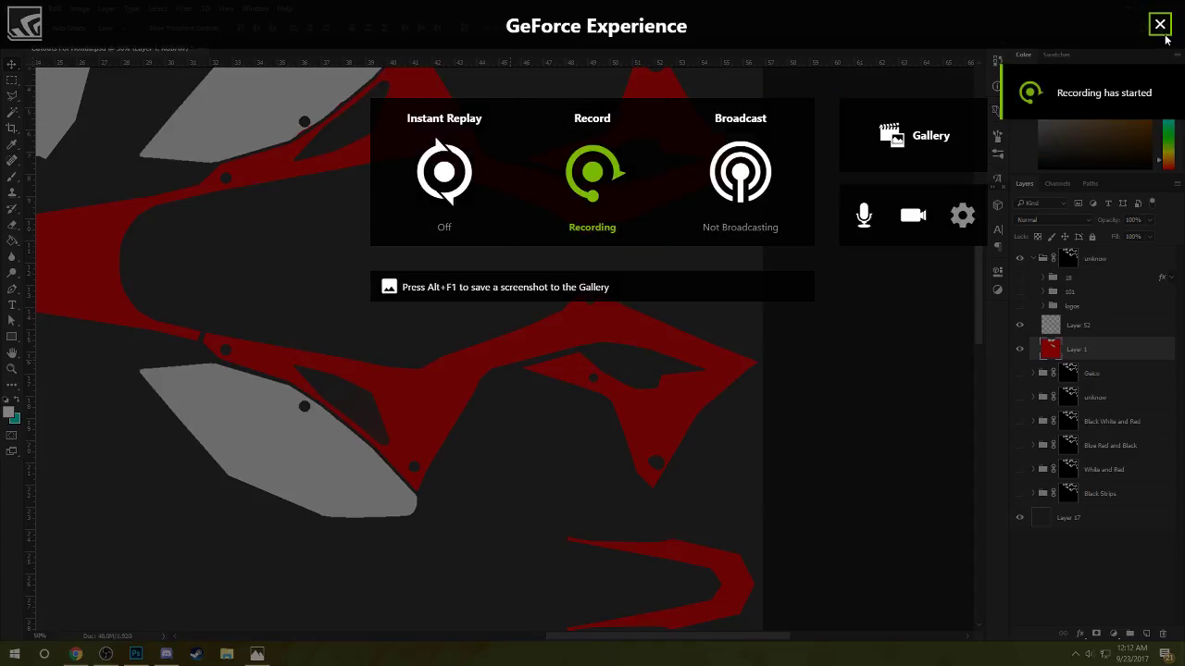
{"action": "left_click", "coordinate": [1160, 24]}
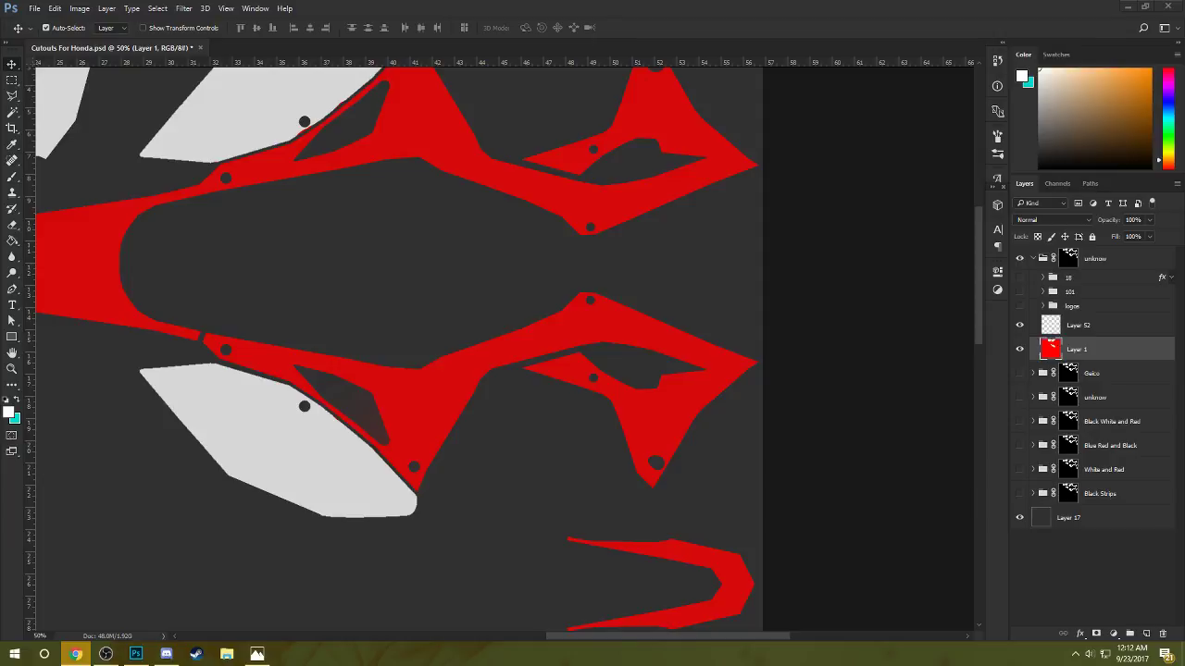
{"action": "left_click", "coordinate": [444, 398]}
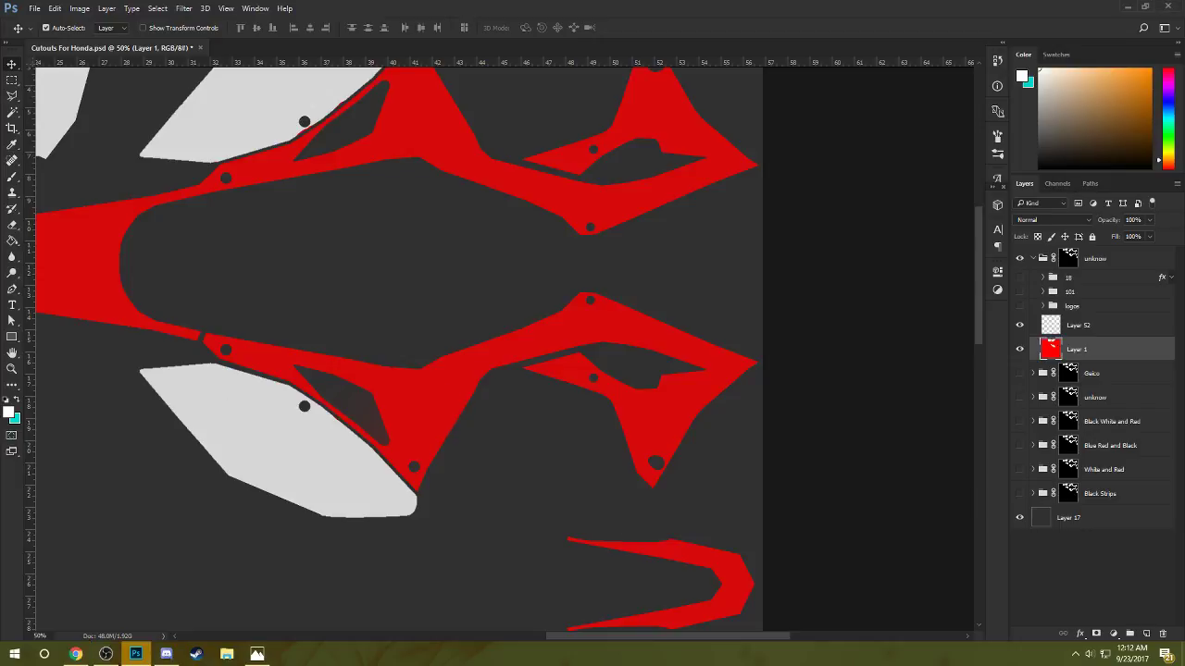
{"action": "key", "text": "alt+Tab"}
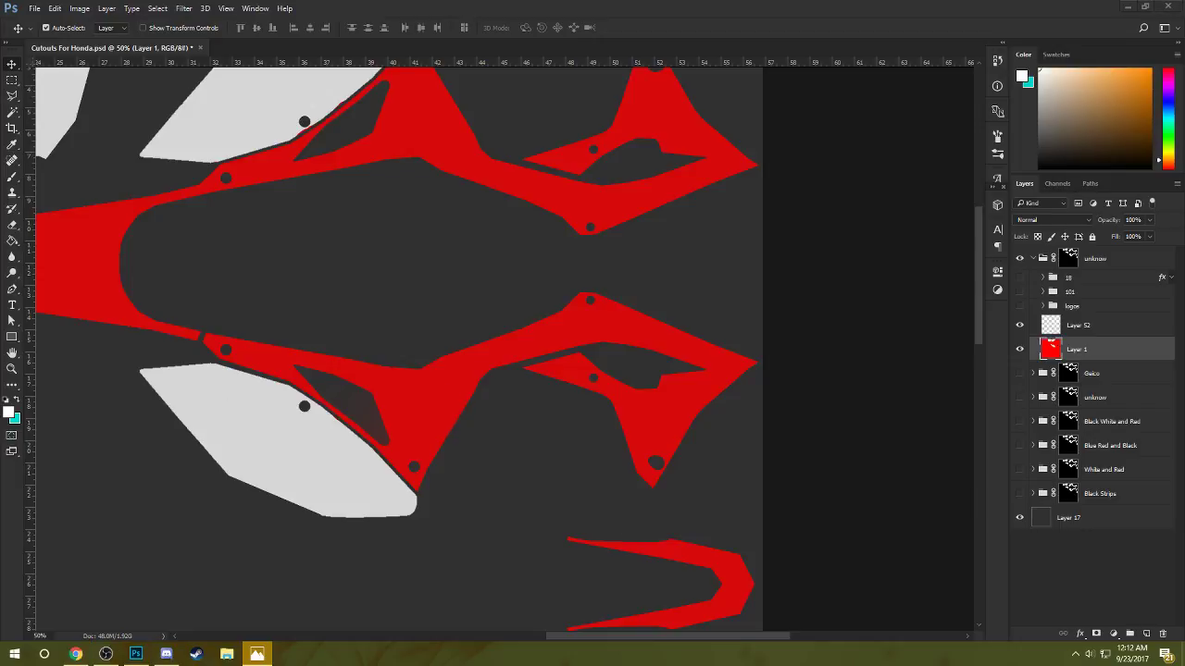
- On Layer 52, outline a notched stripe with the Pen tool along the upper edge of the lower red shroud's pointed end
{"action": "left_click", "coordinate": [1106, 330]}
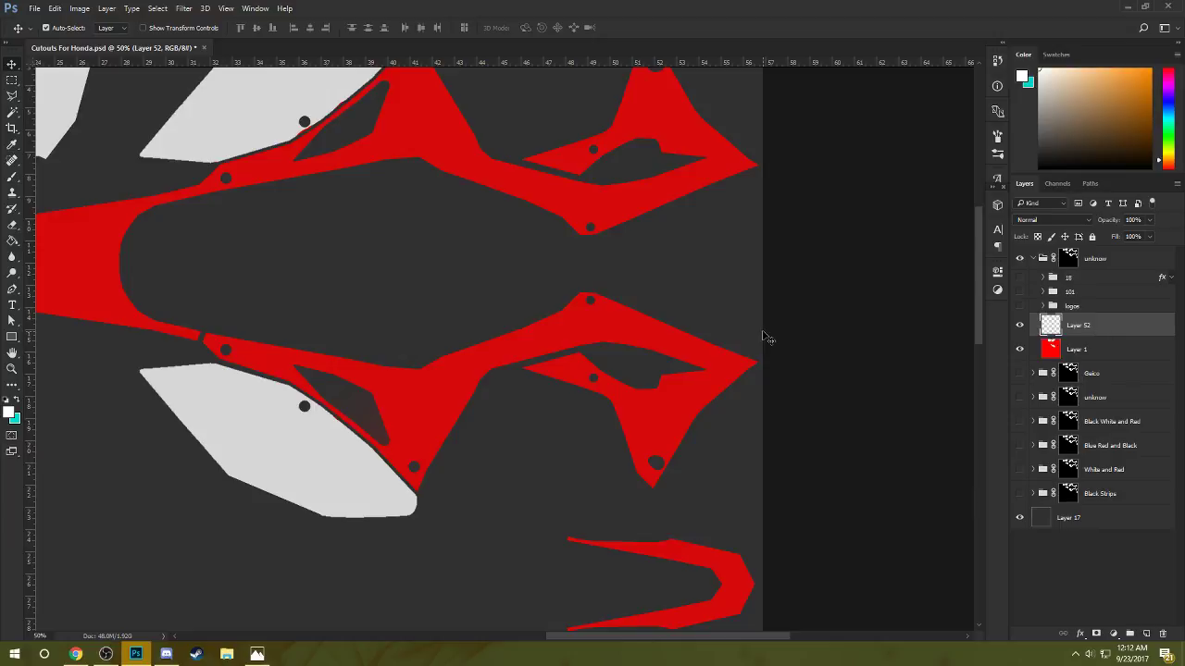
{"action": "key", "text": "XF86AudioLowerVolume"}
{"action": "key", "text": "XF86AudioLowerVolume"}
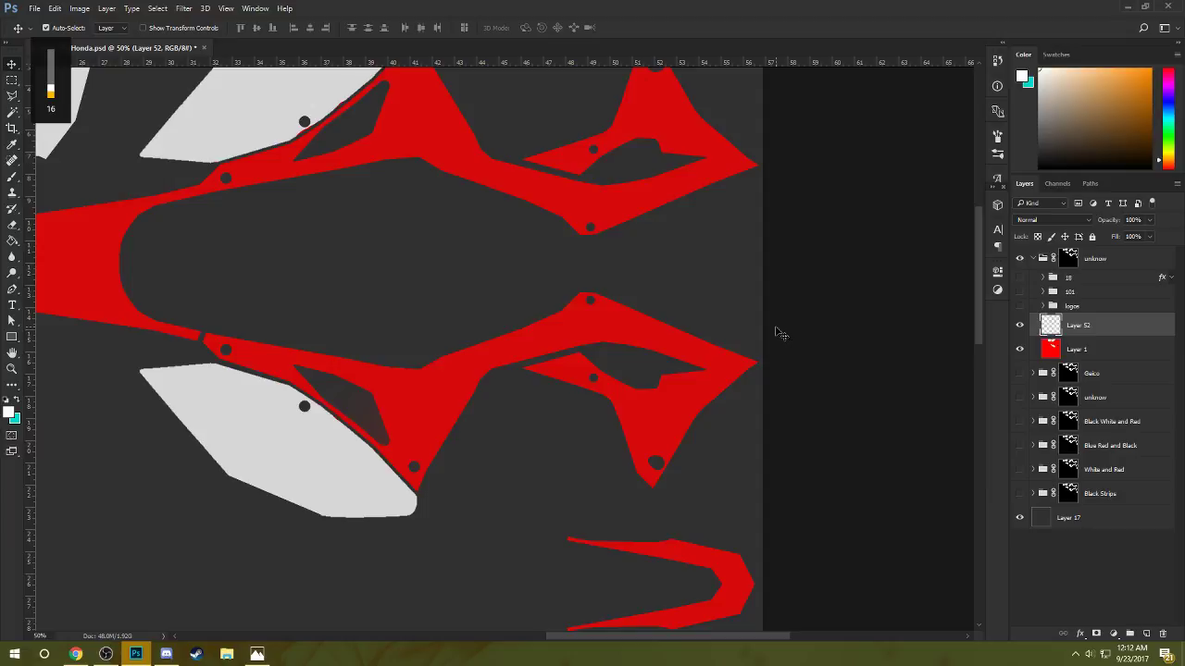
{"action": "key", "text": "p"}
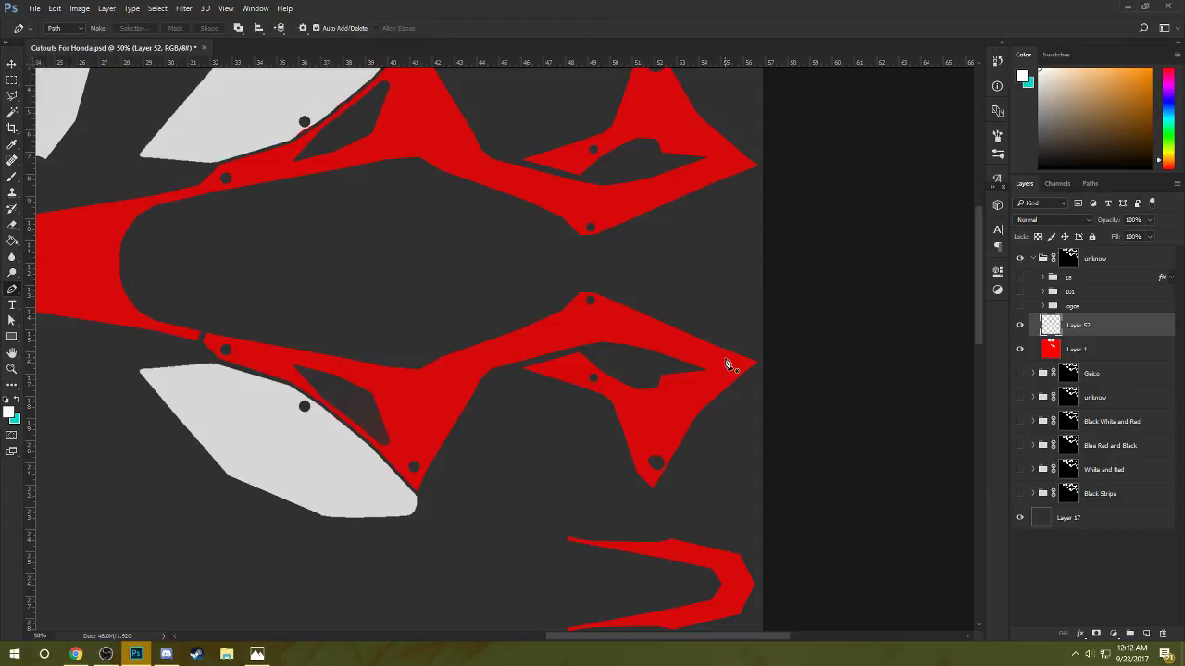
{"action": "left_click", "coordinate": [757, 369]}
{"action": "left_click", "coordinate": [604, 315]}
{"action": "left_click", "coordinate": [756, 372]}
{"action": "left_click", "coordinate": [597, 313]}
{"action": "left_click", "coordinate": [644, 324]}
{"action": "left_click_drag", "start_coordinate": [633, 291], "coordinate": [633, 290]}
{"action": "mouse_move", "coordinate": [753, 376]}
{"action": "left_mouse_down"}
{"action": "mouse_move", "coordinate": [787, 350]}
{"action": "mouse_move", "coordinate": [766, 387]}
{"action": "left_mouse_up"}
{"action": "left_click", "coordinate": [773, 375]}
{"action": "left_click", "coordinate": [794, 345]}
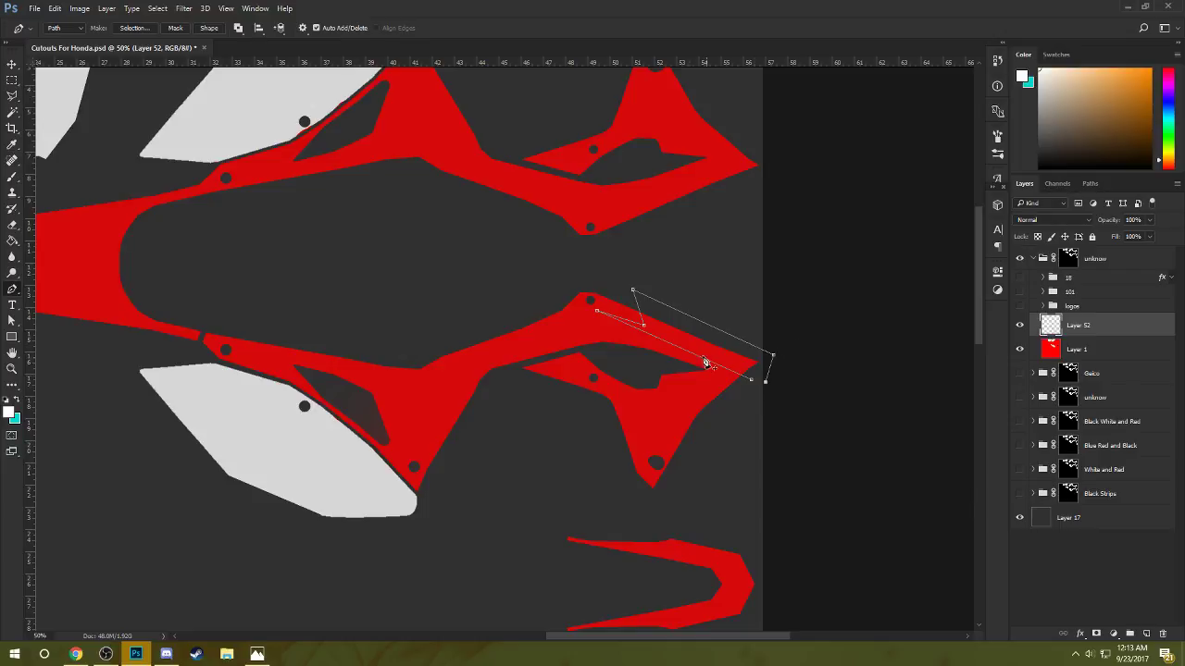
- Try filling the stripe path with the white foreground color, shift its notch point slightly and refill, undoing both fills
{"action": "right_click", "coordinate": [734, 366]}
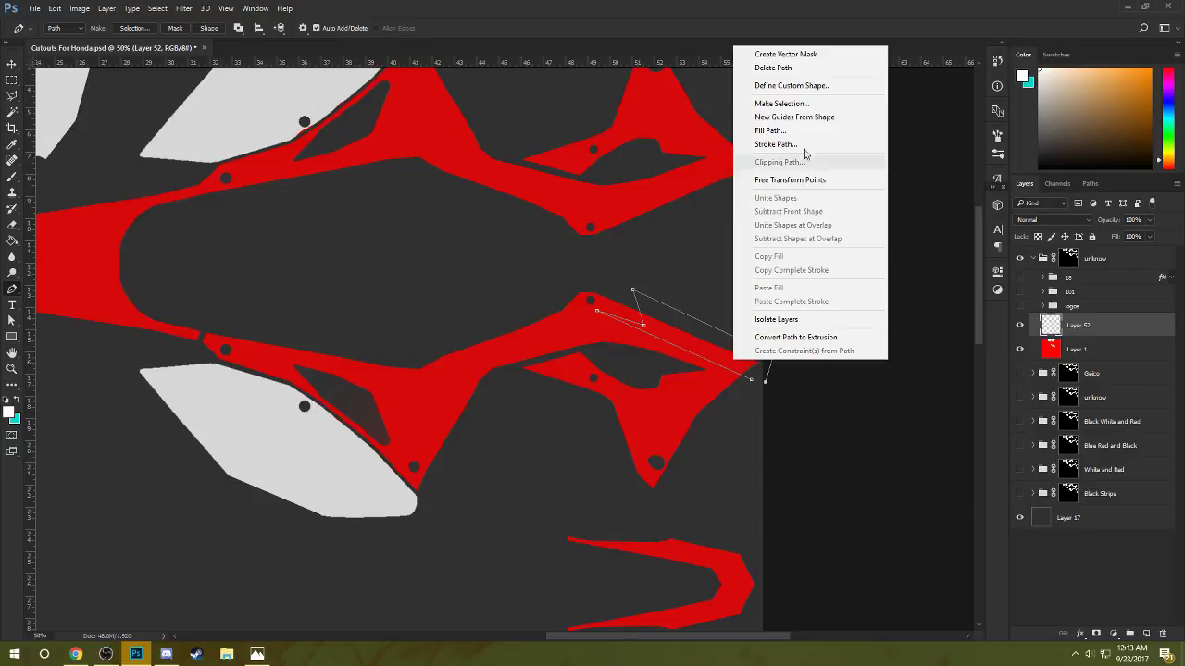
{"action": "left_click", "coordinate": [778, 130]}
{"action": "left_click", "coordinate": [681, 177]}
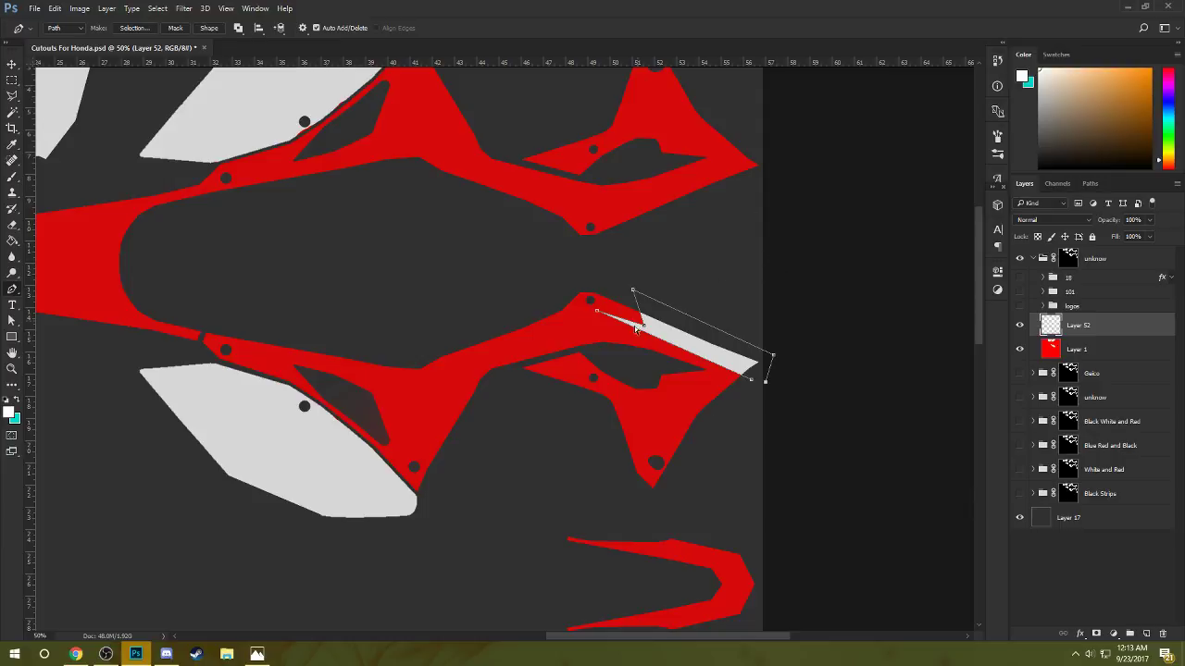
{"action": "key", "text": "ctrl+z"}
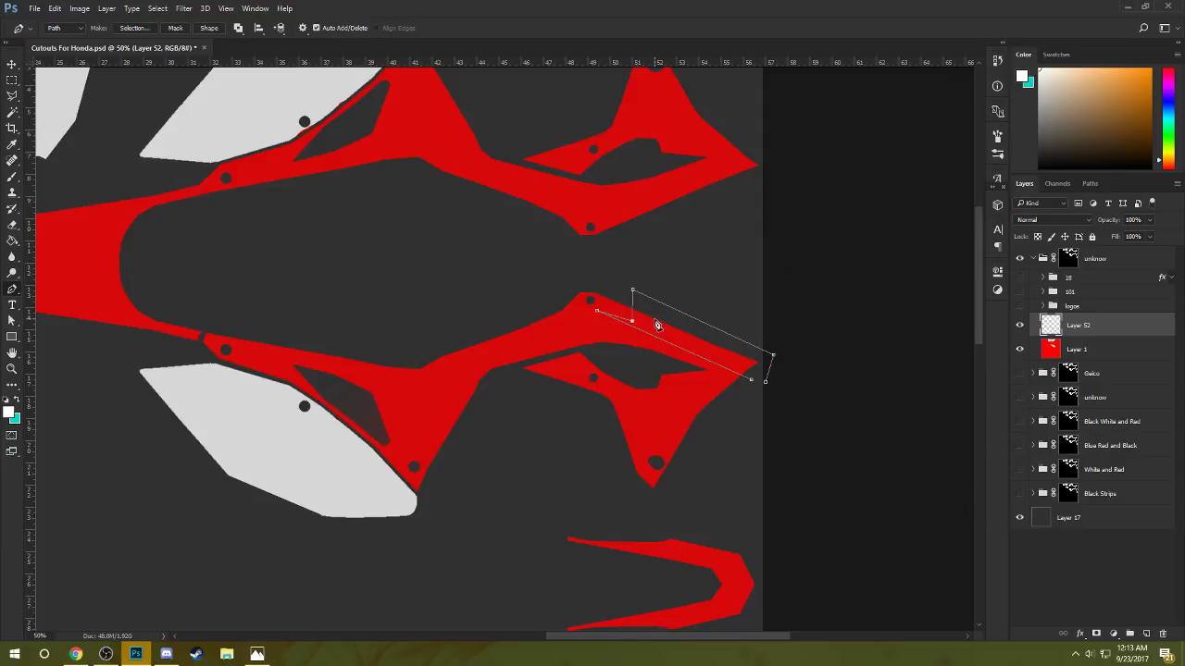
{"action": "right_click", "coordinate": [654, 321]}
{"action": "left_click", "coordinate": [707, 407]}
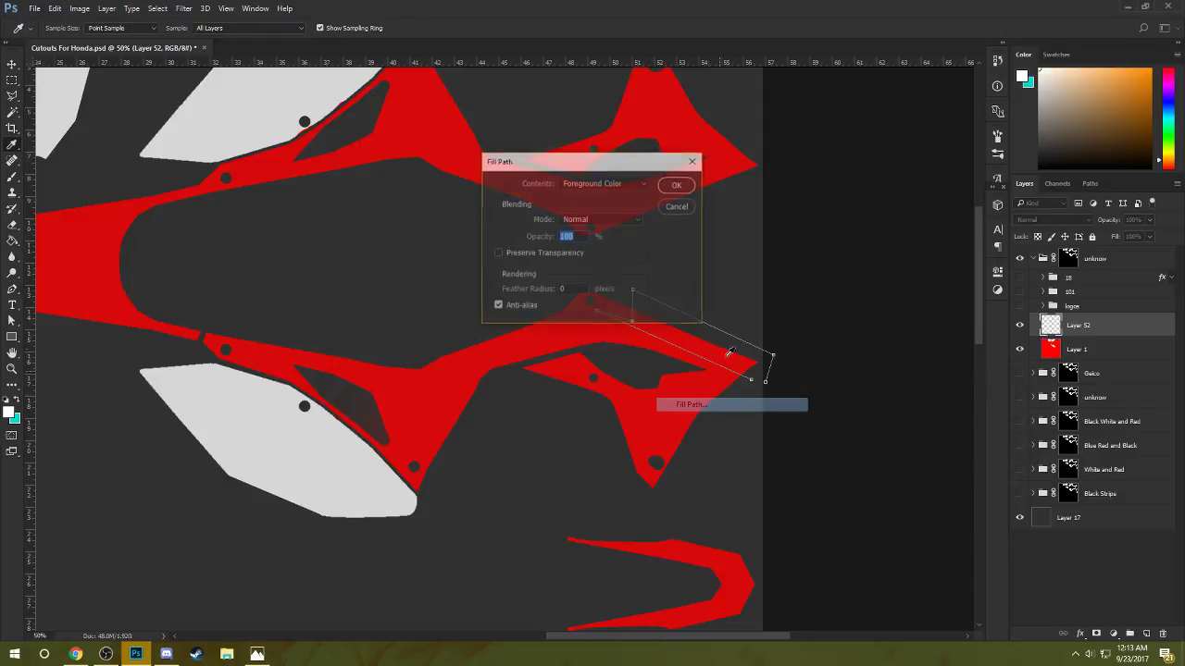
{"action": "left_click", "coordinate": [676, 189]}
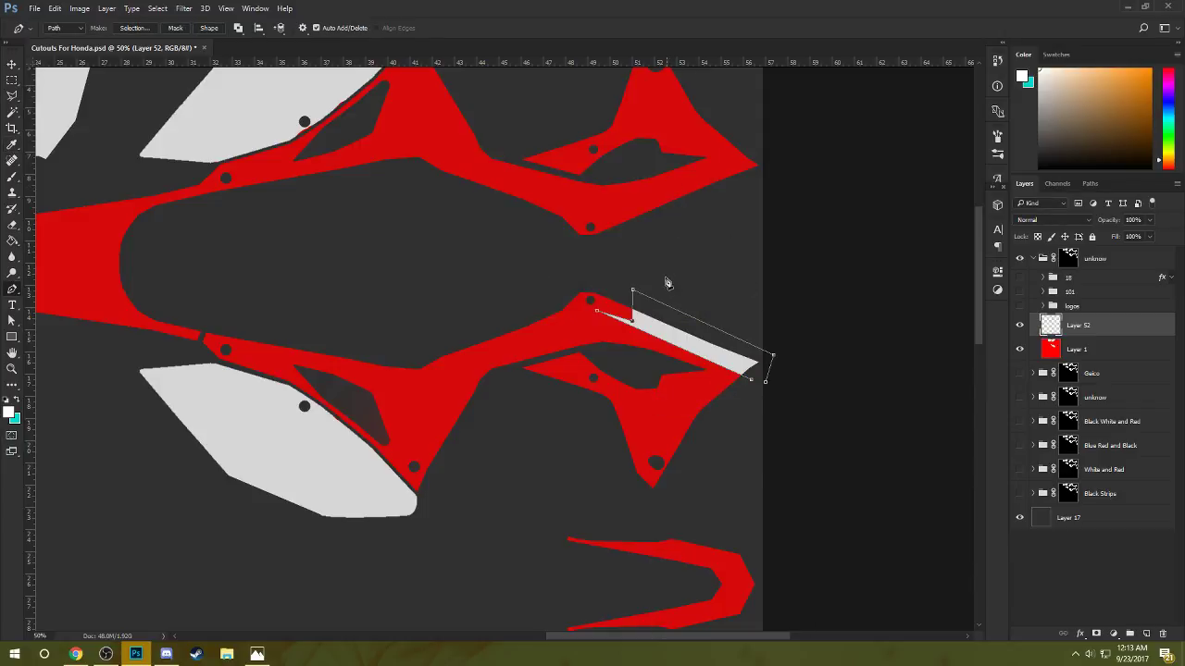
{"action": "key", "text": "ctrl+z"}
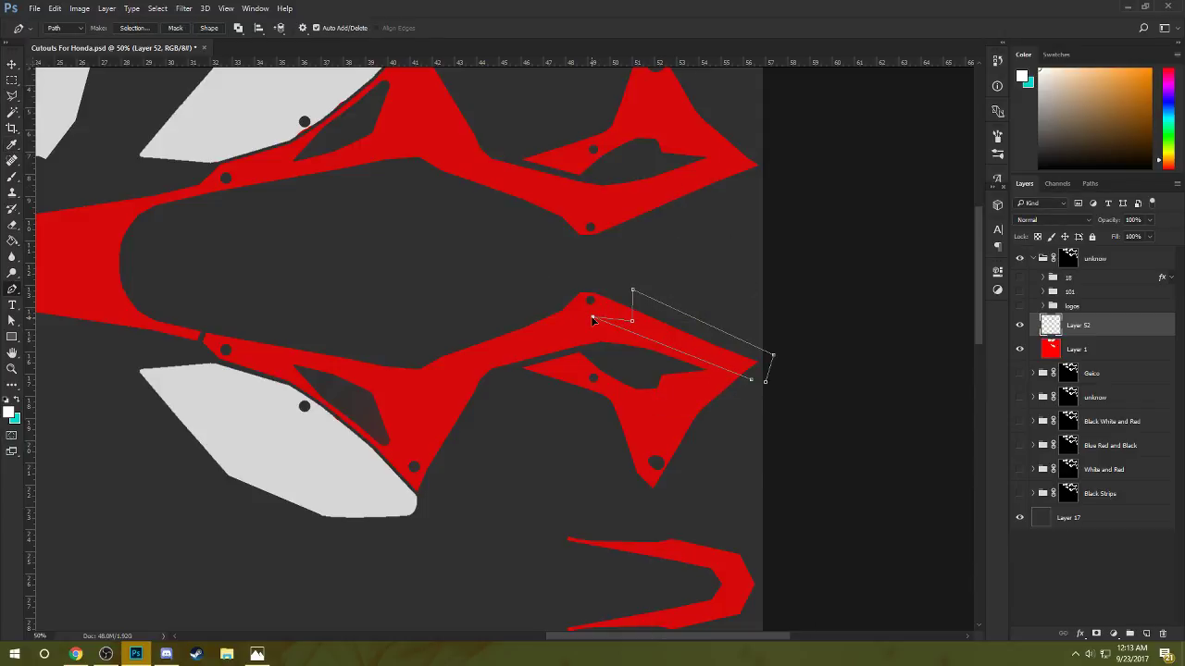
- Try nudging the notch point again and filling the stripe path with white, and undo the fill
{"action": "left_click_drag", "start_coordinate": [632, 323], "coordinate": [629, 325]}
{"action": "right_click", "coordinate": [630, 328]}
{"action": "left_click", "coordinate": [708, 407]}
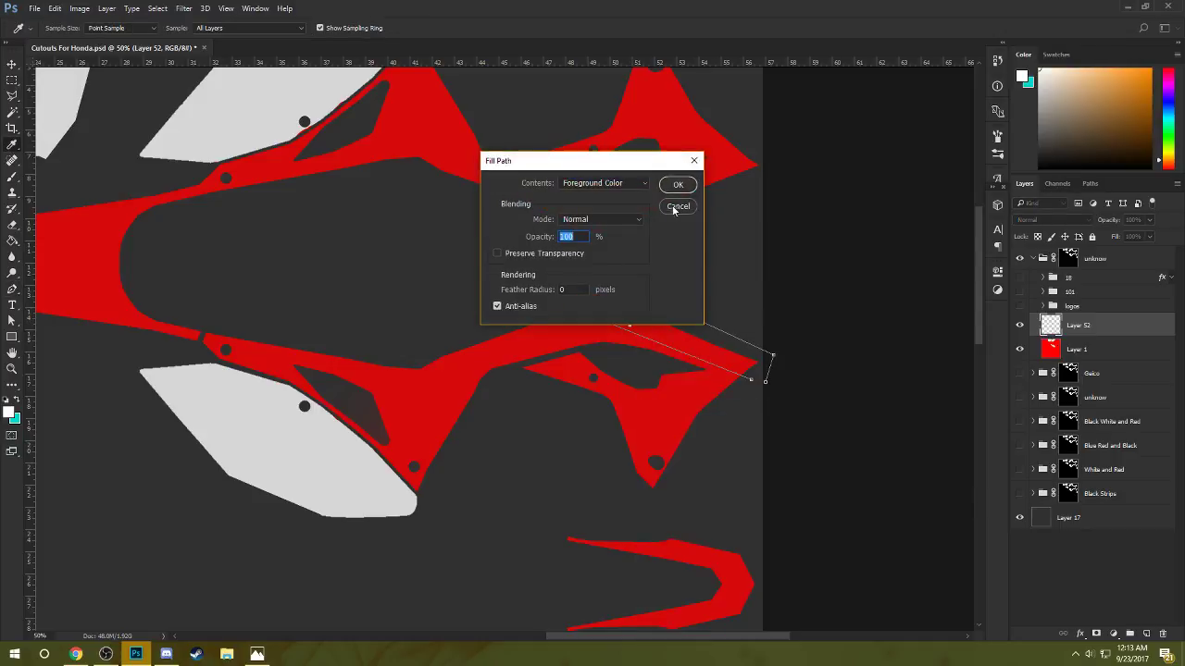
{"action": "key", "text": "Return"}
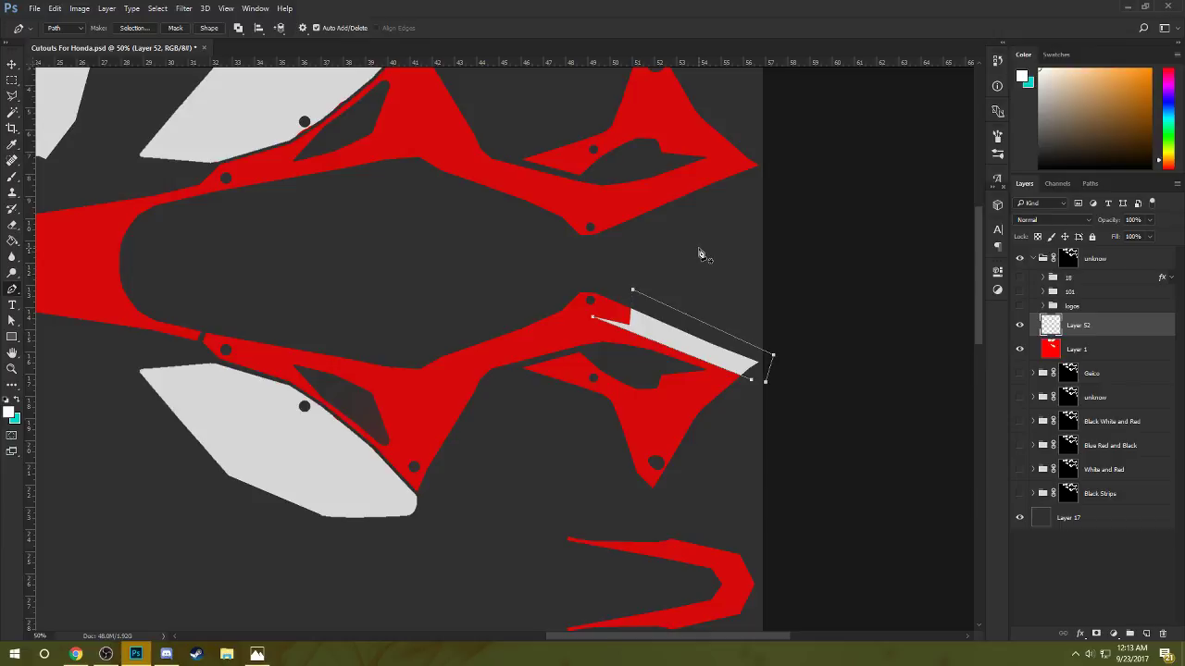
{"action": "key", "text": "Escape"}
{"action": "key", "text": "ctrl+alt+z"}
{"action": "key", "text": "ctrl+alt+z"}
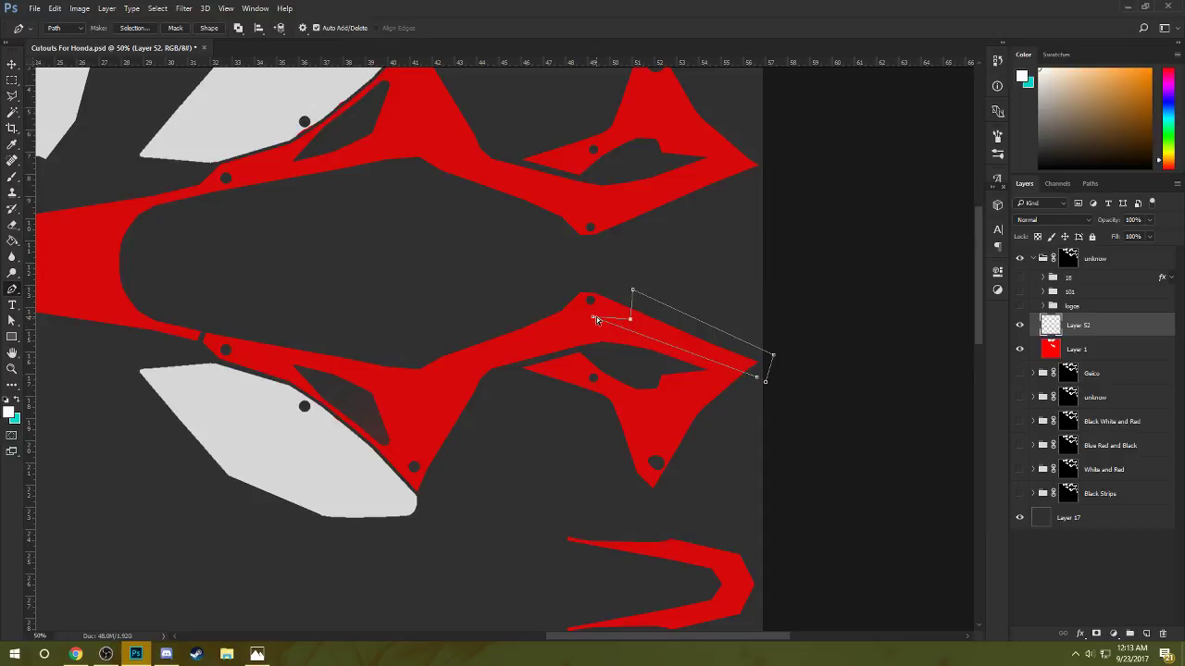
- Adjust the stripe path's inner tip, fill the path with the white foreground color and dismiss it
{"action": "left_click_drag", "start_coordinate": [593, 317], "coordinate": [597, 312]}
{"action": "right_click", "coordinate": [759, 372]}
{"action": "left_click", "coordinate": [782, 126]}
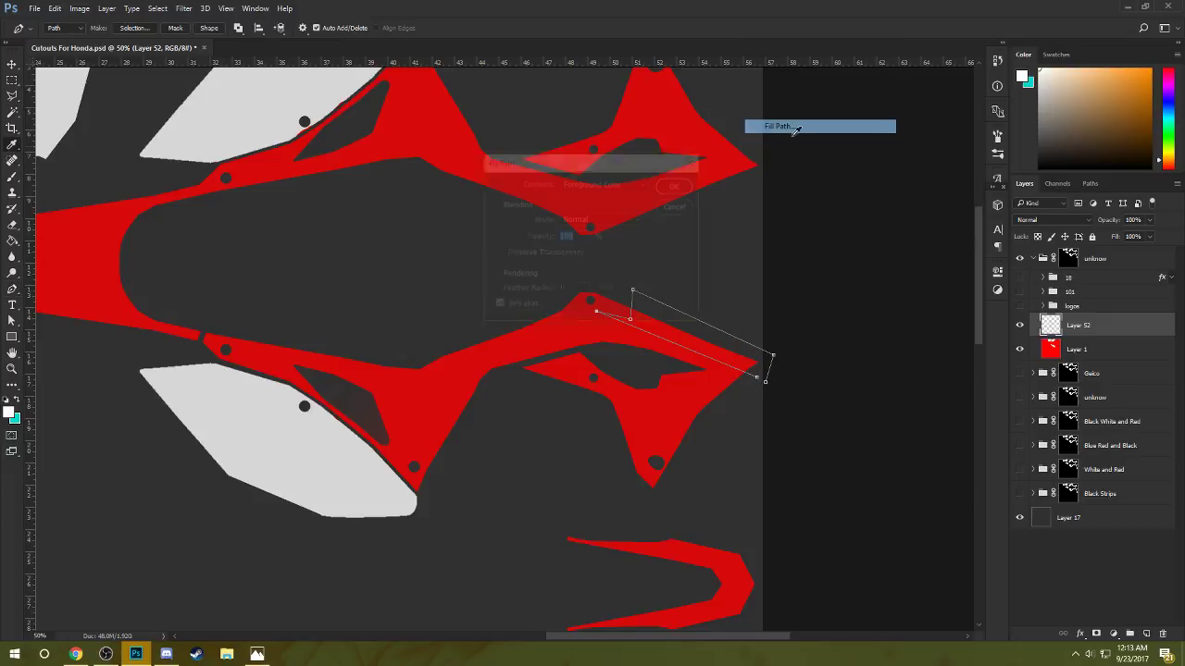
{"action": "left_click", "coordinate": [677, 185]}
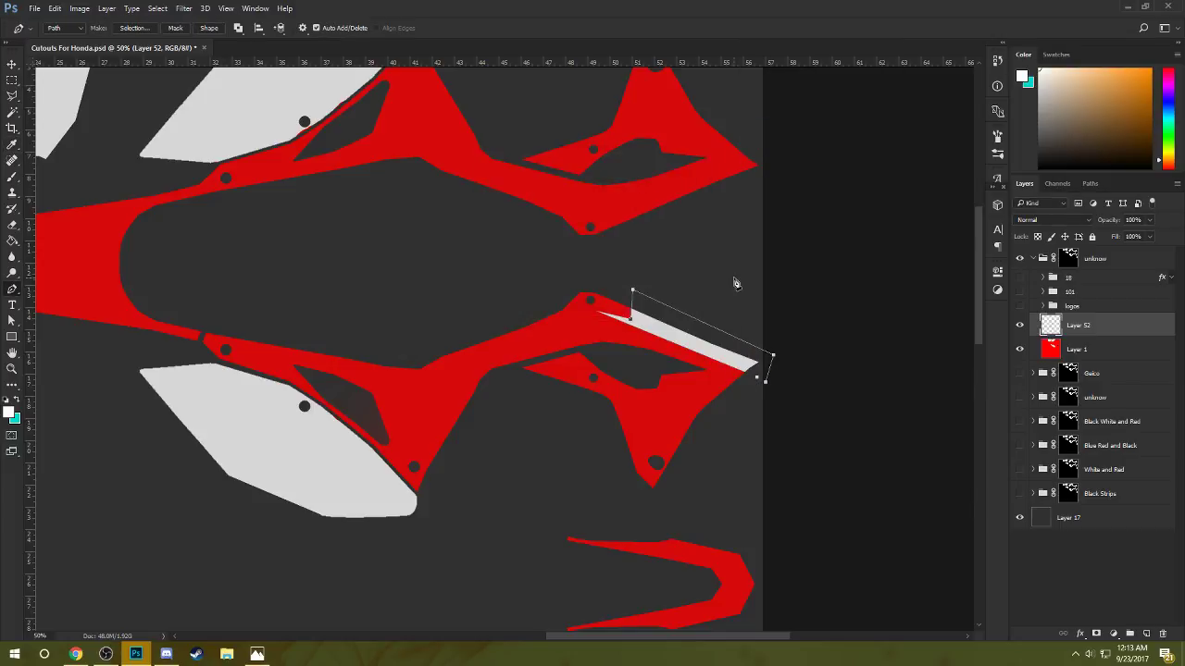
{"action": "key", "text": "Escape"}
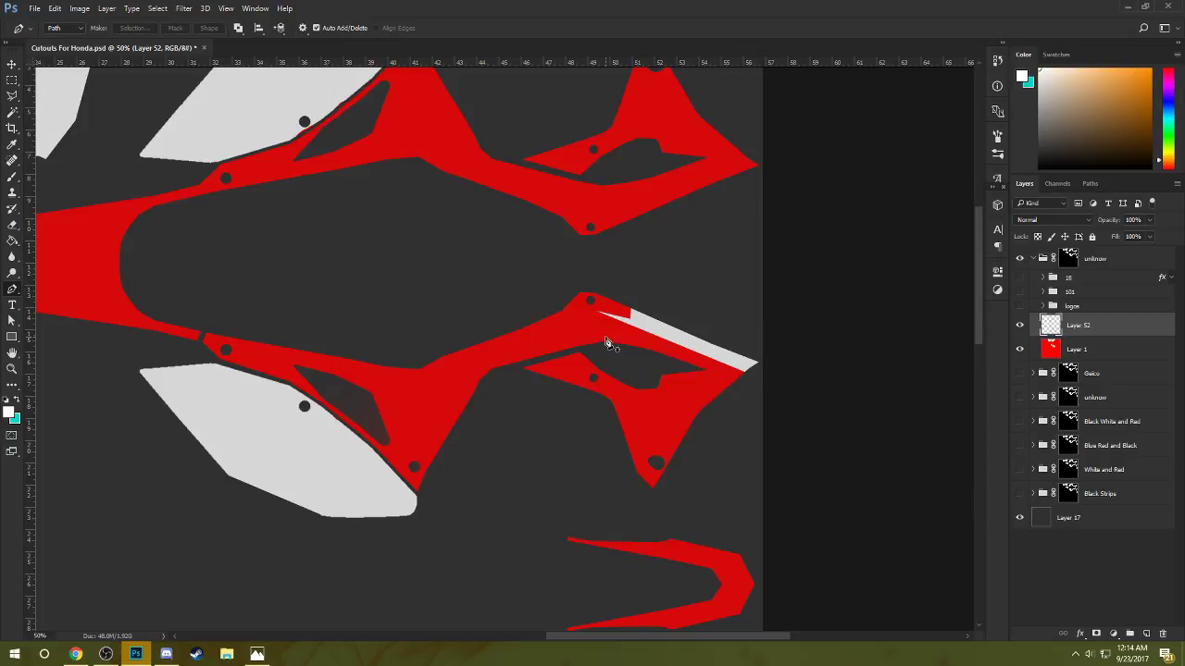
- Draw a narrow second stripe path with the Pen tool just below the white stripe, tapering inward across the shroud
{"action": "left_click", "coordinate": [738, 383]}
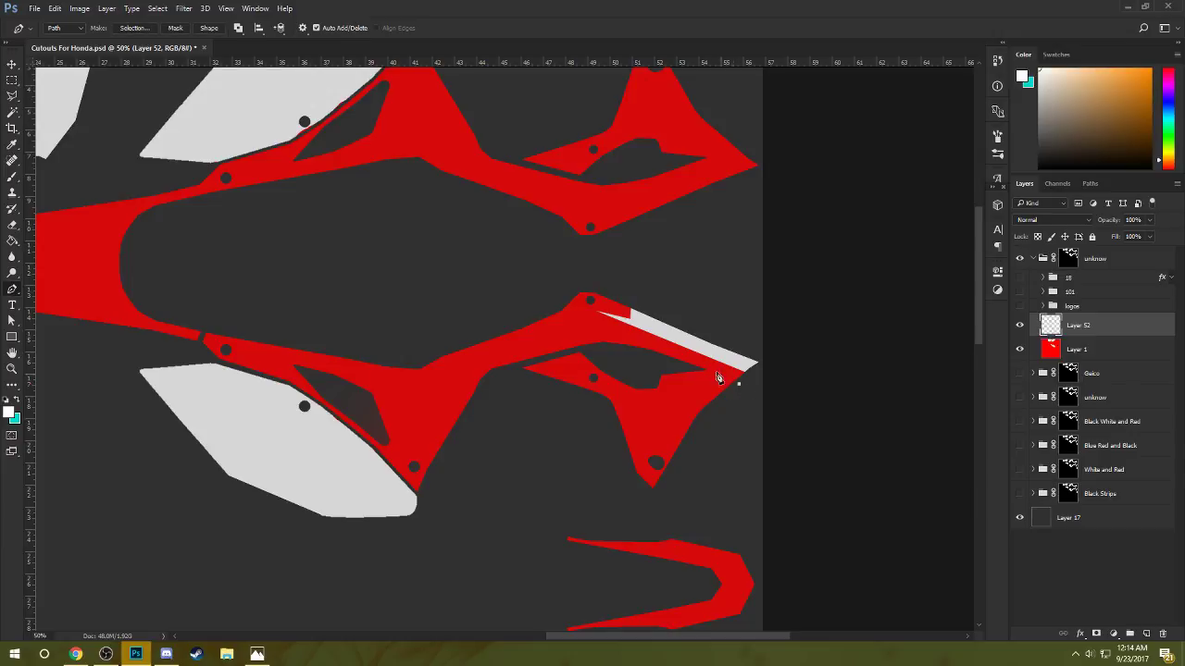
{"action": "left_click", "coordinate": [585, 325]}
{"action": "left_click", "coordinate": [653, 359]}
{"action": "left_click", "coordinate": [741, 396]}
- Try filling the second stripe path with the white foreground color and undo the fill
{"action": "right_click", "coordinate": [721, 392]}
{"action": "left_click", "coordinate": [757, 153]}
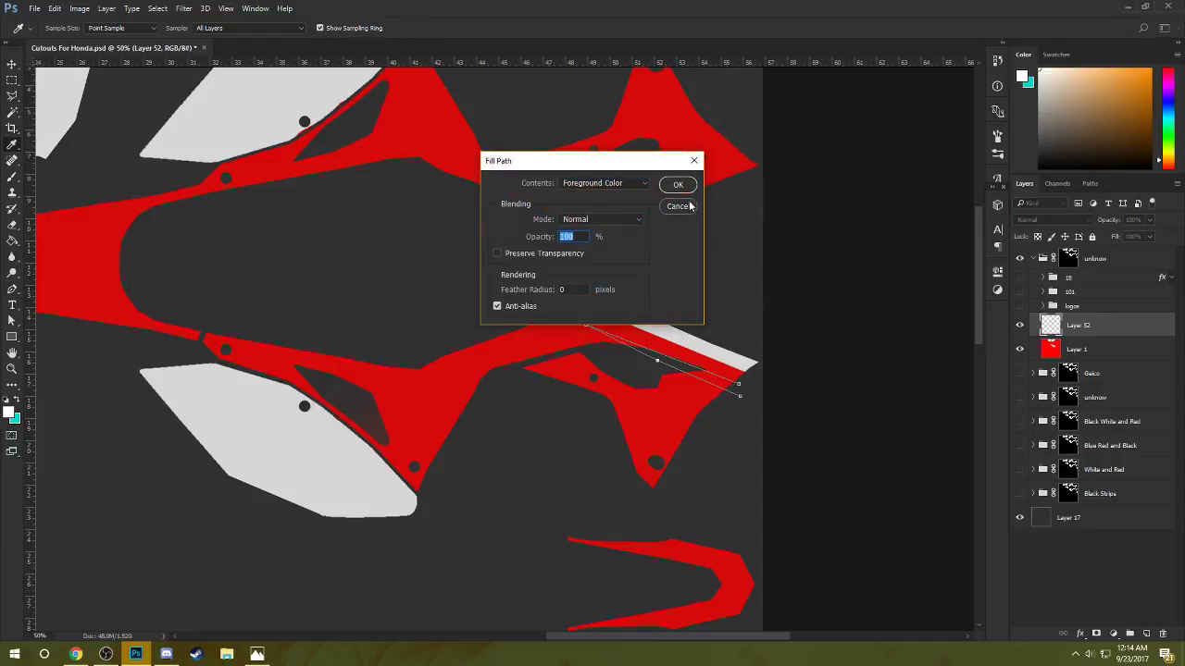
{"action": "left_click", "coordinate": [674, 183]}
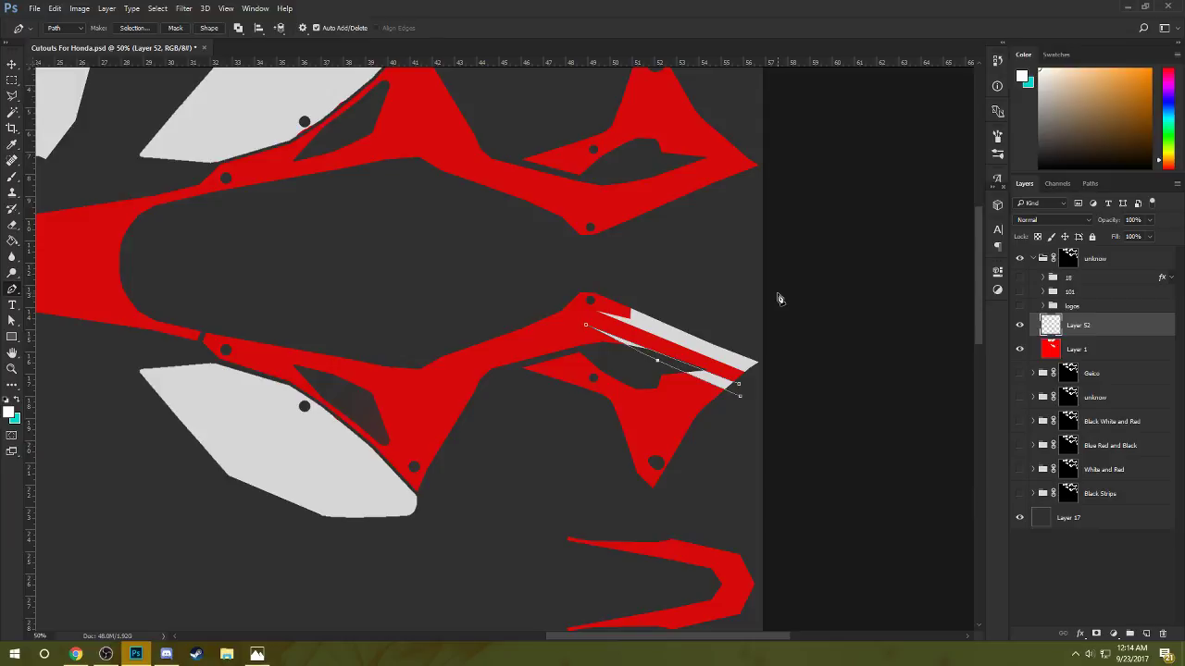
{"action": "key", "text": "ctrl+z"}
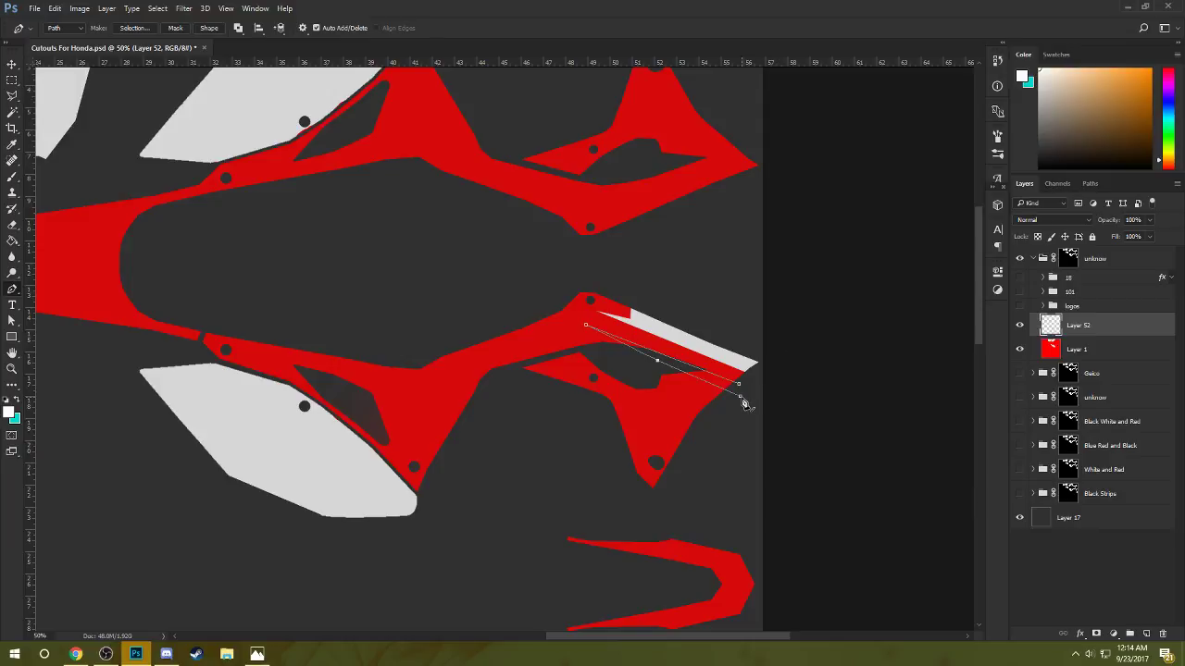
- Slim the second stripe path by moving its anchor points, fill it with white and dismiss the path
{"action": "left_click", "coordinate": [655, 358]}
{"action": "left_click_drag", "start_coordinate": [741, 399], "coordinate": [738, 395]}
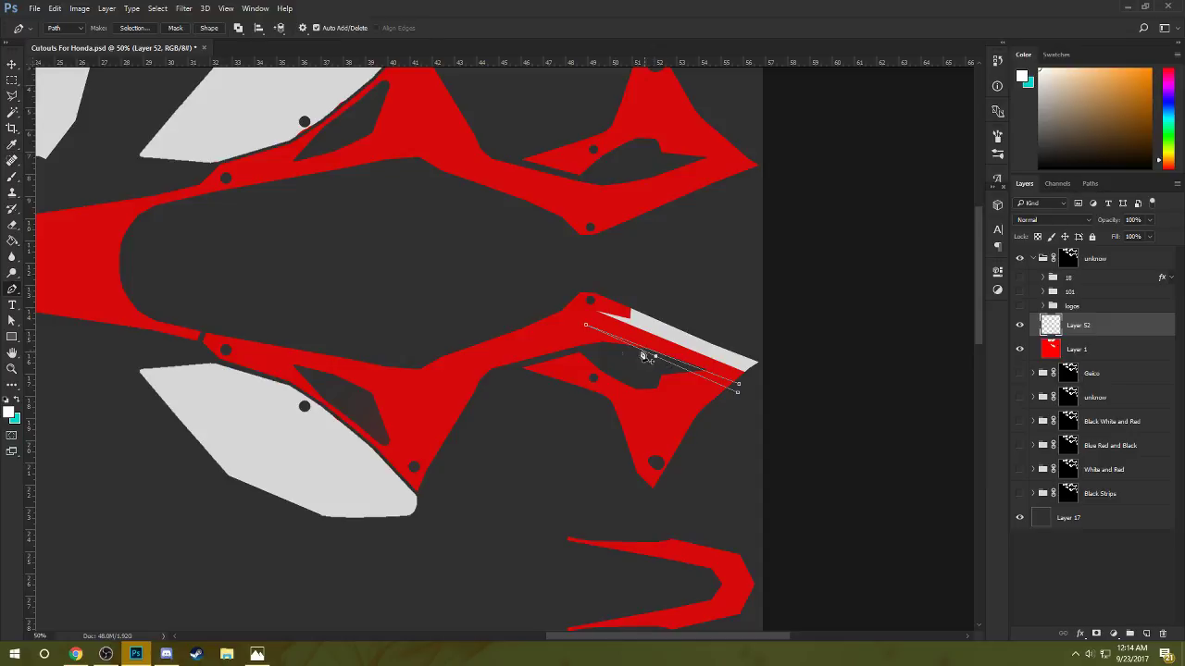
{"action": "right_click", "coordinate": [733, 383]}
{"action": "left_click", "coordinate": [768, 152]}
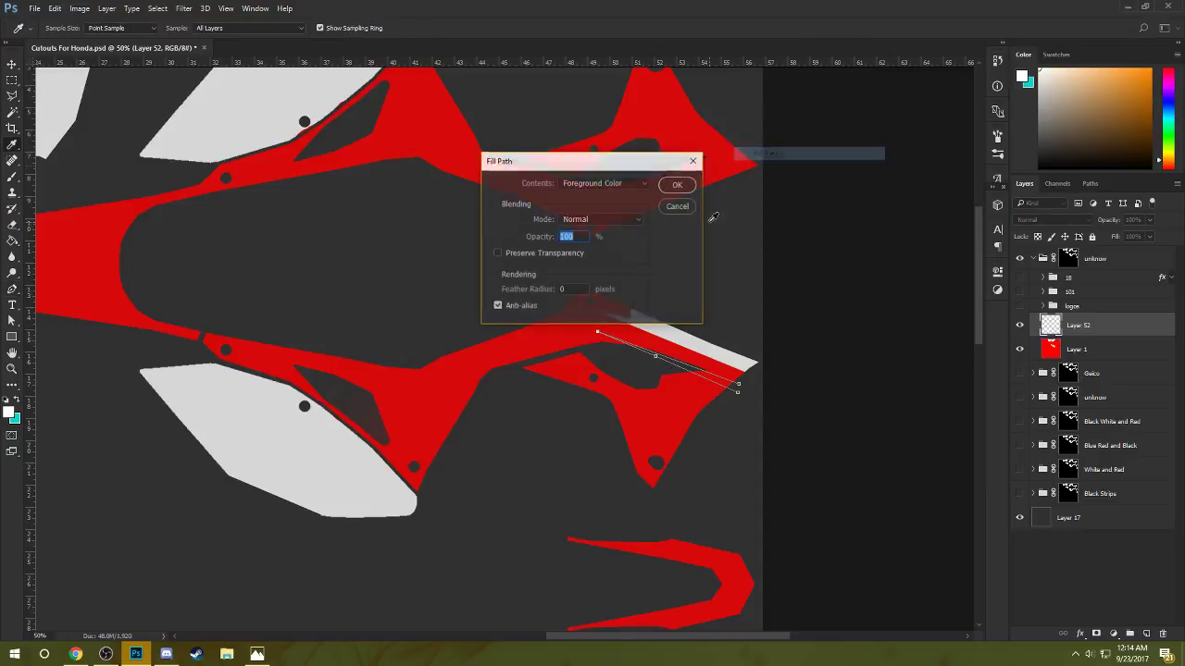
{"action": "left_click", "coordinate": [683, 185]}
{"action": "key", "text": "Escape"}
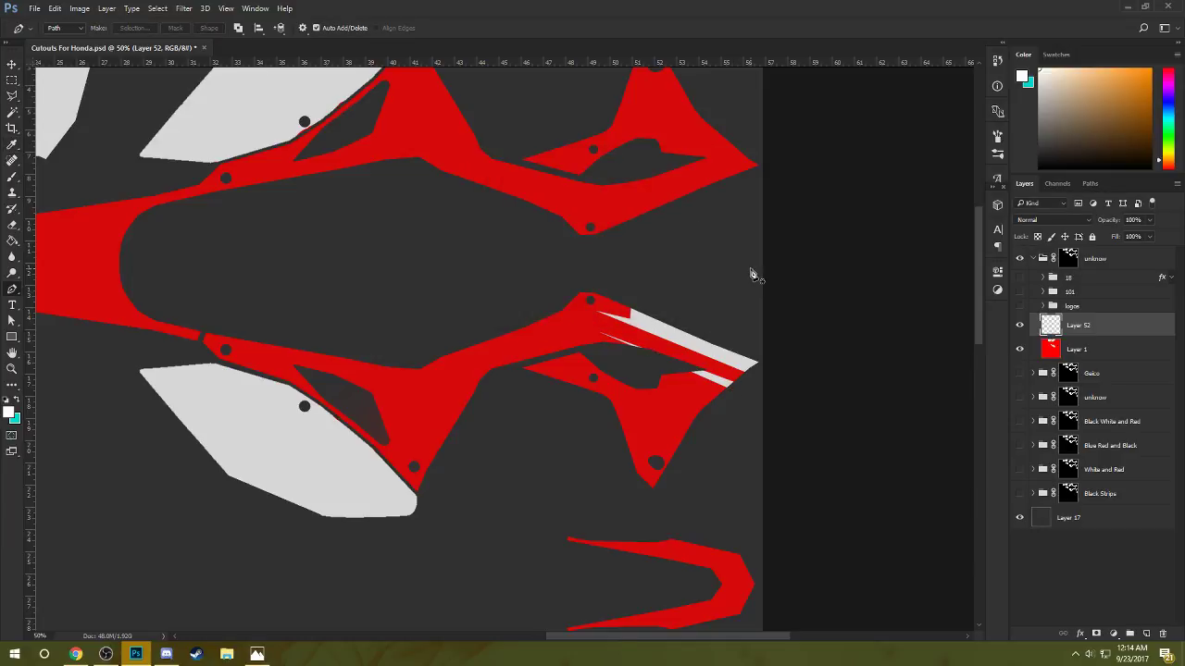
- Outline a diagonal band with the Pen tool around the lower arm of the shroud, below the window cutout
{"action": "left_click", "coordinate": [705, 411]}
{"action": "left_click", "coordinate": [627, 373]}
{"action": "left_click", "coordinate": [597, 361]}
{"action": "left_click", "coordinate": [585, 351]}
{"action": "left_click", "coordinate": [570, 350]}
{"action": "left_click", "coordinate": [514, 367]}
{"action": "left_click", "coordinate": [506, 378]}
{"action": "left_click", "coordinate": [553, 431]}
{"action": "left_click", "coordinate": [570, 442]}
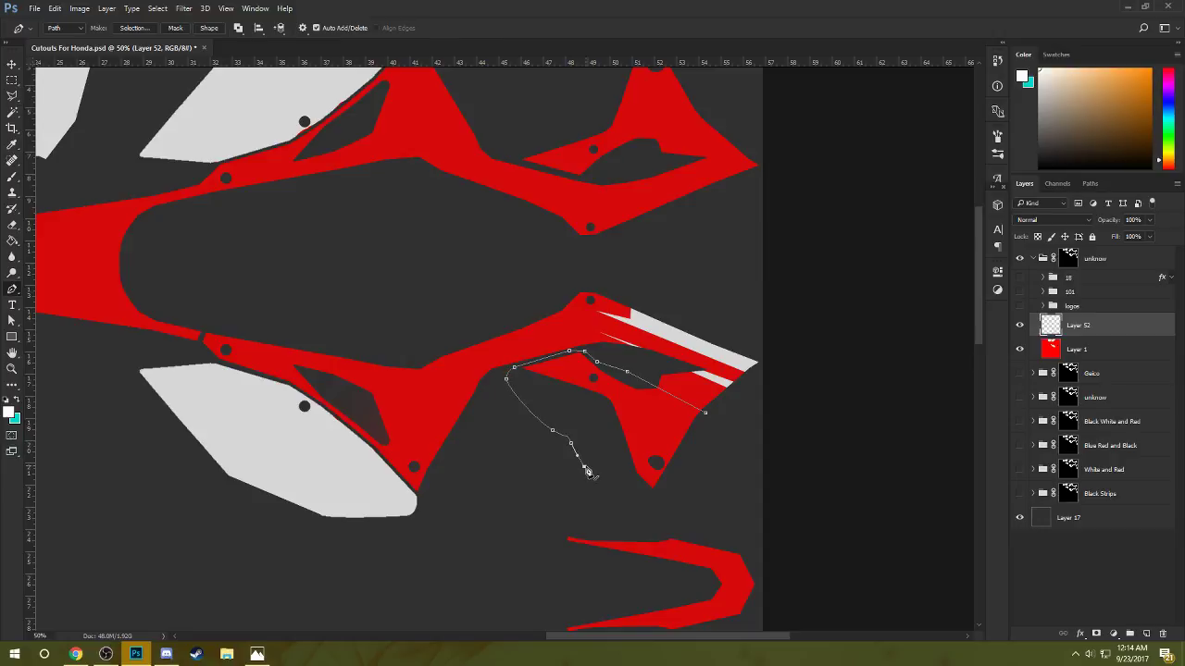
{"action": "left_click", "coordinate": [584, 465]}
{"action": "left_click", "coordinate": [699, 469]}
- Reposition the band path's two lower anchor points so its lower edge crosses the shroud above the bottom hole
{"action": "left_click_drag", "start_coordinate": [603, 429], "coordinate": [603, 413]}
{"action": "left_click_drag", "start_coordinate": [700, 470], "coordinate": [698, 458]}
{"action": "mouse_move", "coordinate": [696, 457]}
{"action": "left_mouse_down"}
{"action": "mouse_move", "coordinate": [673, 447]}
{"action": "mouse_move", "coordinate": [679, 461]}
{"action": "left_mouse_up"}
{"action": "left_click_drag", "start_coordinate": [603, 415], "coordinate": [599, 423]}
{"action": "left_click_drag", "start_coordinate": [678, 459], "coordinate": [680, 454]}
- Reset the colors to default, fill the band path with black and dismiss the path
{"action": "key", "text": "d"}
{"action": "right_click", "coordinate": [603, 408]}
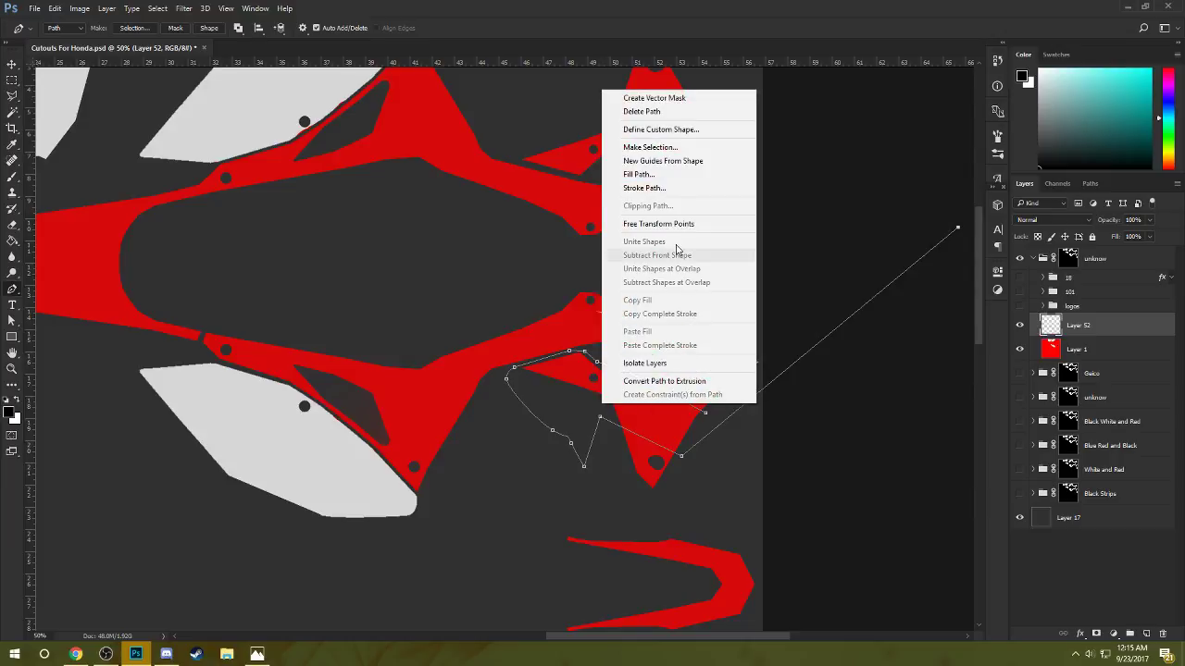
{"action": "left_click", "coordinate": [648, 174]}
{"action": "left_click", "coordinate": [682, 185]}
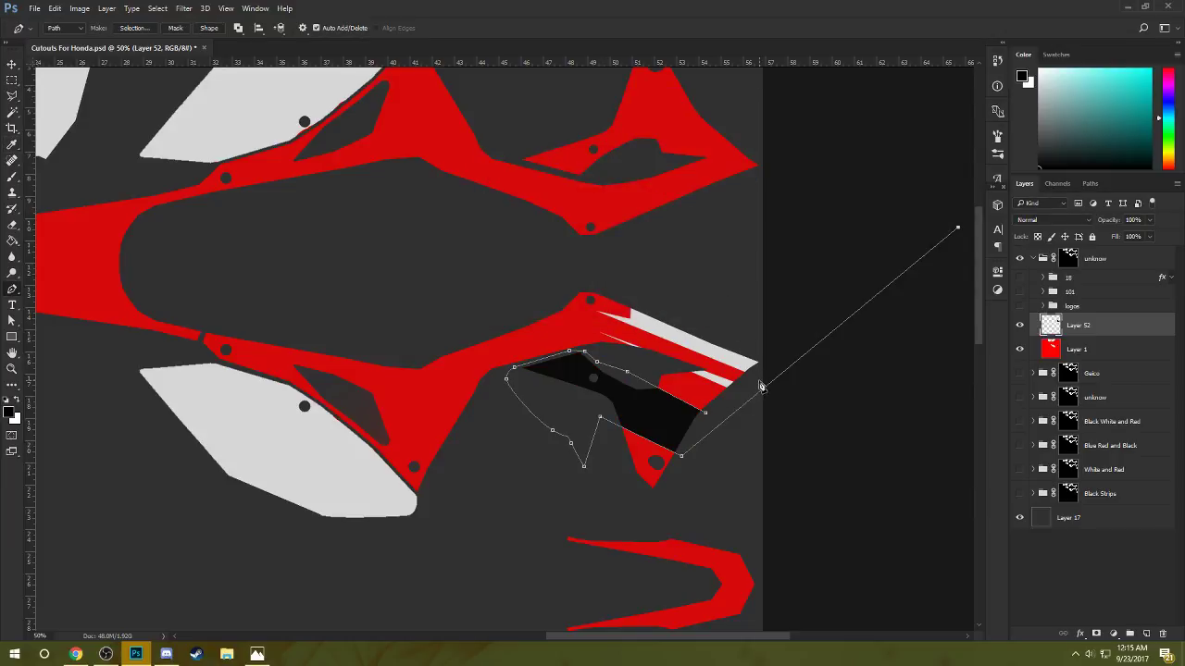
{"action": "key", "text": "Escape"}
{"action": "key", "text": "Escape"}
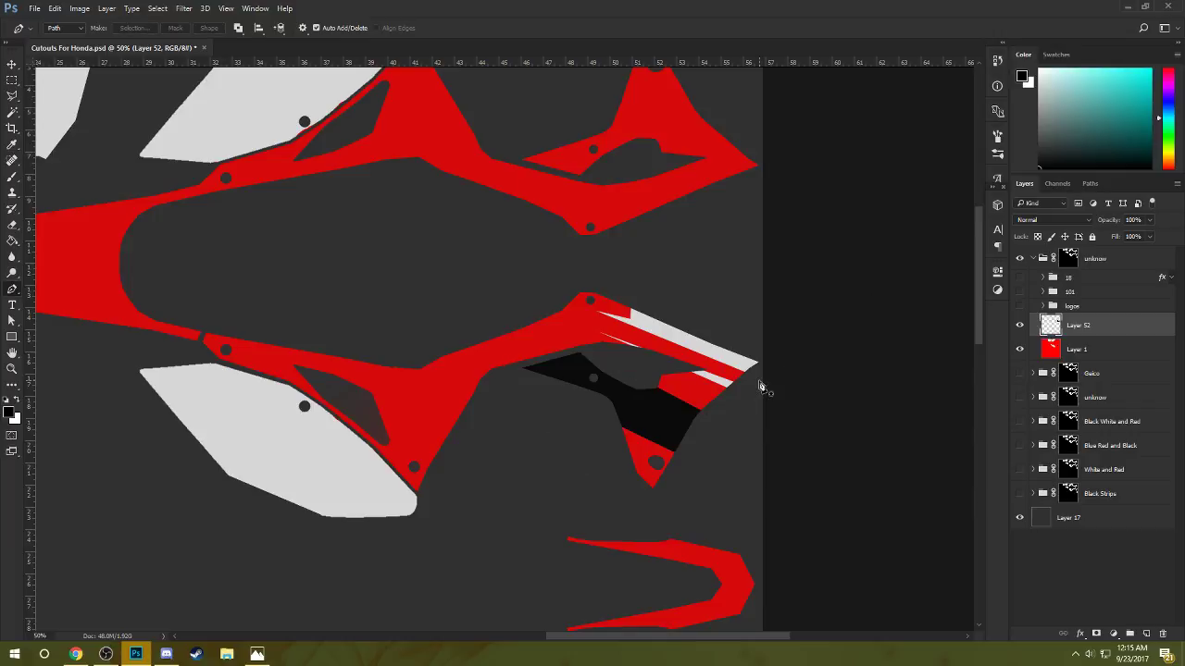
- Set the foreground color to red, fb0000
{"action": "left_click_drag", "start_coordinate": [1169, 108], "coordinate": [1174, 69]}
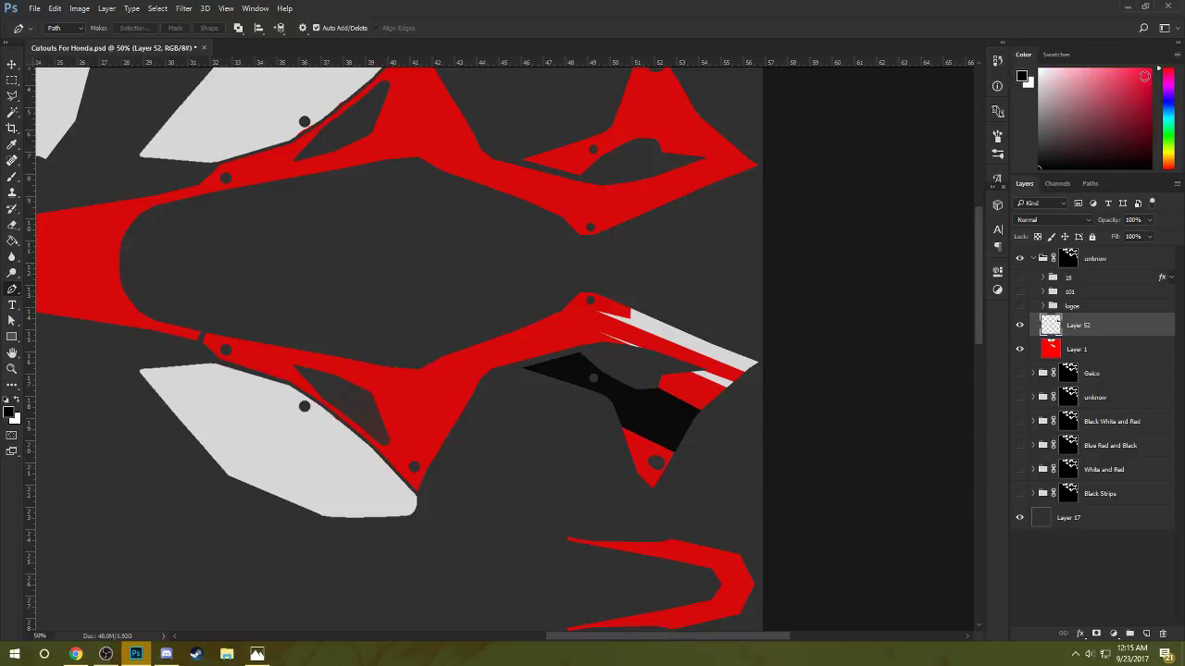
{"action": "left_click", "coordinate": [1145, 76]}
{"action": "left_click", "coordinate": [1022, 76]}
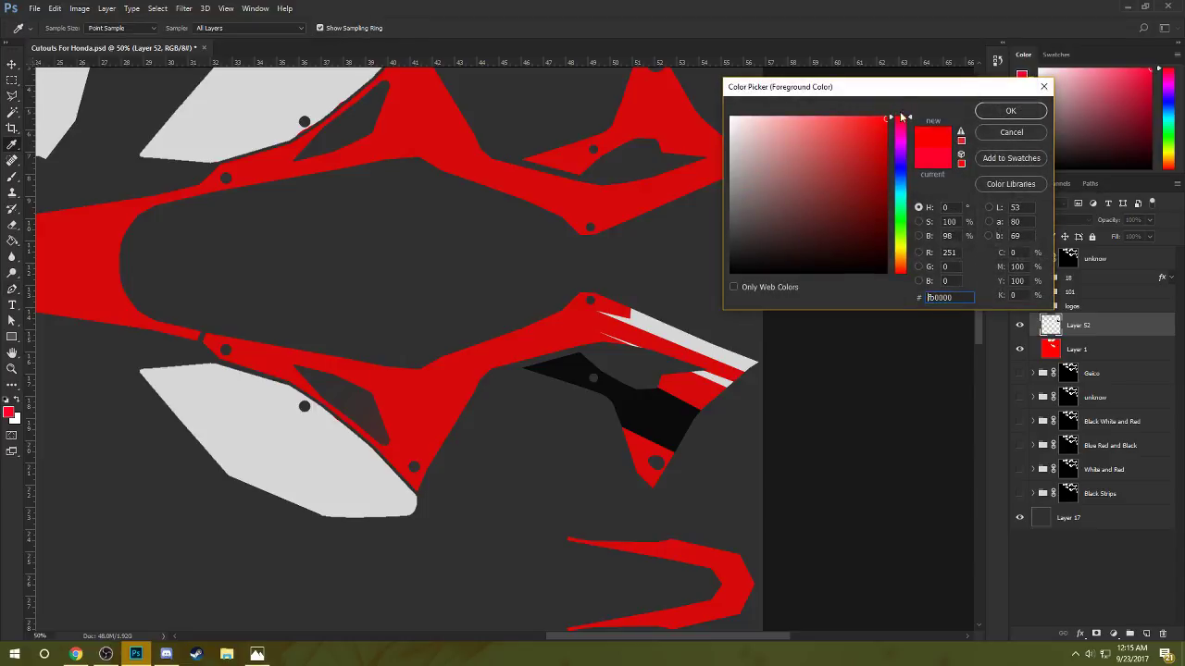
{"action": "left_click", "coordinate": [1011, 110]}
- Outline a thin tapered spike with the Pen tool across the black band on the shroud's lower arm
{"action": "key", "text": "p"}
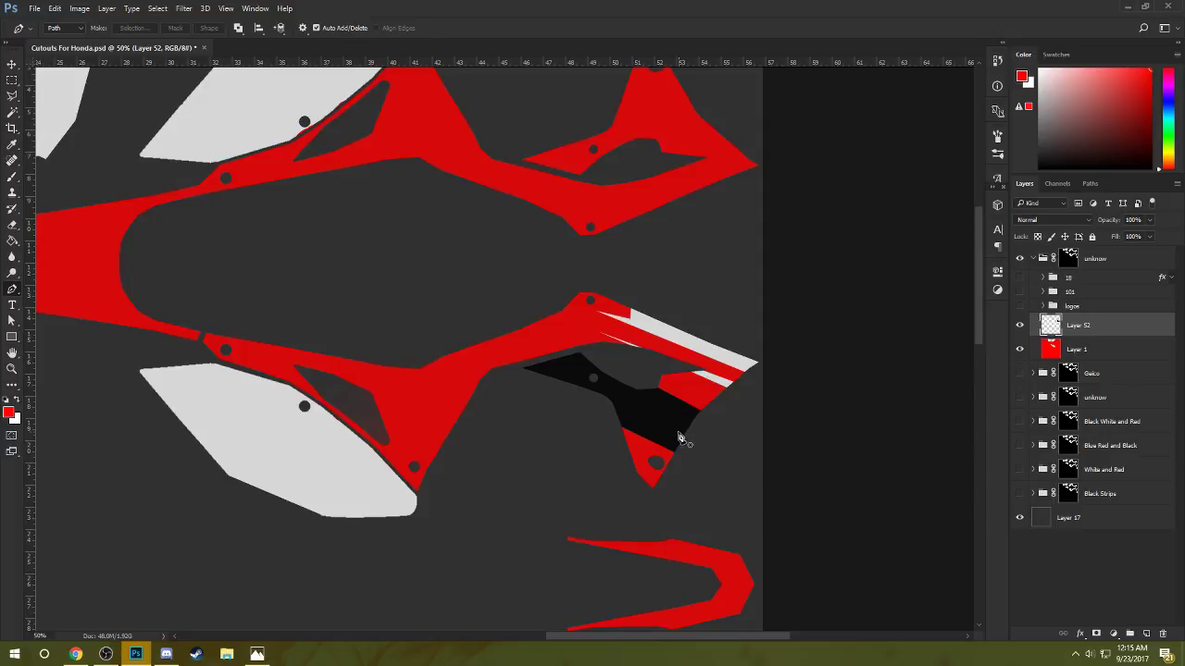
{"action": "left_click", "coordinate": [606, 413]}
{"action": "left_click", "coordinate": [669, 437]}
{"action": "left_click_drag", "start_coordinate": [606, 407], "coordinate": [607, 402]}
{"action": "left_click_drag", "start_coordinate": [670, 438], "coordinate": [675, 432]}
{"action": "left_click", "coordinate": [674, 435]}
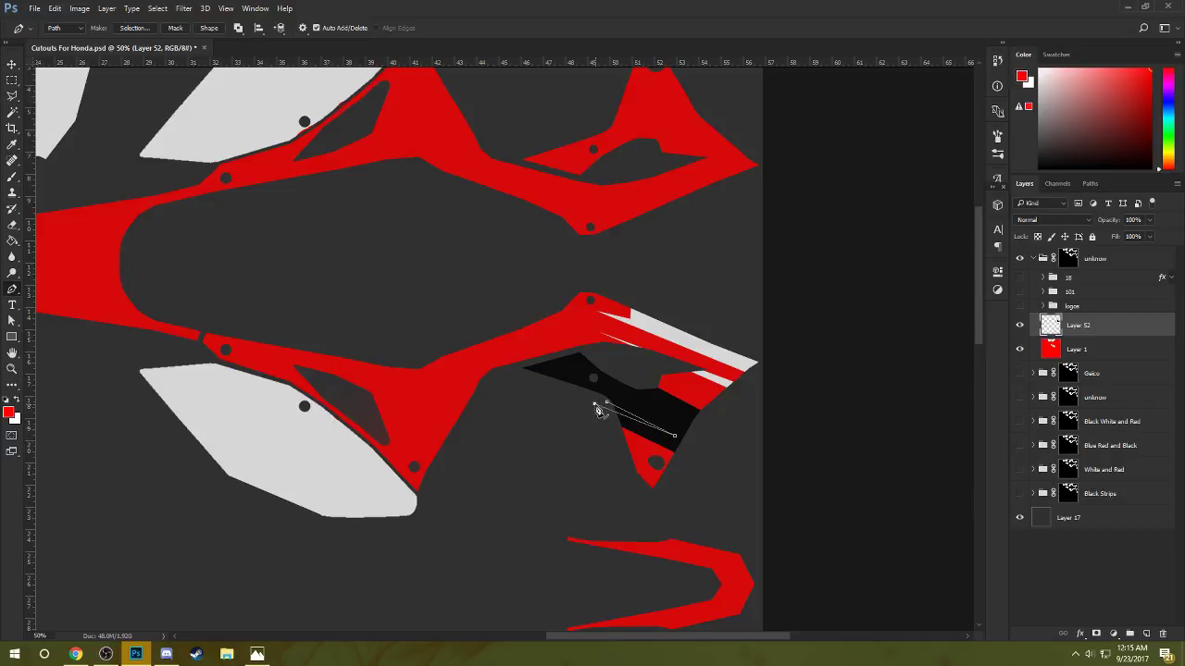
{"action": "left_click_drag", "start_coordinate": [597, 407], "coordinate": [598, 408]}
{"action": "left_click", "coordinate": [598, 408]}
- Fill the spike path with the red foreground color and dismiss the path
{"action": "right_click", "coordinate": [624, 415]}
{"action": "left_click", "coordinate": [681, 185]}
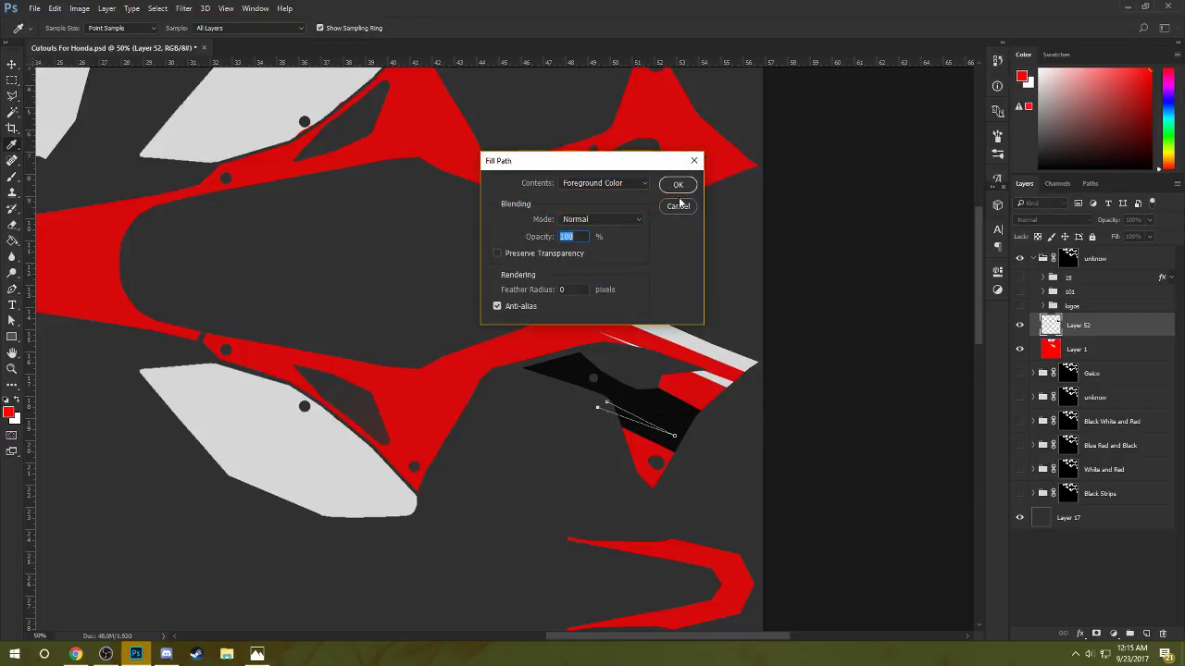
{"action": "left_click", "coordinate": [674, 186]}
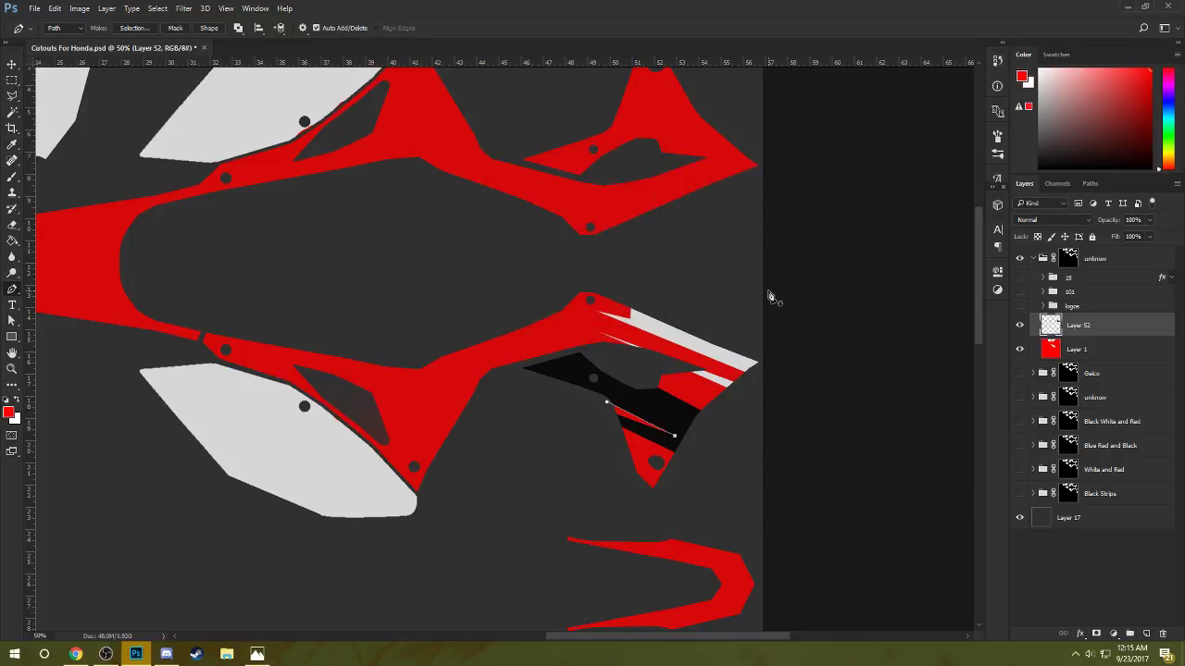
{"action": "key", "text": "Escape"}
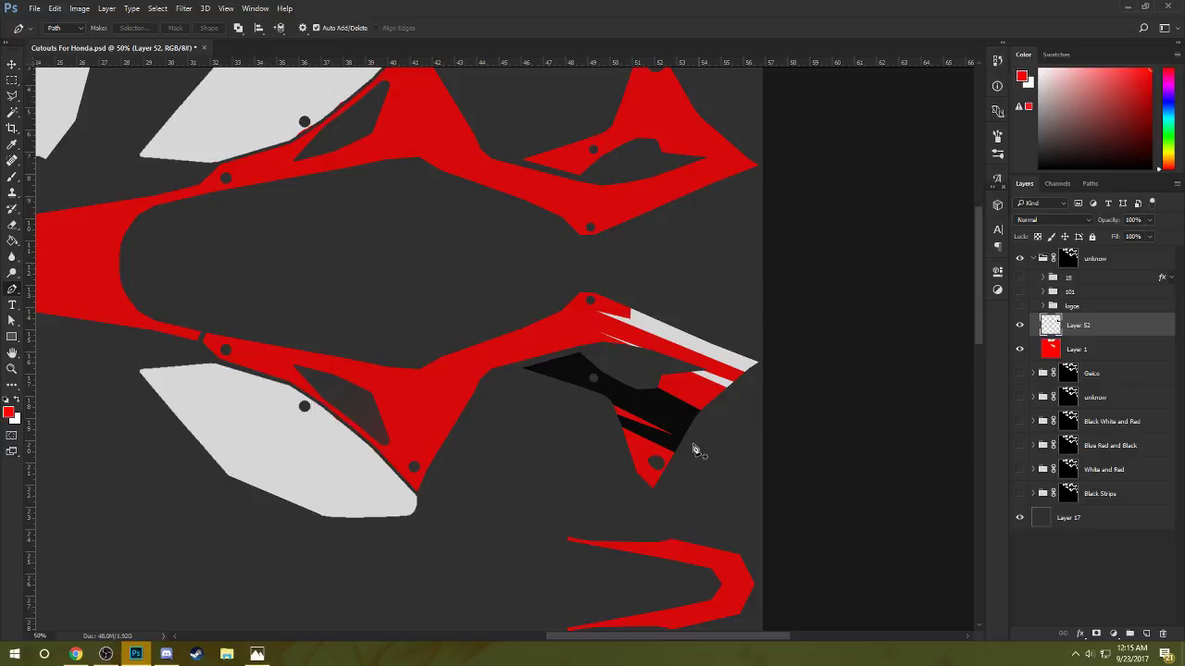
- Make white the foreground color and outline a narrow wedge along the outer-left edge of the shroud's lower arm, down to its tip
{"action": "key", "text": "x"}
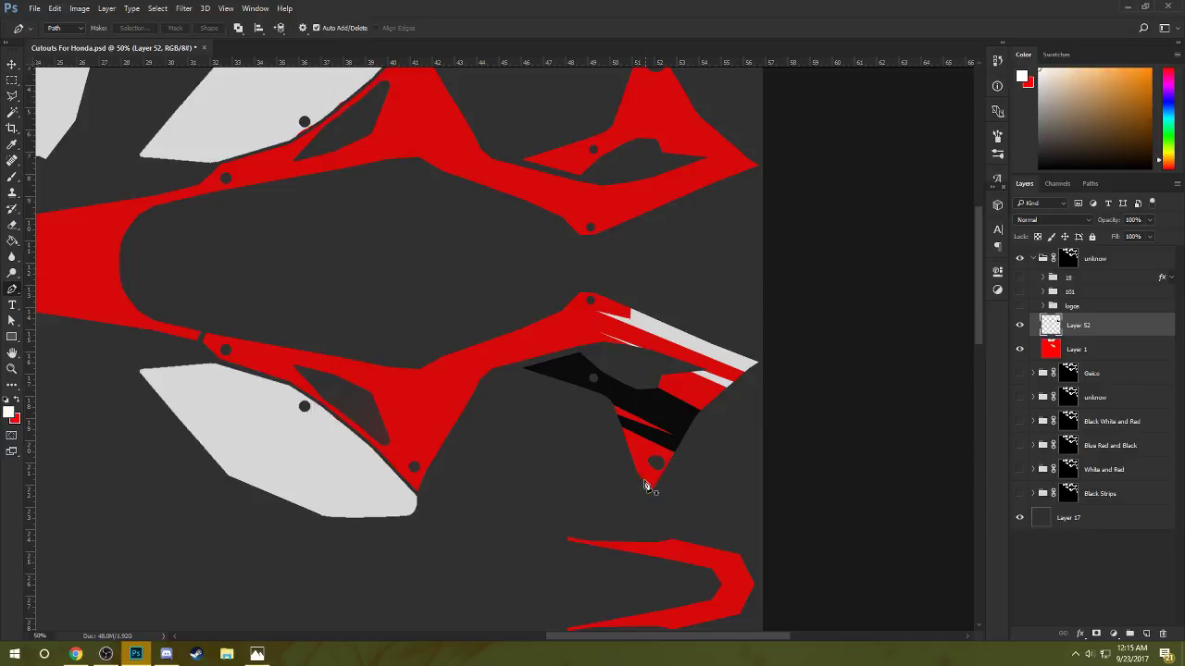
{"action": "left_click", "coordinate": [642, 482]}
{"action": "left_click", "coordinate": [644, 446]}
{"action": "left_click_drag", "start_coordinate": [643, 446], "coordinate": [652, 488]}
{"action": "left_click", "coordinate": [608, 413]}
{"action": "left_click", "coordinate": [645, 493]}
- Fill the wedge path with white and dismiss the path
{"action": "right_click", "coordinate": [634, 458]}
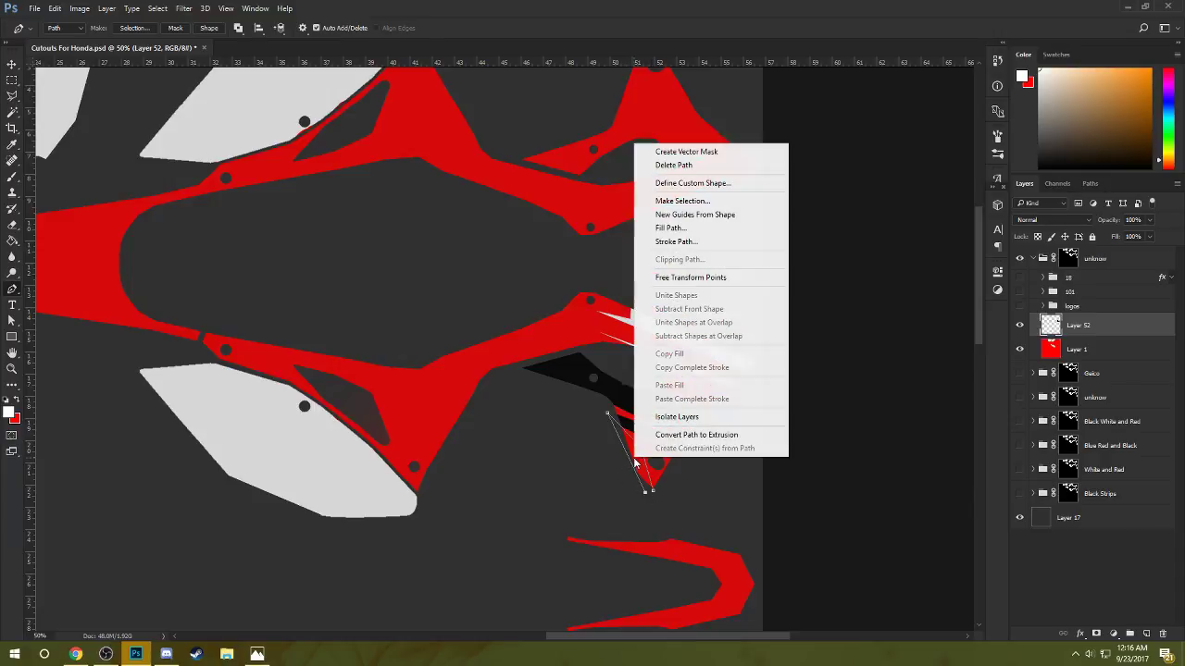
{"action": "left_click", "coordinate": [670, 228]}
{"action": "left_click", "coordinate": [629, 182]}
{"action": "left_click", "coordinate": [662, 236]}
{"action": "left_click", "coordinate": [682, 189]}
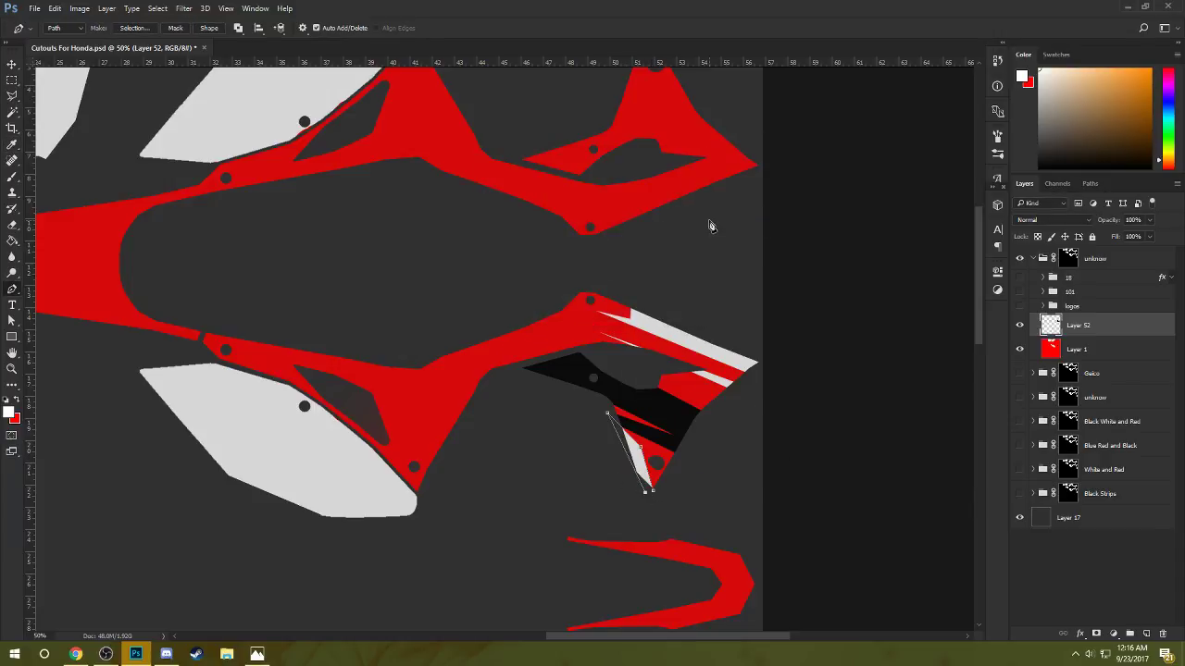
{"action": "key", "text": "Escape"}
- Move the open unknow group's mask onto group 18 and copy the White and Red group's mask onto unknow
{"action": "left_click_drag", "start_coordinate": [496, 358], "coordinate": [684, 345]}
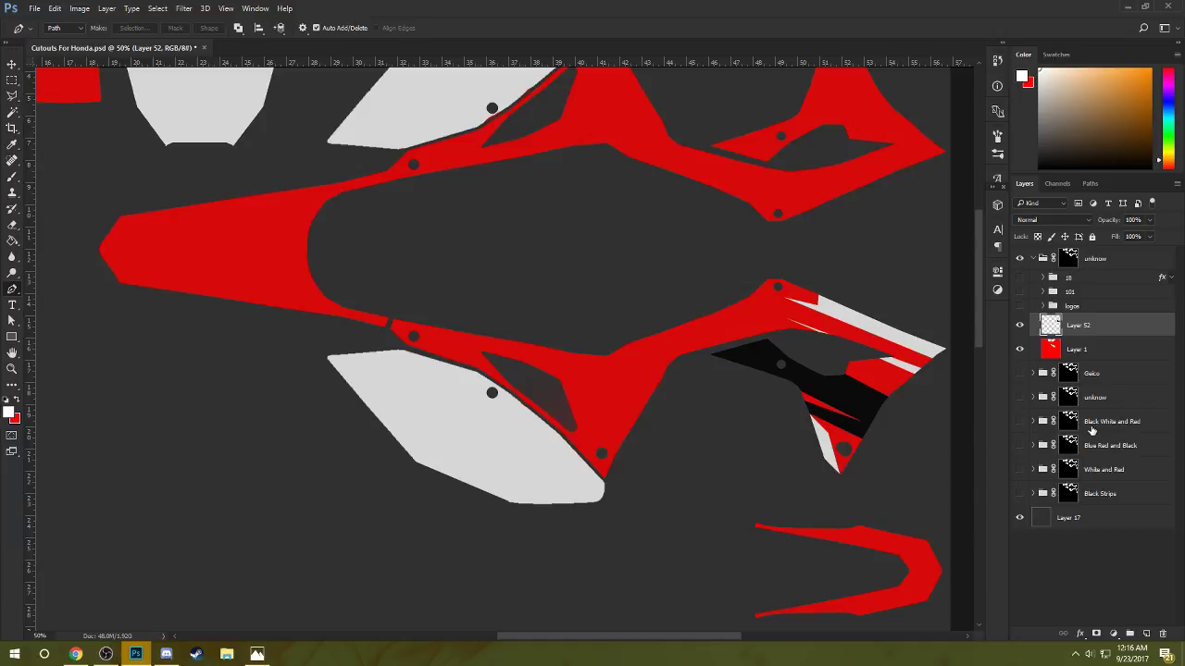
{"action": "left_click_drag", "start_coordinate": [1075, 263], "coordinate": [1080, 288]}
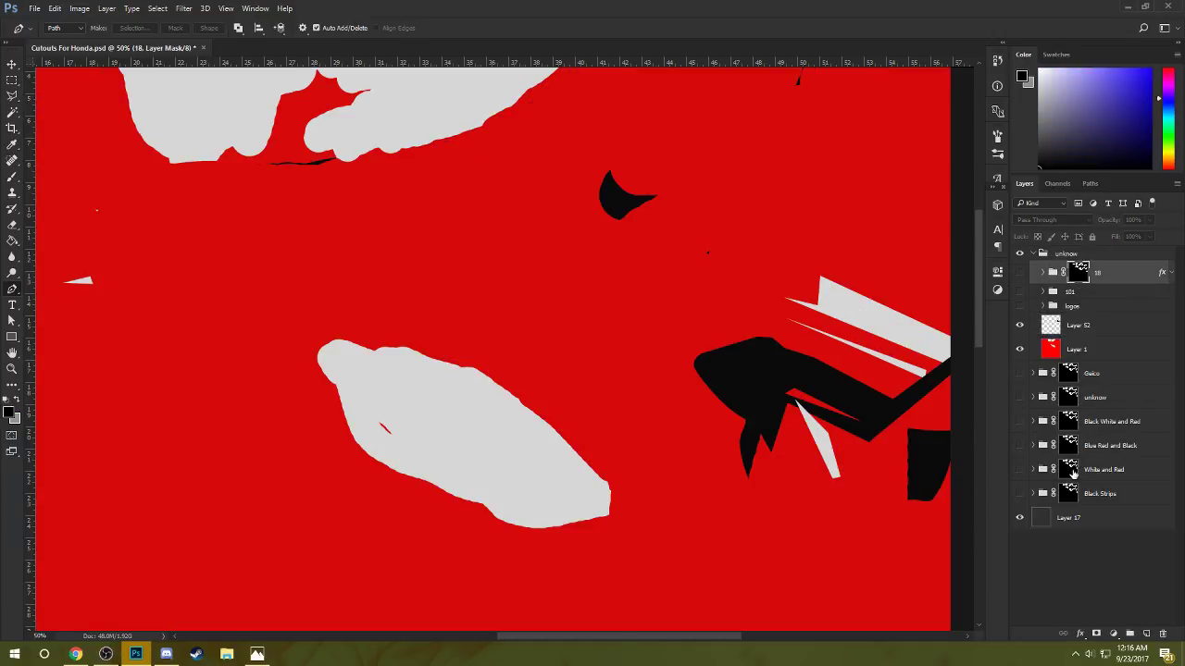
{"action": "left_click_drag", "start_coordinate": [1074, 472], "coordinate": [1083, 259]}
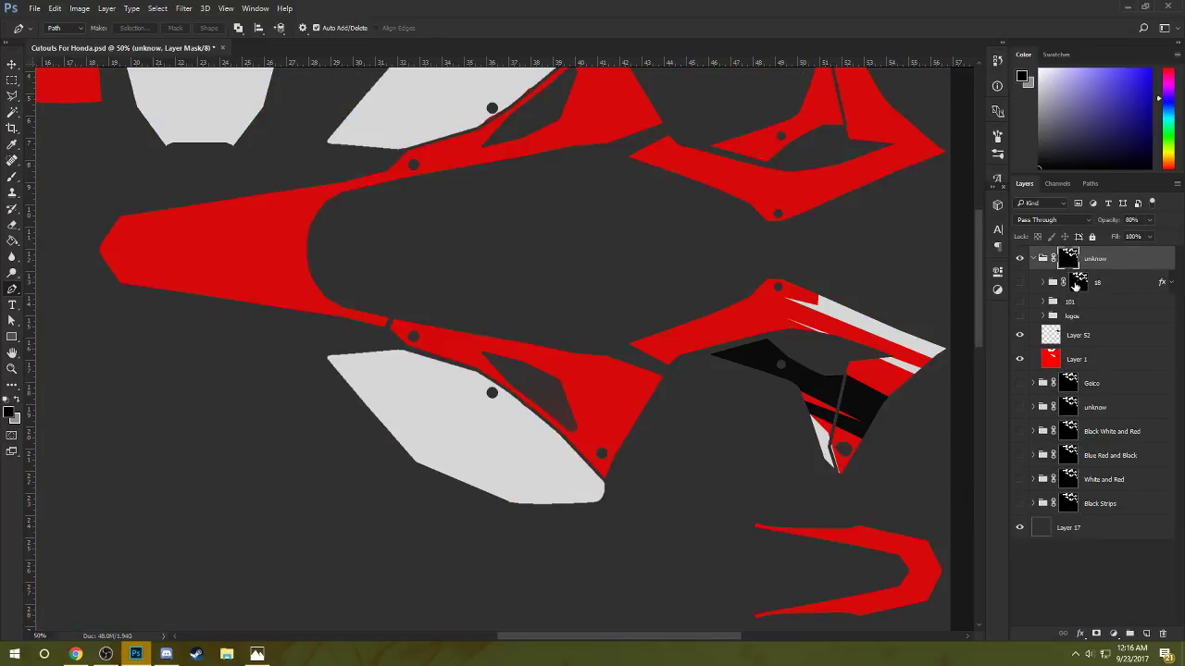
{"action": "left_click", "coordinate": [1078, 282]}
{"action": "key", "text": "Delete"}
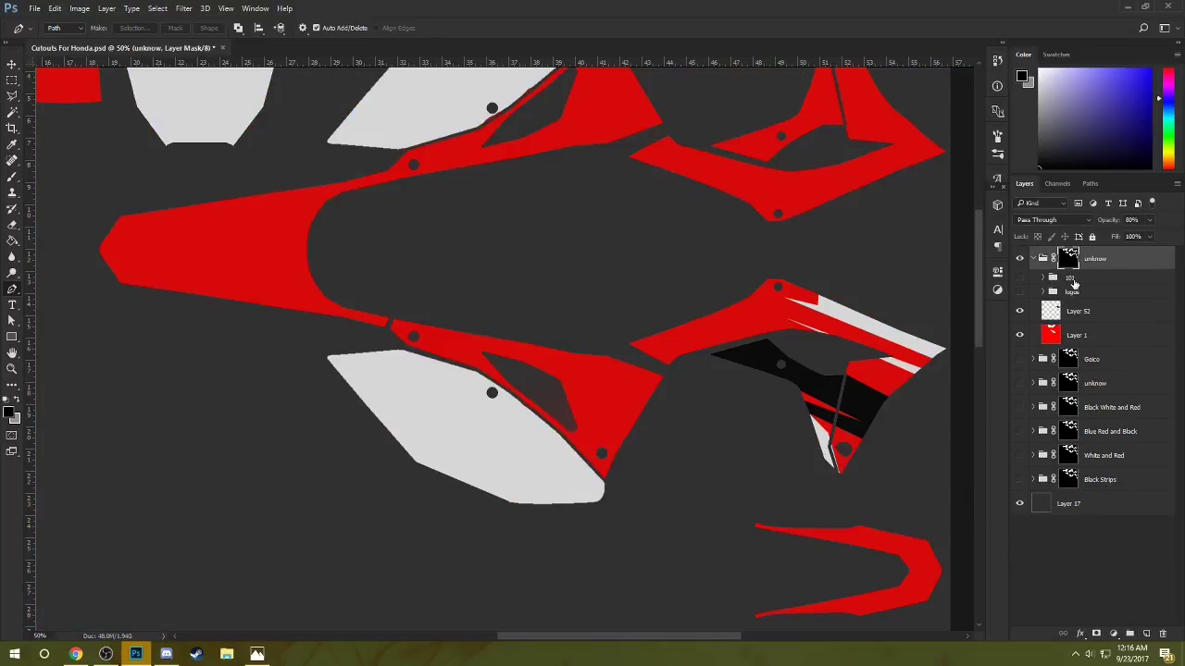
{"action": "key", "text": "ctrl+z"}
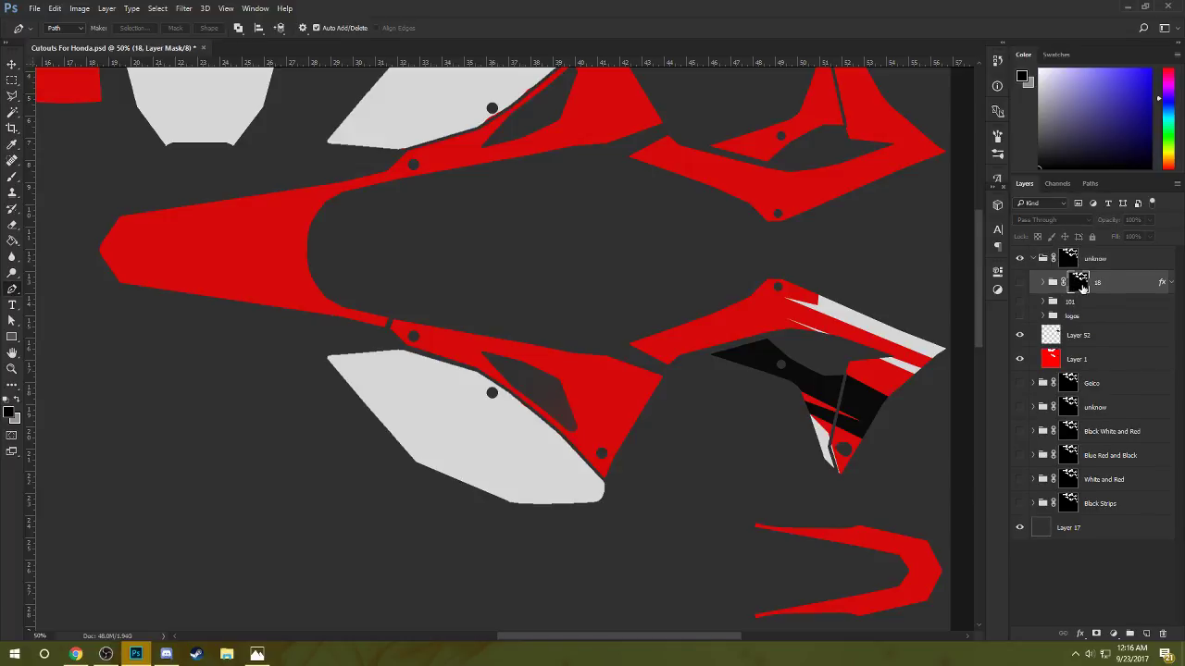
- Delete the layer mask from group 18
{"action": "left_click_drag", "start_coordinate": [1075, 282], "coordinate": [1164, 635]}
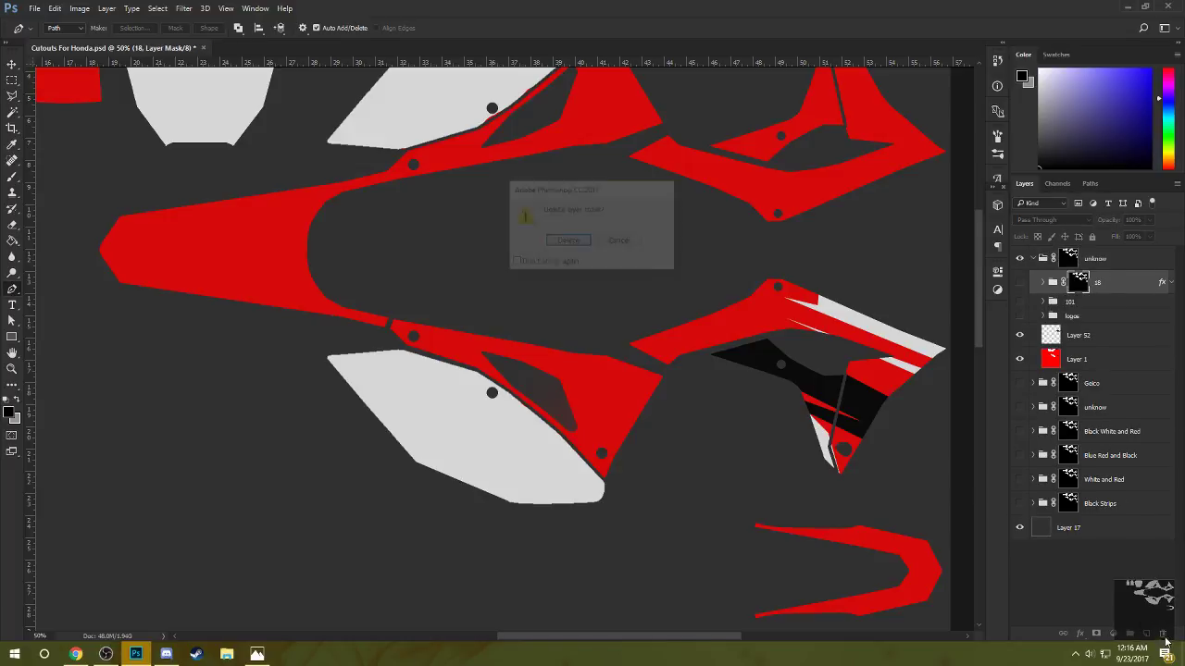
{"action": "left_click", "coordinate": [571, 242]}
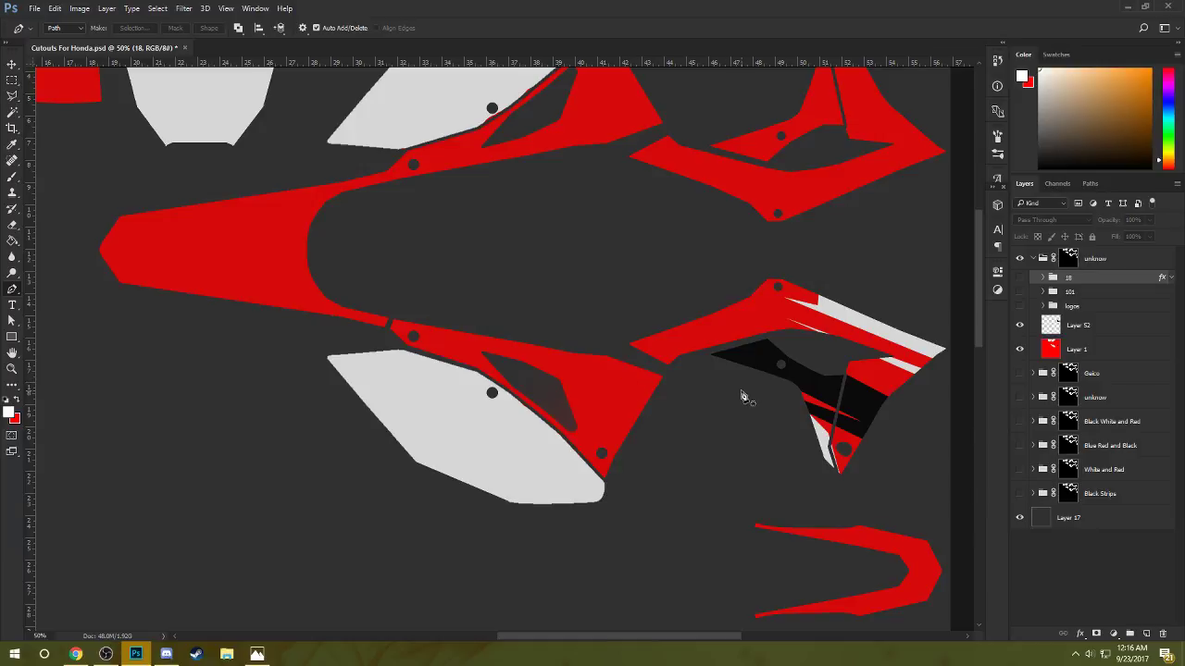
- Outline a notched stripe with the Pen tool from the lower side panel's window cutout to its right corner
{"action": "left_click", "coordinate": [662, 383]}
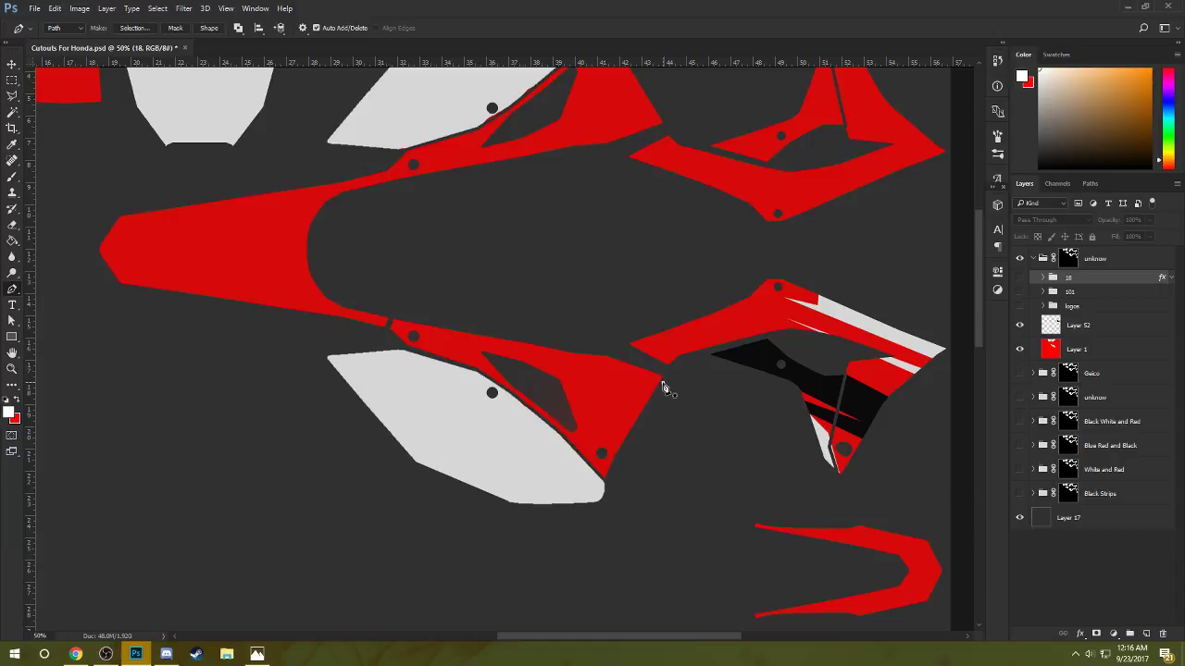
{"action": "left_click", "coordinate": [554, 368]}
{"action": "left_click_drag", "start_coordinate": [563, 366], "coordinate": [597, 366]}
{"action": "left_click", "coordinate": [663, 390]}
{"action": "left_click_drag", "start_coordinate": [597, 367], "coordinate": [595, 370]}
{"action": "left_click", "coordinate": [612, 385]}
{"action": "left_click", "coordinate": [573, 372]}
{"action": "left_click_drag", "start_coordinate": [614, 396], "coordinate": [657, 413]}
- Make Layer 52 the active layer for the stripe path
{"action": "right_click", "coordinate": [646, 400]}
{"action": "left_click", "coordinate": [721, 446]}
{"action": "left_click", "coordinate": [1096, 327]}
- Try filling the stripe path with white and undo the fill
{"action": "right_click", "coordinate": [656, 372]}
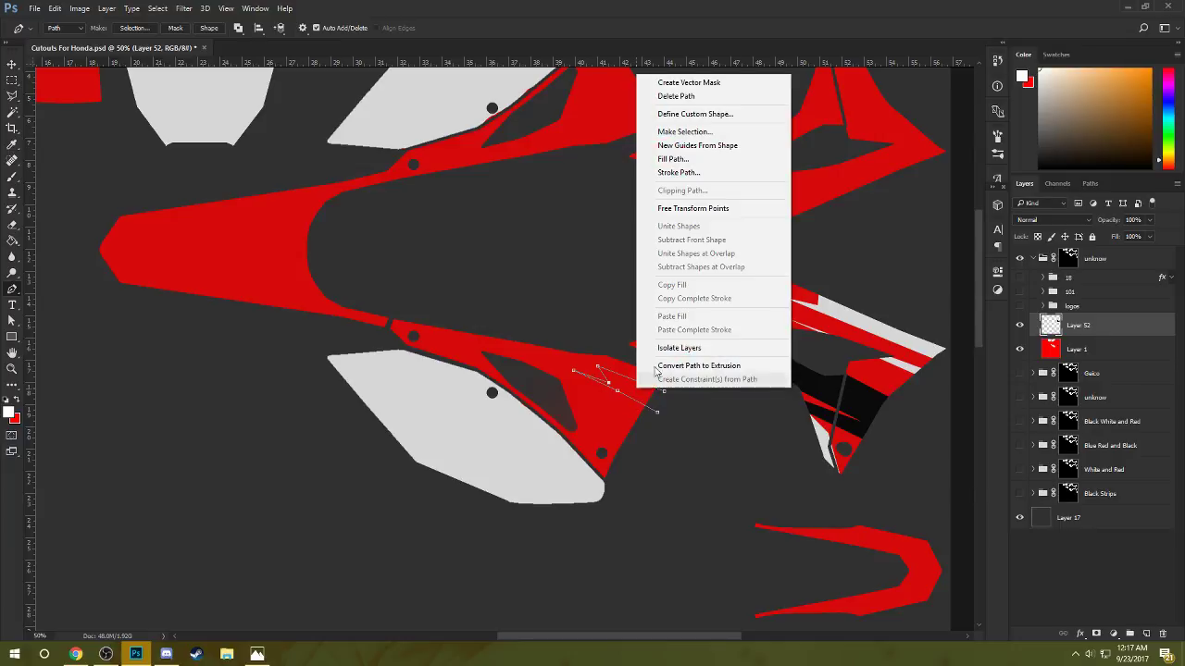
{"action": "left_click", "coordinate": [674, 158]}
{"action": "left_click", "coordinate": [685, 179]}
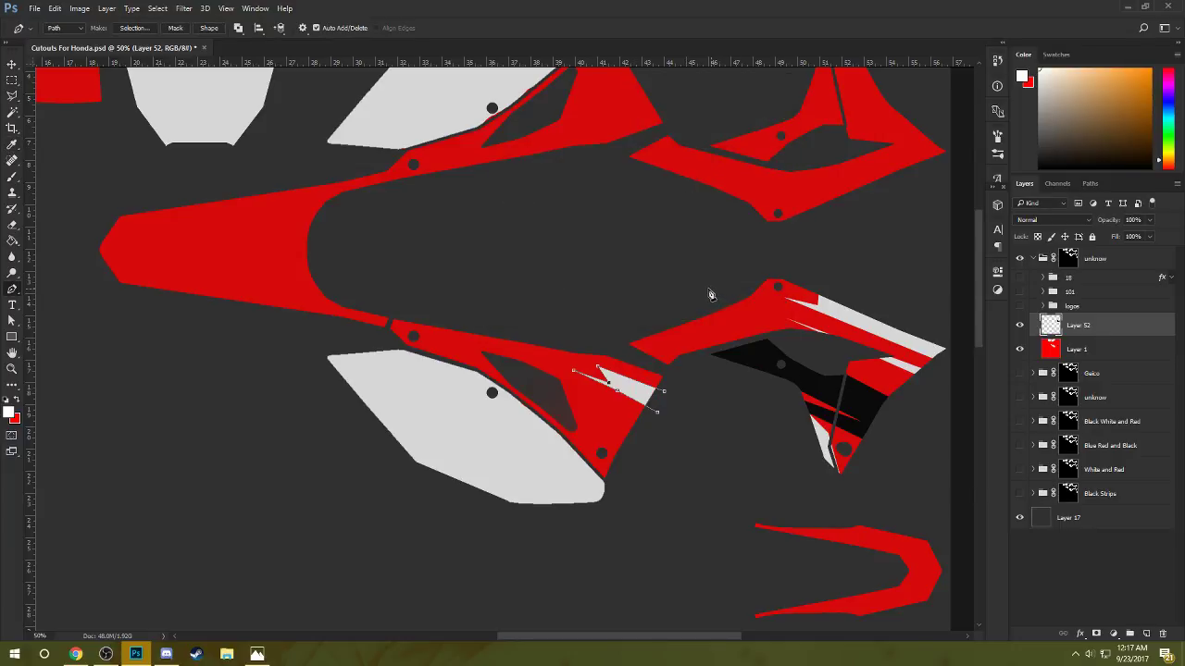
{"action": "key", "text": "ctrl+z"}
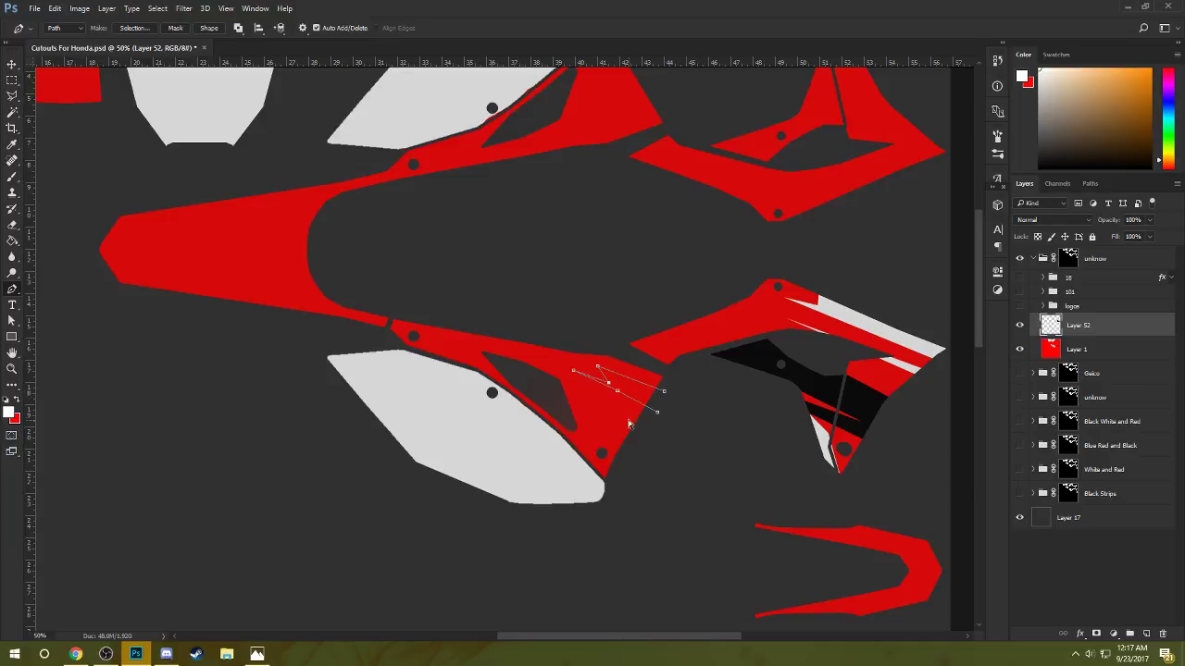
- Narrow the stripe path by raising its lower-right corner and adjusting the two anchor points around the notch
{"action": "left_click_drag", "start_coordinate": [657, 412], "coordinate": [662, 408]}
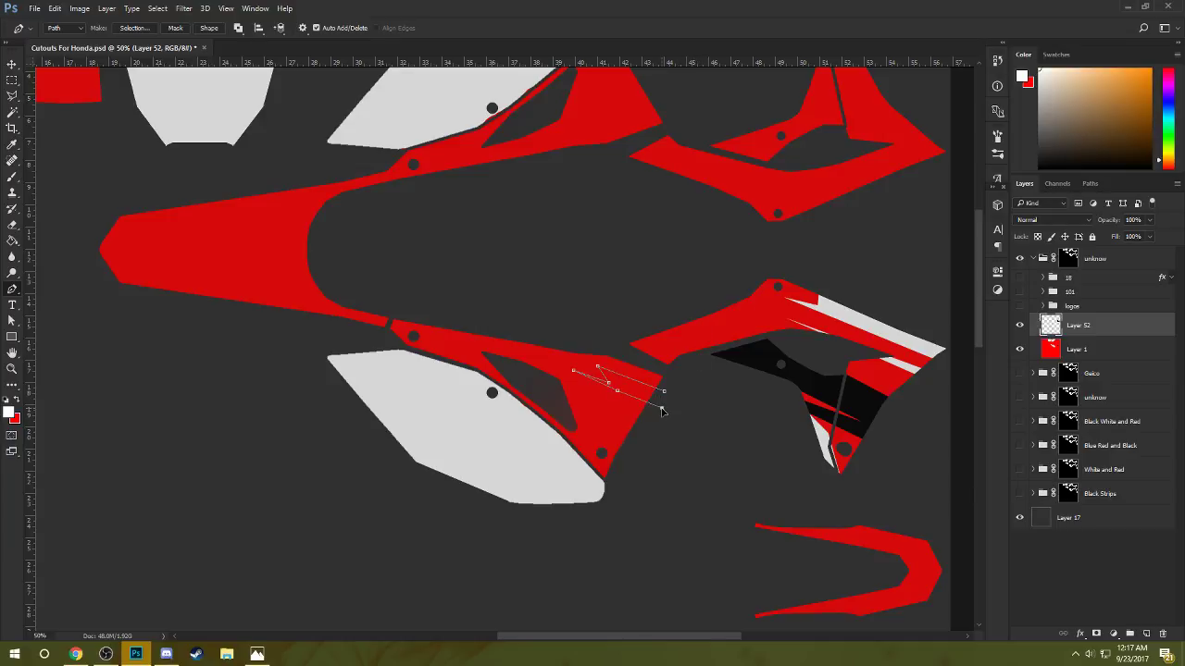
{"action": "left_click", "coordinate": [604, 379]}
{"action": "left_click", "coordinate": [617, 390]}
{"action": "right_click", "coordinate": [653, 401]}
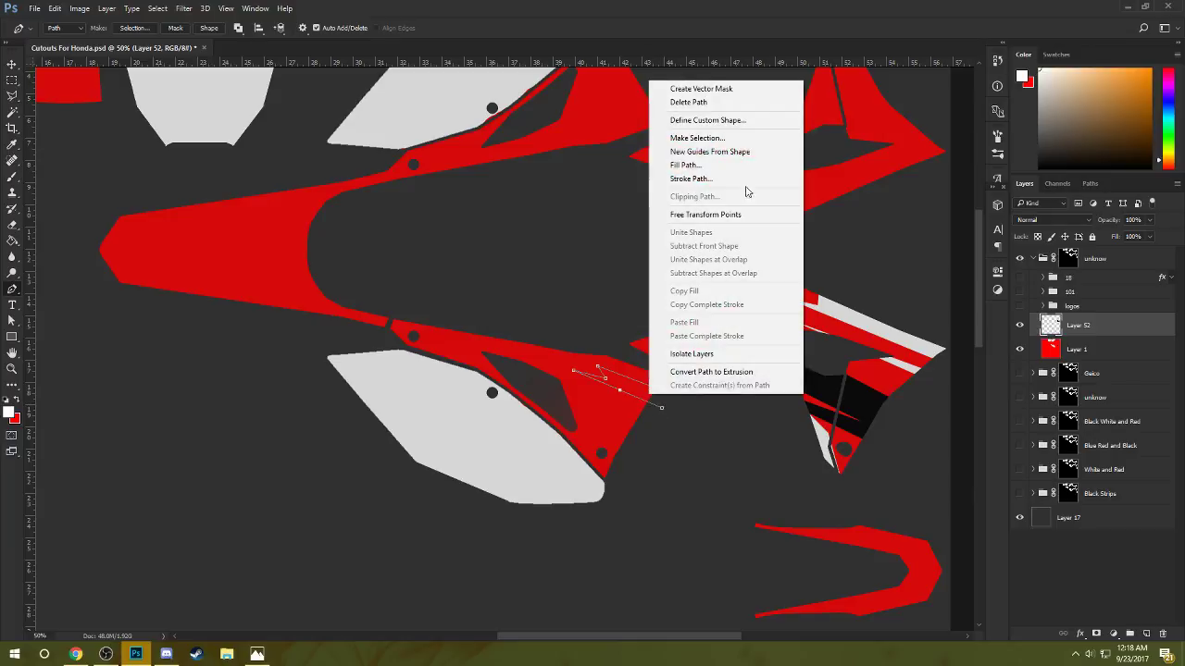
{"action": "left_click", "coordinate": [686, 165]}
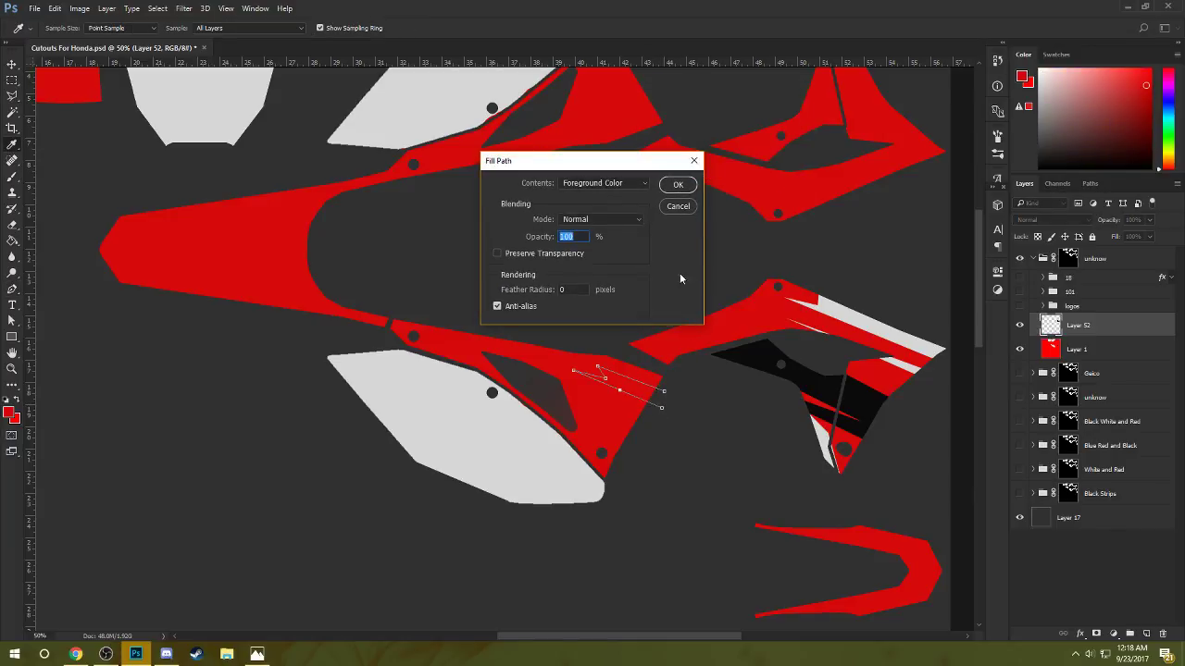
{"action": "left_click", "coordinate": [688, 208]}
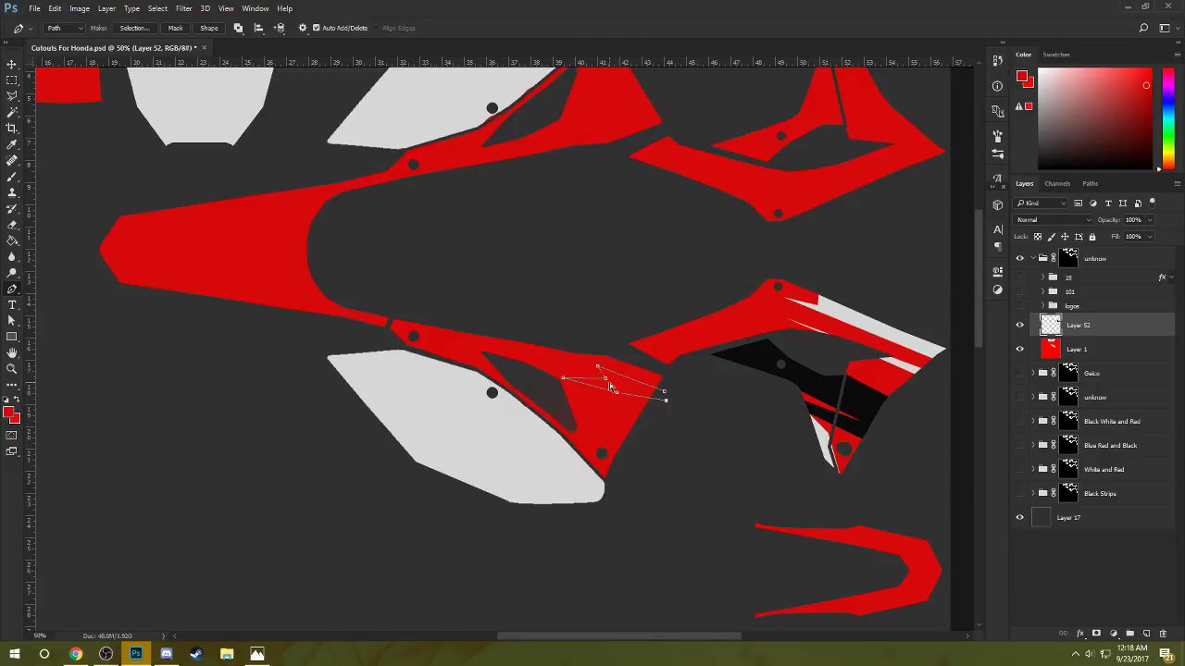
- Reshape the stripe path into a flatter, even band by repositioning its notch points and both right-hand corners
{"action": "left_click_drag", "start_coordinate": [563, 379], "coordinate": [599, 372]}
{"action": "left_click_drag", "start_coordinate": [664, 392], "coordinate": [665, 399]}
{"action": "left_click_drag", "start_coordinate": [619, 394], "coordinate": [617, 395]}
{"action": "left_click_drag", "start_coordinate": [619, 391], "coordinate": [666, 402]}
{"action": "left_click", "coordinate": [619, 392]}
- Fill the stripe path with the red foreground color
{"action": "right_click", "coordinate": [652, 393]}
{"action": "left_click", "coordinate": [696, 165]}
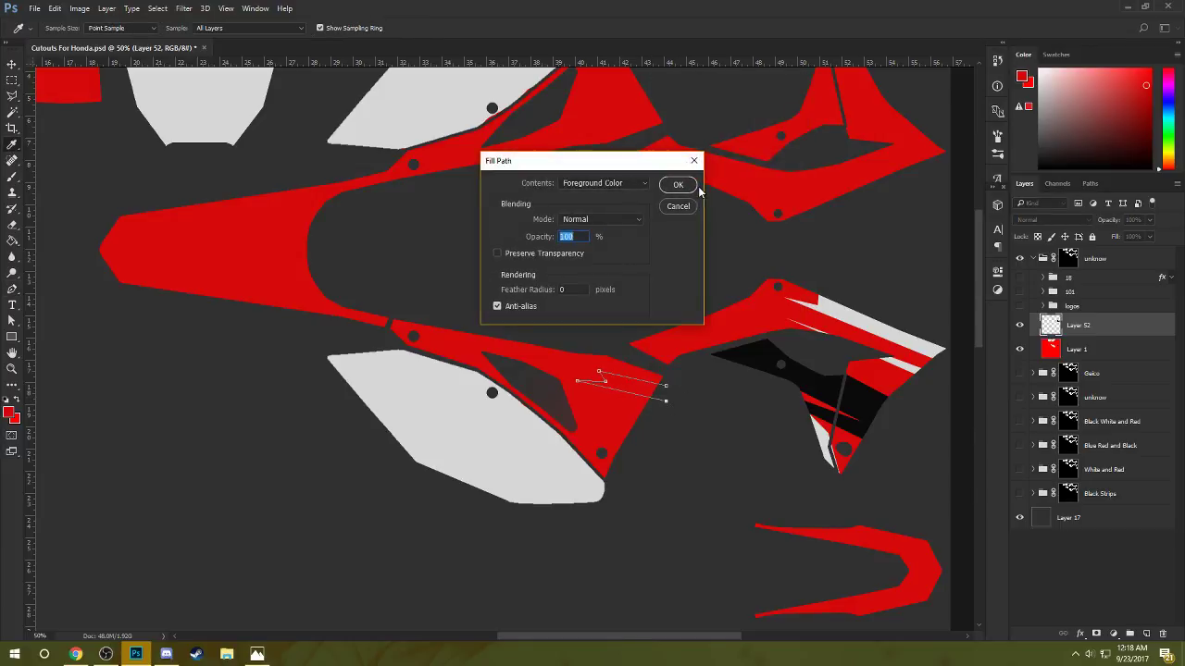
{"action": "left_click", "coordinate": [678, 185]}
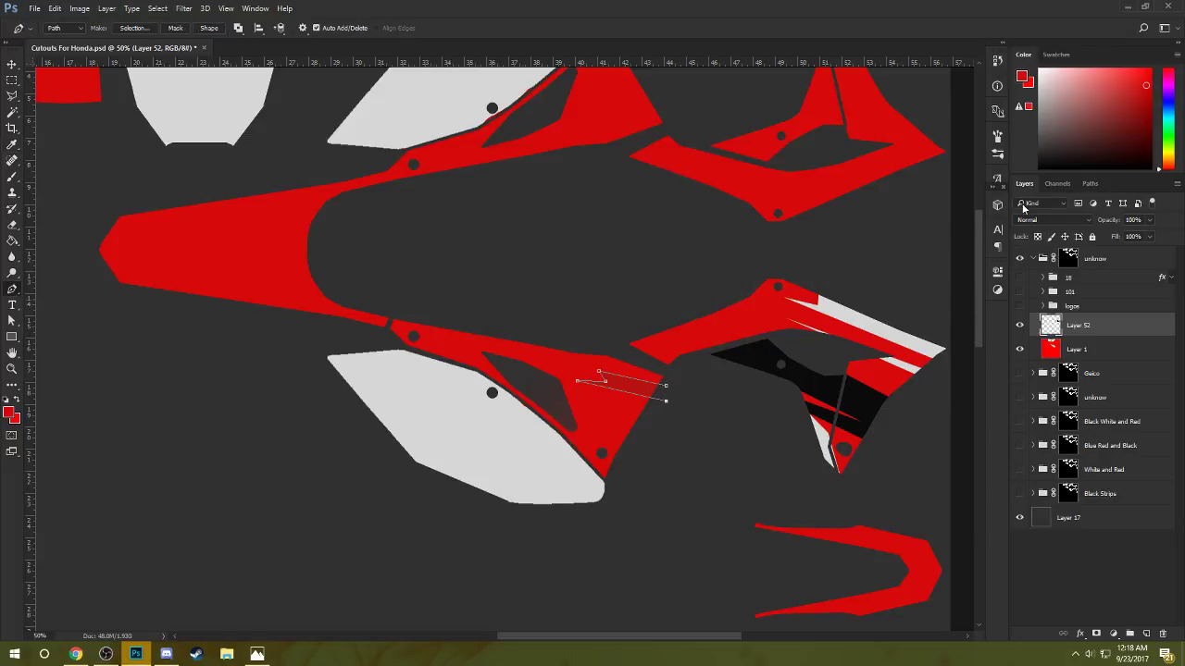
- Swap the foreground color to white, fill the stripe path with it and dismiss the path
{"action": "key", "text": "x"}
{"action": "right_click", "coordinate": [627, 393]}
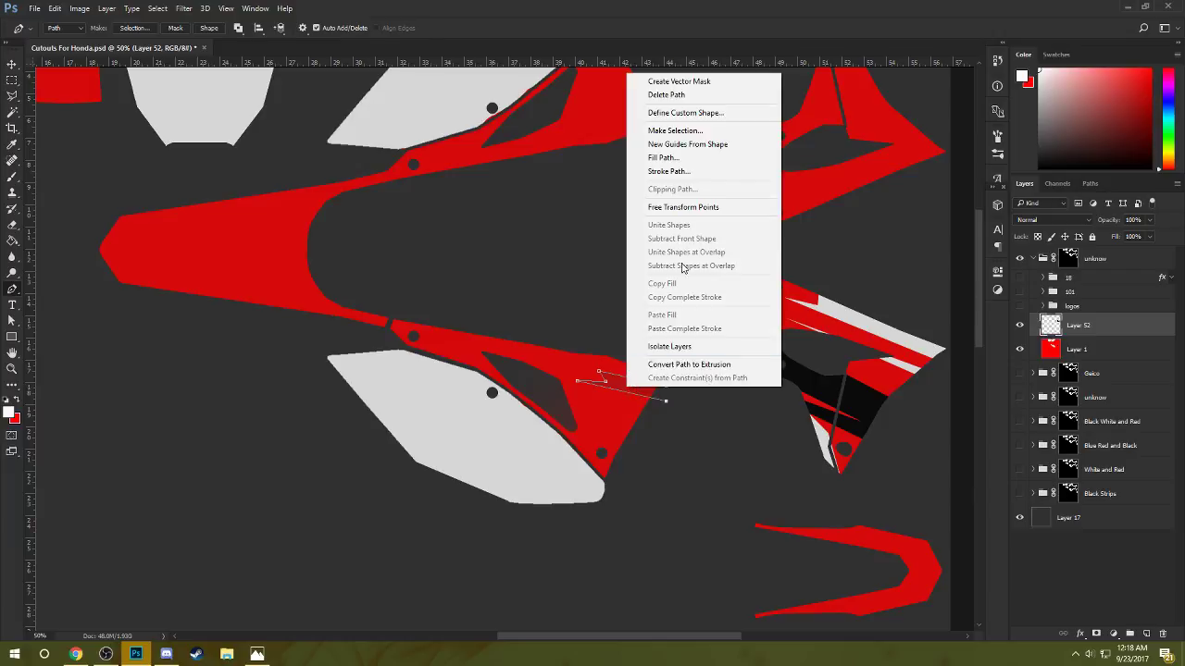
{"action": "left_click", "coordinate": [675, 156]}
{"action": "left_click", "coordinate": [679, 185]}
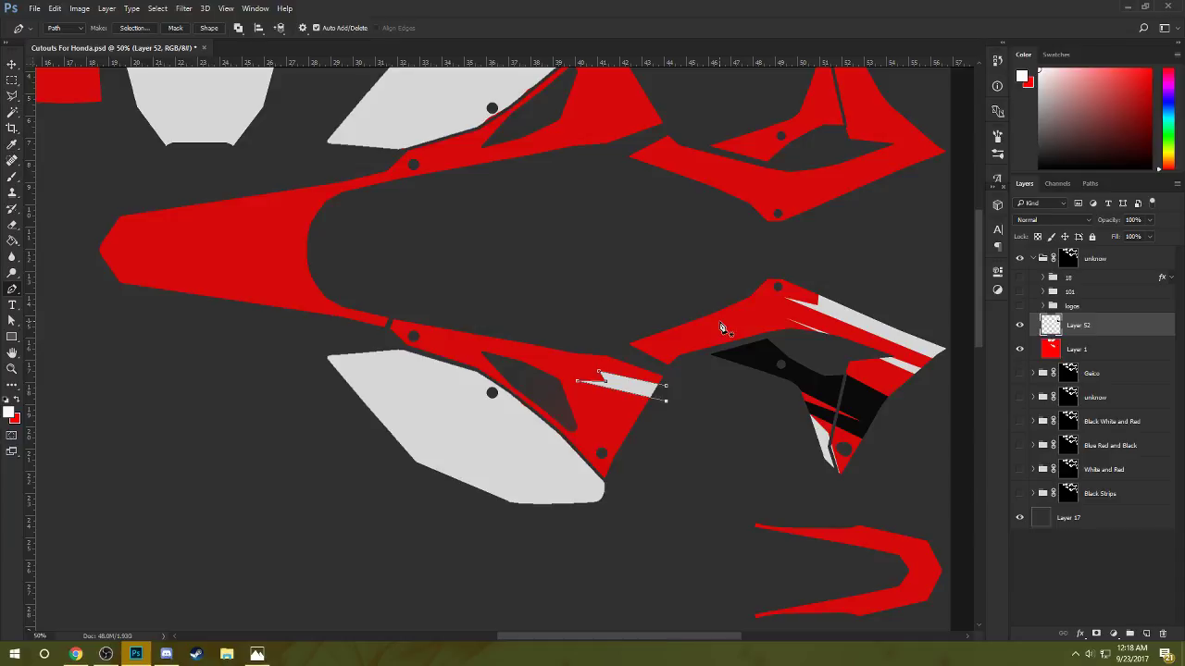
{"action": "key", "text": "Escape"}
- Outline the lower part of the side panel below the white stripe, following the gap to the number plate and around the bottom tip
{"action": "left_click", "coordinate": [662, 406]}
{"action": "left_click", "coordinate": [541, 378]}
{"action": "left_click", "coordinate": [663, 403]}
{"action": "left_click", "coordinate": [475, 368]}
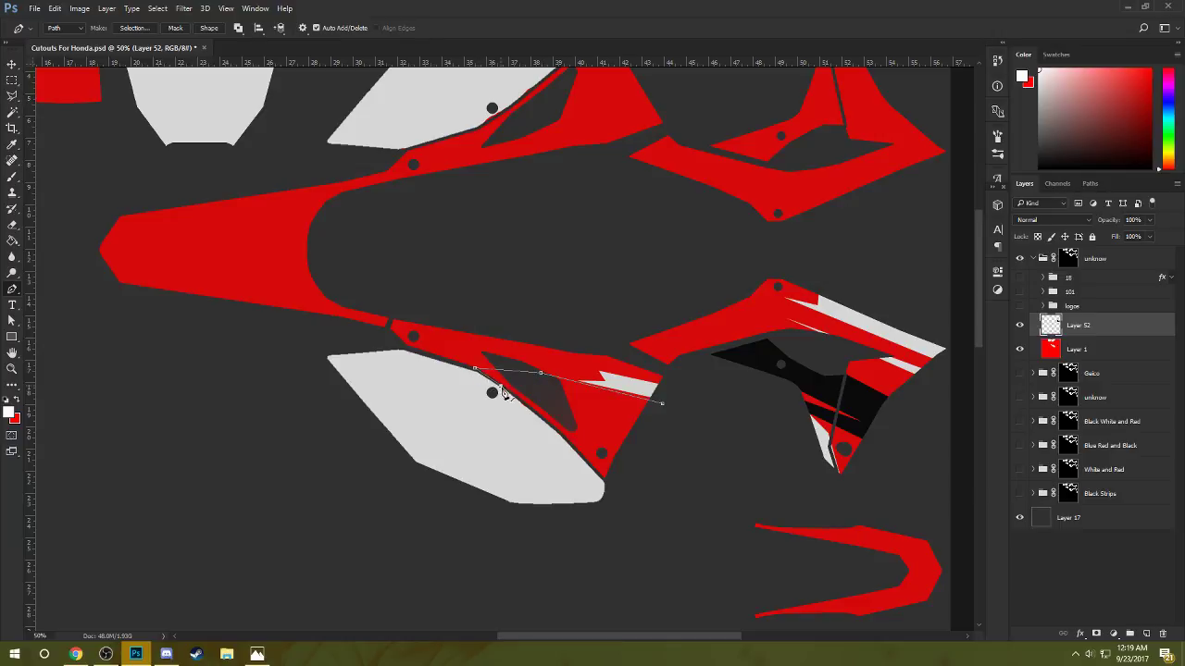
{"action": "left_click", "coordinate": [557, 431]}
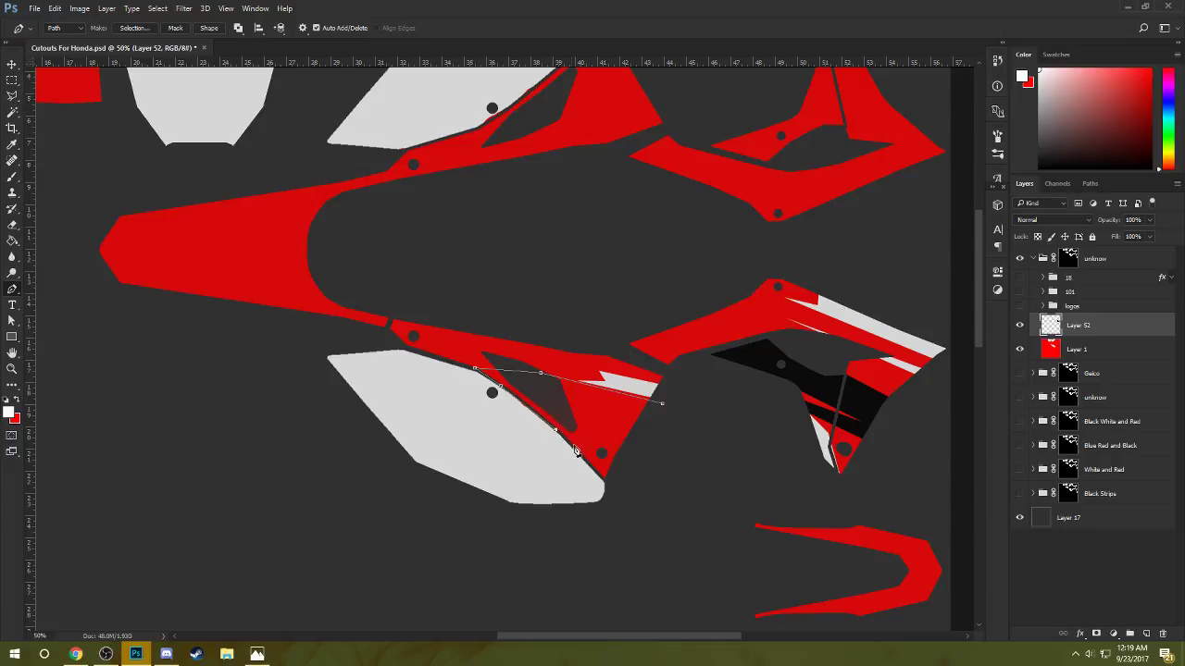
{"action": "left_click", "coordinate": [608, 484]}
{"action": "left_click_drag", "start_coordinate": [612, 487], "coordinate": [611, 491]}
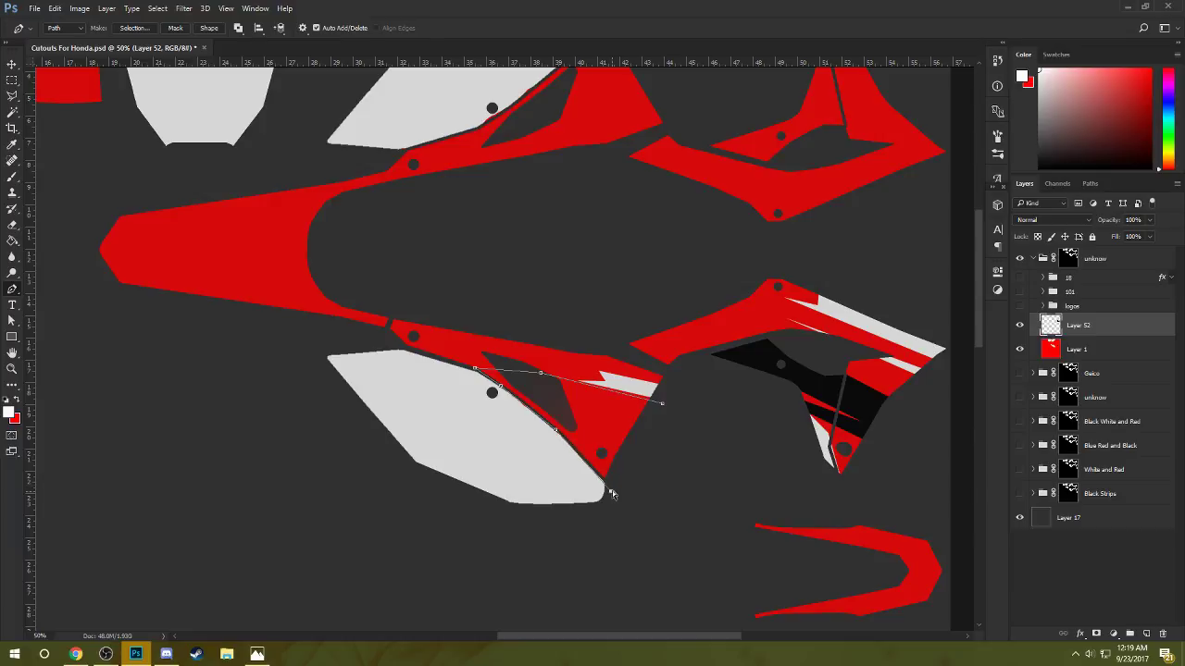
{"action": "left_click", "coordinate": [681, 463]}
- Fill the lower side panel path with white and remove the path
{"action": "right_click", "coordinate": [647, 424]}
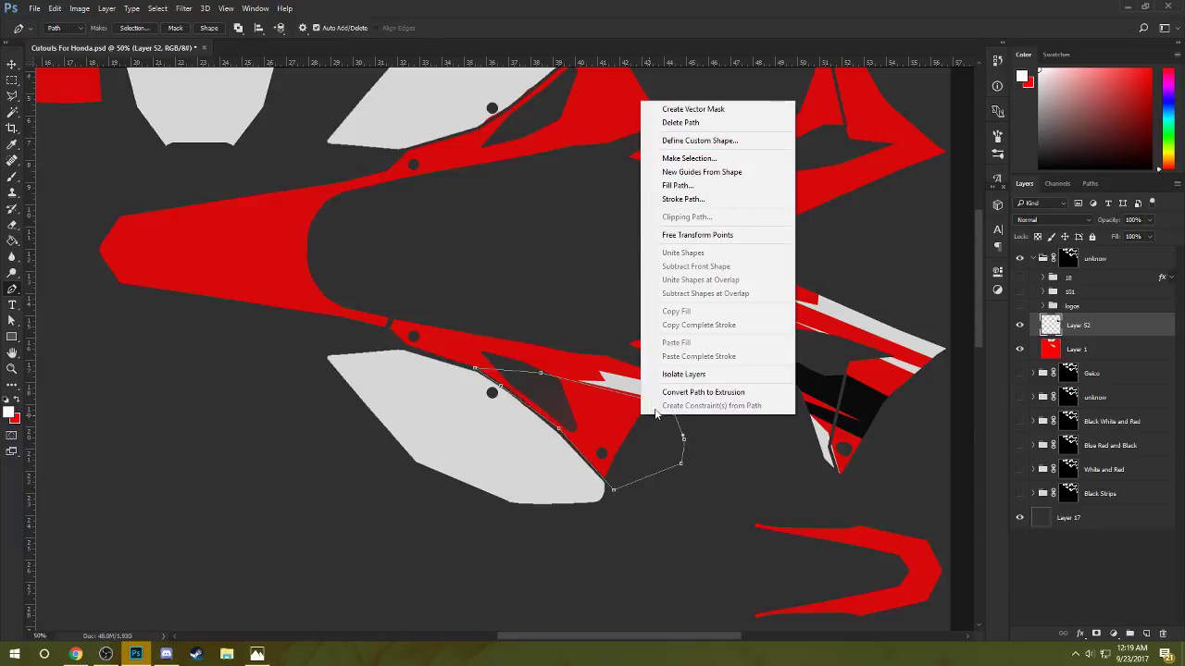
{"action": "left_click", "coordinate": [689, 195]}
{"action": "left_click", "coordinate": [679, 185]}
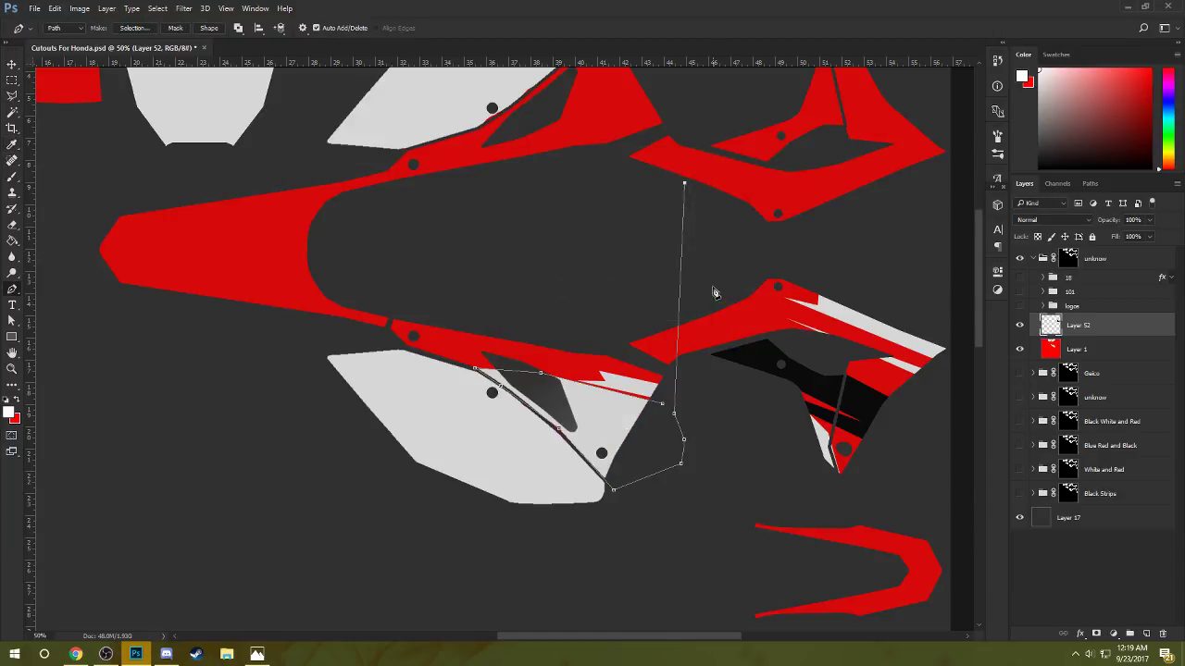
{"action": "key", "text": "Delete"}
{"action": "key", "text": "Delete"}
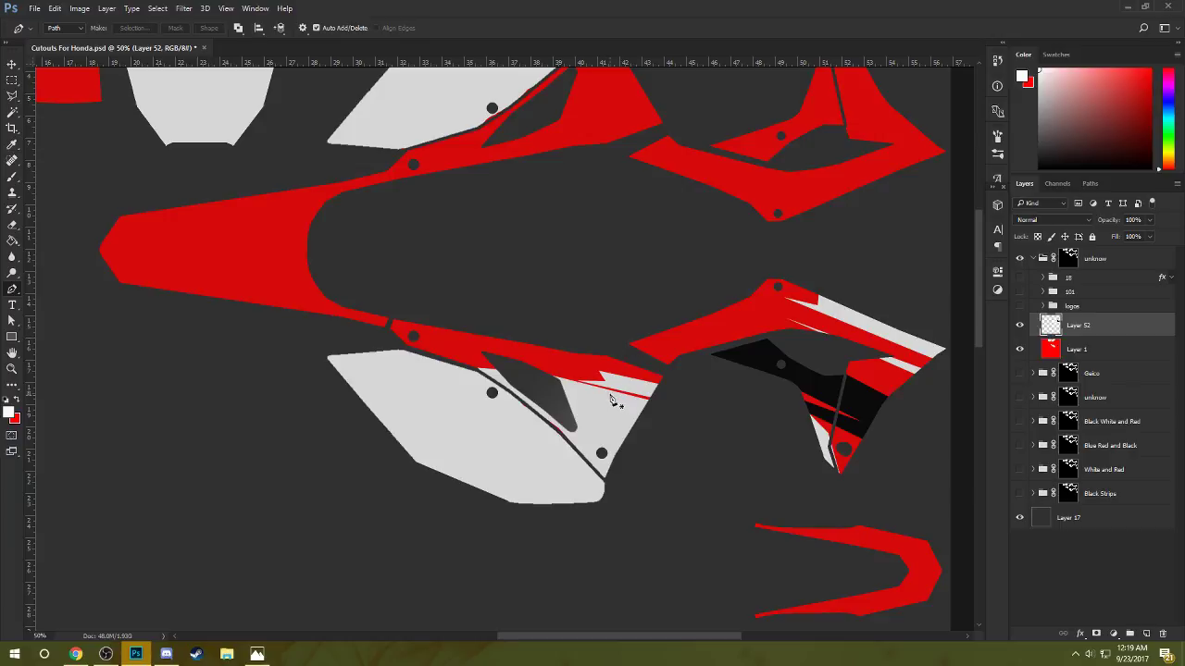
- Reset the colors to default and outline a narrow wedge across the white side panel area below the thin red line
{"action": "key", "text": "x"}
{"action": "key", "text": "d"}
{"action": "left_click", "coordinate": [946, 250]}
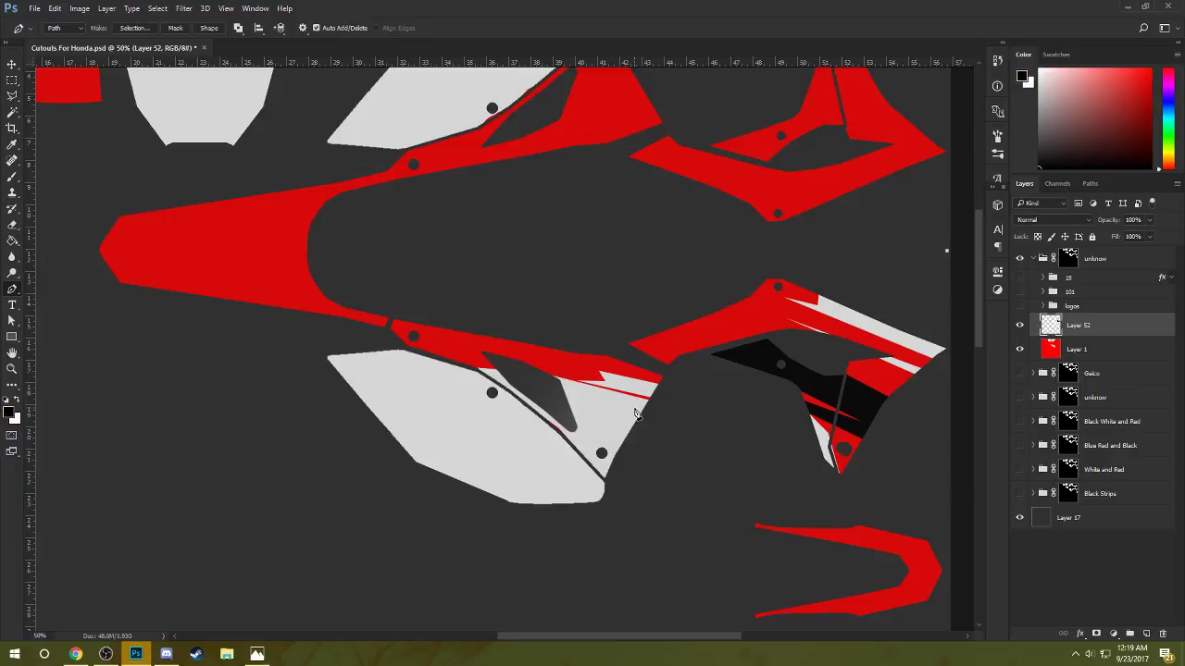
{"action": "left_click", "coordinate": [653, 409]}
{"action": "key", "text": "Escape"}
{"action": "left_click_drag", "start_coordinate": [614, 405], "coordinate": [573, 394]}
- Fill the wedge path on the side panel with black and dismiss the path
{"action": "right_click", "coordinate": [655, 431]}
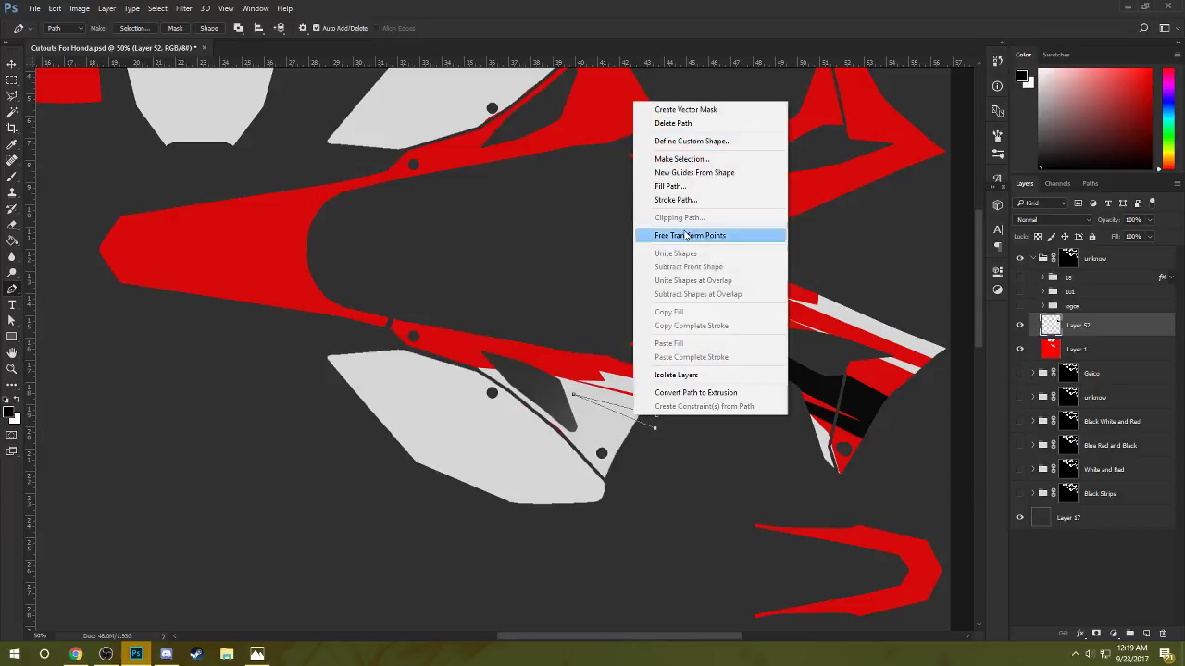
{"action": "left_click", "coordinate": [689, 189]}
{"action": "left_click", "coordinate": [679, 185]}
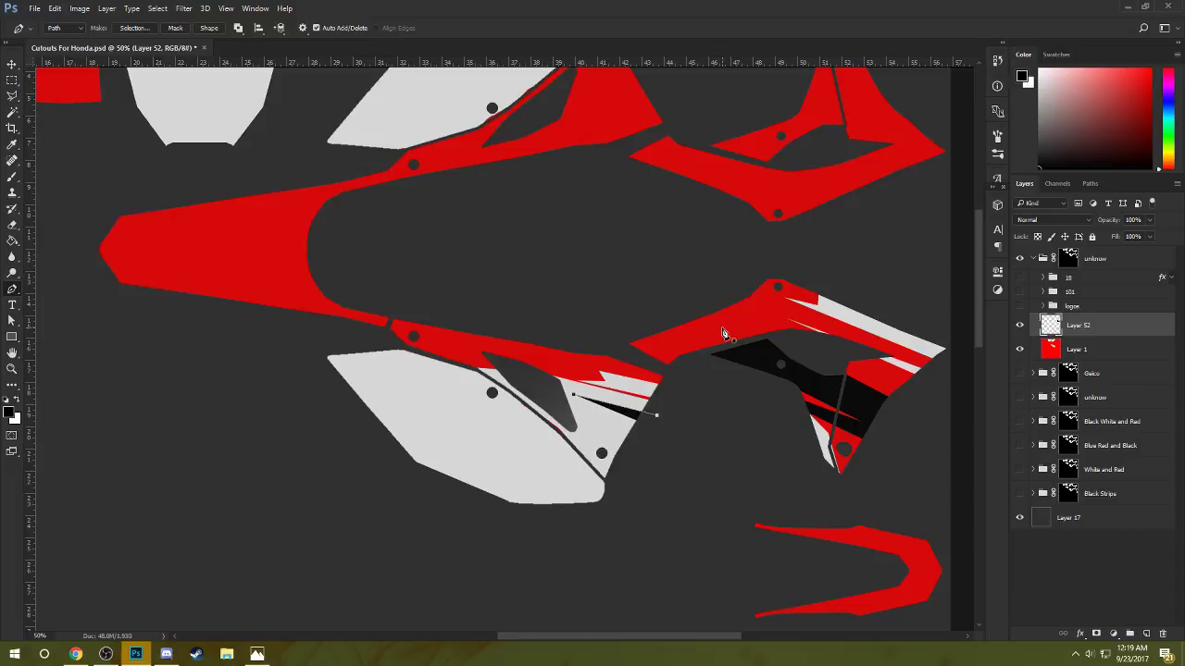
{"action": "key", "text": "Escape"}
- Swap the foreground and background colors and set the foreground color to bright red
{"action": "key", "text": "z"}
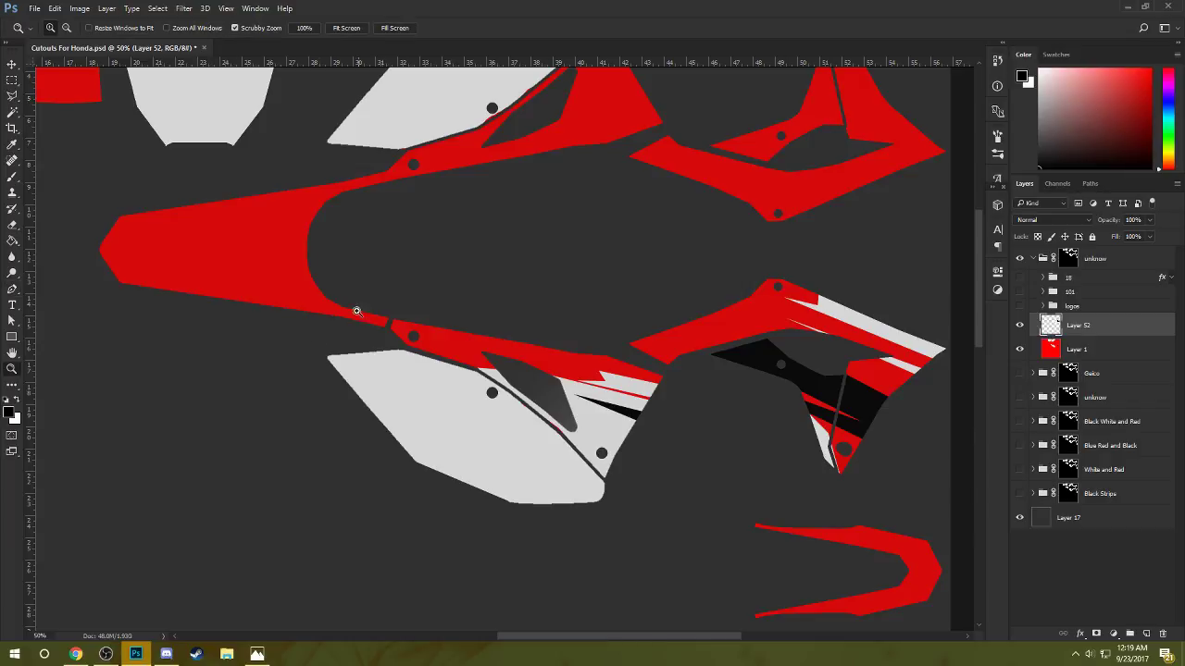
{"action": "left_click", "coordinate": [315, 347]}
{"action": "key", "text": "v"}
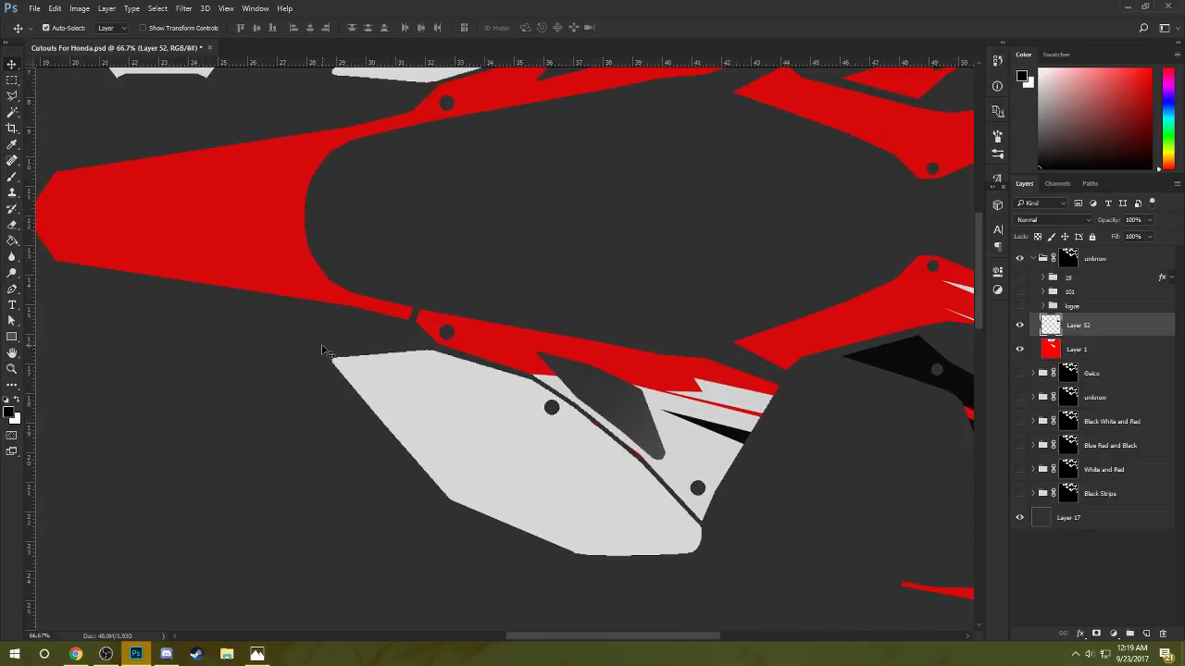
{"action": "key", "text": "z"}
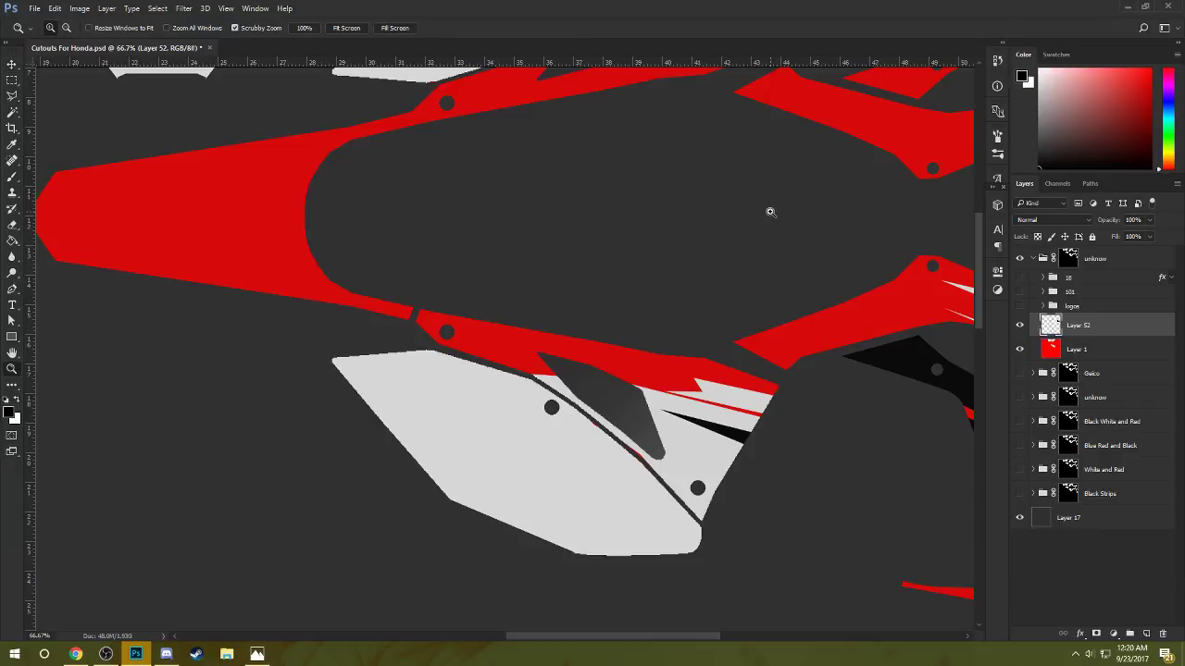
{"action": "key", "text": "x"}
{"action": "left_click", "coordinate": [1149, 71]}
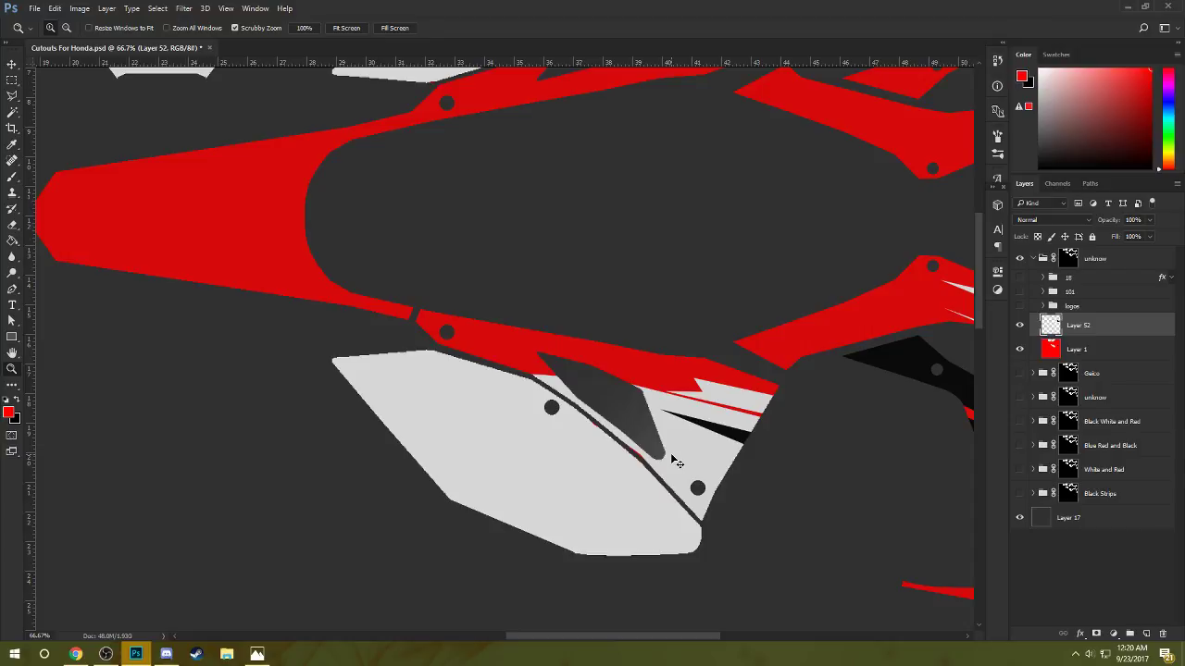
{"action": "key", "text": "ctrl+minus"}
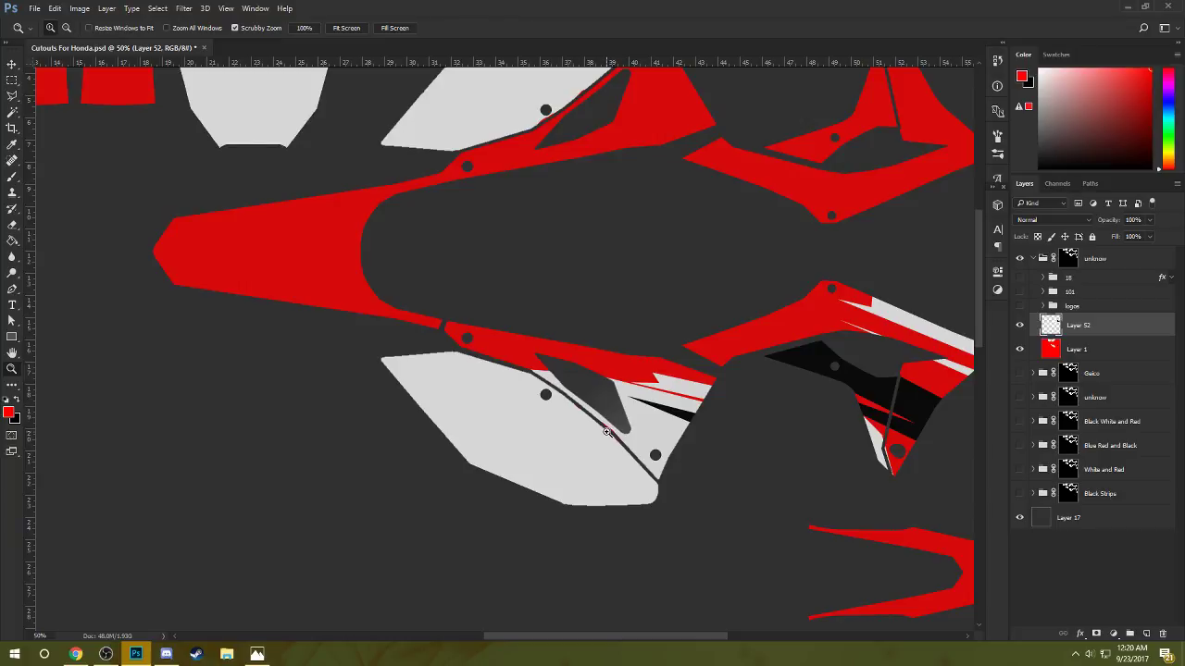
- Try to outline a thin tapering strip along the upper edge of the white number plate, extending past its front corner
{"action": "key", "text": "p"}
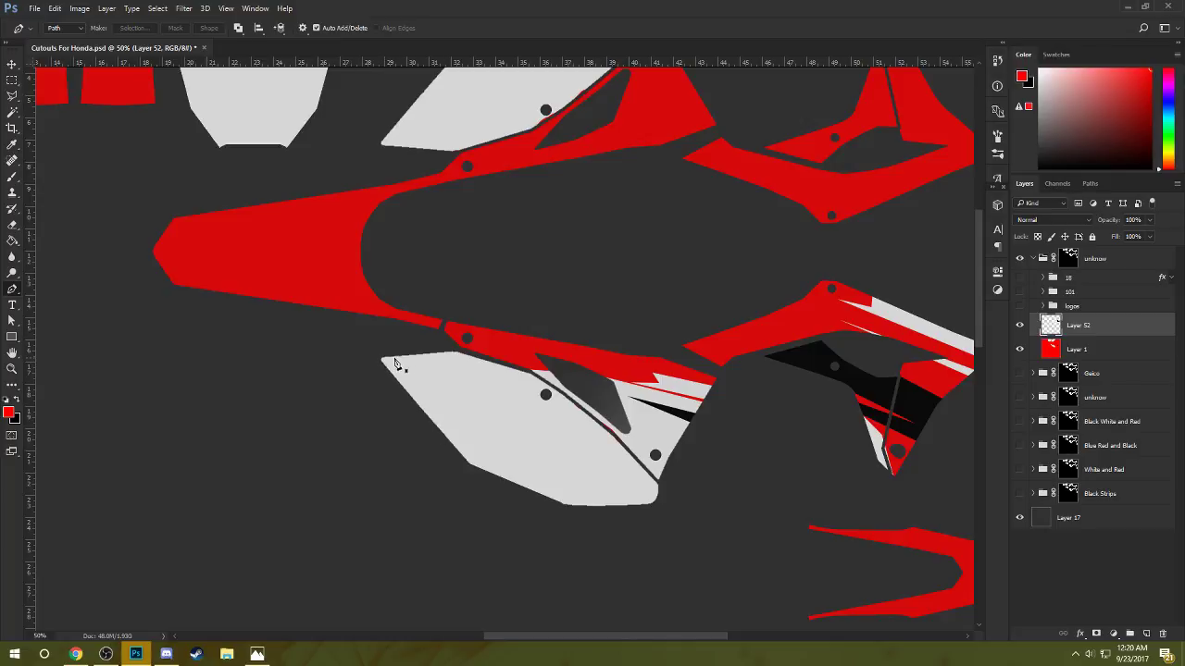
{"action": "left_click", "coordinate": [383, 360]}
{"action": "left_click", "coordinate": [452, 360]}
{"action": "left_click", "coordinate": [524, 379]}
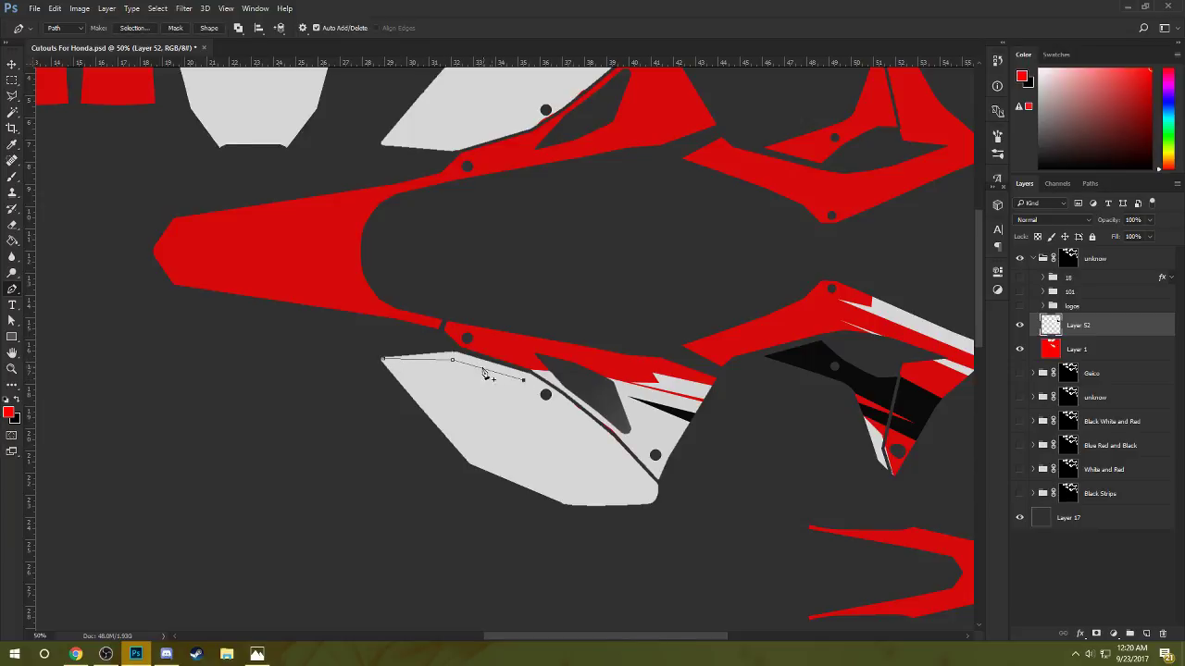
{"action": "left_click_drag", "start_coordinate": [453, 364], "coordinate": [454, 363]}
{"action": "left_click", "coordinate": [485, 367]}
{"action": "left_click_drag", "start_coordinate": [485, 367], "coordinate": [478, 363]}
{"action": "left_click_drag", "start_coordinate": [384, 359], "coordinate": [375, 360]}
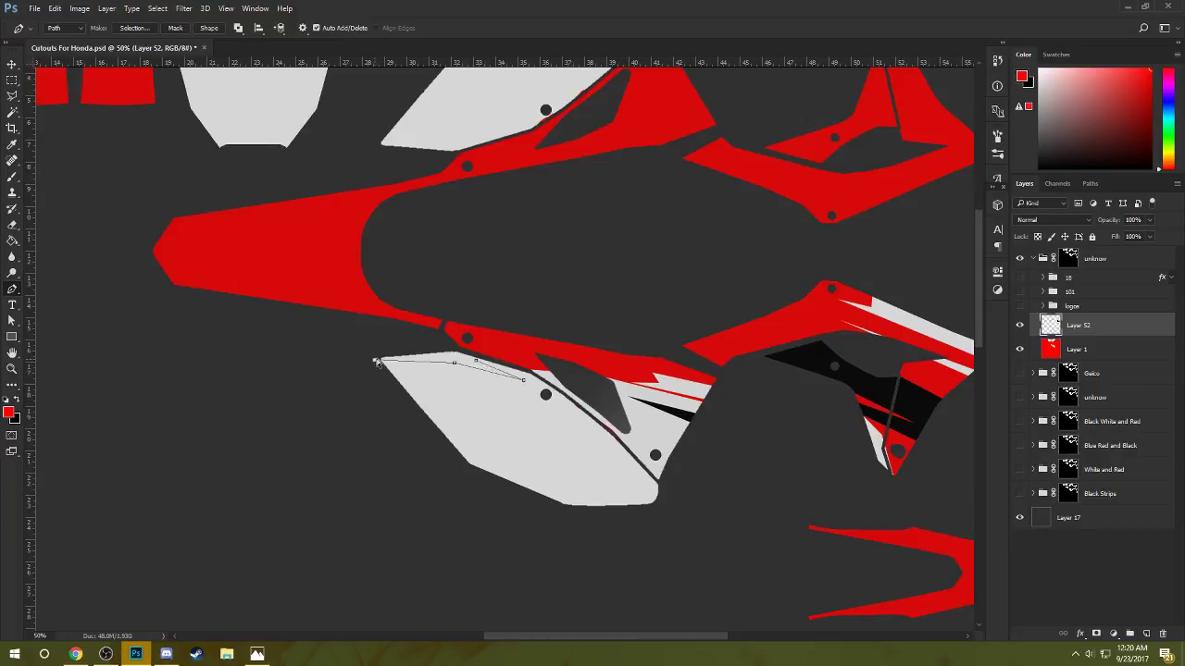
{"action": "left_click_drag", "start_coordinate": [454, 363], "coordinate": [430, 344]}
{"action": "left_click", "coordinate": [476, 361]}
- Swap to black and try filling the strip path, undo the fill, adjust the lower points and delete the path
{"action": "key", "text": "x"}
{"action": "right_click", "coordinate": [434, 362]}
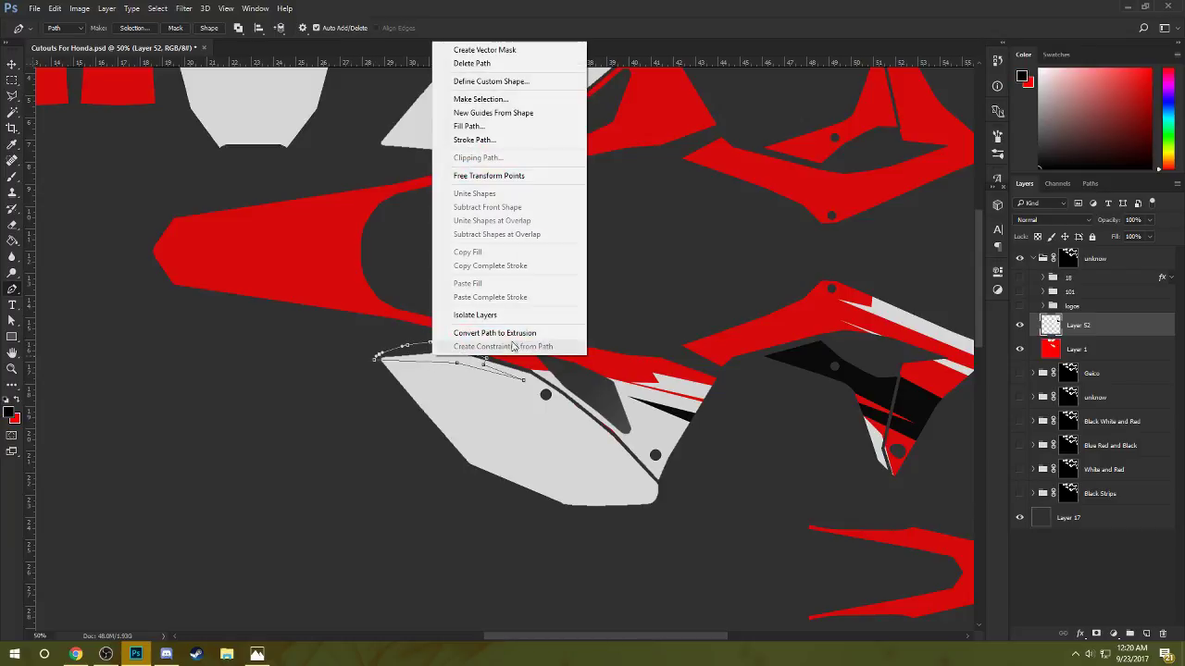
{"action": "left_click", "coordinate": [468, 127]}
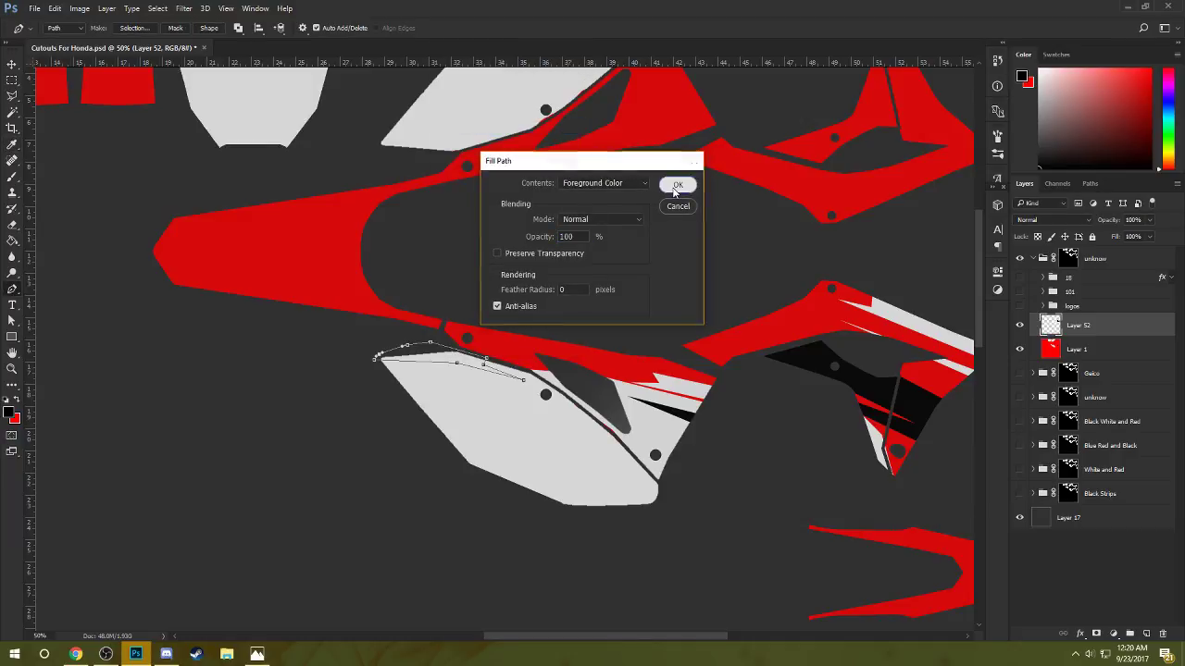
{"action": "left_click", "coordinate": [673, 185]}
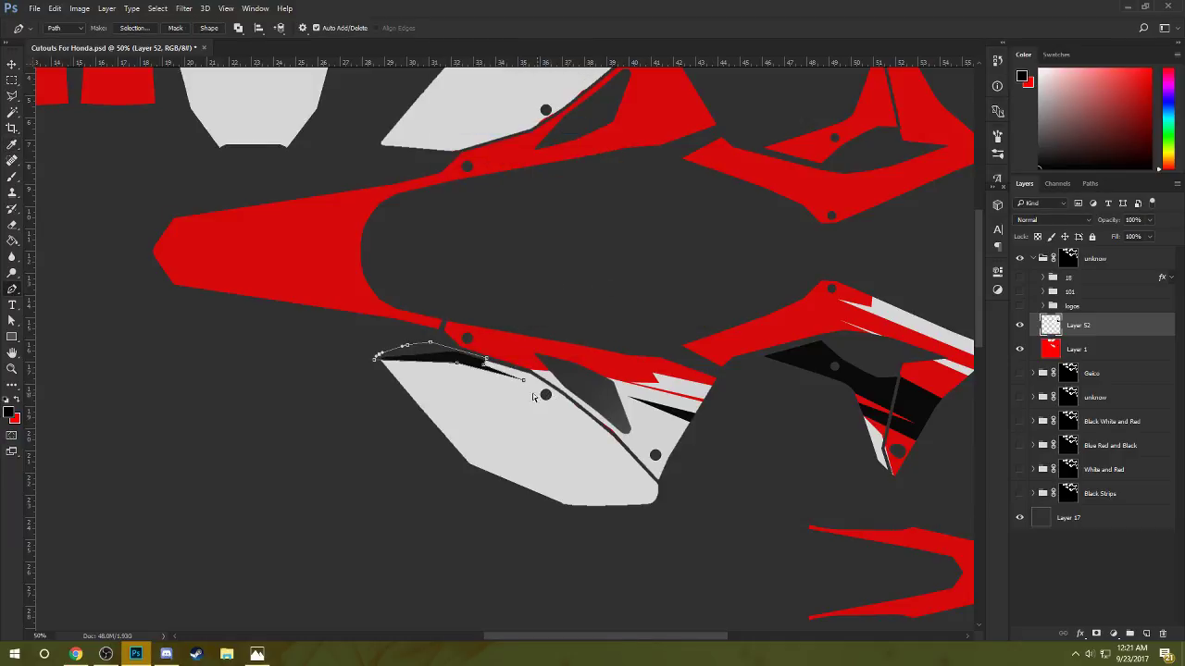
{"action": "key", "text": "ctrl+z"}
{"action": "mouse_move", "coordinate": [529, 380]}
{"action": "left_mouse_down"}
{"action": "mouse_move", "coordinate": [544, 386]}
{"action": "mouse_move", "coordinate": [535, 377]}
{"action": "left_mouse_up"}
{"action": "left_click_drag", "start_coordinate": [445, 358], "coordinate": [449, 369]}
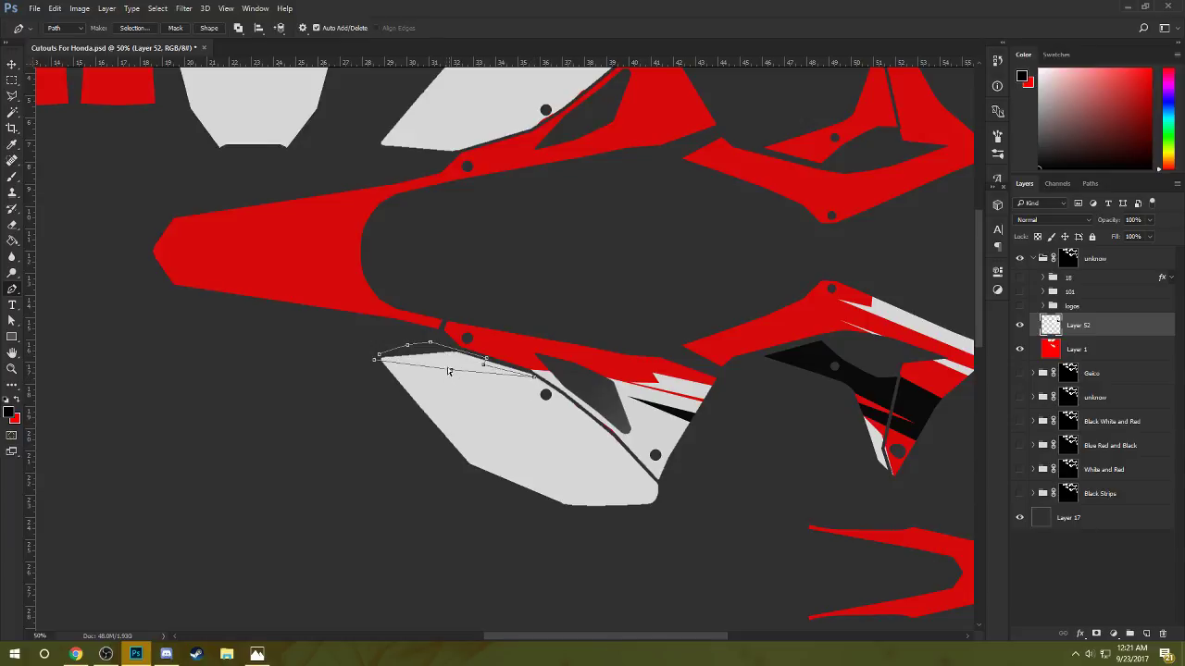
{"action": "key", "text": "Delete"}
{"action": "key", "text": "Delete"}
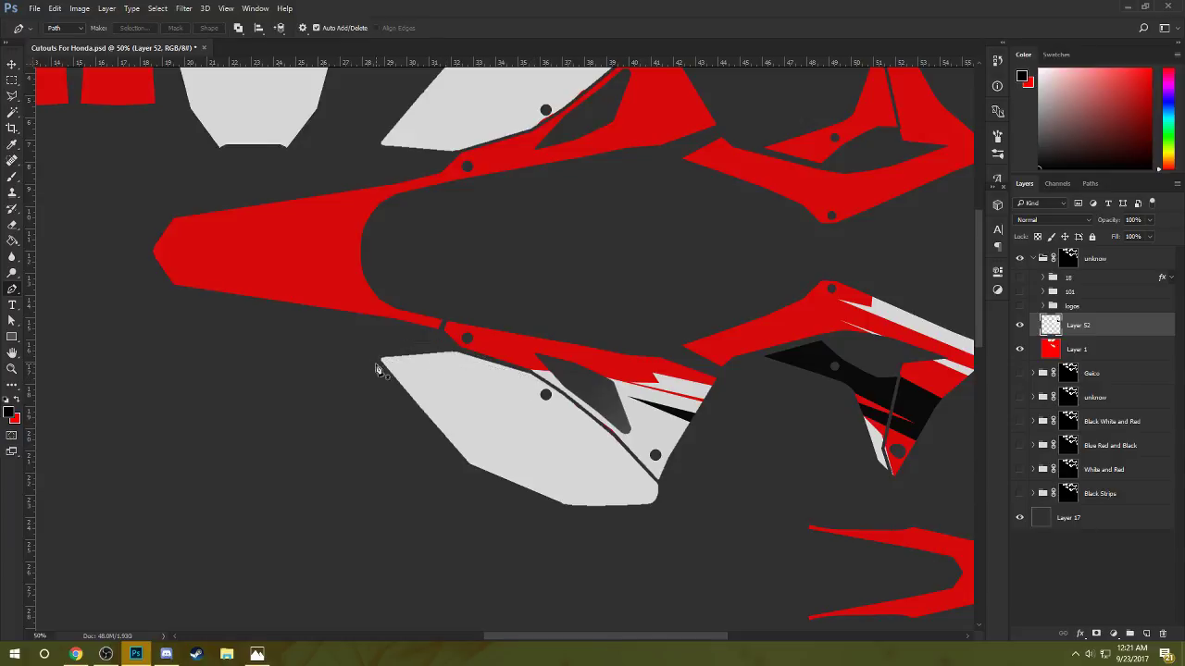
- Outline a new thin strip just inside the number plate's upper edge, from beyond its front corner to the front round hole and back
{"action": "left_click", "coordinate": [369, 363]}
{"action": "left_click", "coordinate": [457, 363]}
{"action": "left_click", "coordinate": [526, 378]}
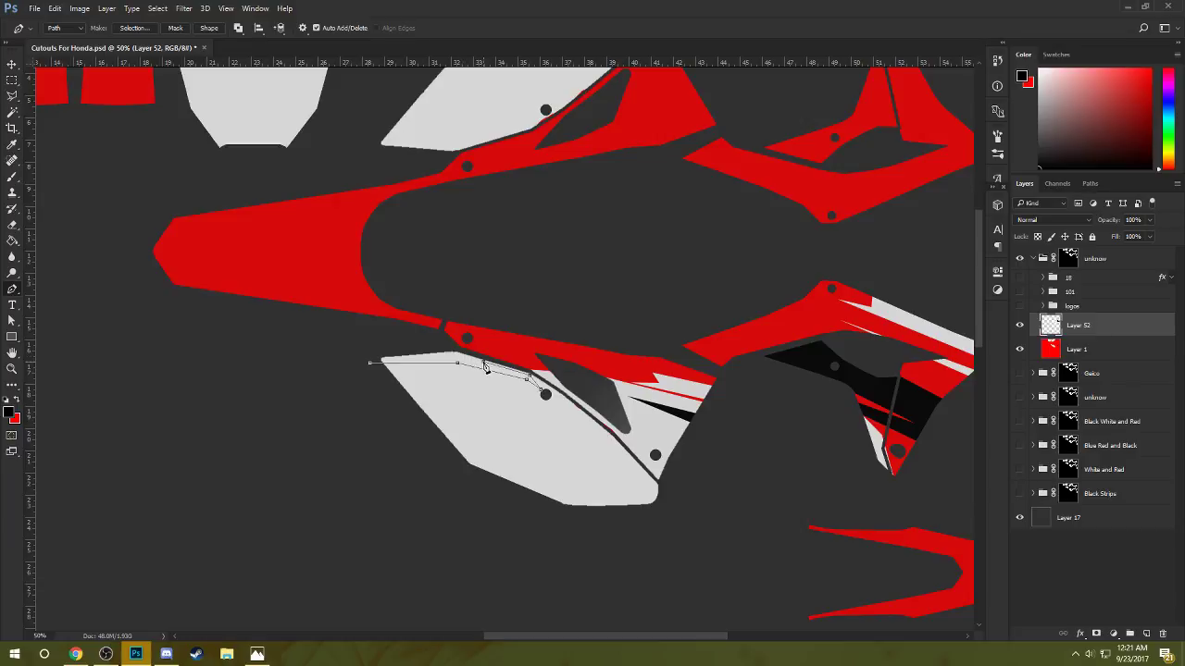
{"action": "left_click", "coordinate": [484, 364]}
- Narrow the strip's pointed end by moving its tip just above the round hole and its lower corner point closer to the upper line
{"action": "key", "text": "ctrl+plus"}
{"action": "key", "text": "ctrl+plus"}
{"action": "key", "text": "ctrl+plus"}
{"action": "key", "text": "ctrl+plus"}
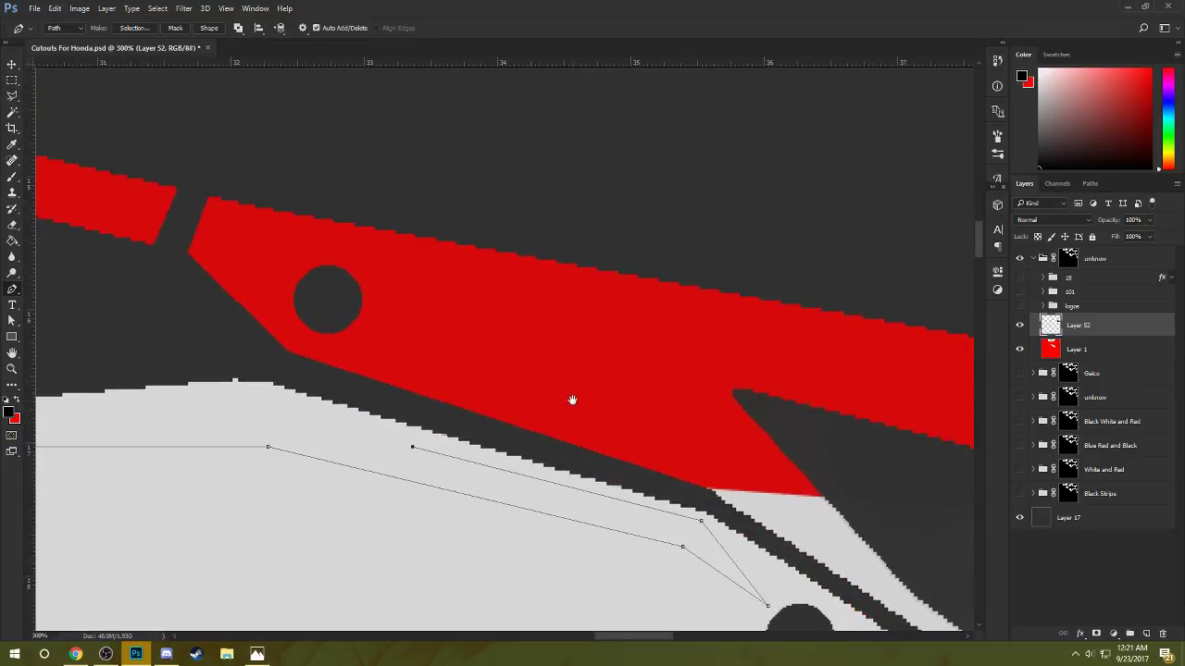
{"action": "left_click_drag", "start_coordinate": [571, 399], "coordinate": [604, 293]}
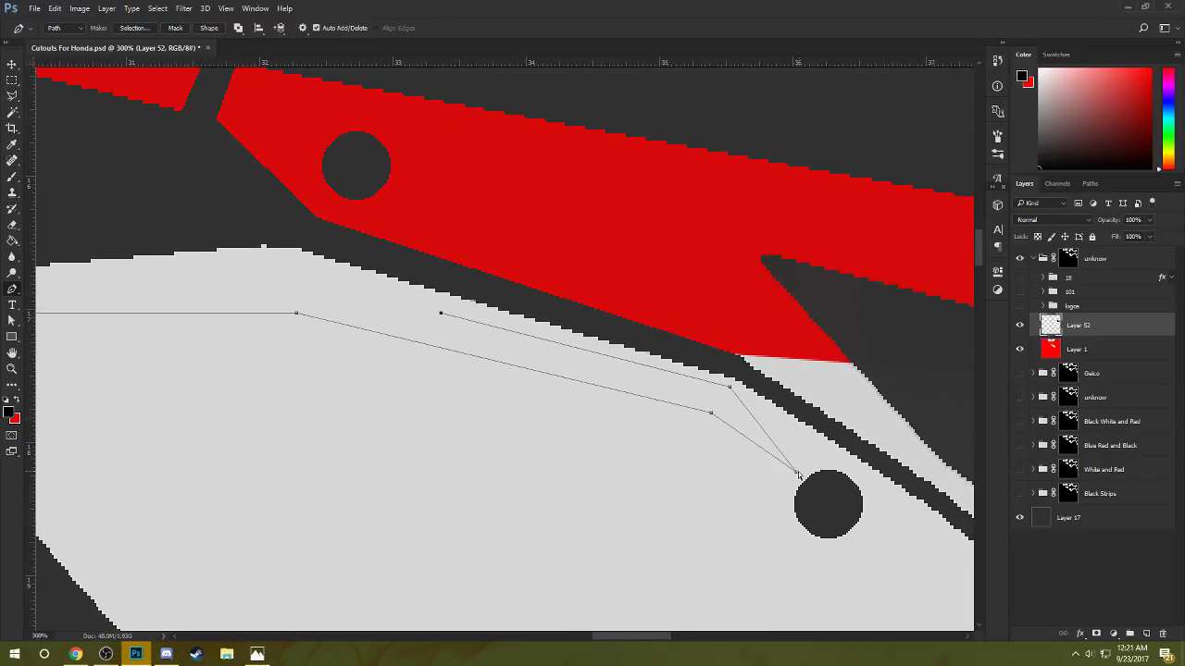
{"action": "left_click_drag", "start_coordinate": [798, 475], "coordinate": [820, 452]}
{"action": "left_click_drag", "start_coordinate": [731, 389], "coordinate": [716, 404]}
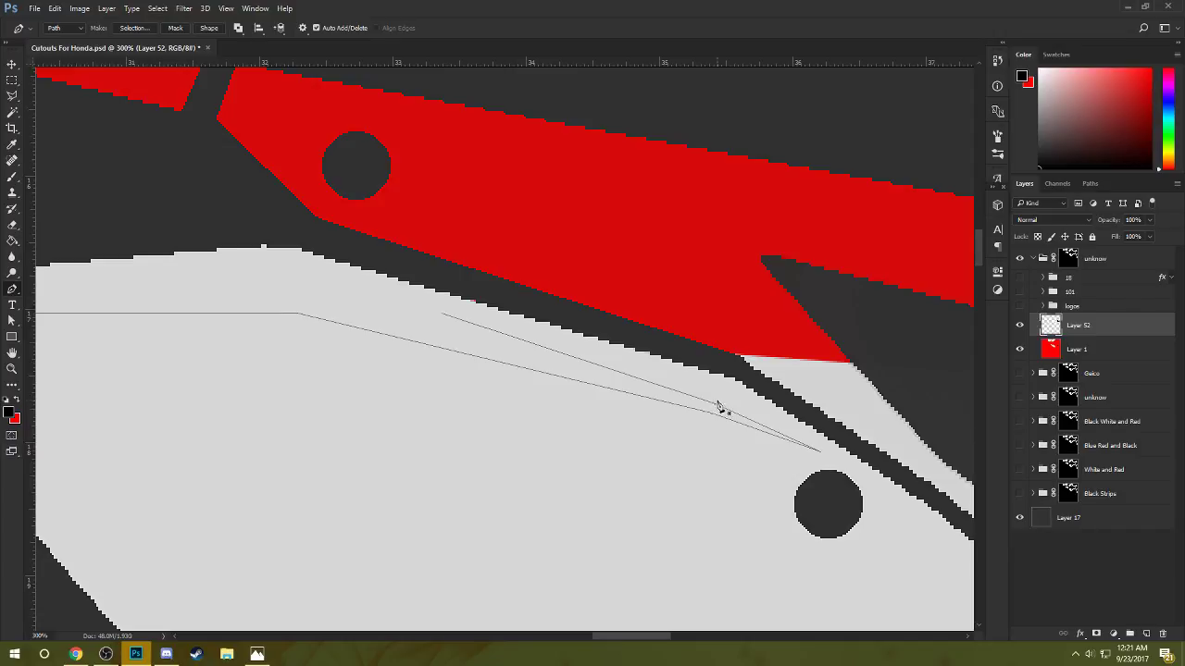
{"action": "key", "text": "ctrl+z"}
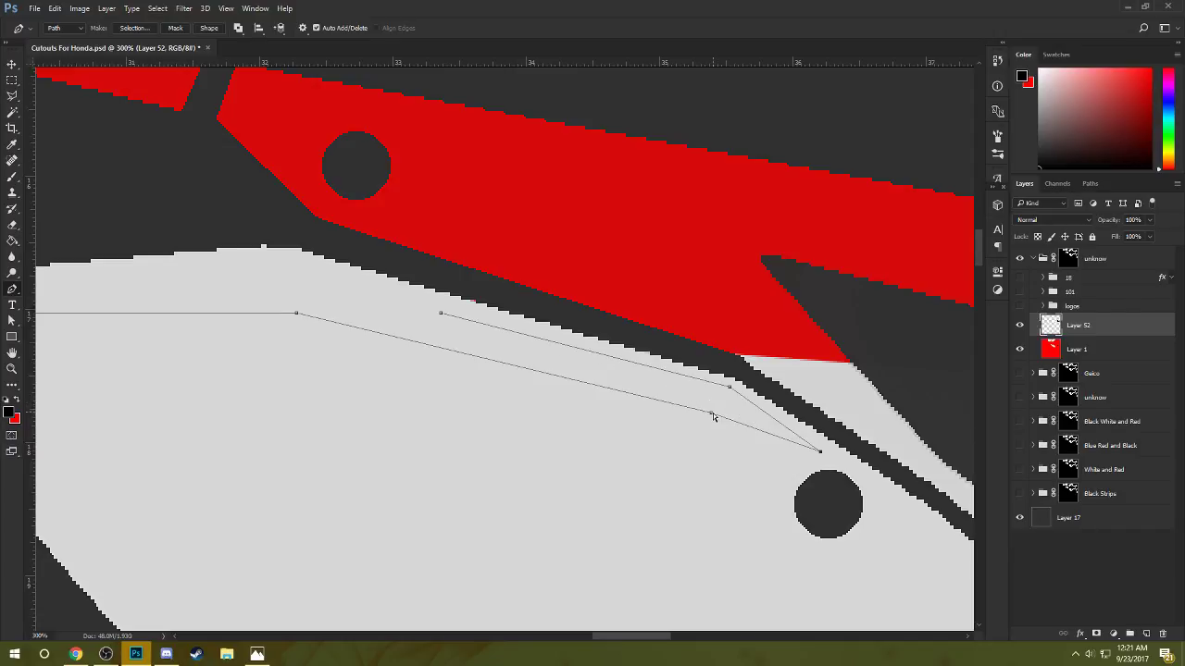
{"action": "left_click_drag", "start_coordinate": [713, 413], "coordinate": [723, 396]}
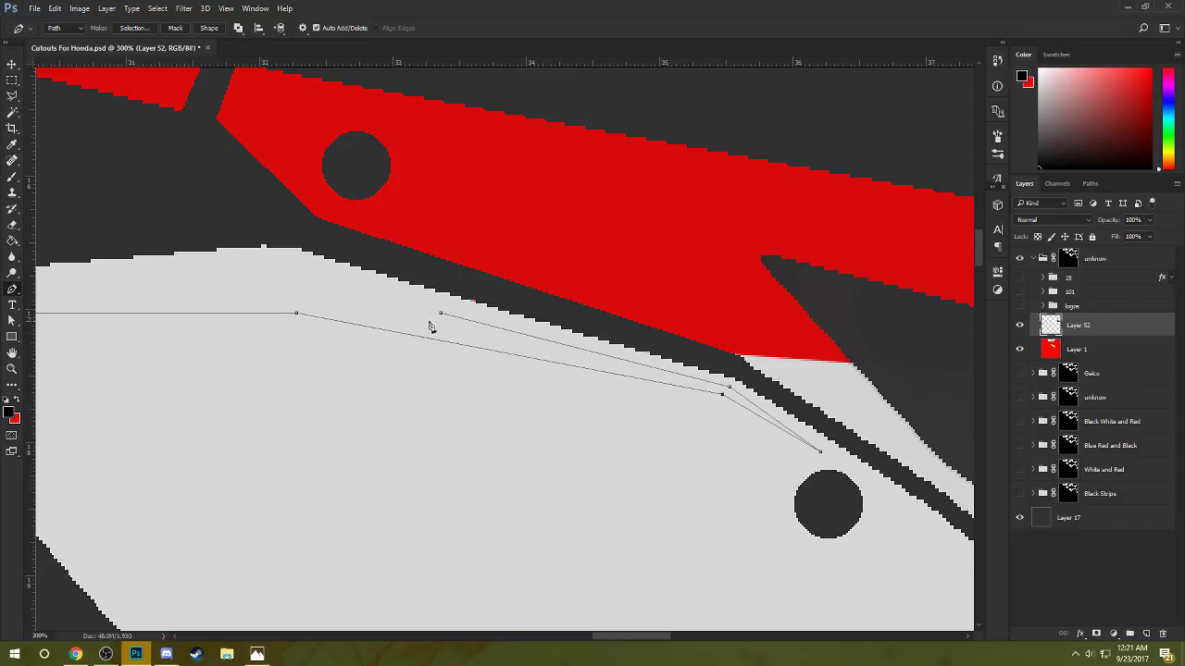
- Reposition the strip's front bend, upper line end and rear corner points so the strip tapers evenly along the plate edge
{"action": "left_click_drag", "start_coordinate": [442, 315], "coordinate": [448, 333]}
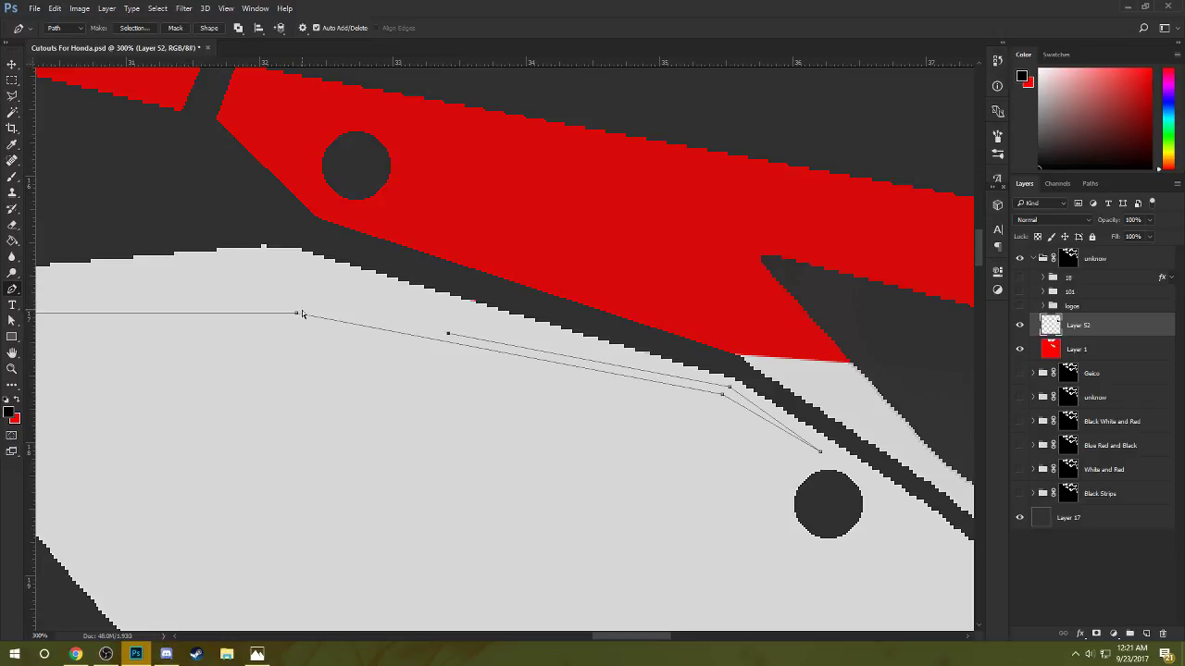
{"action": "left_click_drag", "start_coordinate": [297, 315], "coordinate": [367, 347]}
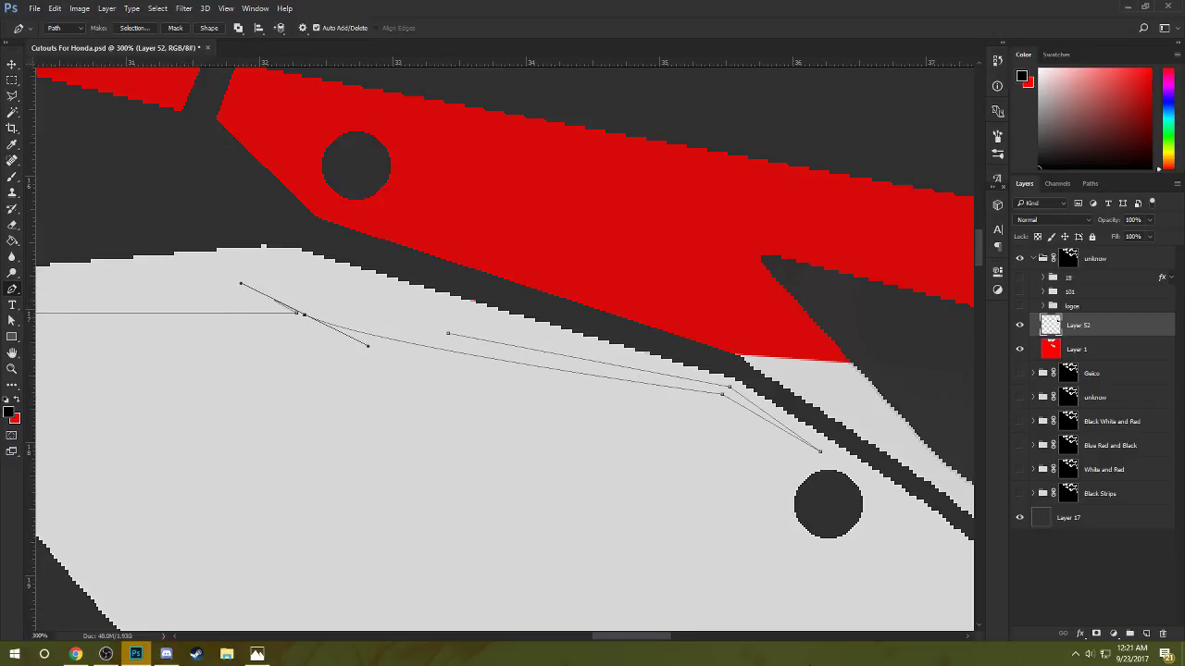
{"action": "key", "text": "ctrl+z"}
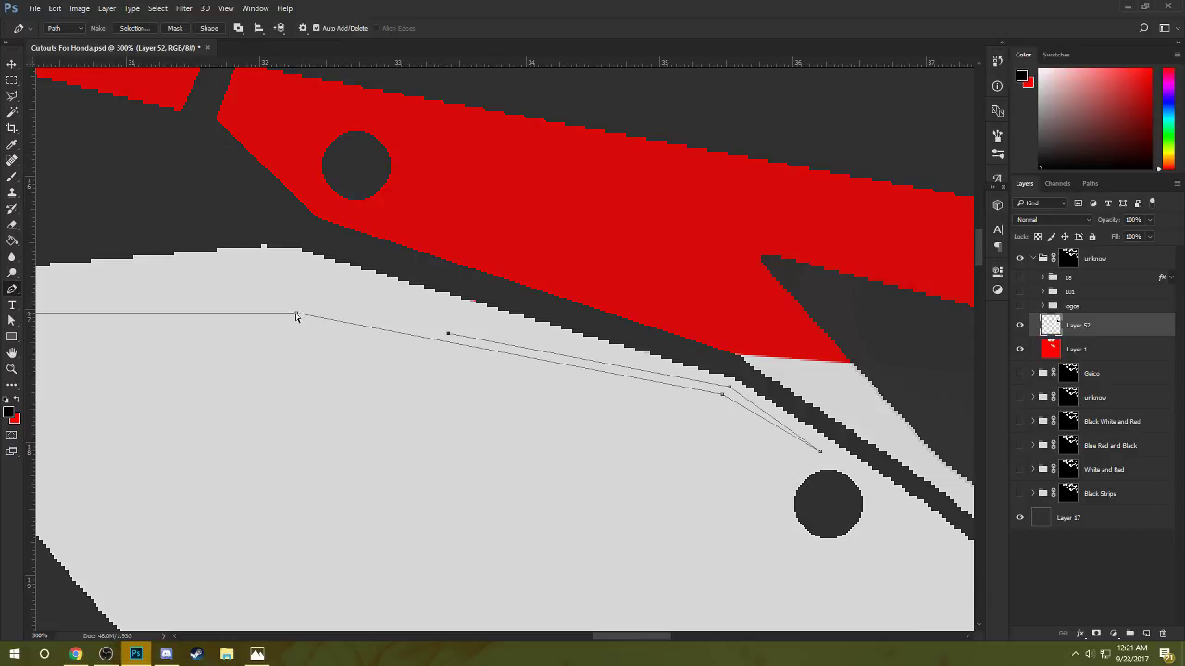
{"action": "mouse_move", "coordinate": [297, 315]}
{"action": "left_mouse_down"}
{"action": "mouse_move", "coordinate": [312, 309]}
{"action": "mouse_move", "coordinate": [306, 297]}
{"action": "left_mouse_up"}
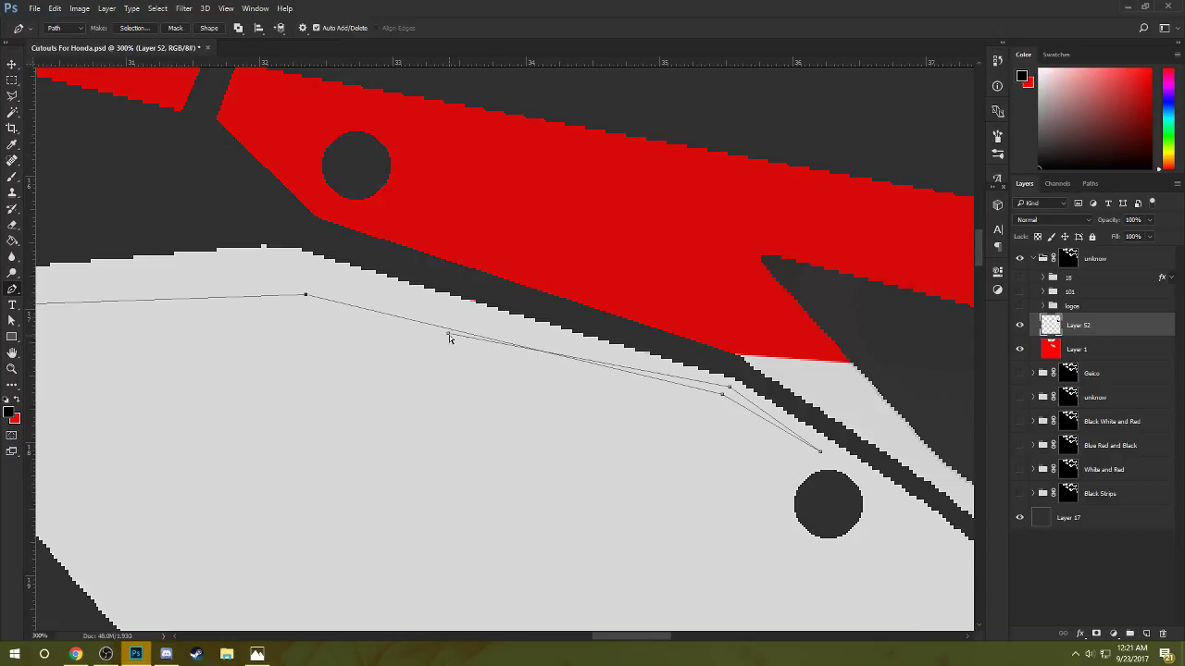
{"action": "left_click_drag", "start_coordinate": [450, 338], "coordinate": [506, 334]}
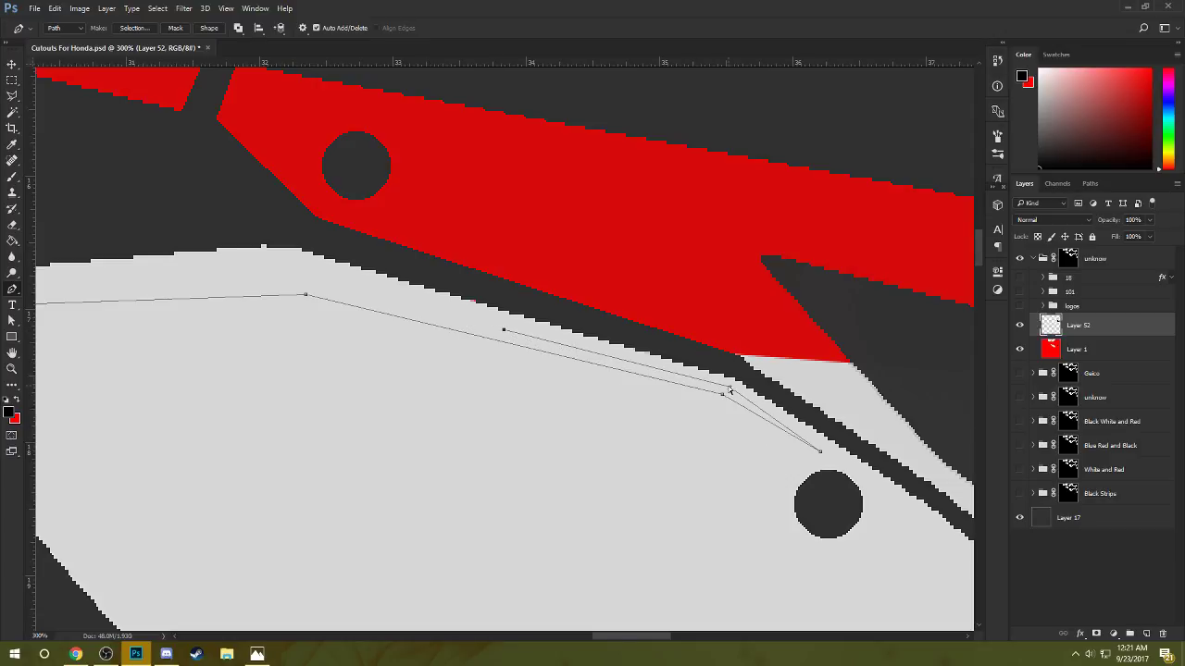
{"action": "left_click_drag", "start_coordinate": [729, 390], "coordinate": [724, 389]}
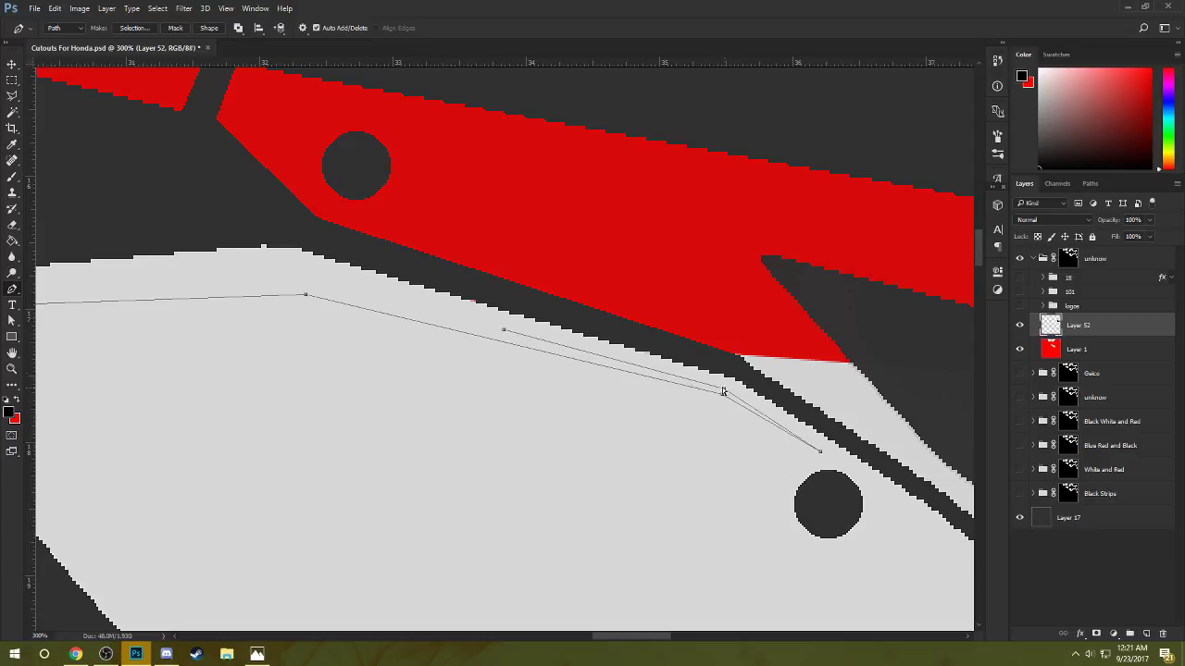
- Continue the strip path out over the number plate's upper edge and around beyond its front corner
{"action": "left_click", "coordinate": [481, 296]}
{"action": "left_click_drag", "start_coordinate": [349, 226], "coordinate": [347, 231]}
{"action": "left_click_drag", "start_coordinate": [156, 220], "coordinate": [120, 226]}
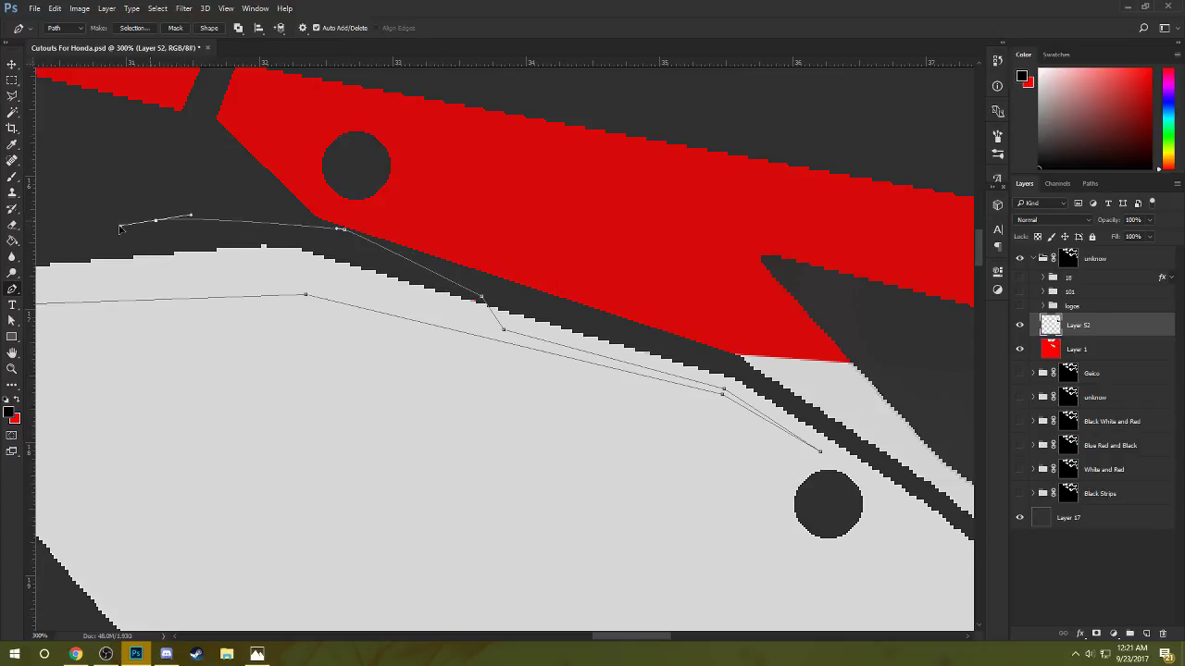
{"action": "left_click_drag", "start_coordinate": [192, 260], "coordinate": [430, 245]}
{"action": "left_click_drag", "start_coordinate": [152, 204], "coordinate": [99, 230]}
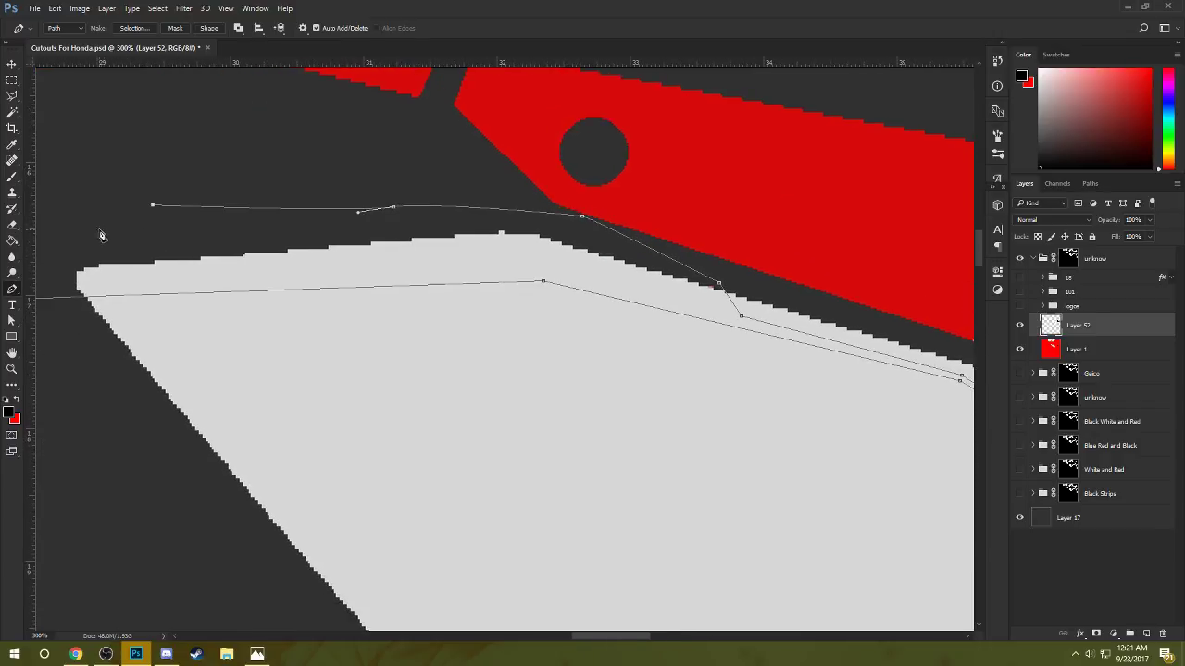
- Fill the strip path on the number plate with black and dismiss the path
{"action": "right_click", "coordinate": [274, 267]}
{"action": "left_click", "coordinate": [344, 347]}
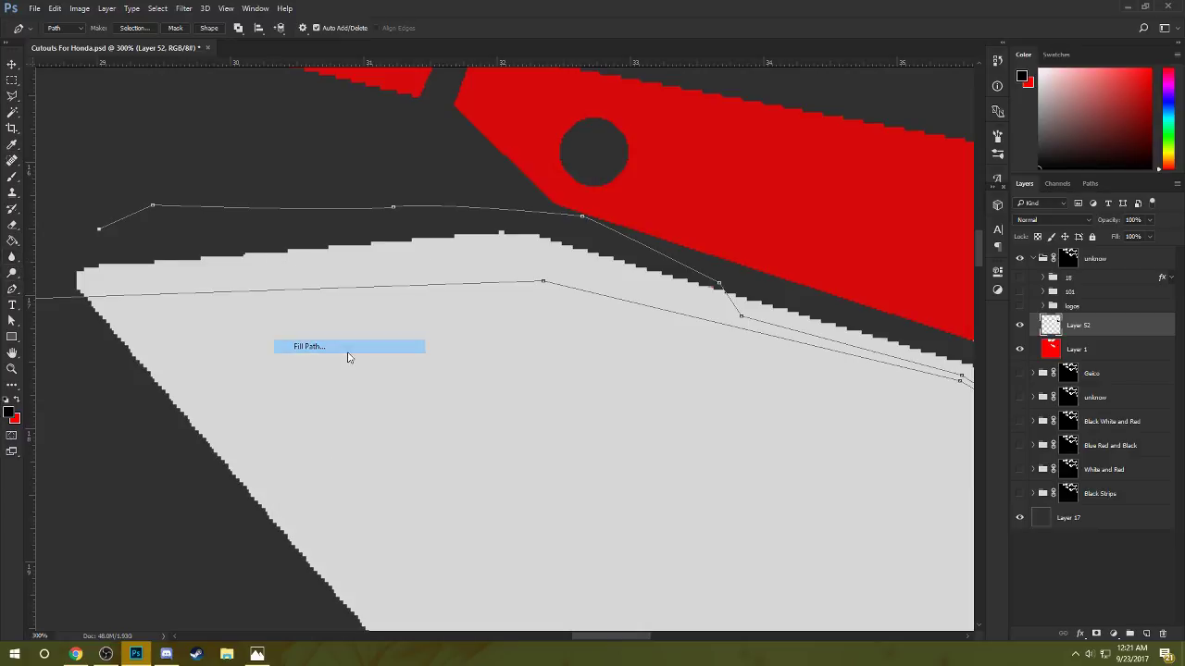
{"action": "left_click", "coordinate": [685, 188]}
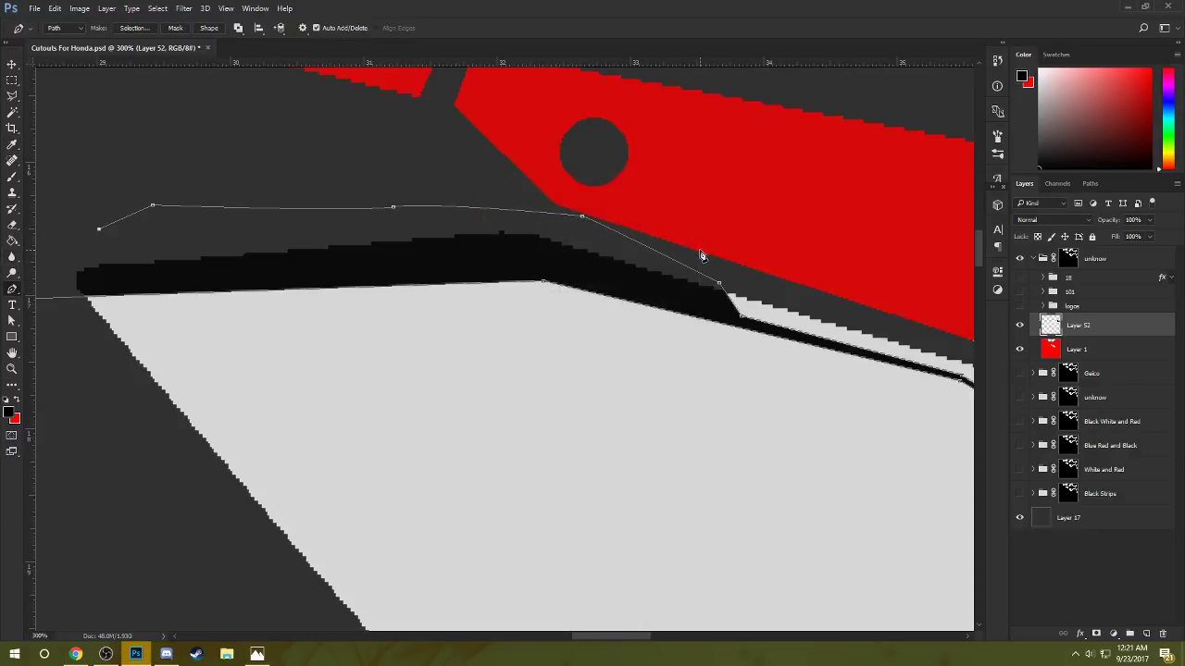
{"action": "key", "text": "ctrl+minus"}
{"action": "key", "text": "ctrl+minus"}
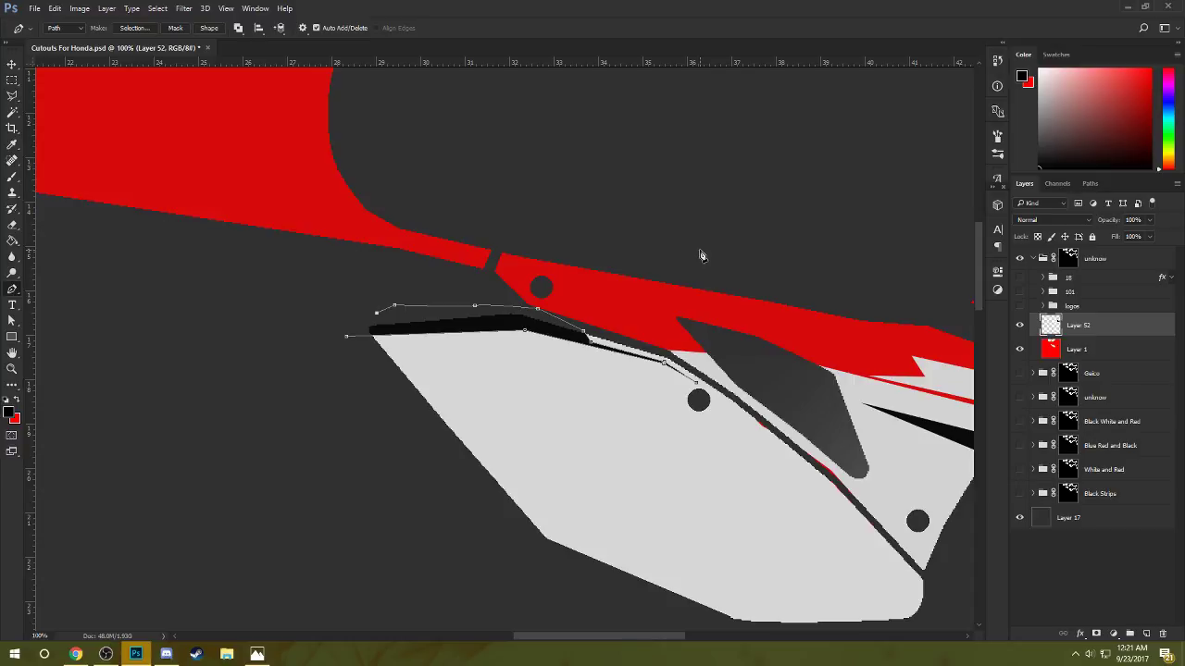
{"action": "key", "text": "Escape"}
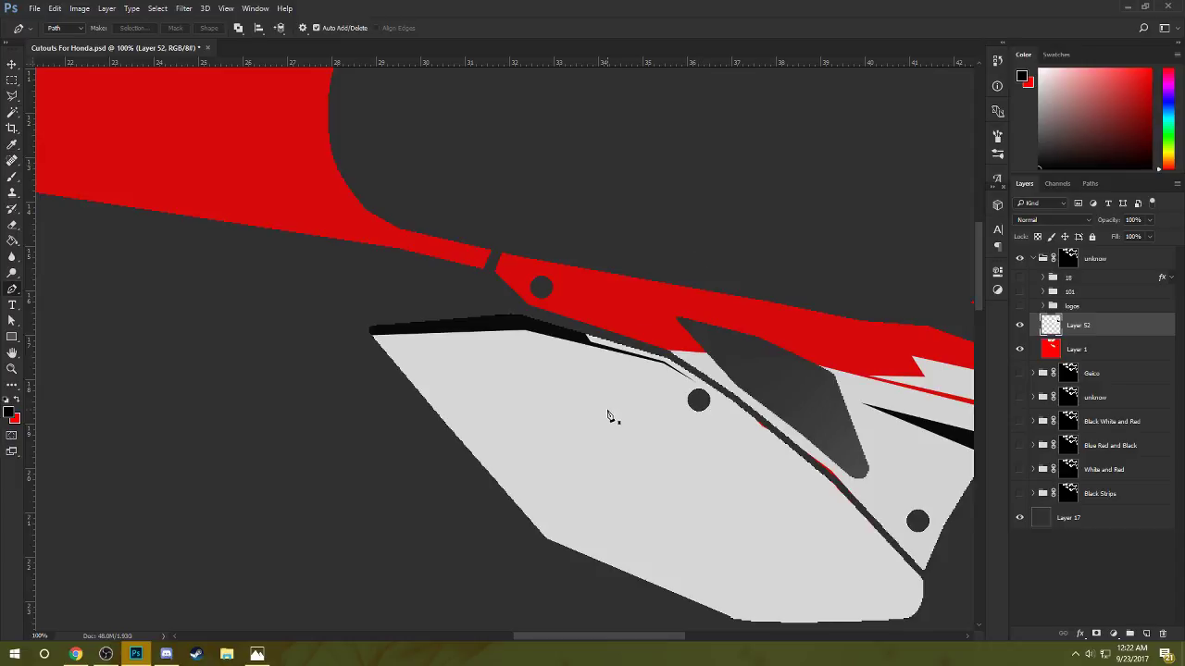
- Start a path on the number plate from its lower front edge to the rear corner and up toward the gap
{"action": "left_click_drag", "start_coordinate": [609, 416], "coordinate": [414, 271]}
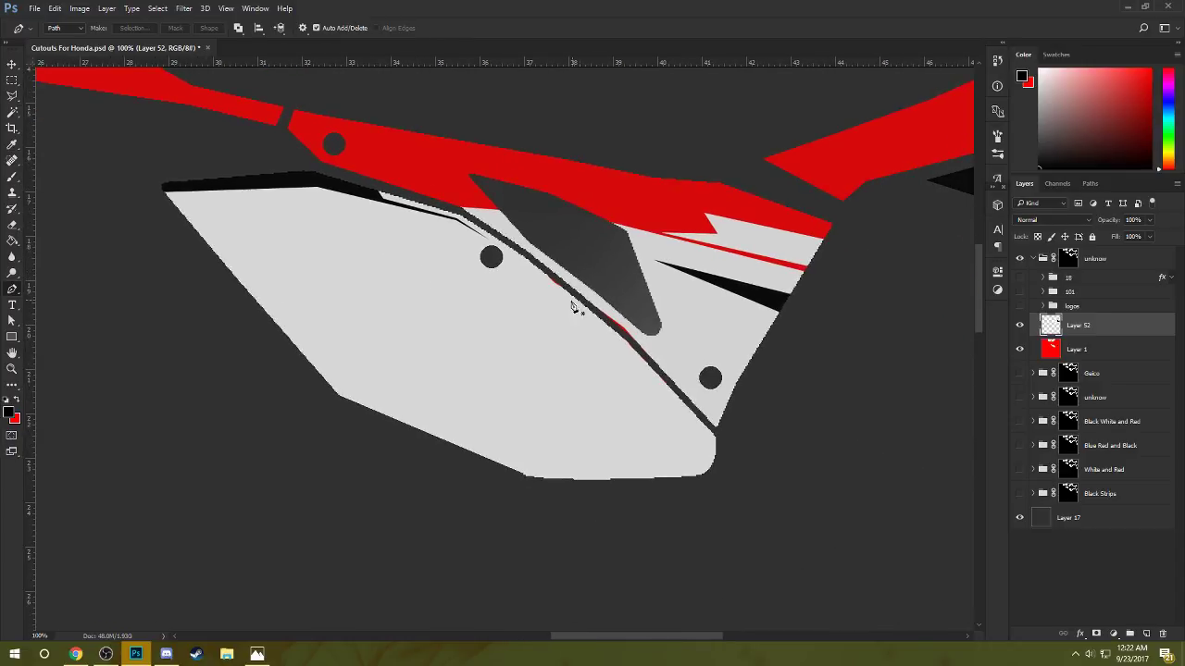
{"action": "left_click", "coordinate": [456, 225]}
{"action": "key", "text": "ctrl+z"}
{"action": "left_click", "coordinate": [376, 411]}
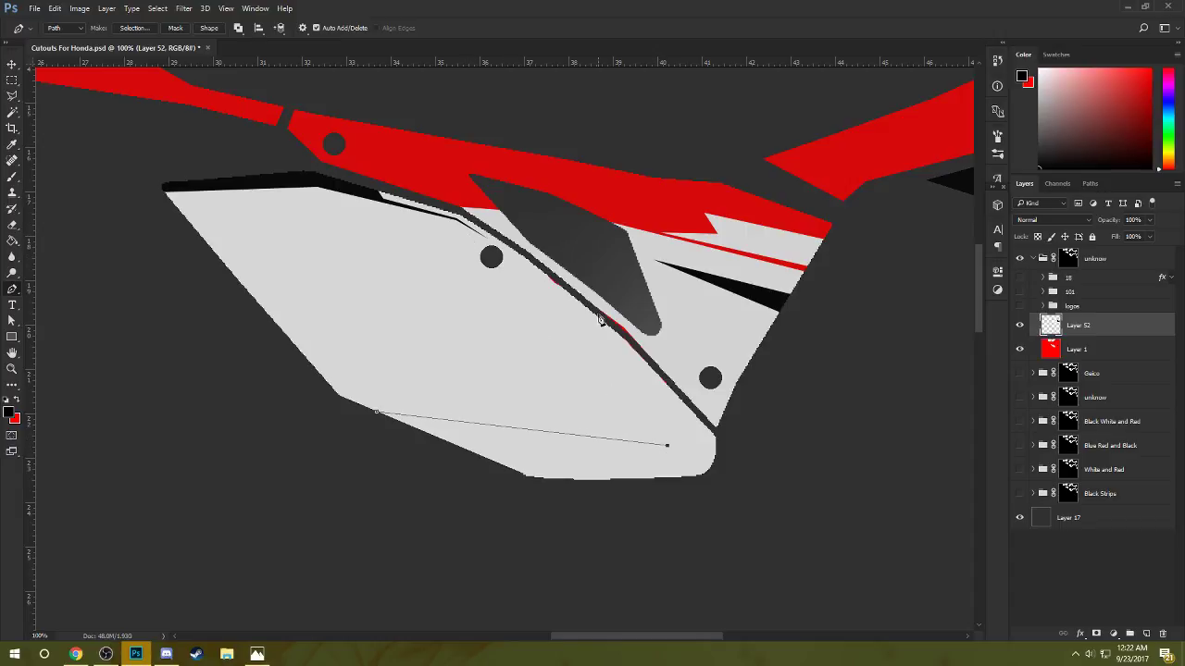
{"action": "left_click", "coordinate": [519, 281]}
{"action": "left_click_drag", "start_coordinate": [667, 446], "coordinate": [673, 448]}
{"action": "left_click_drag", "start_coordinate": [519, 284], "coordinate": [608, 350]}
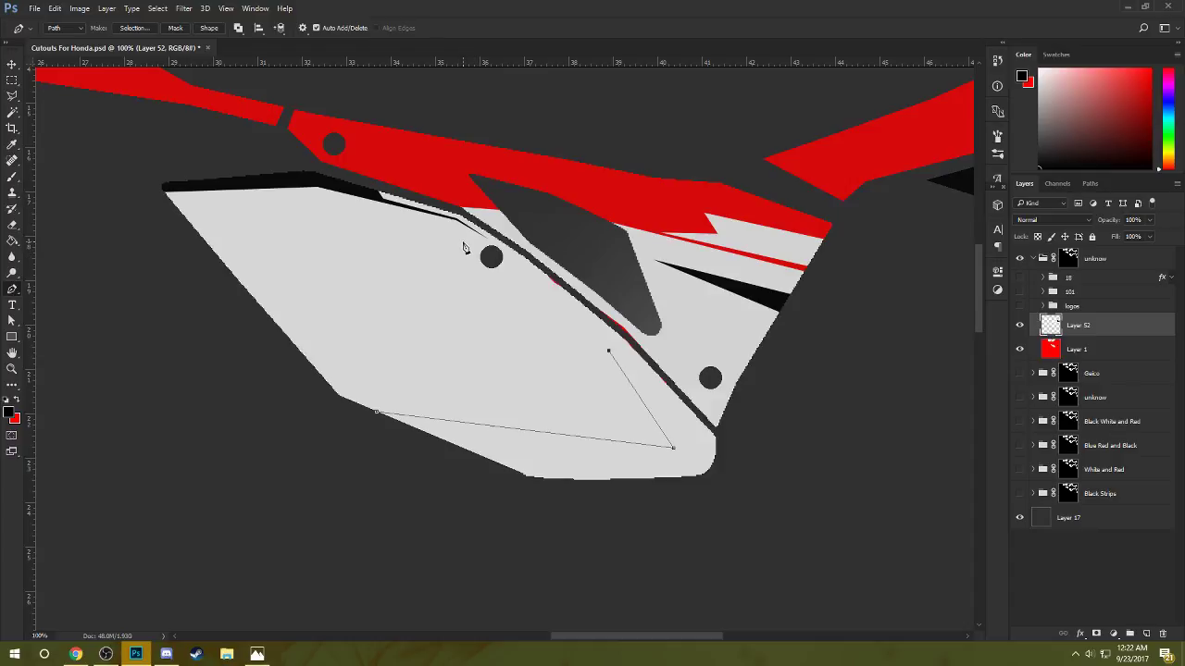
- Extend the path forward along the gap to the black strip's end and shift its rear points closer to the plate edge
{"action": "left_click", "coordinate": [459, 238]}
{"action": "left_click_drag", "start_coordinate": [461, 239], "coordinate": [454, 225]}
{"action": "left_click_drag", "start_coordinate": [607, 348], "coordinate": [615, 341]}
{"action": "mouse_move", "coordinate": [674, 449]}
{"action": "left_mouse_down"}
{"action": "mouse_move", "coordinate": [697, 450]}
{"action": "mouse_move", "coordinate": [677, 445]}
{"action": "left_mouse_up"}
{"action": "key", "text": "ctrl+z"}
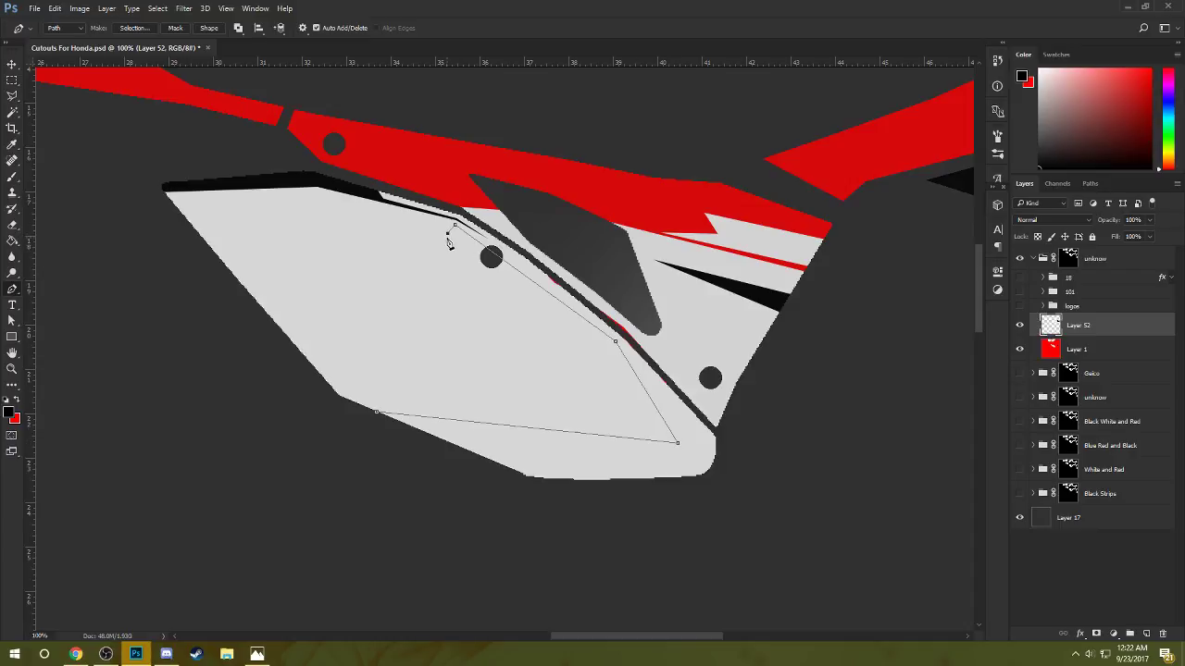
- Trace the path's inner line back around the rear corner to the plate's lower front corner and adjust its bends for an even band
{"action": "left_click", "coordinate": [611, 347]}
{"action": "left_click_drag", "start_coordinate": [667, 438], "coordinate": [660, 433]}
{"action": "left_click", "coordinate": [362, 412]}
{"action": "left_click_drag", "start_coordinate": [362, 413], "coordinate": [336, 396]}
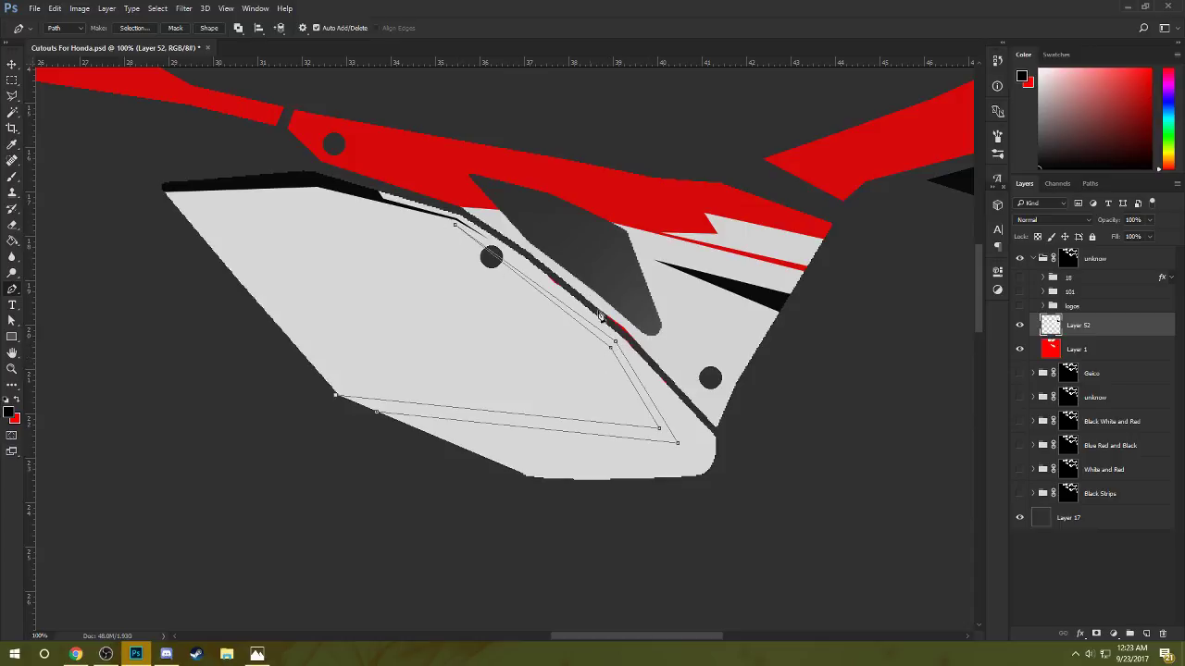
{"action": "left_click_drag", "start_coordinate": [615, 342], "coordinate": [611, 342]}
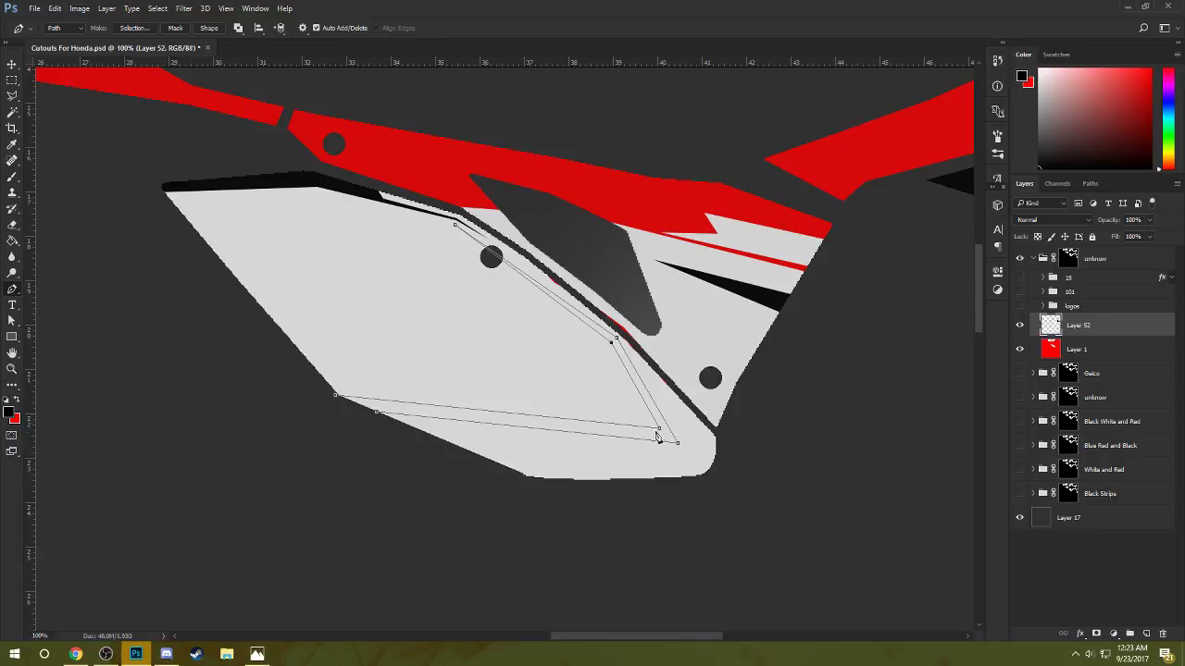
{"action": "left_click_drag", "start_coordinate": [660, 431], "coordinate": [659, 432]}
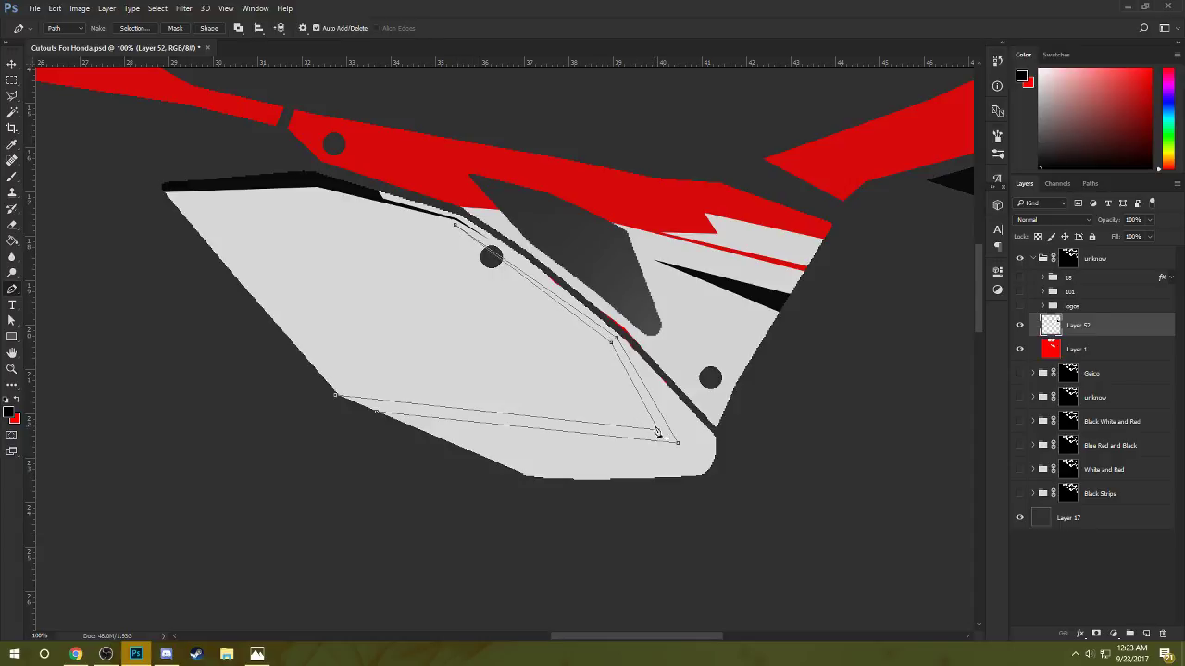
- Add a pointed lower spike running from the plate's lower front edge to the lower rear edge, and make red the foreground color
{"action": "key", "text": "alt+Tab"}
{"action": "left_click", "coordinate": [521, 438]}
{"action": "left_click_drag", "start_coordinate": [522, 438], "coordinate": [536, 449]}
{"action": "left_click_drag", "start_coordinate": [539, 451], "coordinate": [636, 478]}
{"action": "left_click", "coordinate": [611, 479], "text": "ctrl"}
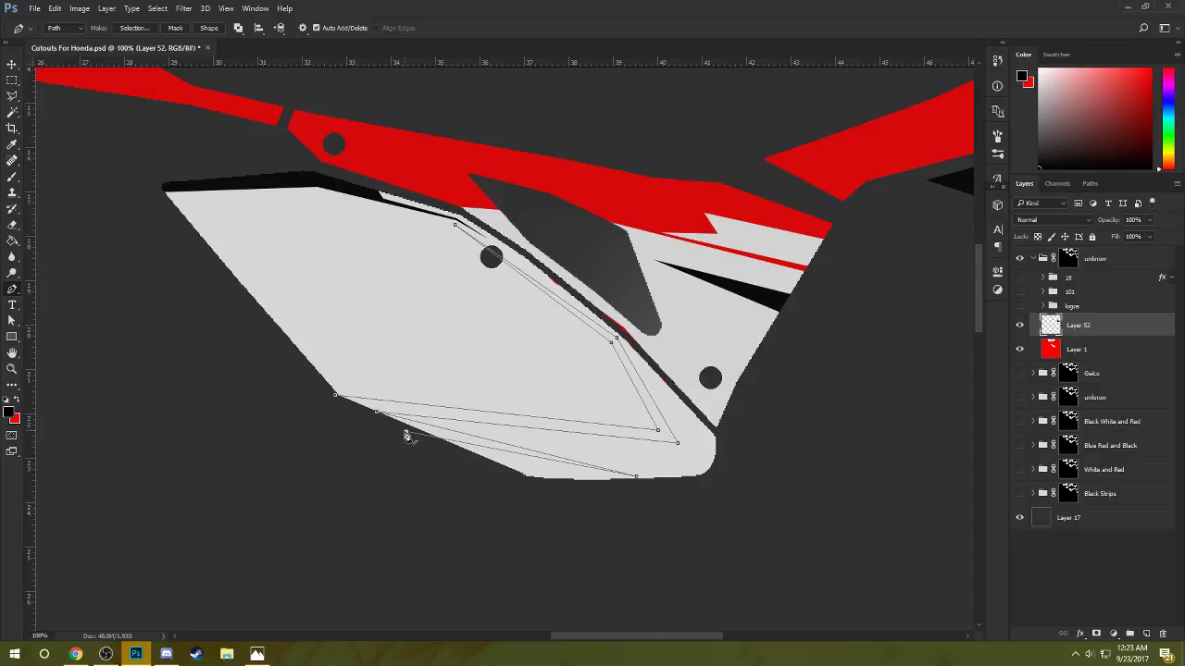
{"action": "key", "text": "x"}
- Try filling the band and spike path with red, and undo the fill
{"action": "right_click", "coordinate": [405, 427]}
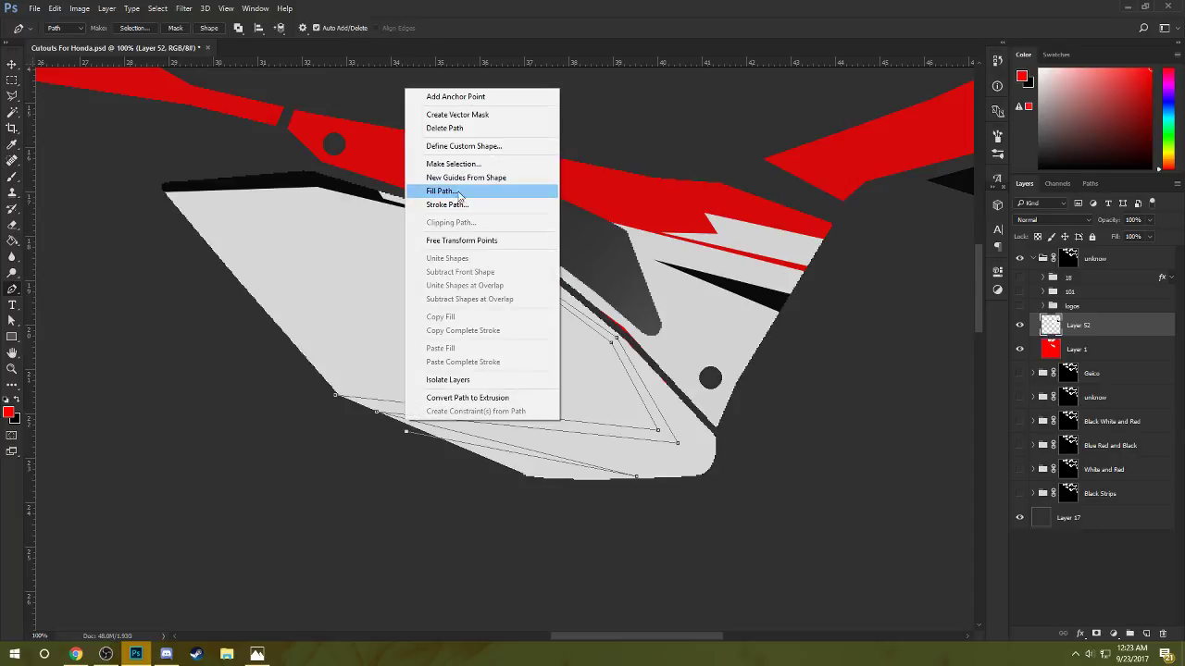
{"action": "left_click", "coordinate": [542, 191]}
{"action": "left_click", "coordinate": [677, 185]}
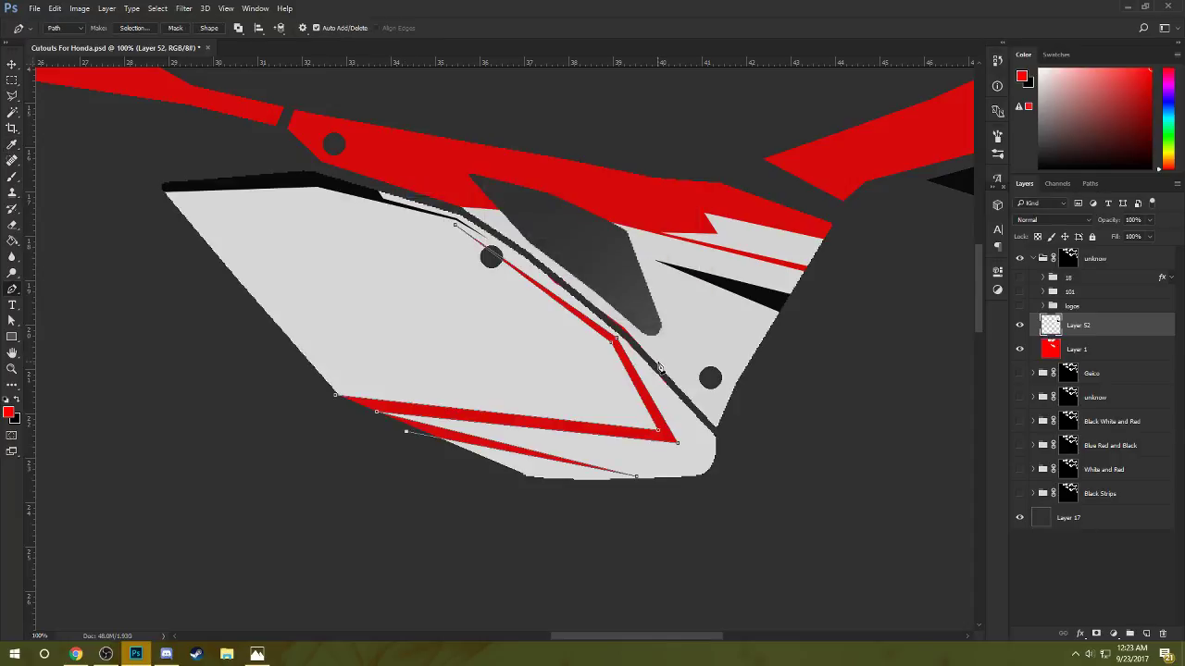
{"action": "key", "text": "ctrl+z"}
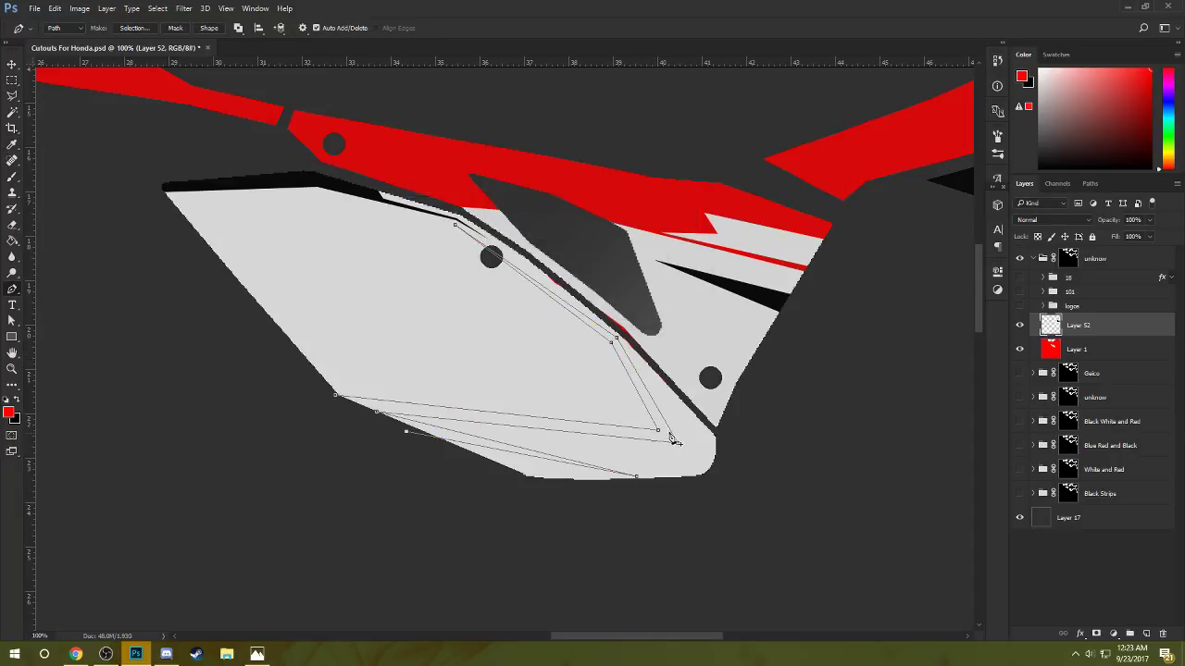
- Pull the band's outer rear corner outward and its inner bend inward, try a red fill, and undo the fill
{"action": "left_click_drag", "start_coordinate": [677, 443], "coordinate": [698, 455]}
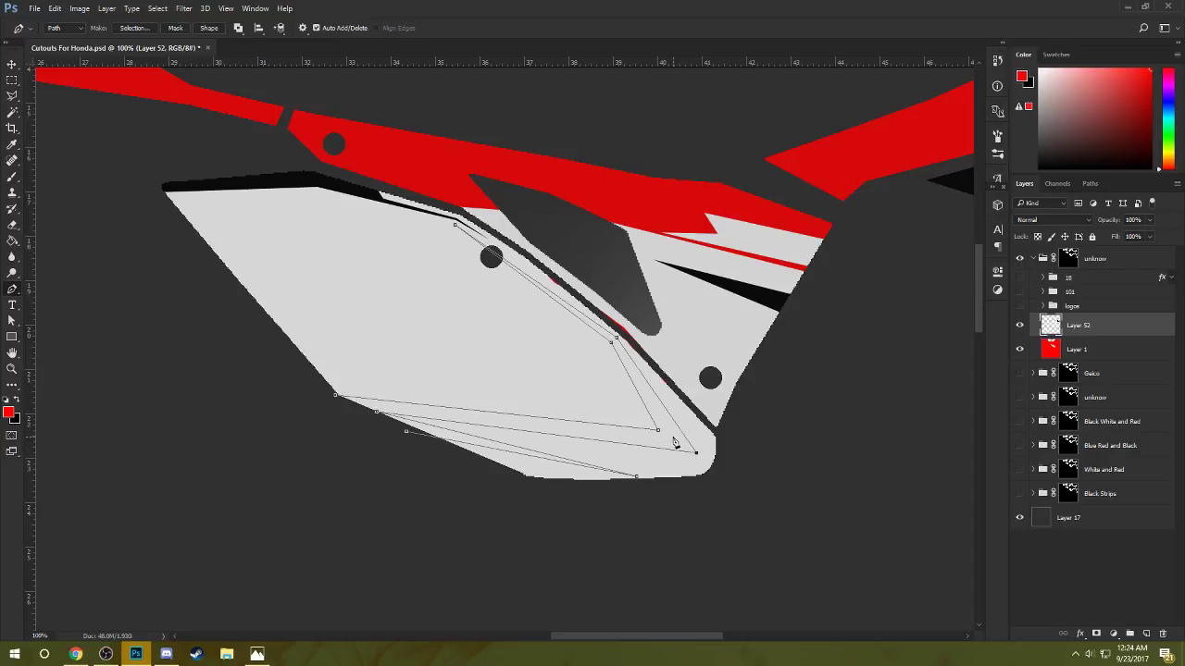
{"action": "left_click_drag", "start_coordinate": [612, 346], "coordinate": [609, 350]}
{"action": "right_click", "coordinate": [620, 361]}
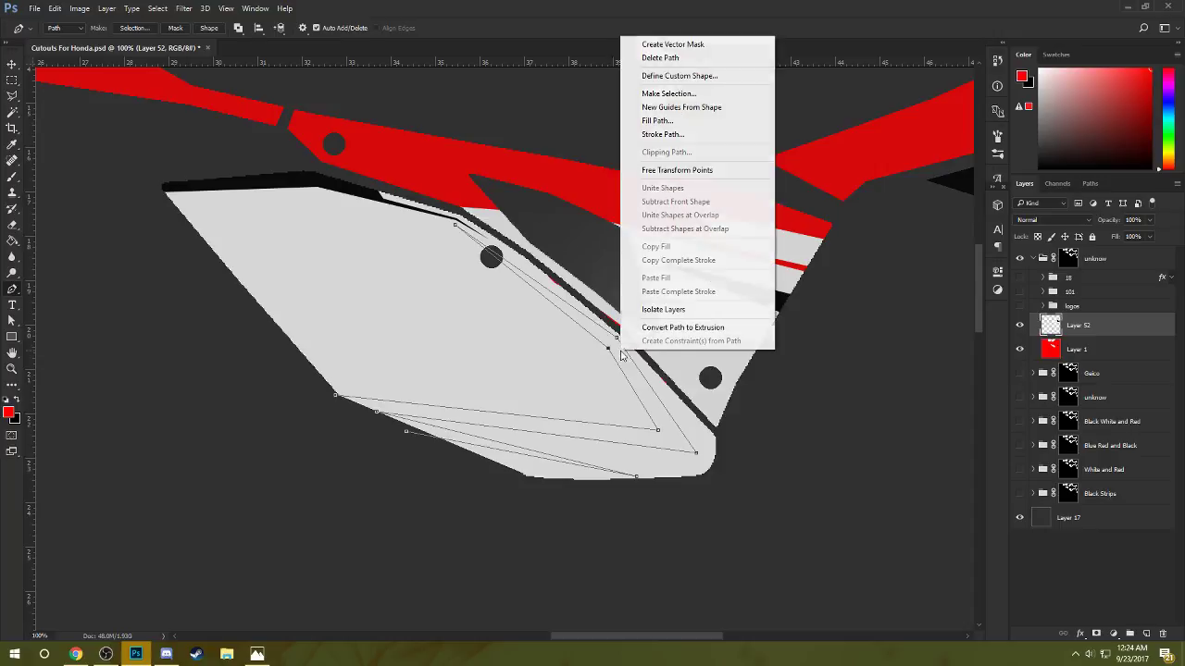
{"action": "left_click", "coordinate": [687, 122]}
{"action": "left_click", "coordinate": [673, 190]}
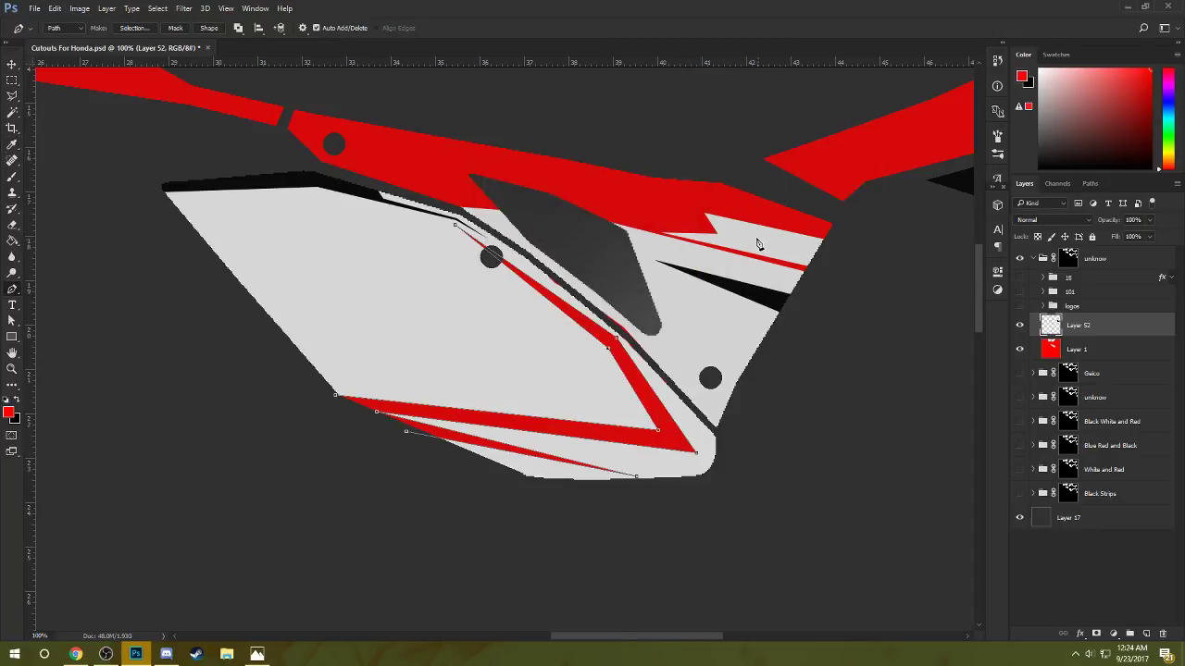
{"action": "key", "text": "ctrl+z"}
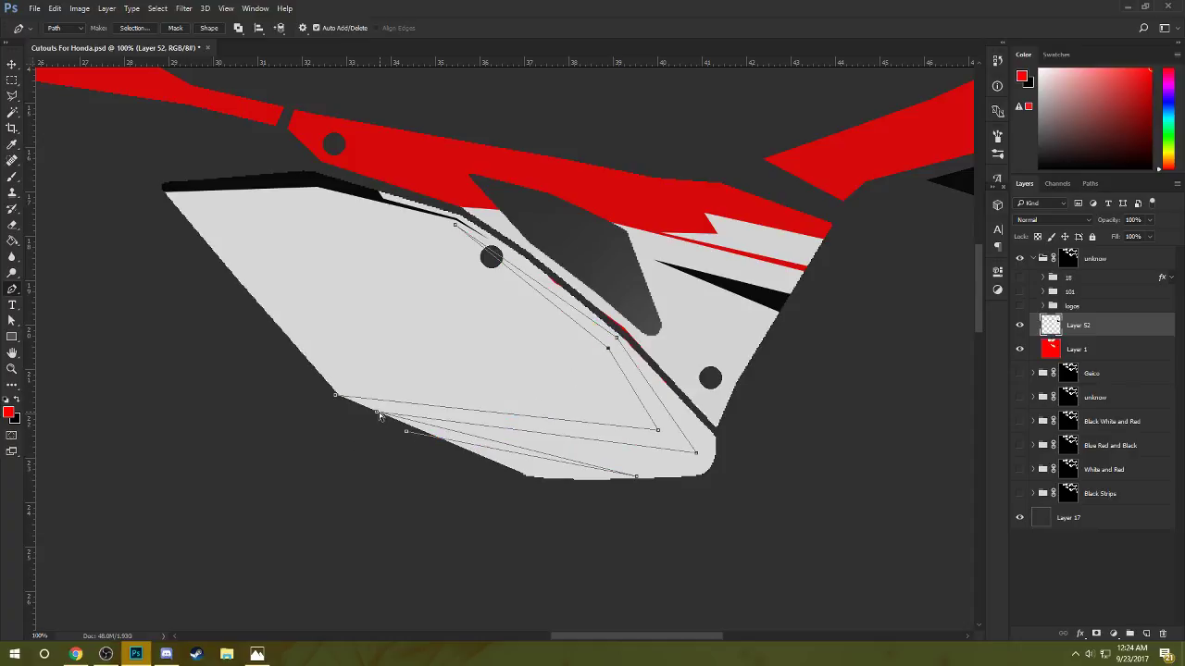
- Move the notch between band and spike inward from the plate's lower front edge, try a red fill, and undo the fill
{"action": "left_click_drag", "start_coordinate": [379, 416], "coordinate": [409, 418]}
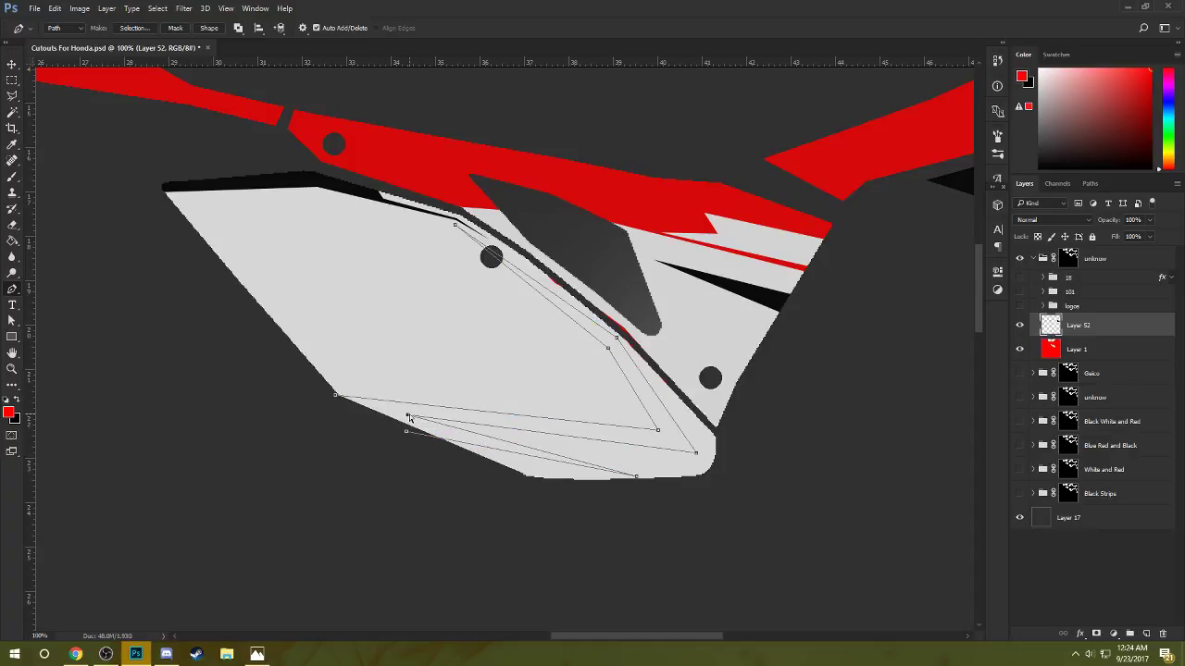
{"action": "right_click", "coordinate": [506, 397]}
{"action": "left_click", "coordinate": [586, 167]}
{"action": "left_click", "coordinate": [677, 185]}
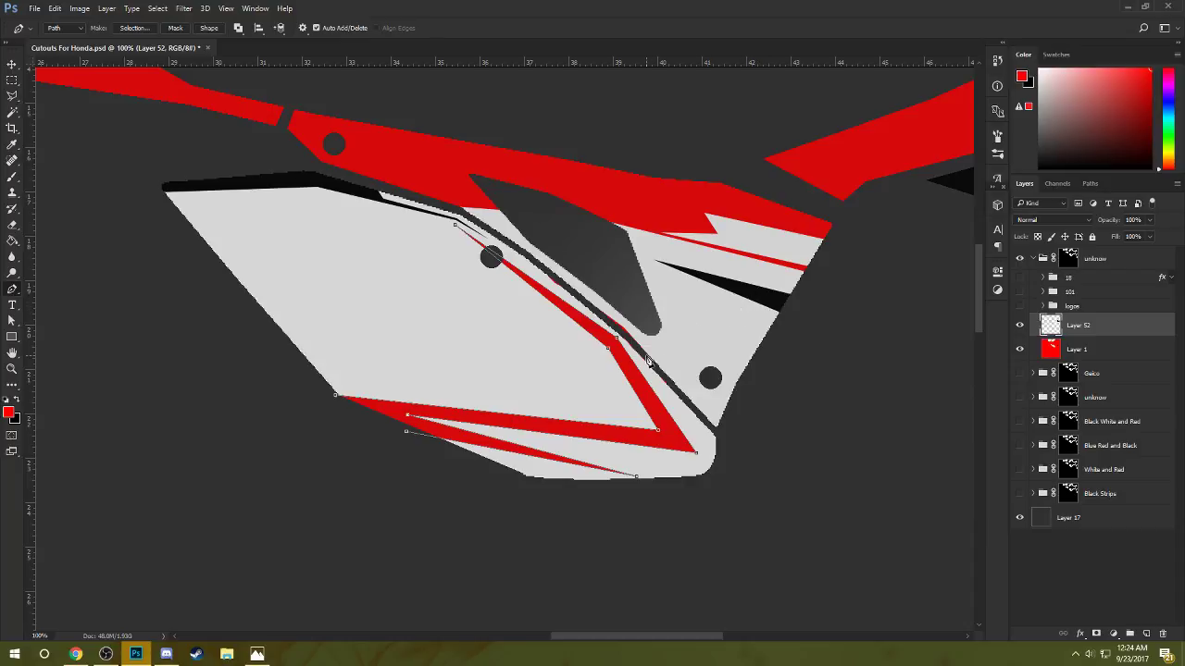
{"action": "key", "text": "ctrl+z"}
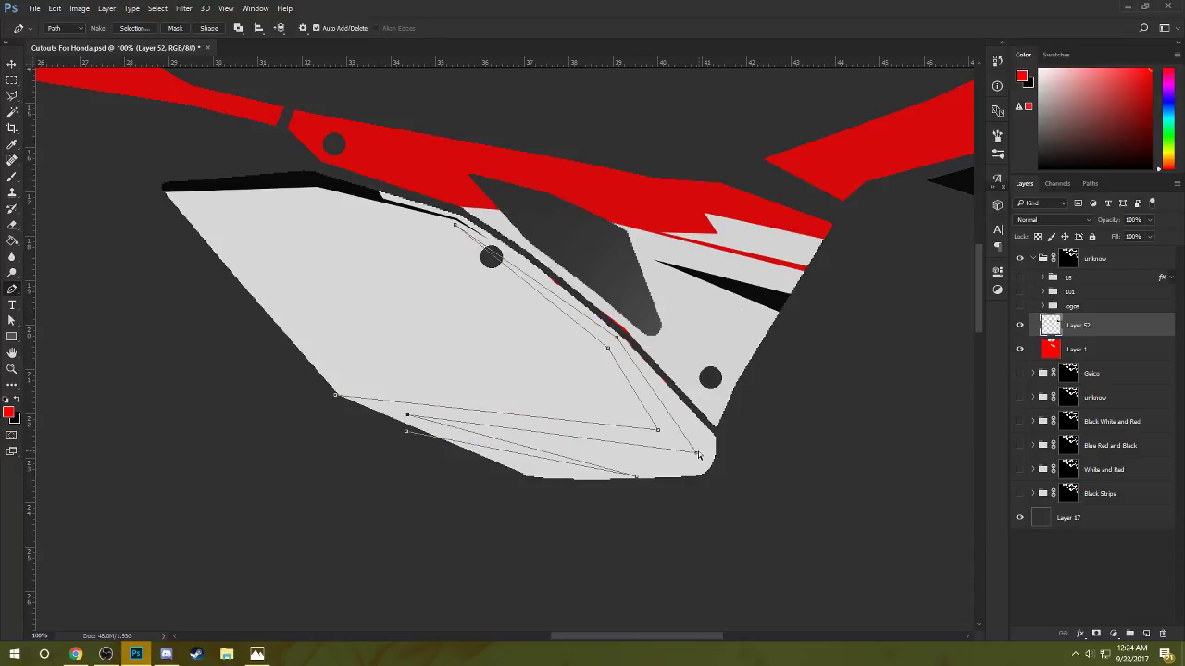
- Move the band's rear corners toward the gap, remove its middle bends, and shorten its upper end to midway along the gap
{"action": "mouse_move", "coordinate": [702, 453]}
{"action": "left_mouse_down"}
{"action": "mouse_move", "coordinate": [672, 433]}
{"action": "mouse_move", "coordinate": [686, 436]}
{"action": "left_mouse_up"}
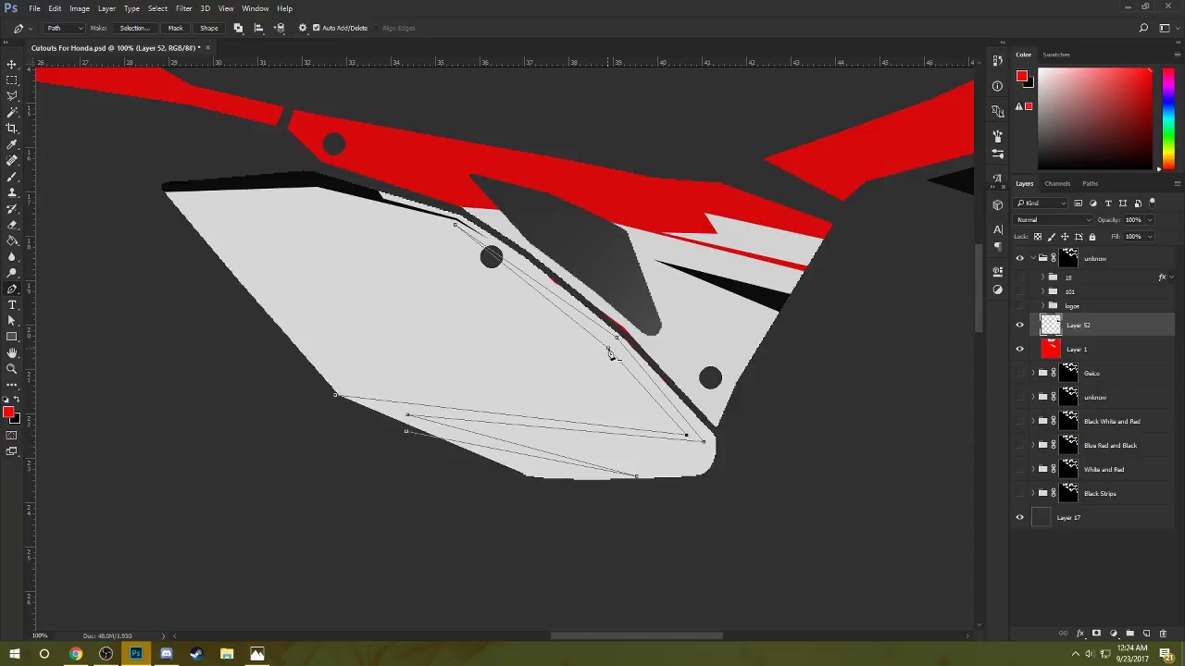
{"action": "left_click", "coordinate": [618, 337]}
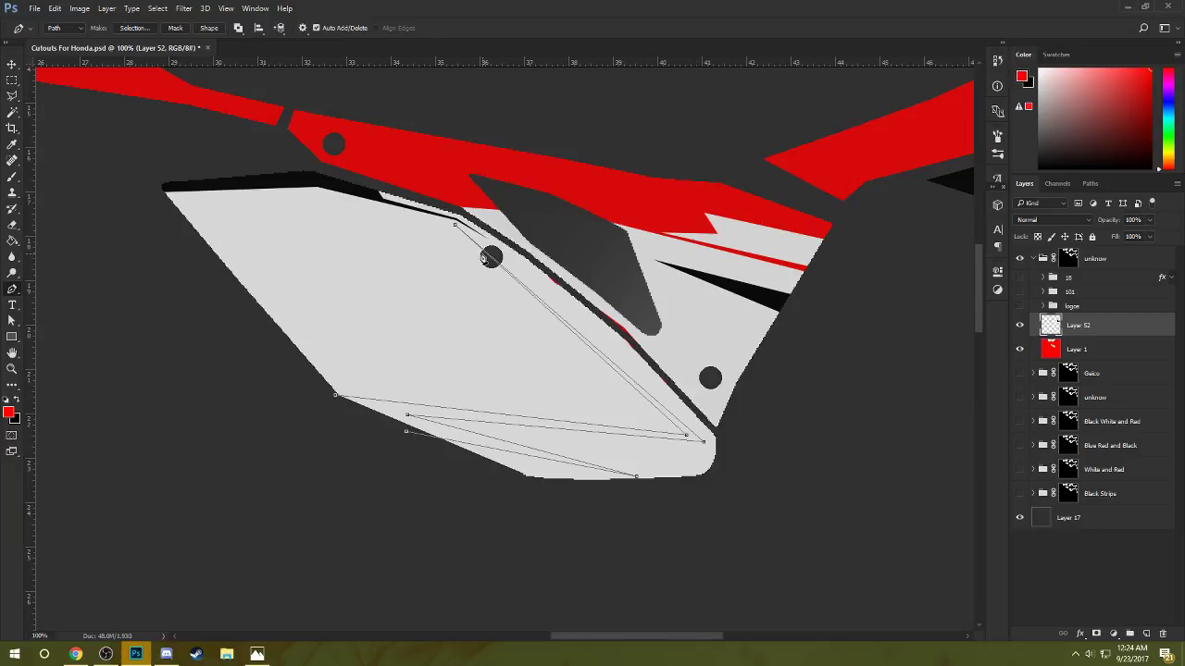
{"action": "left_click_drag", "start_coordinate": [458, 229], "coordinate": [620, 345]}
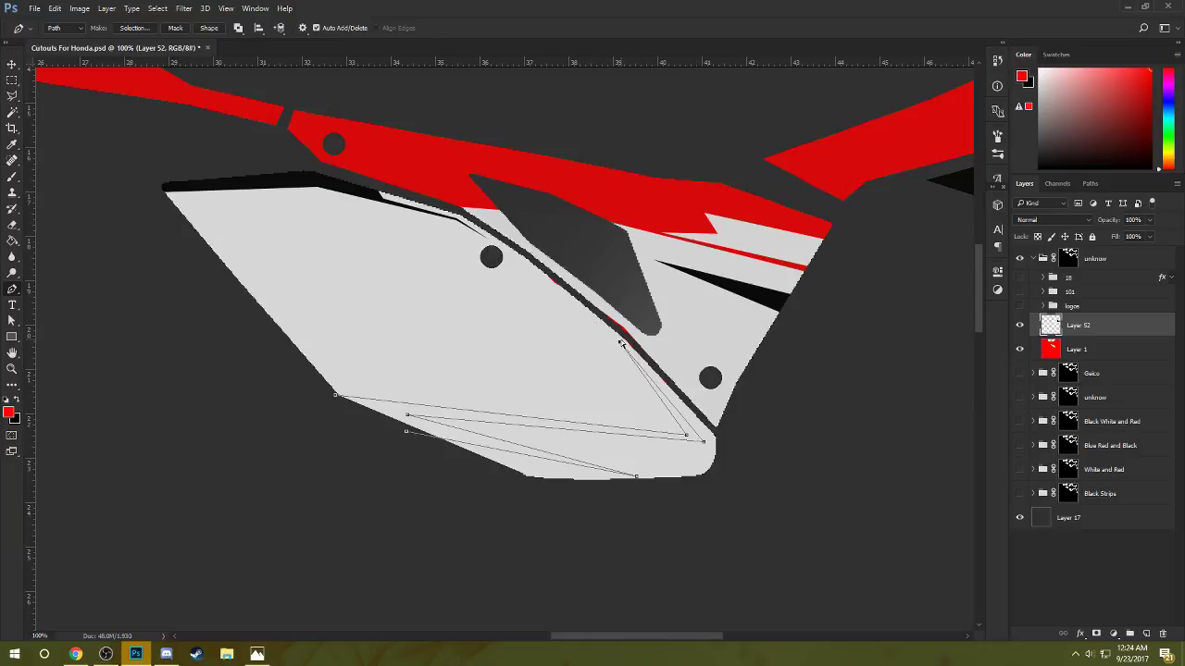
{"action": "left_click_drag", "start_coordinate": [685, 436], "coordinate": [677, 429]}
- Try filling the shortened band path with red, and undo the fill
{"action": "right_click", "coordinate": [642, 413]}
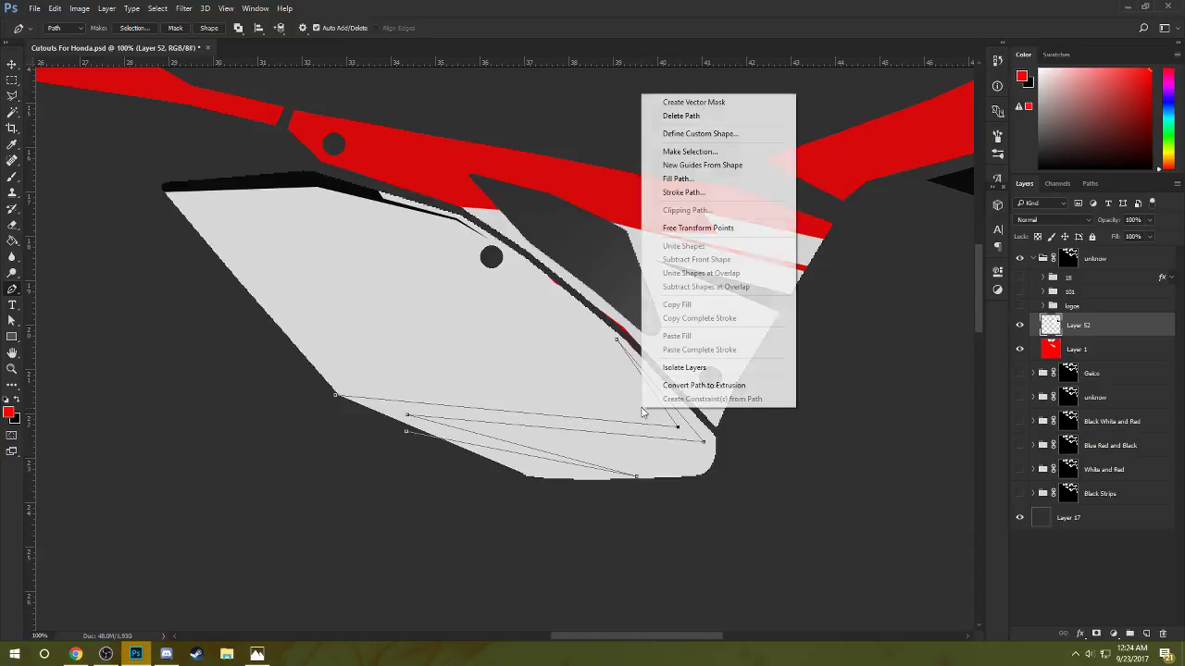
{"action": "left_click", "coordinate": [706, 182]}
{"action": "left_click", "coordinate": [683, 182]}
{"action": "key", "text": "p"}
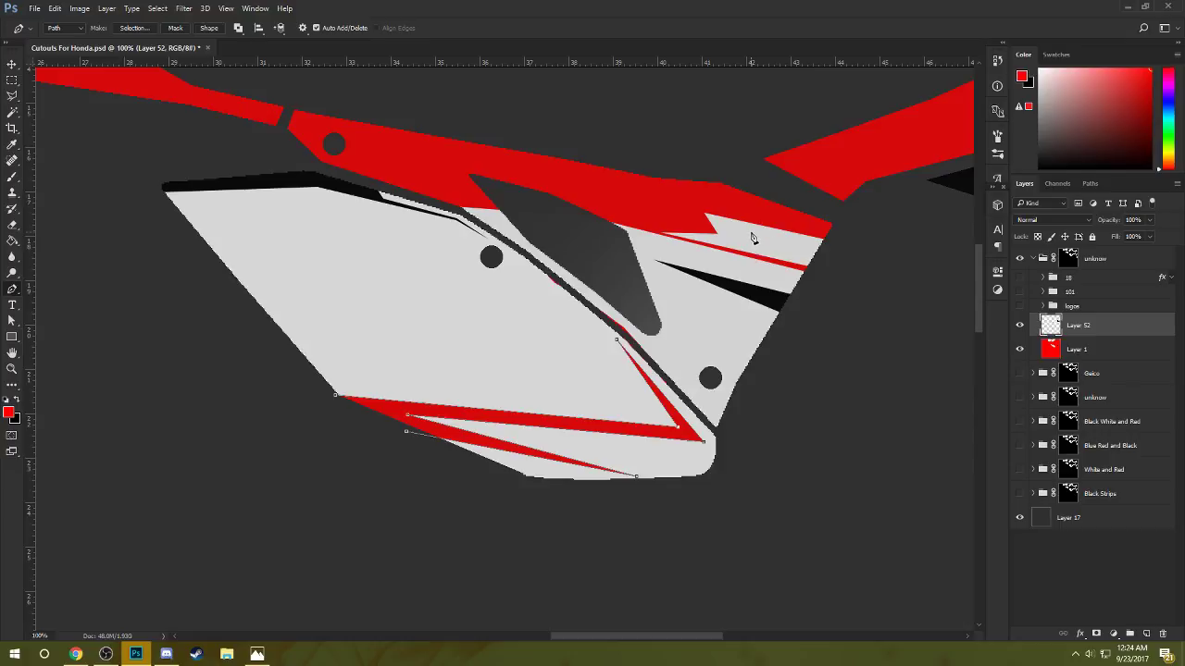
{"action": "key", "text": "ctrl+z"}
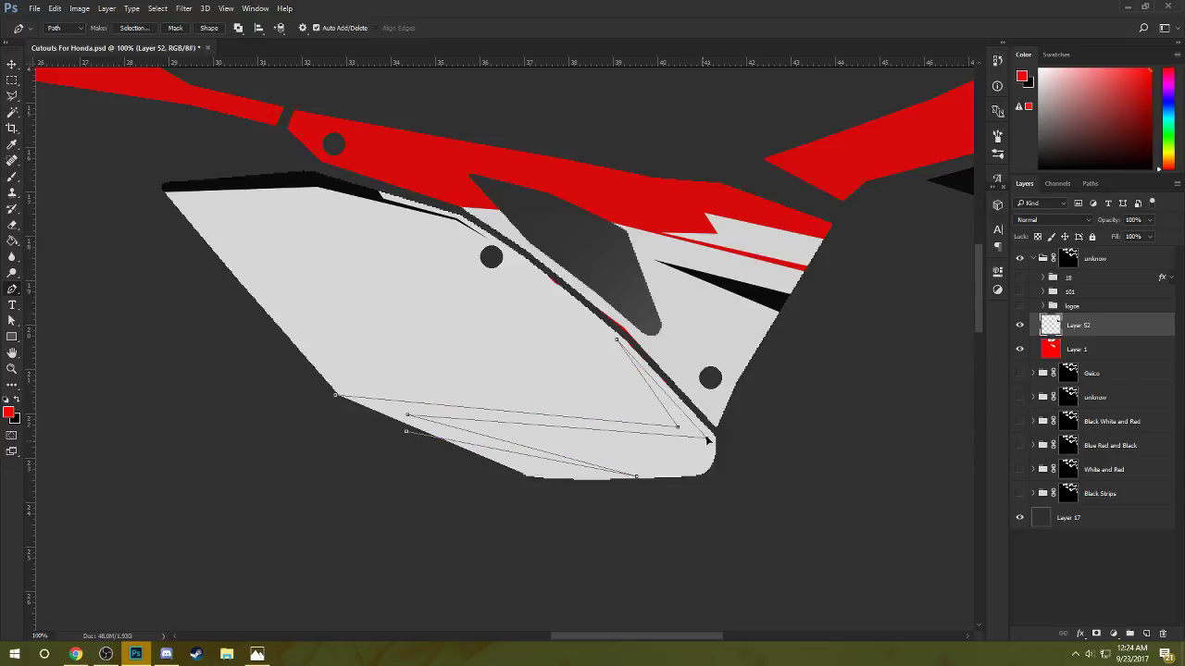
- Nudge the band's rear corner points closer to the plate edge, fill the path with red and dismiss the path
{"action": "left_click_drag", "start_coordinate": [679, 428], "coordinate": [683, 426]}
{"action": "right_click", "coordinate": [692, 431]}
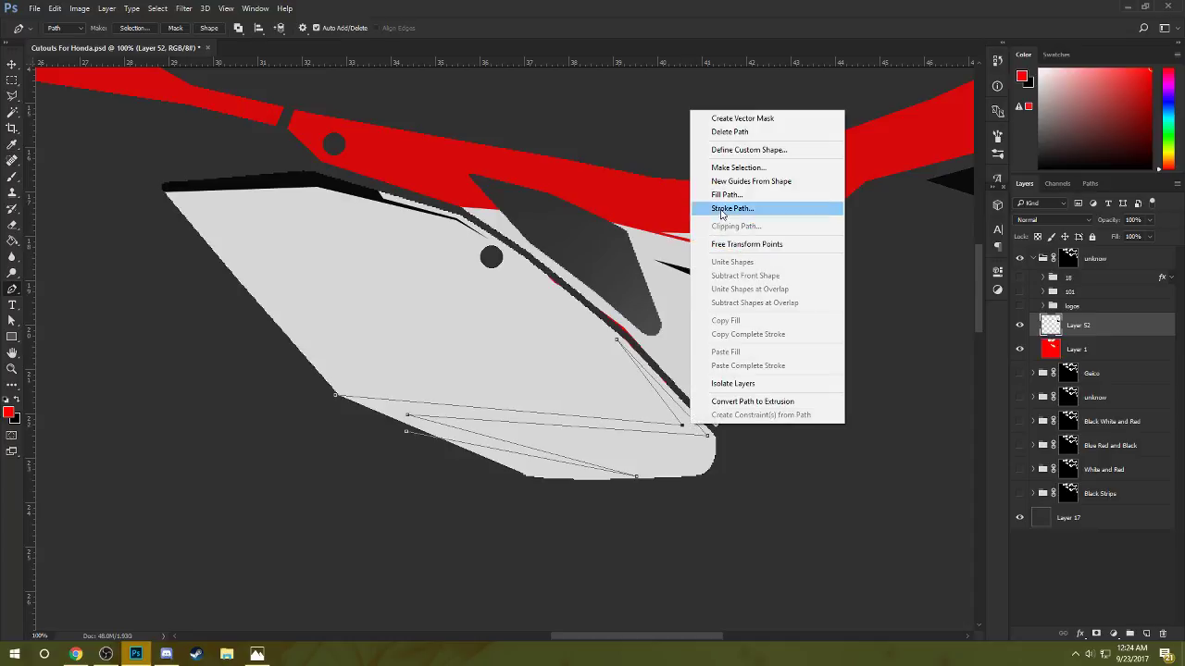
{"action": "left_click", "coordinate": [753, 194]}
{"action": "left_click", "coordinate": [676, 192]}
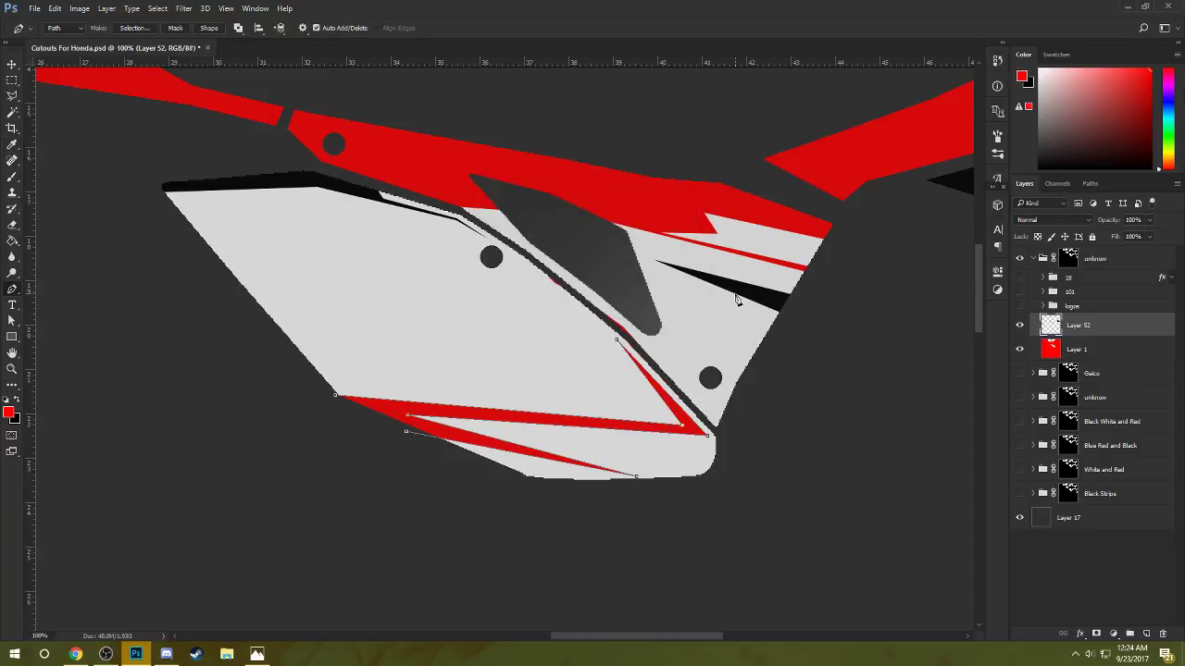
{"action": "key", "text": "Escape"}
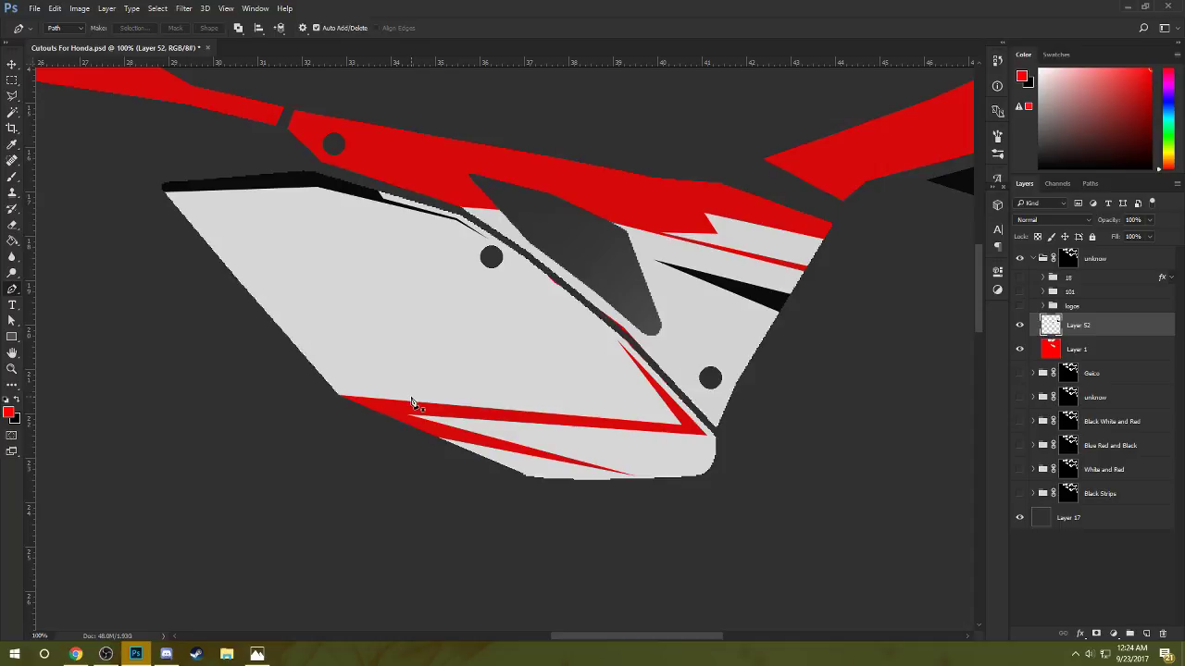
- Make black the foreground color and have the Pen tool ready
{"action": "key", "text": "c"}
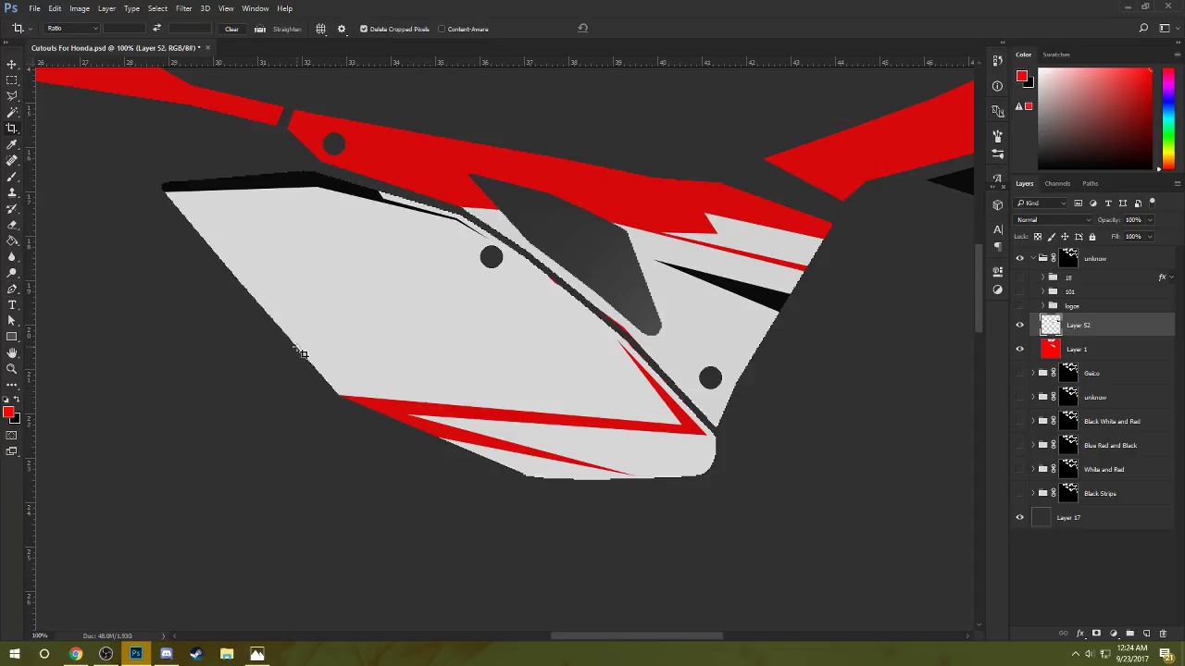
{"action": "key", "text": "p"}
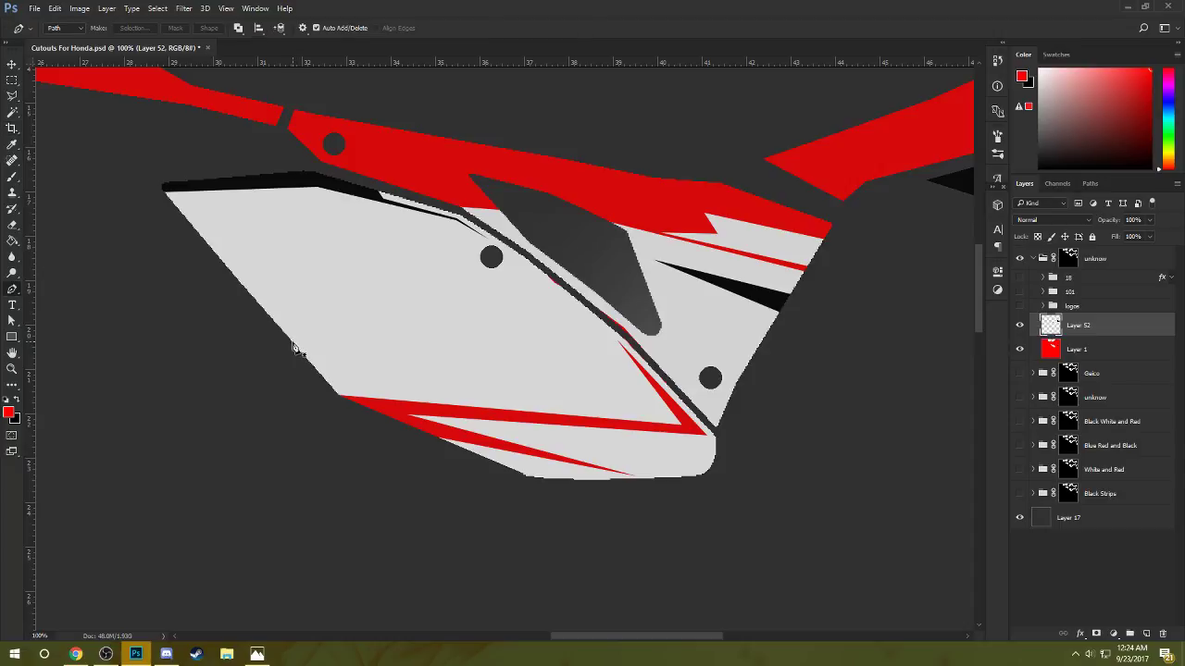
{"action": "key", "text": "x"}
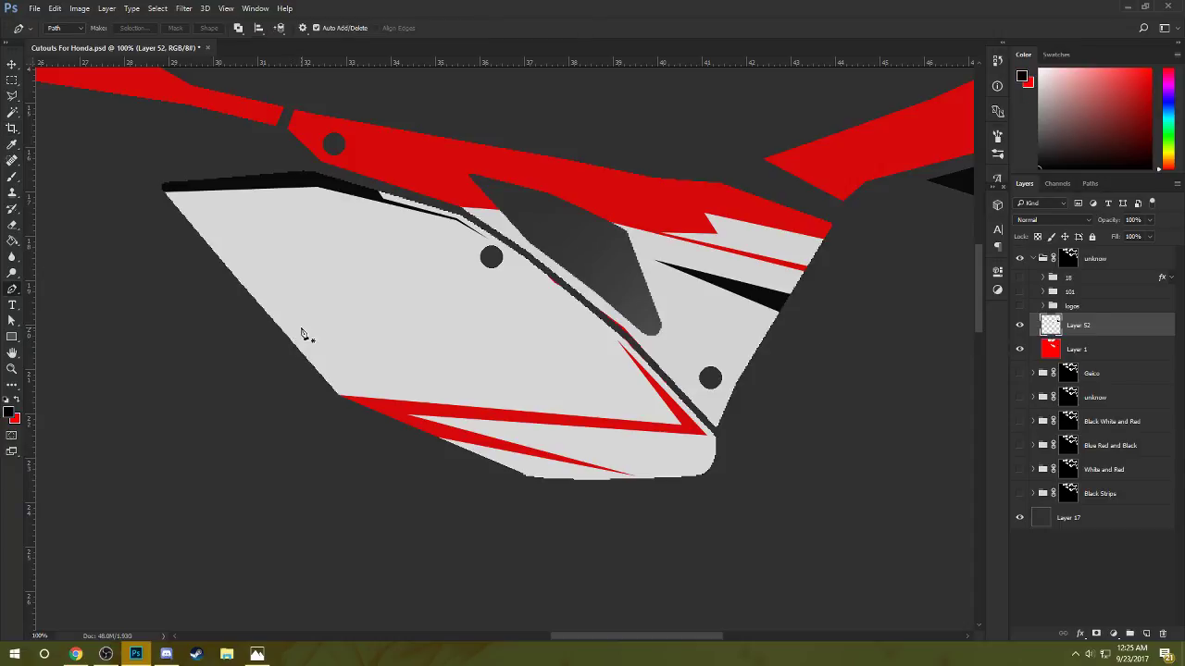
{"action": "left_click", "coordinate": [292, 353]}
{"action": "left_click", "coordinate": [541, 411]}
{"action": "left_click_drag", "start_coordinate": [540, 410], "coordinate": [404, 395]}
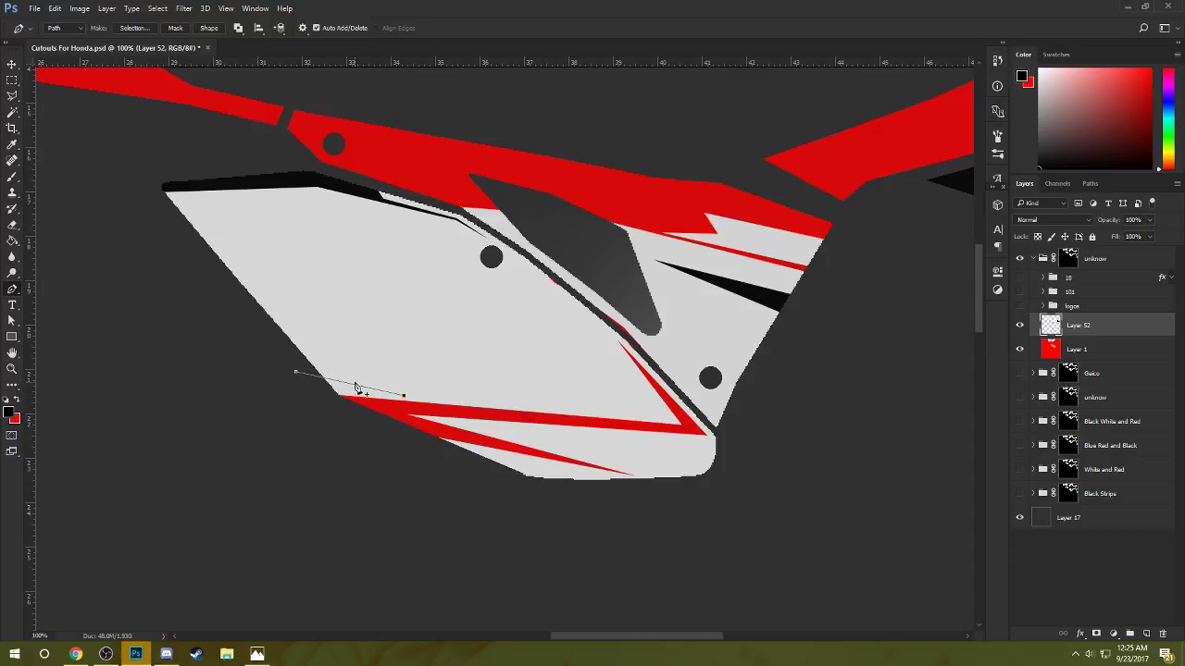
{"action": "key", "text": "Delete"}
{"action": "key", "text": "Delete"}
- Draw a closed wedge path above the red band, from beyond the plate's front edge tapering to a point on the band
{"action": "left_click", "coordinate": [301, 366]}
{"action": "left_click", "coordinate": [400, 401]}
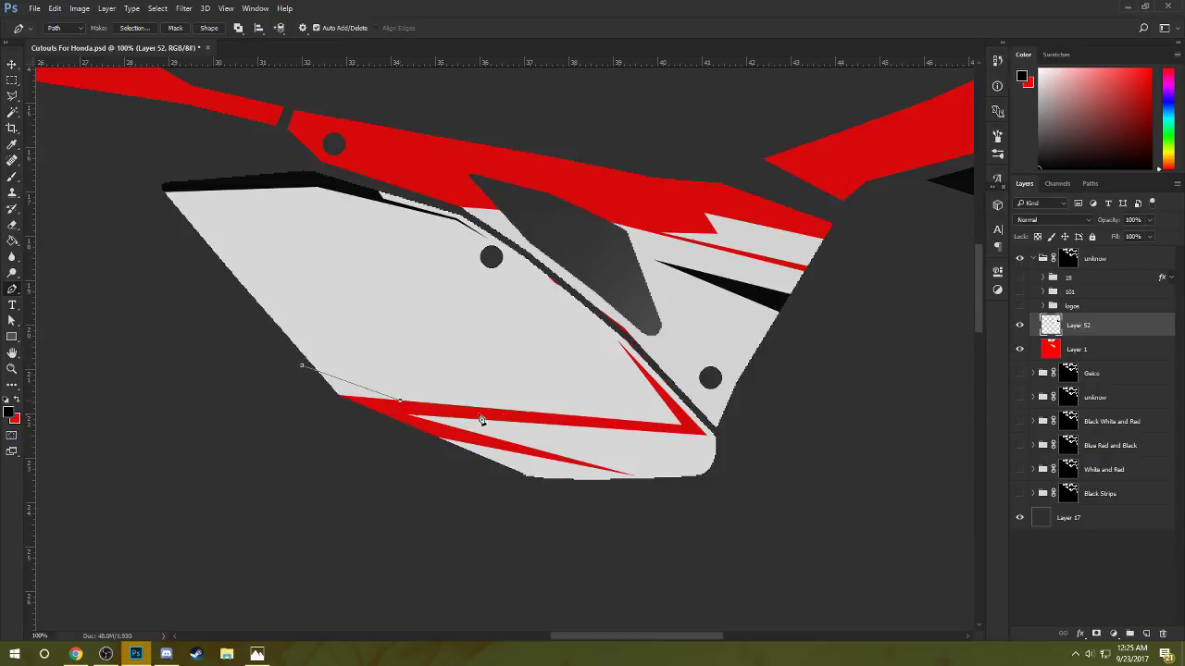
{"action": "left_click", "coordinate": [531, 402]}
{"action": "left_click_drag", "start_coordinate": [399, 398], "coordinate": [400, 387]}
{"action": "left_click_drag", "start_coordinate": [531, 403], "coordinate": [535, 413]}
{"action": "left_click", "coordinate": [329, 395]}
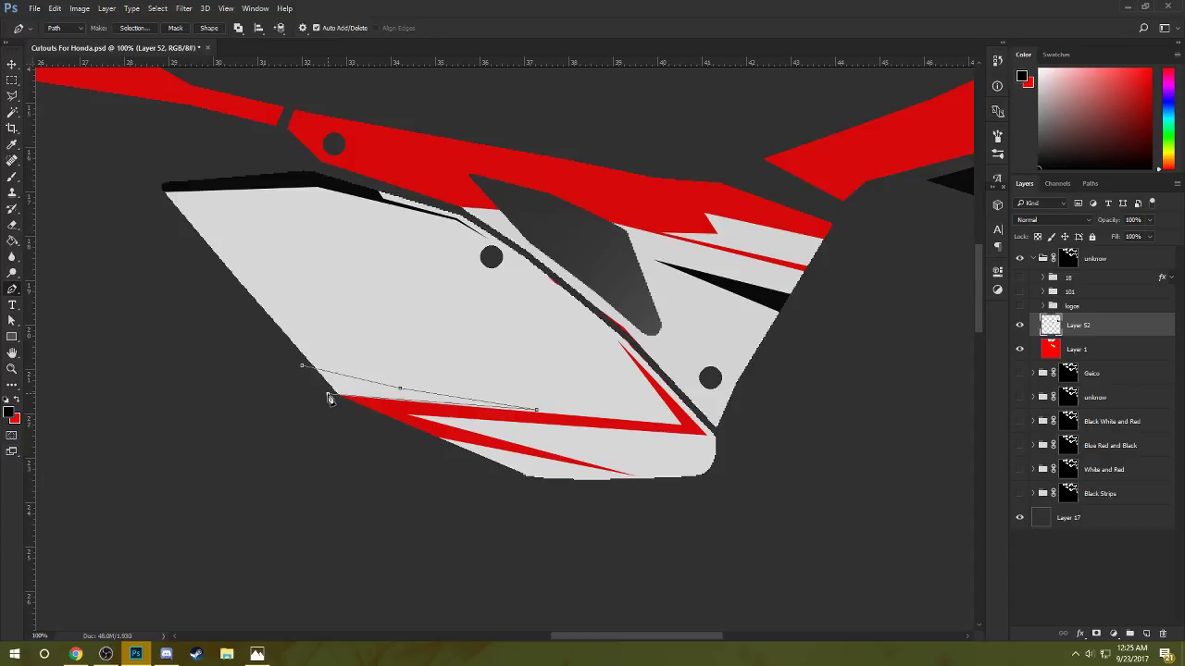
{"action": "left_click", "coordinate": [537, 409]}
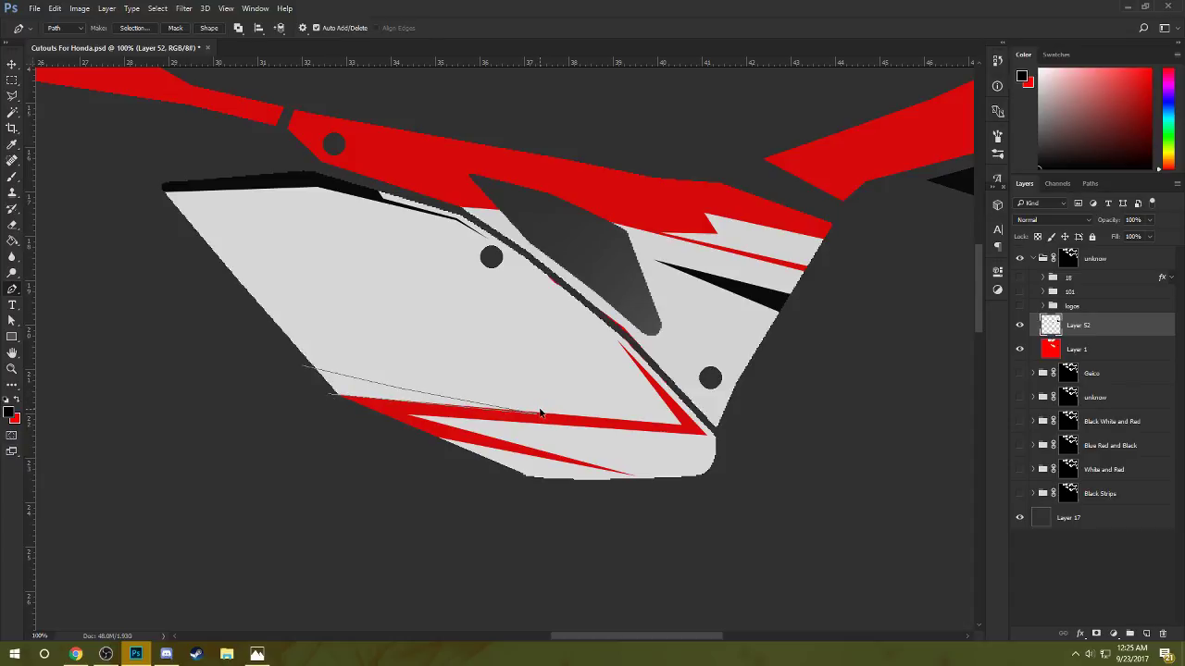
- Align the wedge's rear tip with the red band's upper edge and move its upper bend forward and down
{"action": "key", "text": "ctrl+plus"}
{"action": "key", "text": "ctrl+plus"}
{"action": "key", "text": "ctrl+plus"}
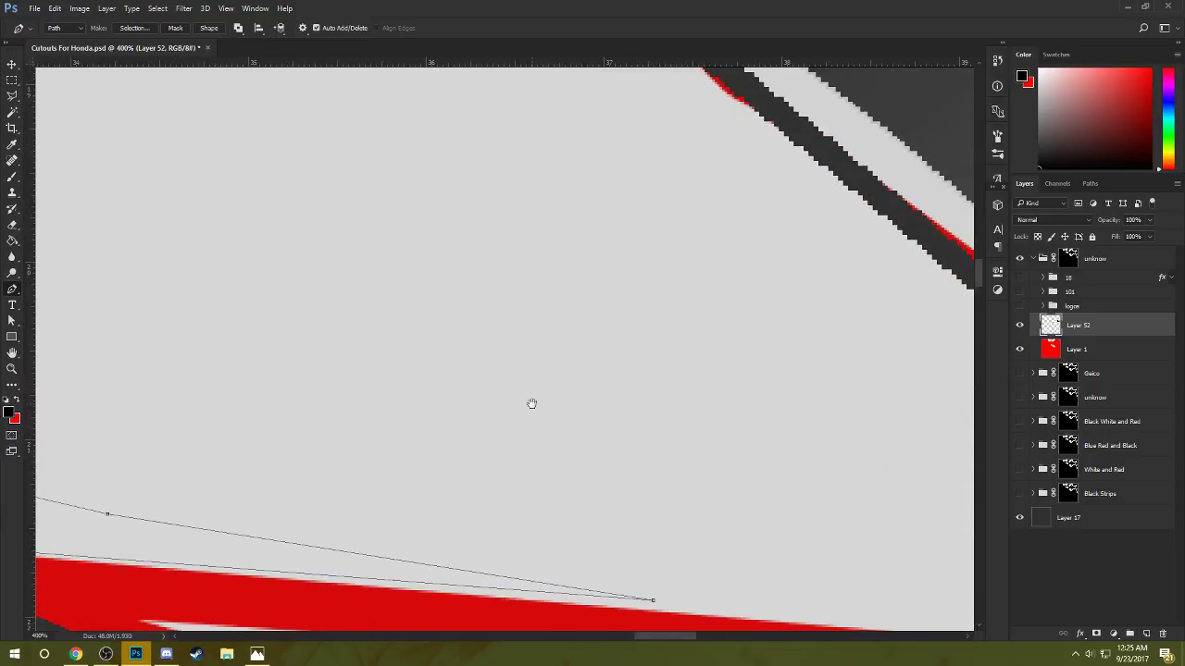
{"action": "left_click_drag", "start_coordinate": [474, 533], "coordinate": [490, 346]}
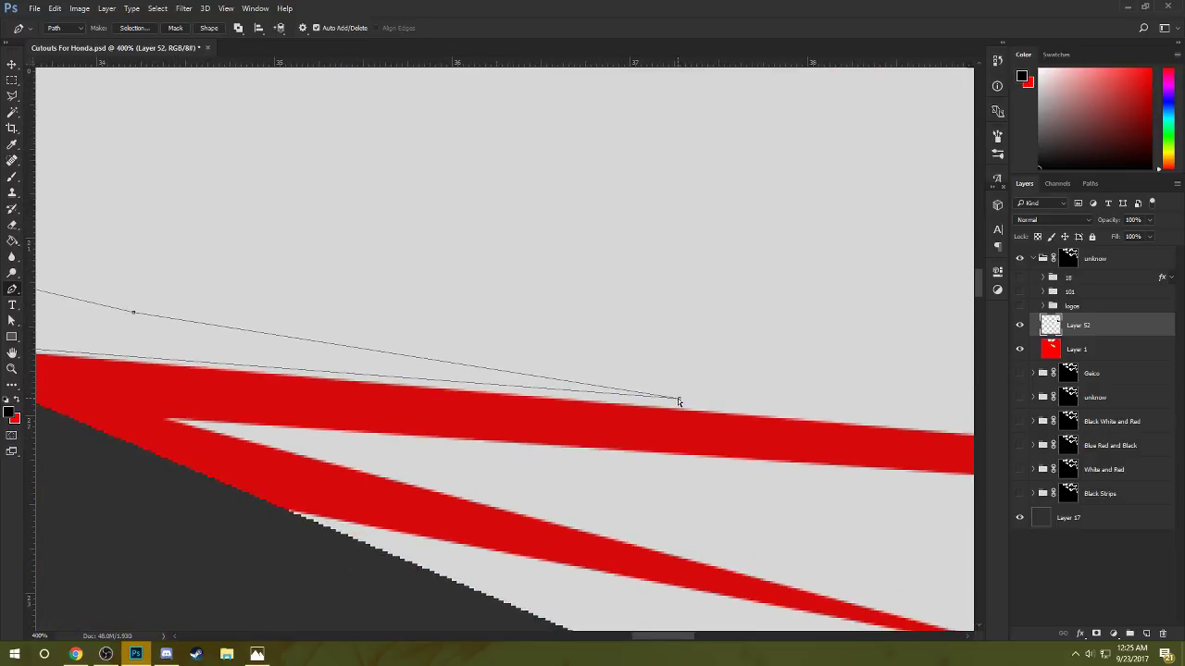
{"action": "left_click_drag", "start_coordinate": [677, 398], "coordinate": [686, 414]}
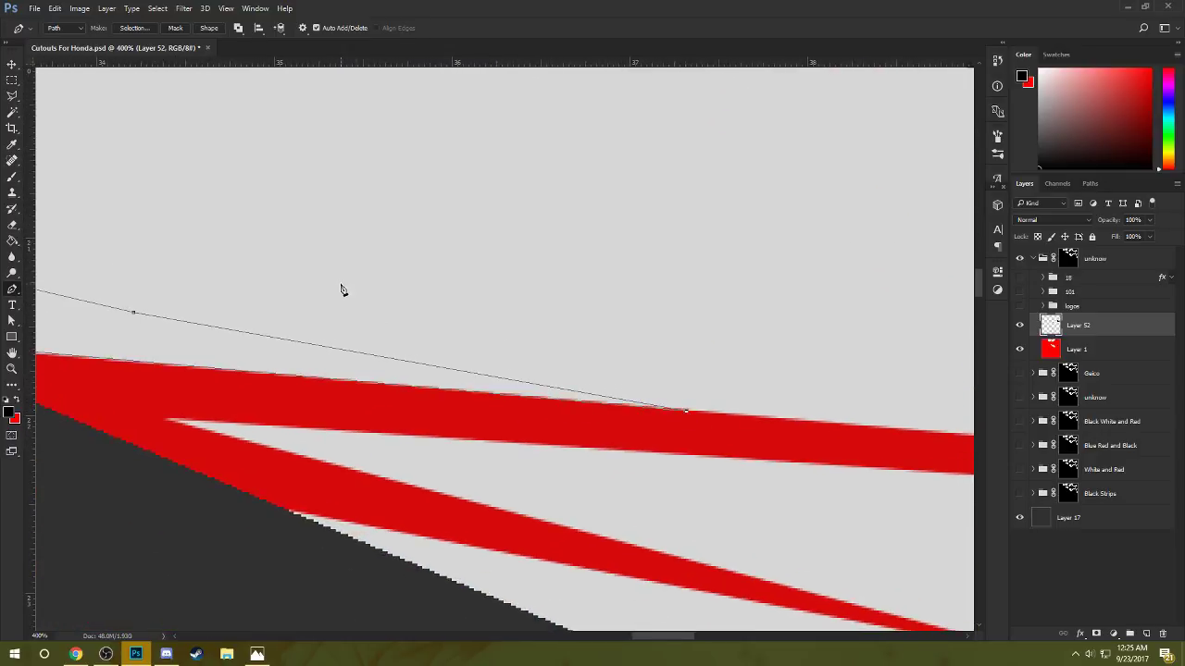
{"action": "left_click_drag", "start_coordinate": [333, 283], "coordinate": [725, 307]}
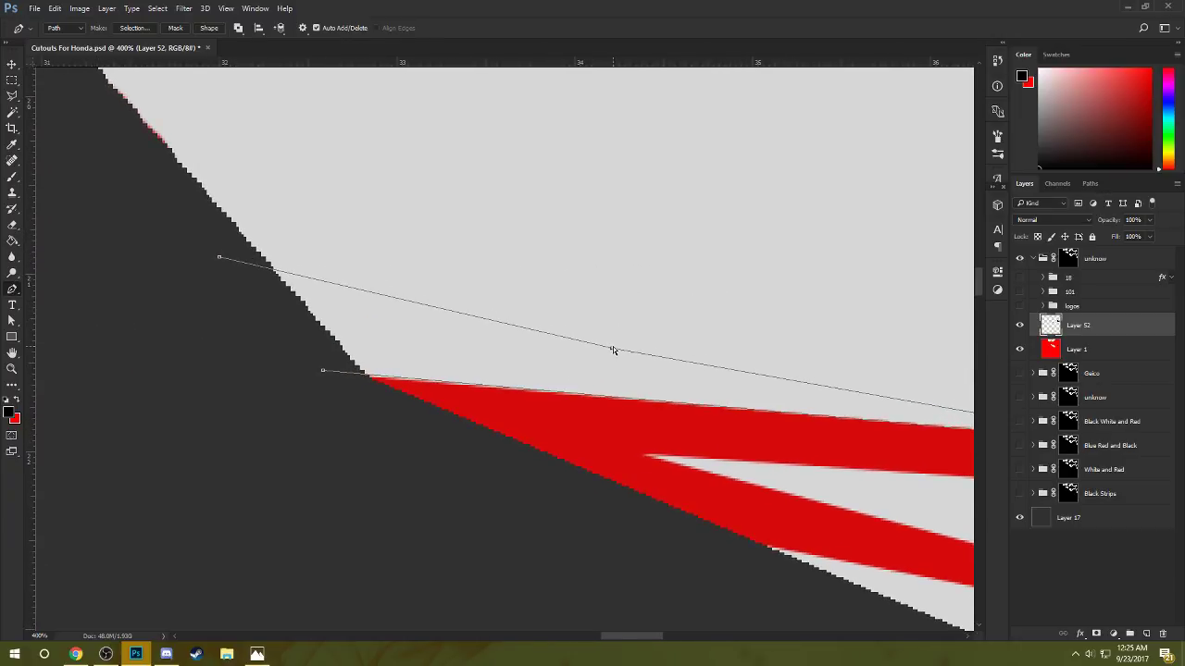
{"action": "left_click_drag", "start_coordinate": [611, 350], "coordinate": [540, 347]}
{"action": "left_click_drag", "start_coordinate": [542, 344], "coordinate": [535, 358]}
- Fill the wedge path above the red band with black
{"action": "right_click", "coordinate": [467, 350]}
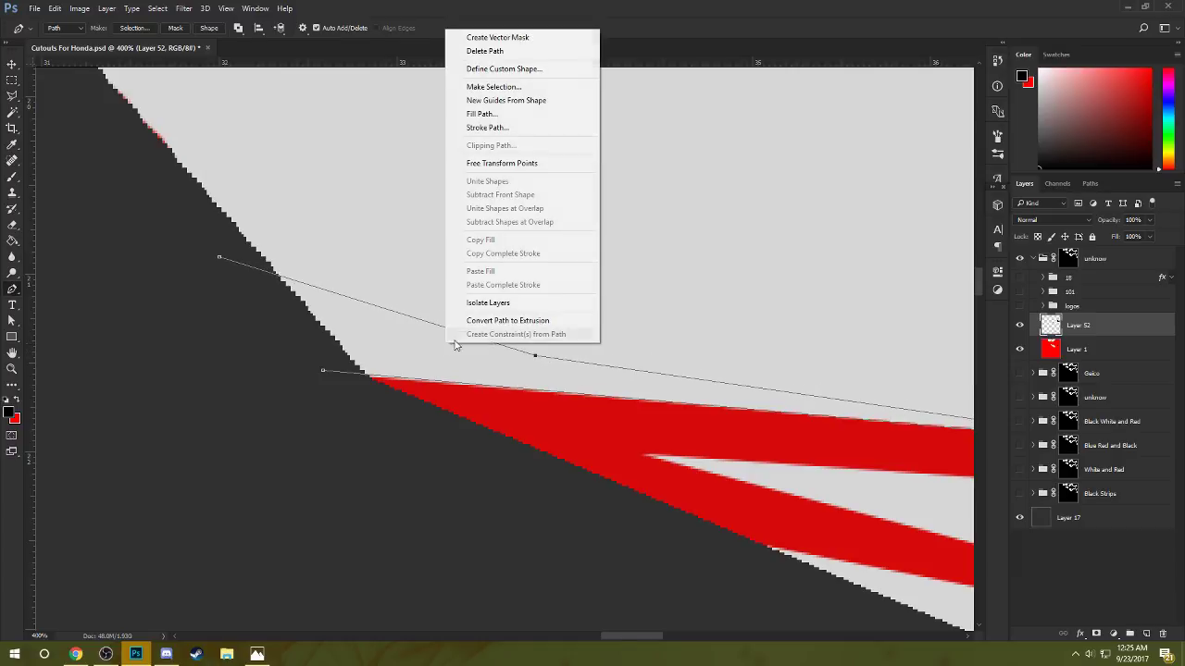
{"action": "left_click", "coordinate": [546, 114]}
{"action": "left_click", "coordinate": [678, 185]}
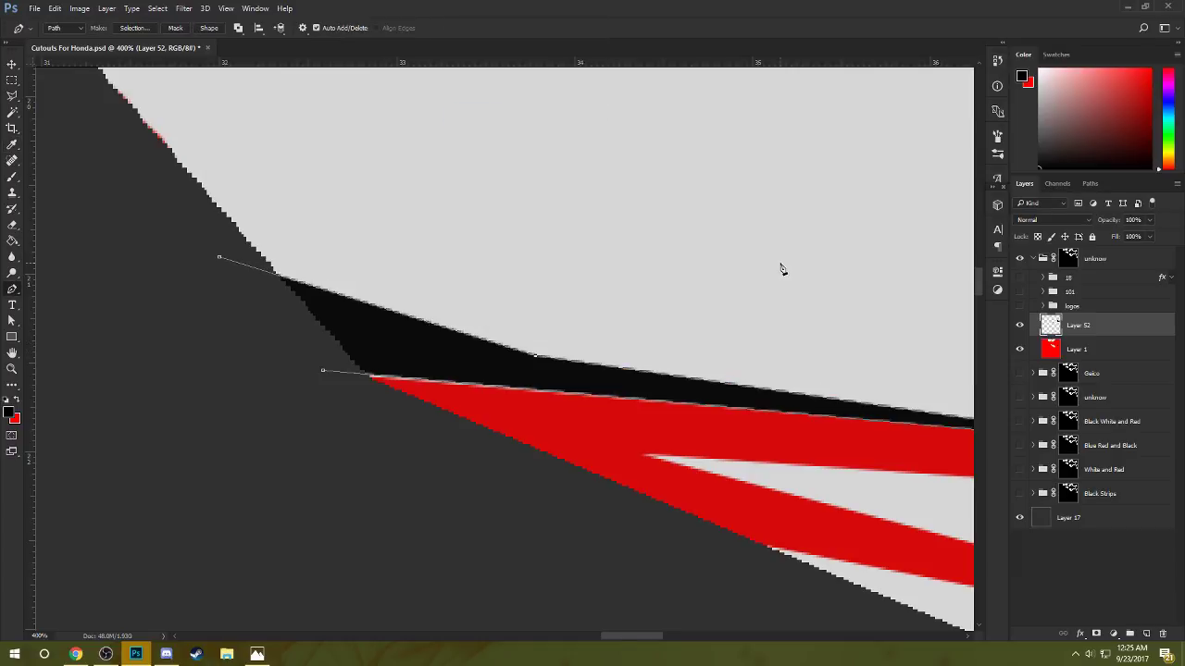
- On a new layer, draw a four-point open path inside the tapered red fender, with both rear ends beyond its curved edge
{"action": "key", "text": "ctrl+minus"}
{"action": "key", "text": "ctrl+minus"}
{"action": "key", "text": "ctrl+minus"}
{"action": "key", "text": "ctrl+minus"}
{"action": "key", "text": "ctrl+minus"}
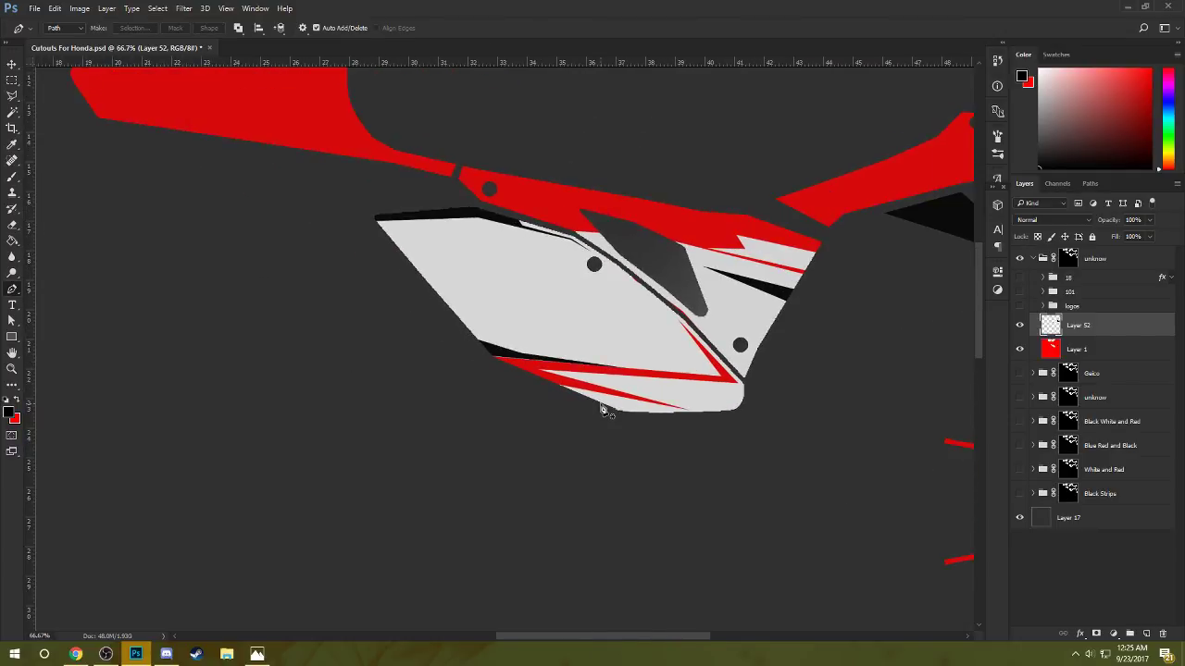
{"action": "left_click_drag", "start_coordinate": [558, 304], "coordinate": [502, 424]}
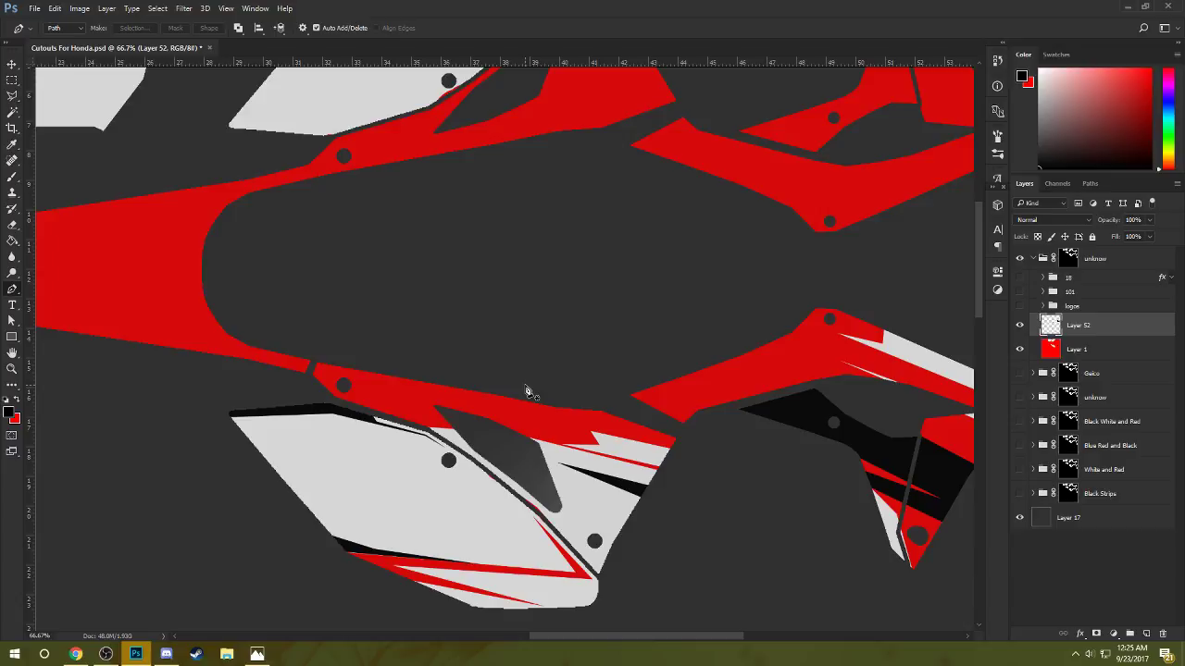
{"action": "left_click_drag", "start_coordinate": [386, 284], "coordinate": [614, 338]}
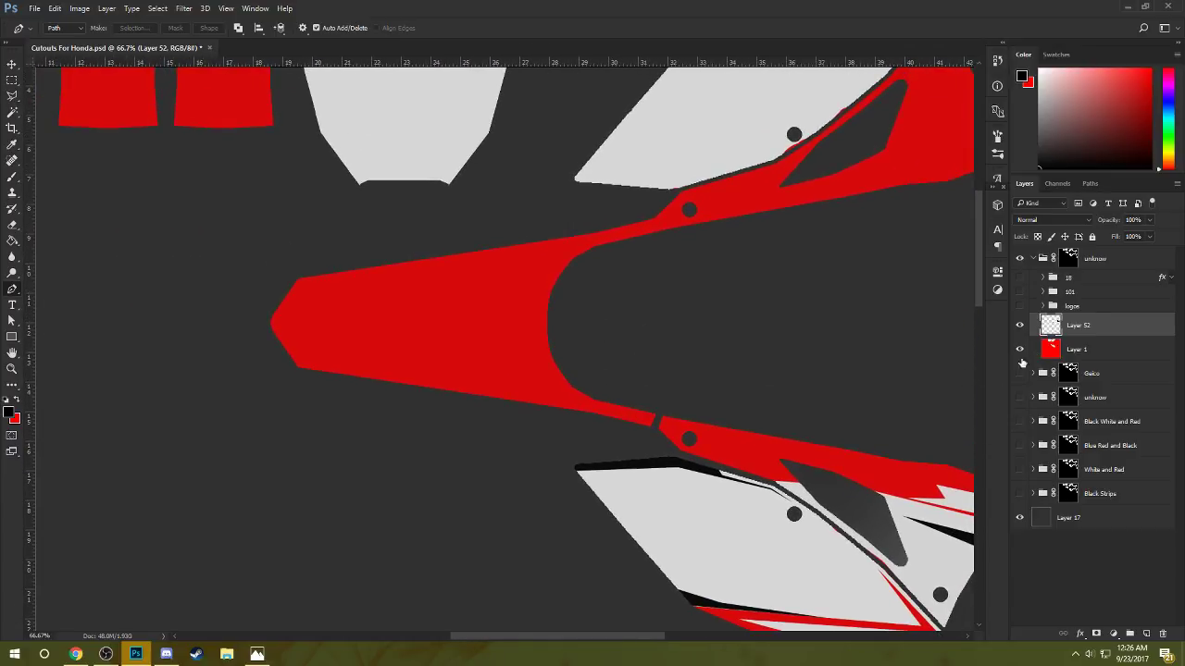
{"action": "left_click", "coordinate": [1146, 634]}
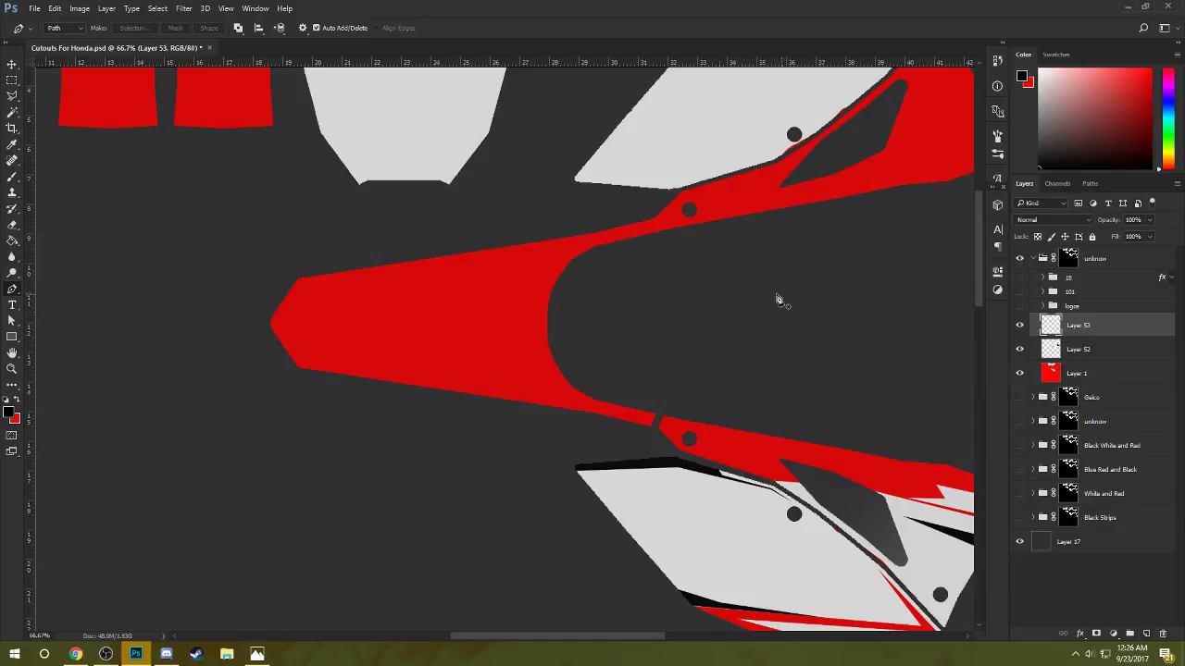
{"action": "left_click", "coordinate": [607, 373]}
{"action": "left_click", "coordinate": [348, 354]}
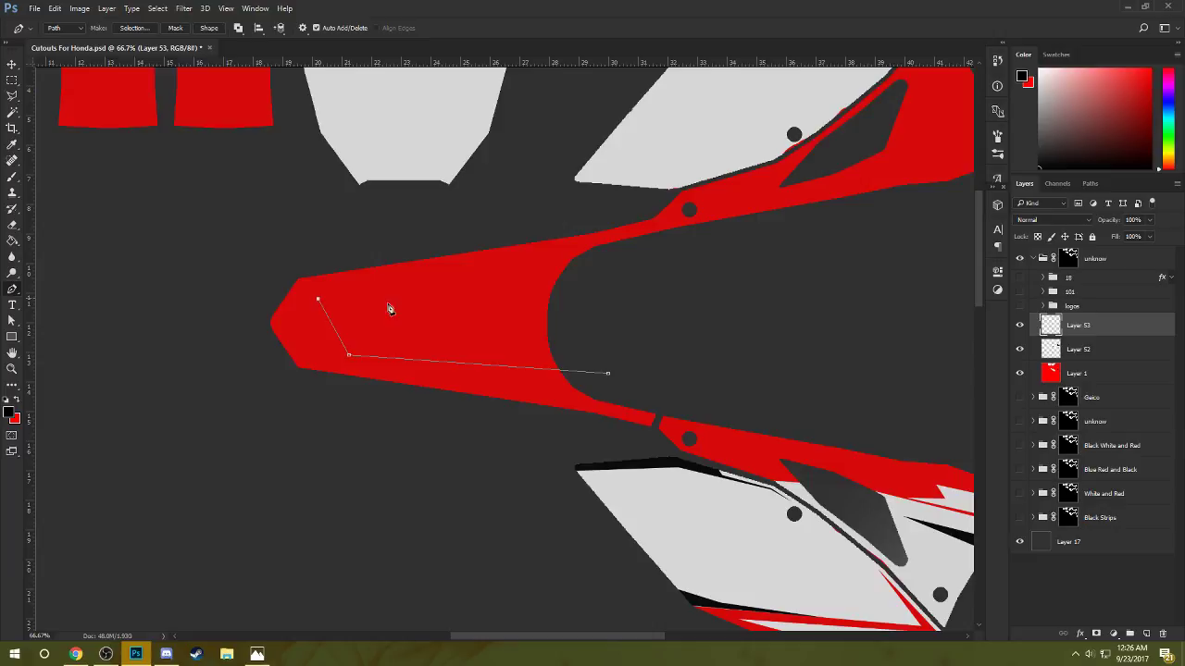
{"action": "left_click_drag", "start_coordinate": [609, 375], "coordinate": [606, 380]}
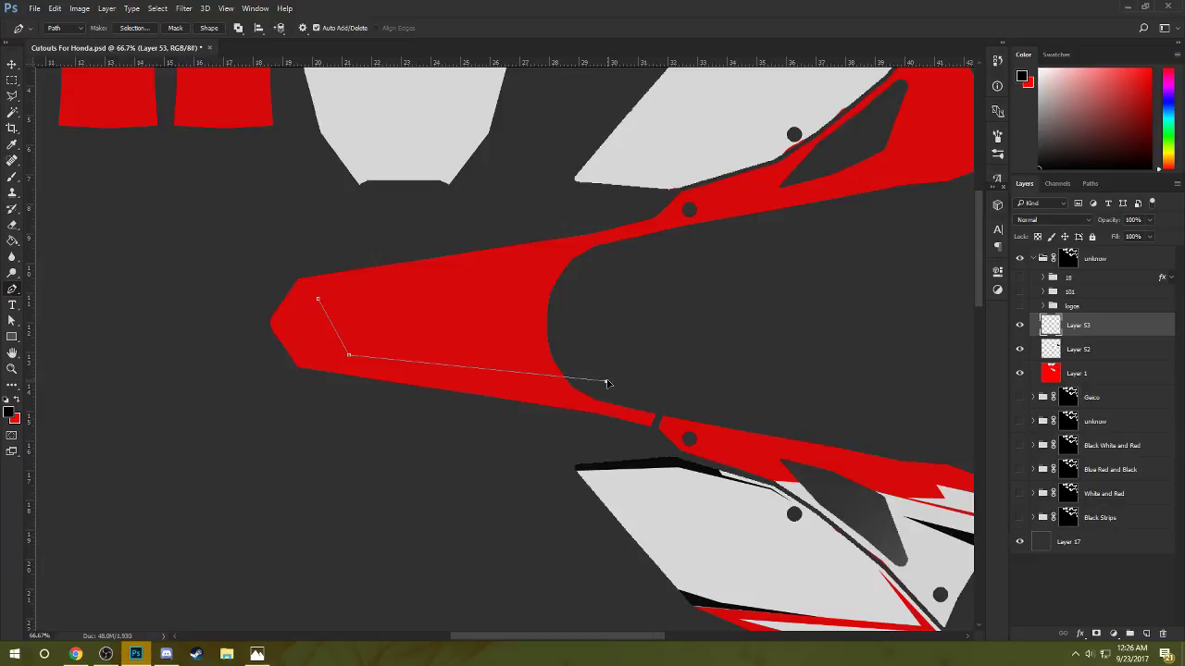
{"action": "left_click", "coordinate": [598, 263]}
- Refine the fender path by shifting its two front corners and moving its upper rear point slightly down
{"action": "left_click_drag", "start_coordinate": [319, 300], "coordinate": [325, 298]}
{"action": "left_click_drag", "start_coordinate": [349, 359], "coordinate": [344, 354]}
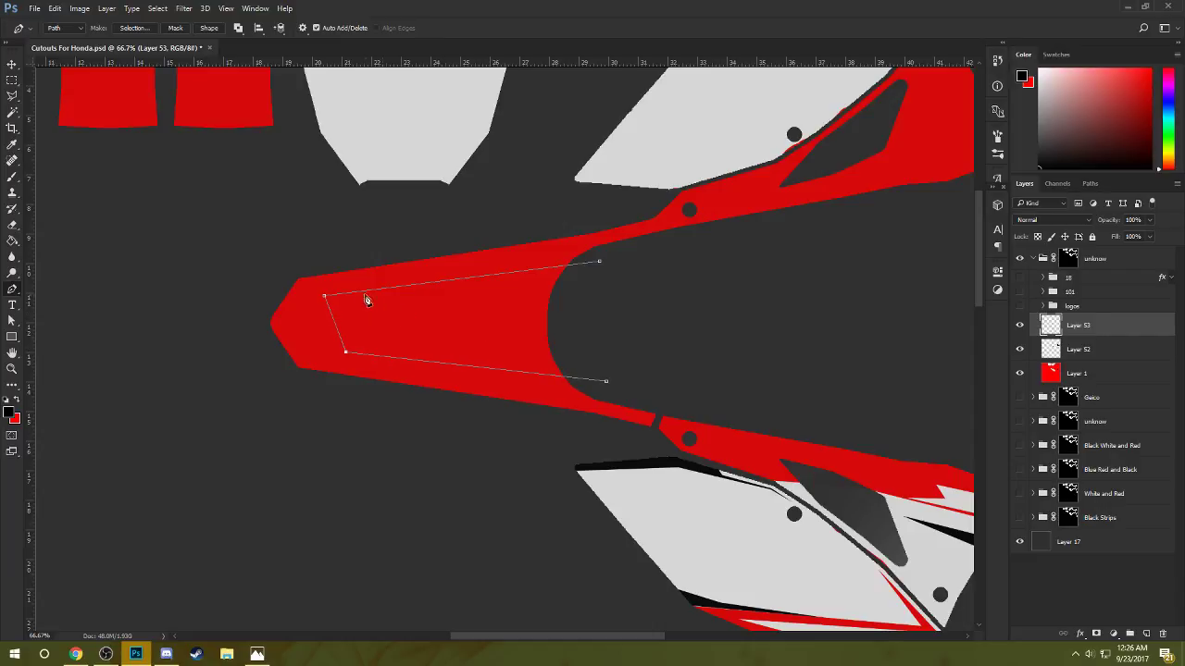
{"action": "left_click_drag", "start_coordinate": [347, 356], "coordinate": [345, 352]}
{"action": "left_click_drag", "start_coordinate": [599, 262], "coordinate": [602, 268]}
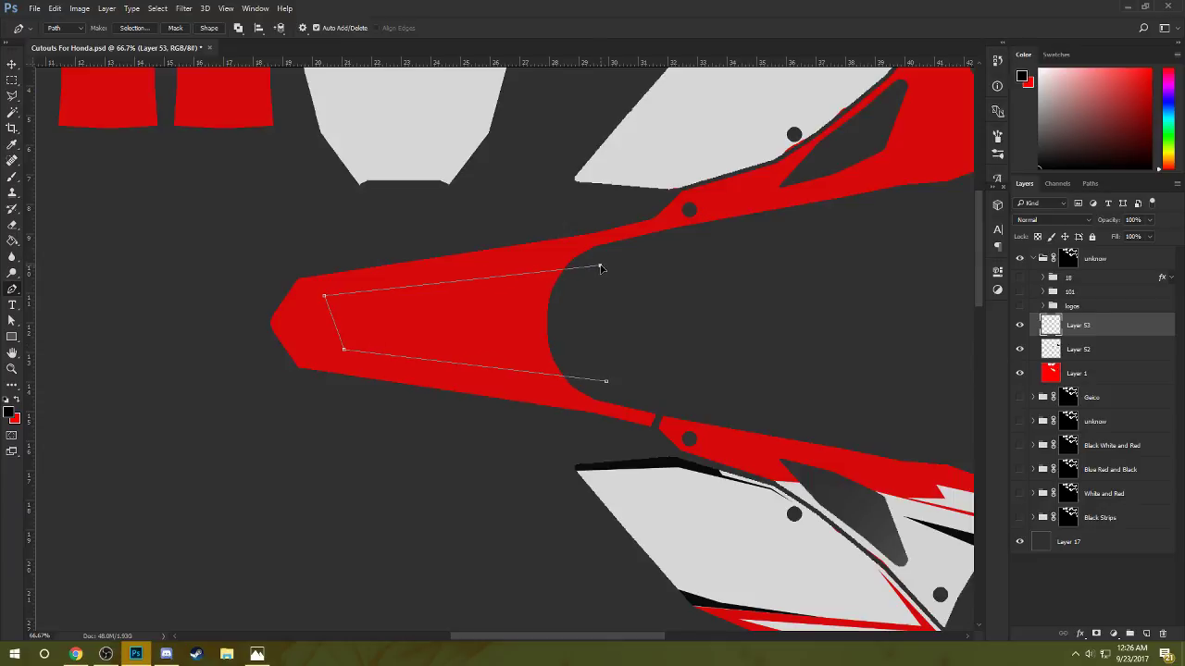
- Try filling the fender path with black, first as drawn and again with its lower front corner raised
{"action": "right_click", "coordinate": [466, 343]}
{"action": "left_click", "coordinate": [539, 109]}
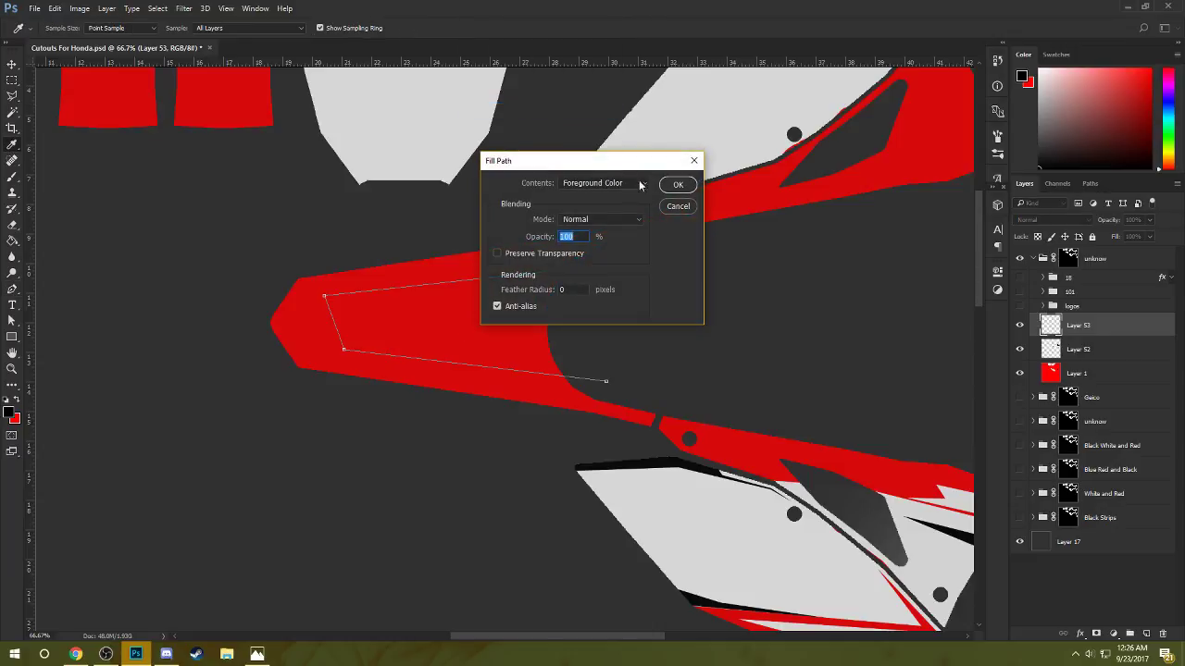
{"action": "left_click", "coordinate": [677, 185]}
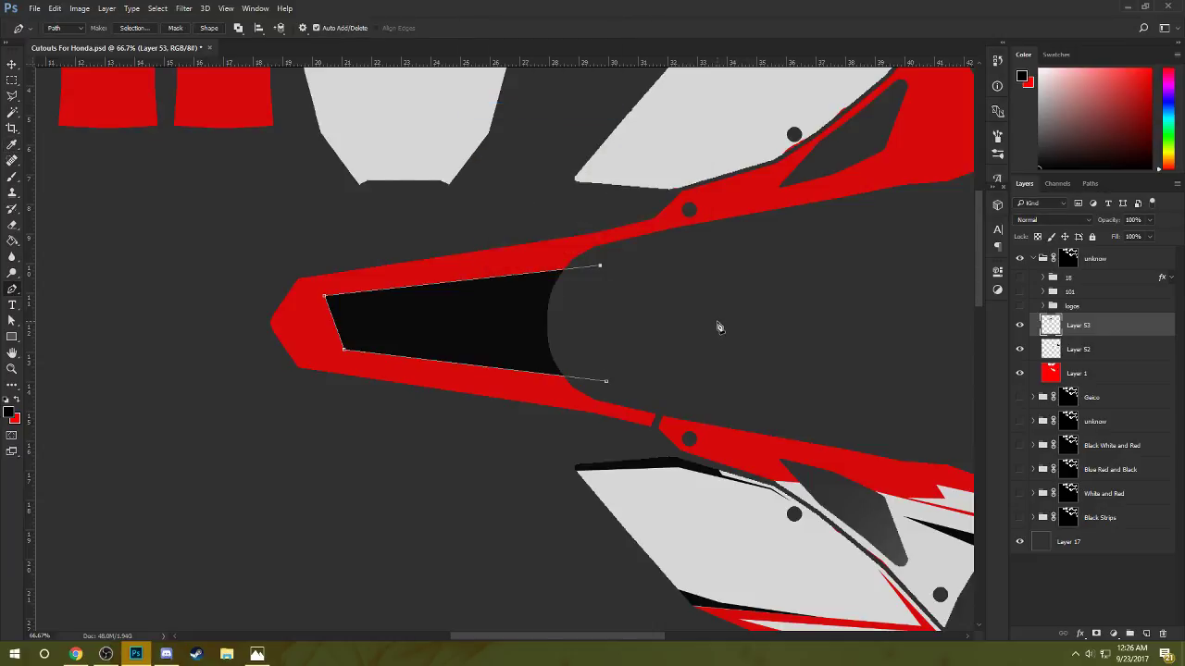
{"action": "key", "text": "ctrl+z"}
{"action": "mouse_move", "coordinate": [341, 354]}
{"action": "left_mouse_down"}
{"action": "mouse_move", "coordinate": [332, 341]}
{"action": "mouse_move", "coordinate": [341, 345]}
{"action": "left_mouse_up"}
{"action": "right_click", "coordinate": [476, 321]}
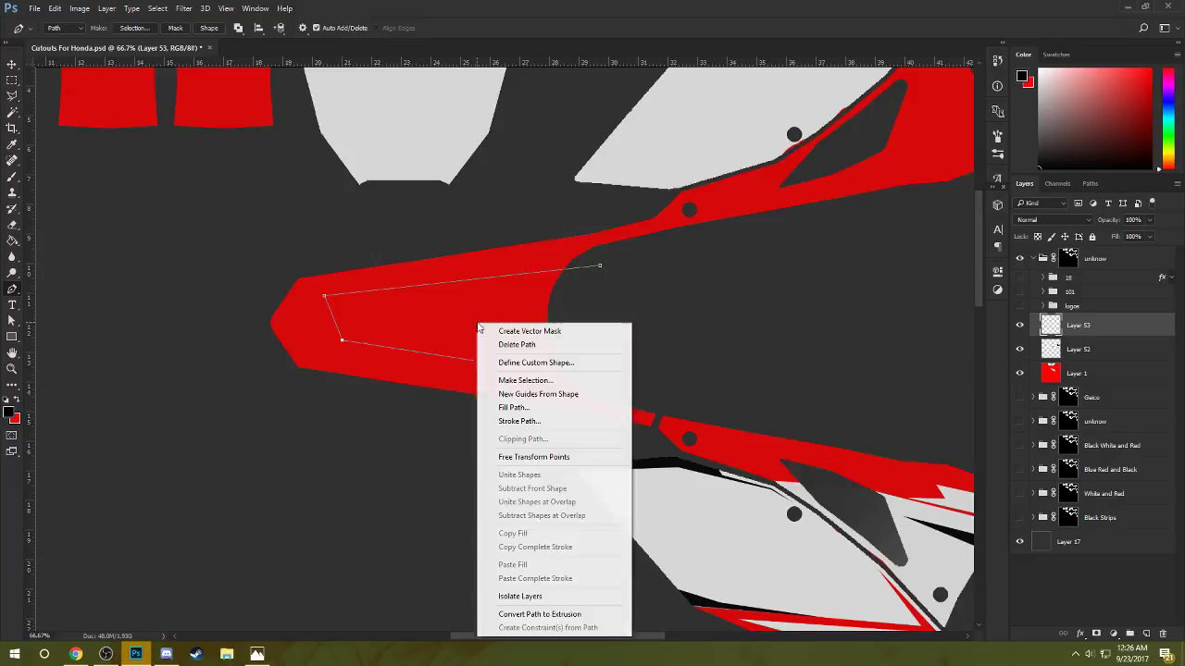
{"action": "left_click", "coordinate": [541, 407]}
{"action": "left_click", "coordinate": [679, 185]}
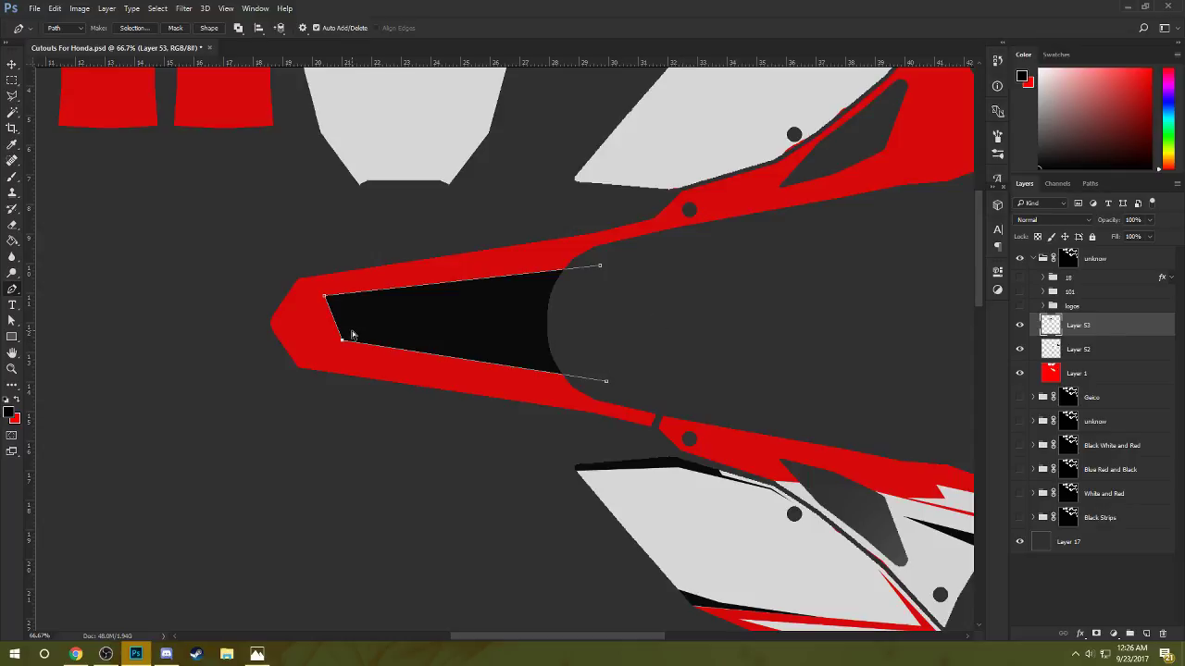
{"action": "key", "text": "ctrl+z"}
- Bring the fender path's two front corners slightly closer together and fill the path with black
{"action": "left_click_drag", "start_coordinate": [342, 344], "coordinate": [343, 351]}
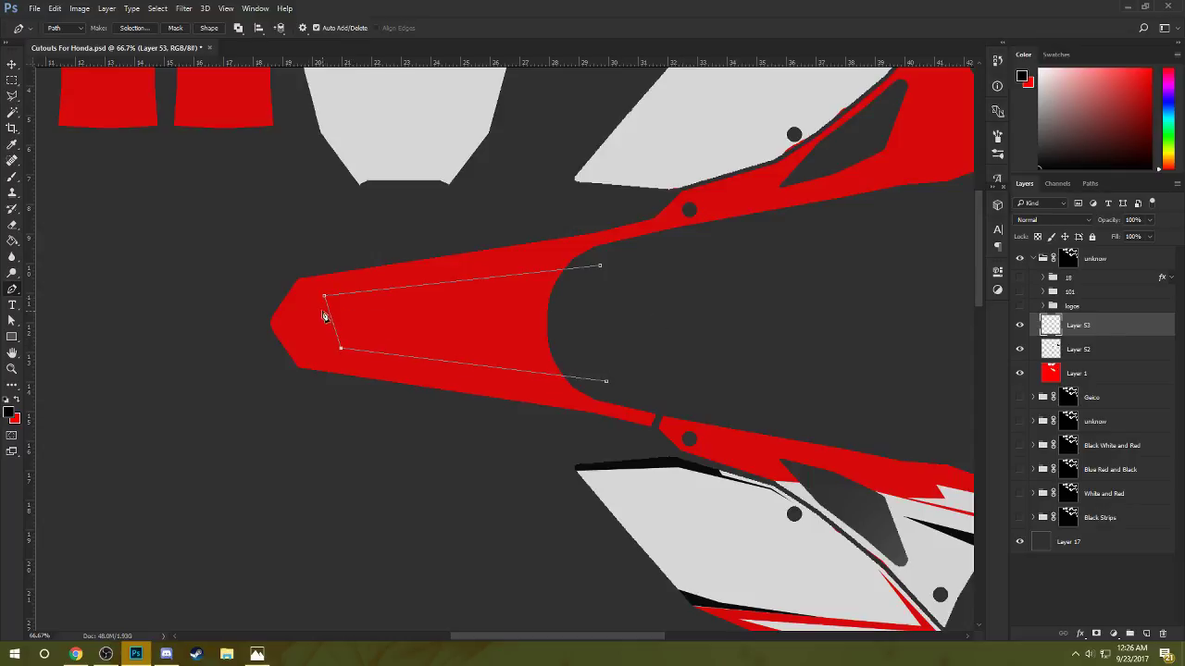
{"action": "left_click_drag", "start_coordinate": [324, 297], "coordinate": [326, 302]}
{"action": "left_click_drag", "start_coordinate": [342, 347], "coordinate": [340, 345]}
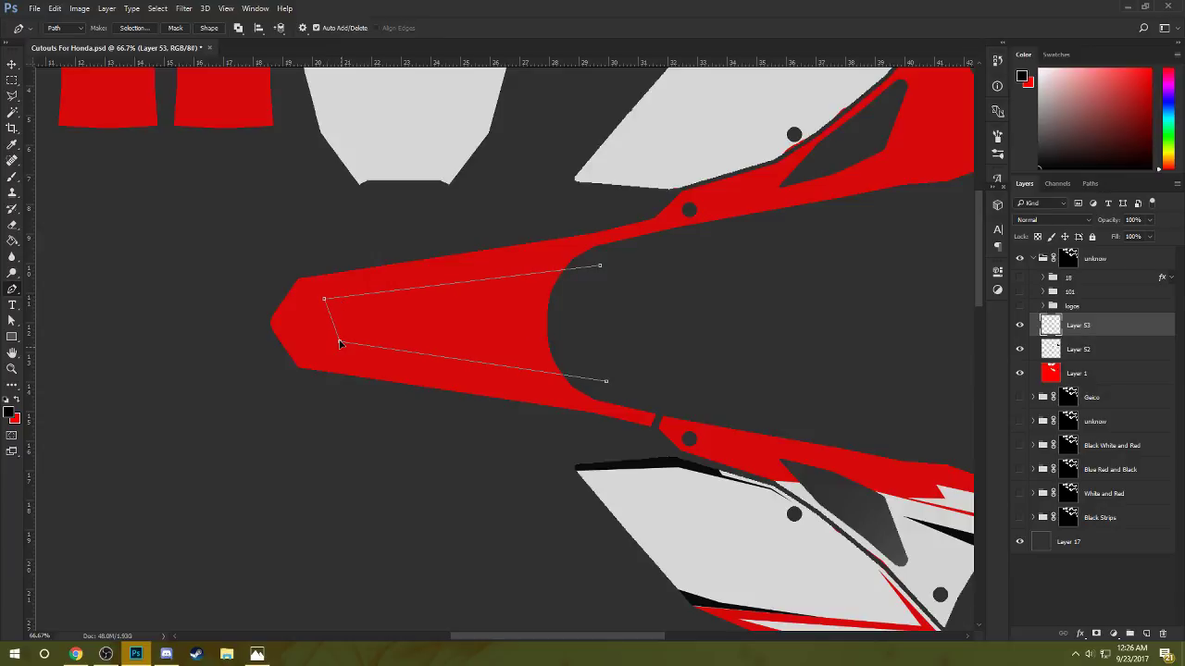
{"action": "right_click", "coordinate": [409, 332]}
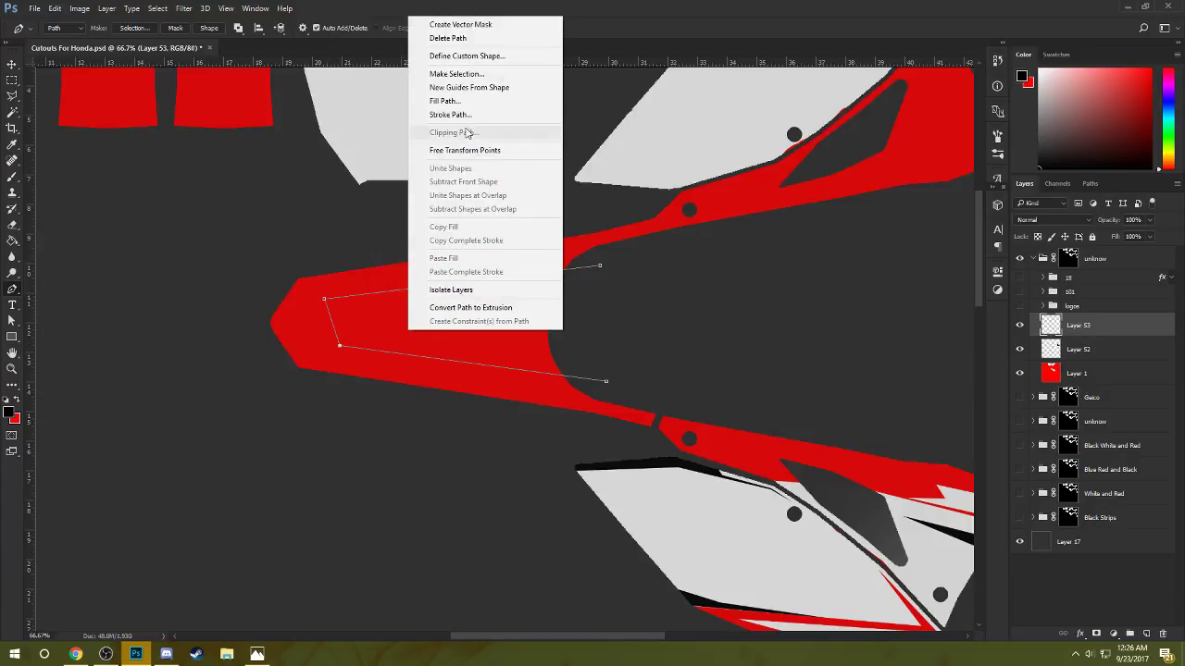
{"action": "left_click", "coordinate": [449, 101]}
{"action": "left_click", "coordinate": [675, 185]}
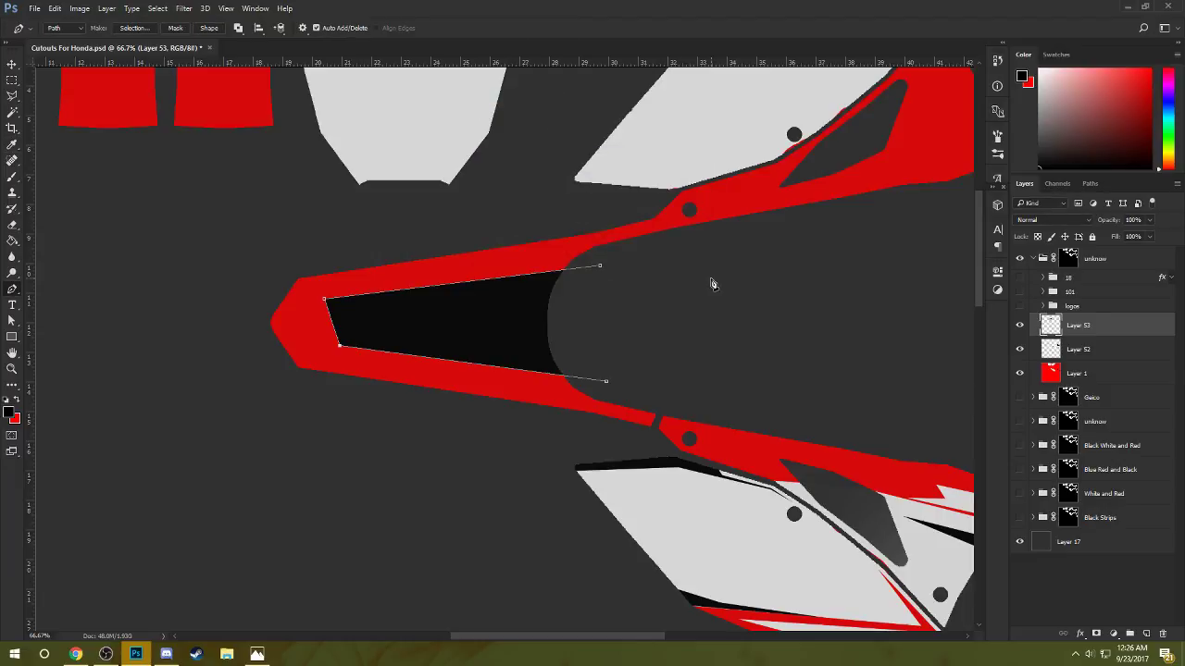
{"action": "key", "text": "Escape"}
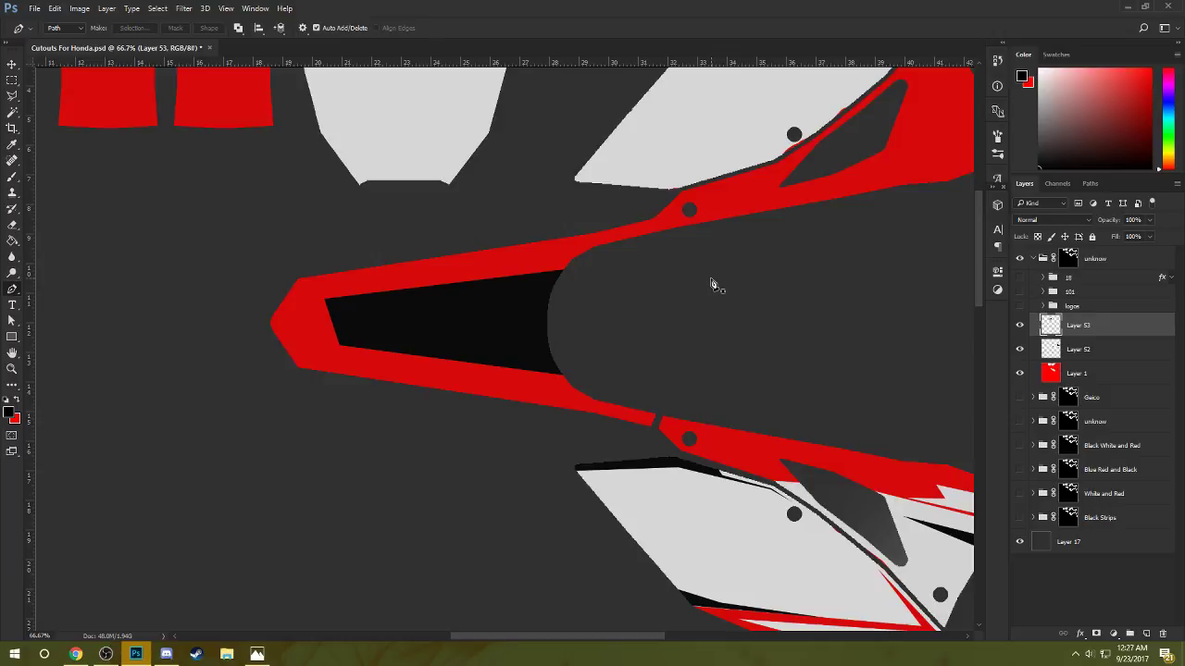
- Duplicate Layer 52 and flip the copy vertically over the upper side panel and shroud cutouts, at -154.15% height
{"action": "scroll", "coordinate": [574, 339], "scroll_direction": "right", "scroll_amount": 5}
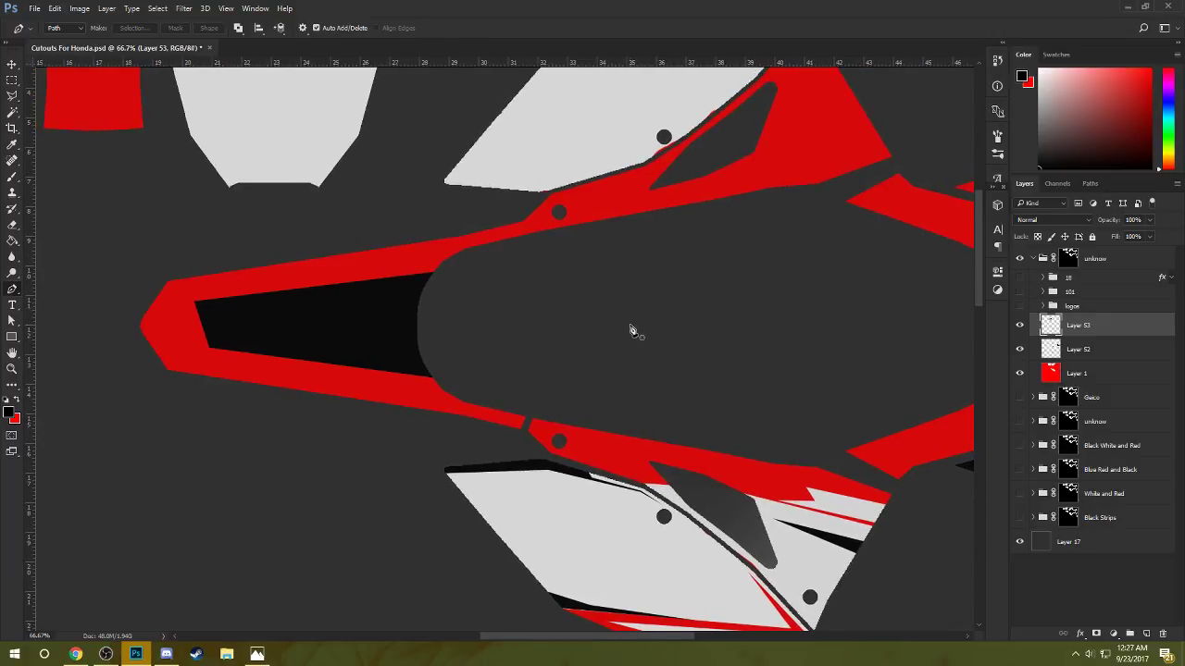
{"action": "left_click_drag", "start_coordinate": [653, 323], "coordinate": [518, 246]}
{"action": "left_click", "coordinate": [1094, 350]}
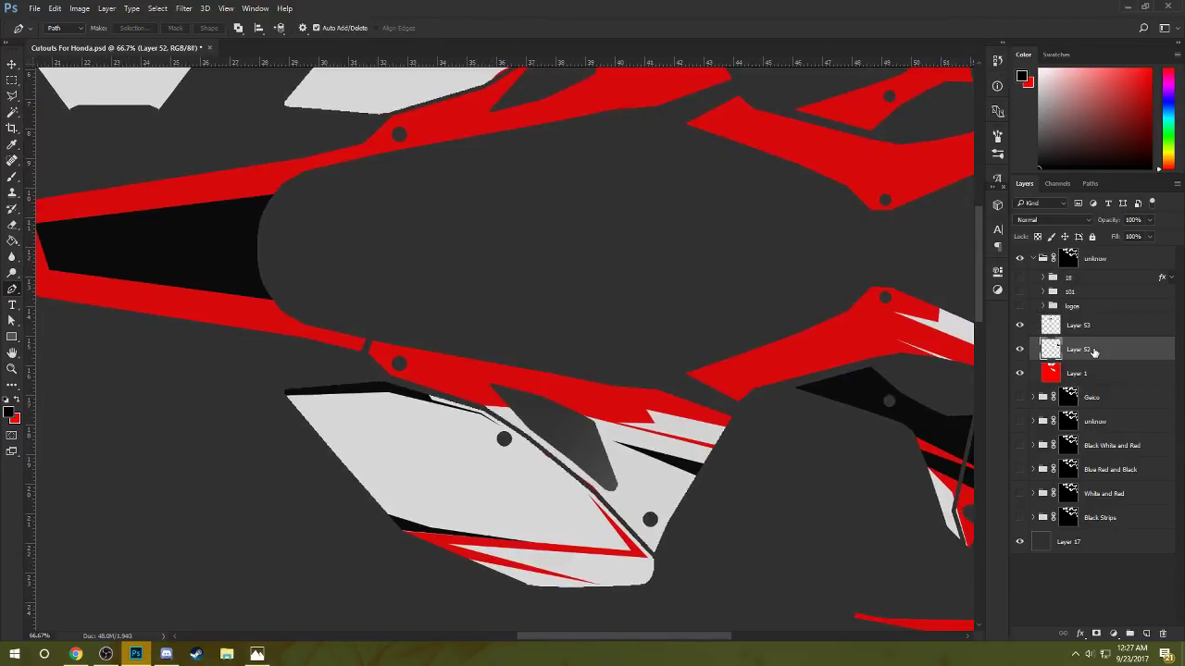
{"action": "key", "text": "ctrl+j"}
{"action": "key", "text": "ctrl+t"}
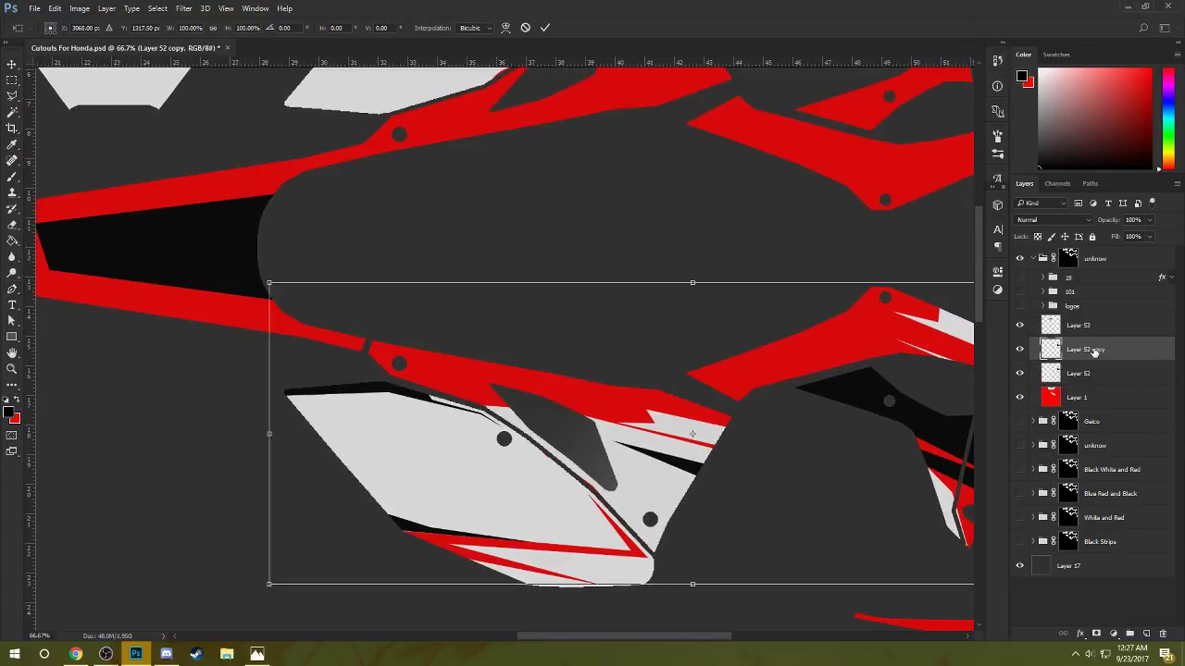
{"action": "left_click_drag", "start_coordinate": [696, 363], "coordinate": [479, 276]}
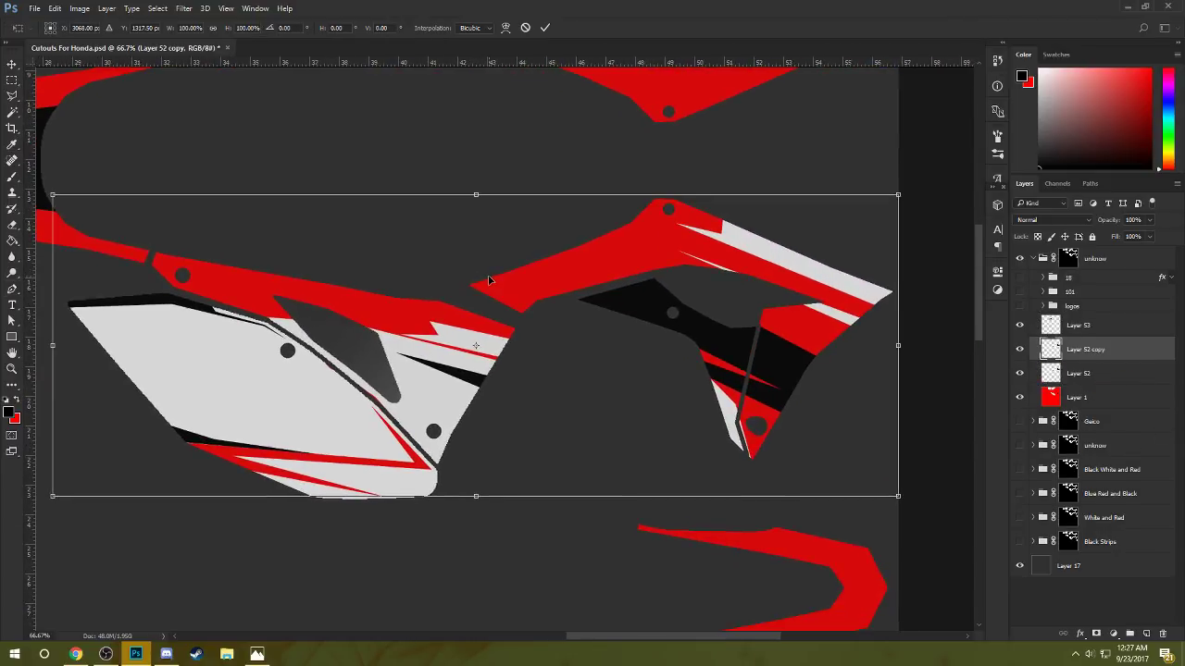
{"action": "key", "text": "ctrl+minus"}
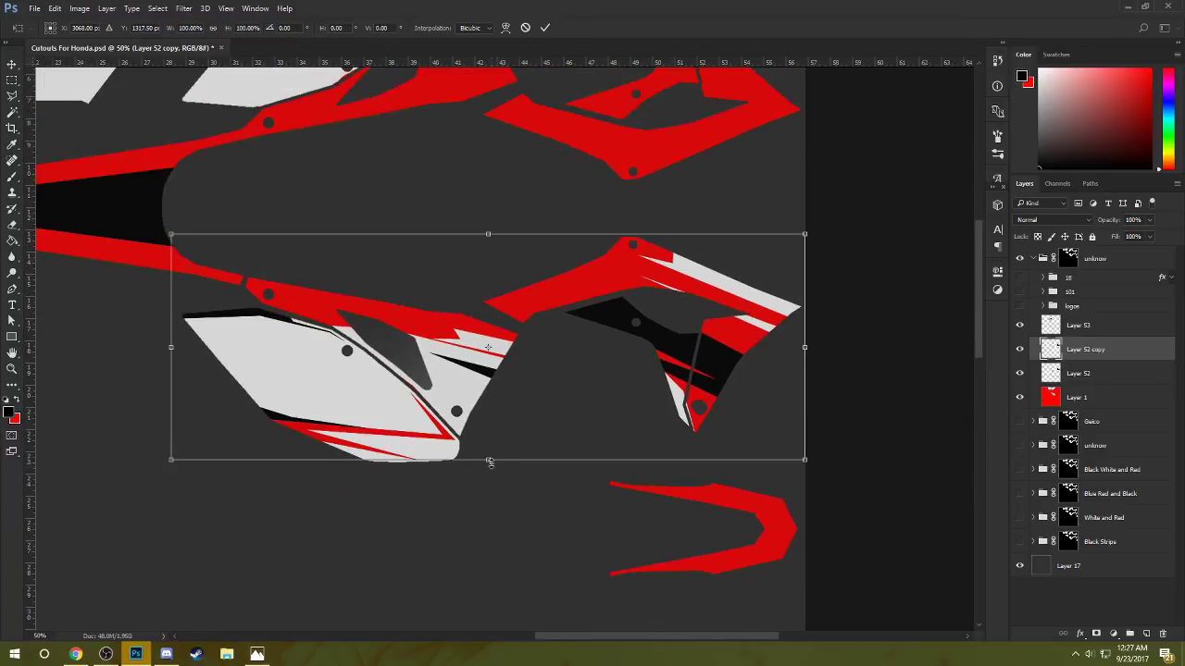
{"action": "left_click_drag", "start_coordinate": [490, 462], "coordinate": [466, 101]}
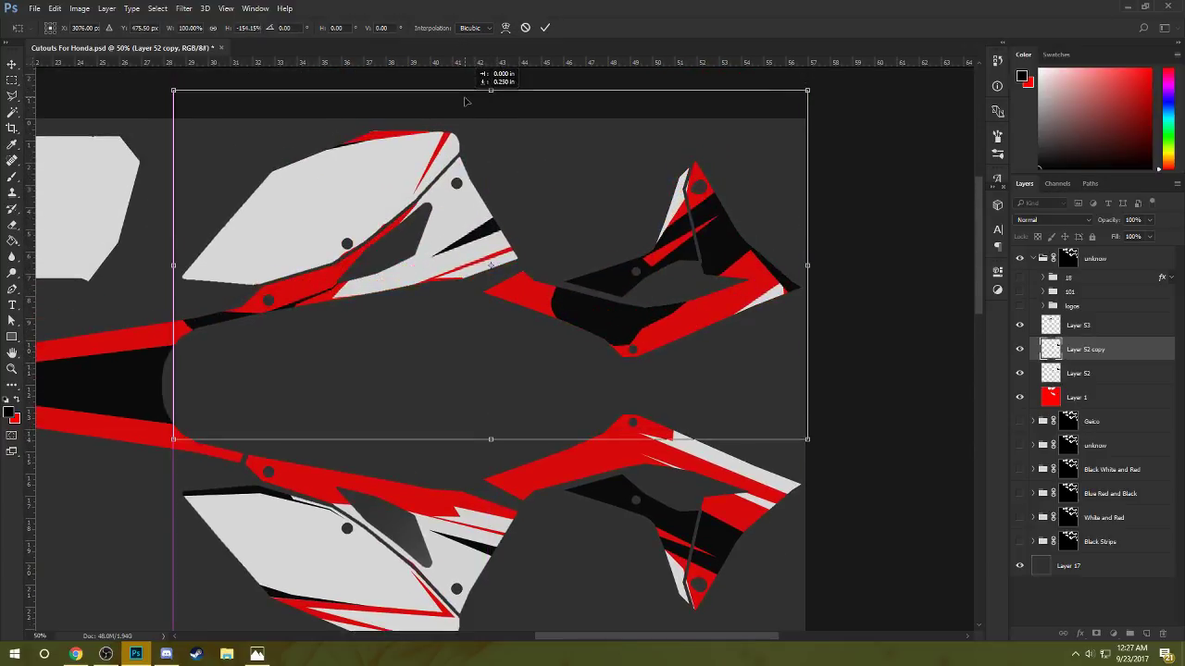
{"action": "key", "text": "Return"}
{"action": "key", "text": "p"}
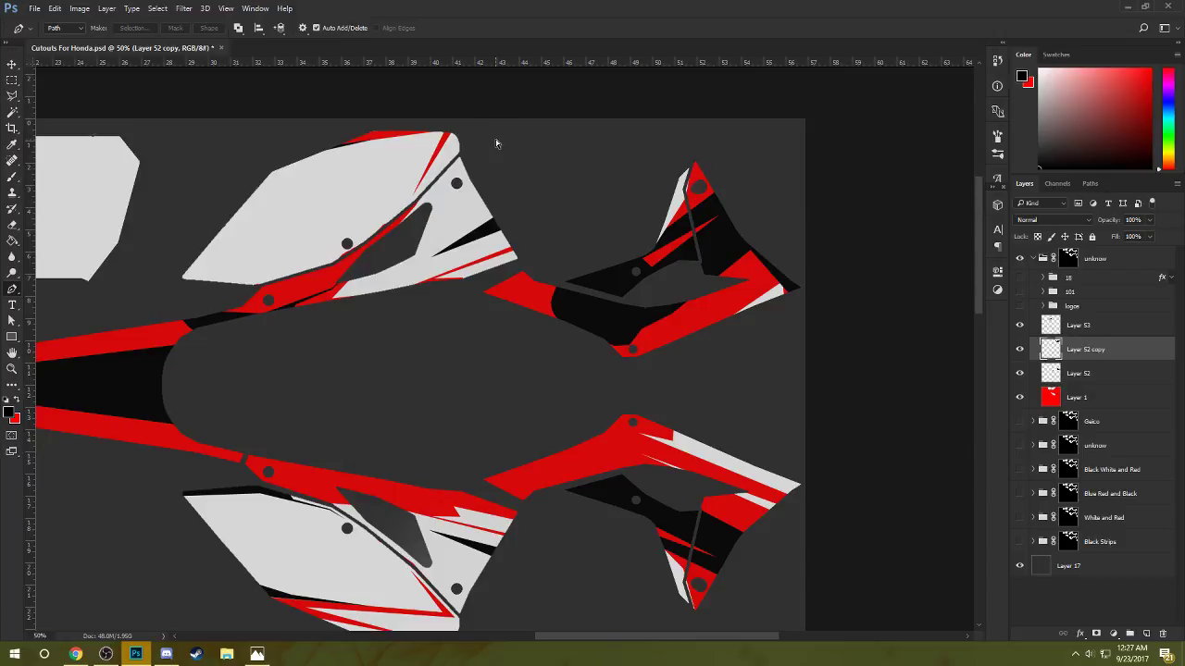
- Reduce the mirrored copy's height to 64.87% and move it up over the upper cutouts
{"action": "key", "text": "ctrl+t"}
{"action": "left_click_drag", "start_coordinate": [492, 93], "coordinate": [490, 216]}
{"action": "left_click_drag", "start_coordinate": [520, 257], "coordinate": [517, 175]}
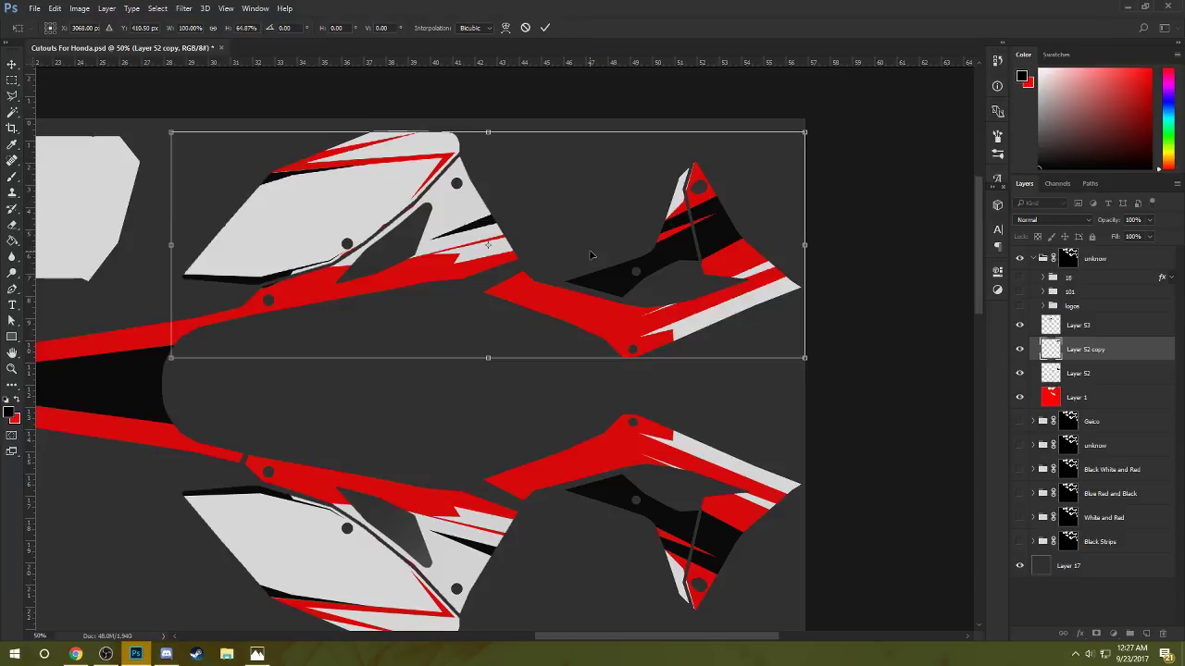
- Nudge the mirrored copy into alignment with the upper cutouts at X 3062 px, Y 412.50 px and apply the transform
{"action": "key", "text": "Up"}
{"action": "key", "text": "Up"}
{"action": "key", "text": "Up"}
{"action": "key", "text": "Up"}
{"action": "key", "text": "Up"}
{"action": "key", "text": "Up"}
{"action": "key", "text": "Up"}
{"action": "key", "text": "Up"}
{"action": "key", "text": "Up"}
{"action": "key", "text": "Up"}
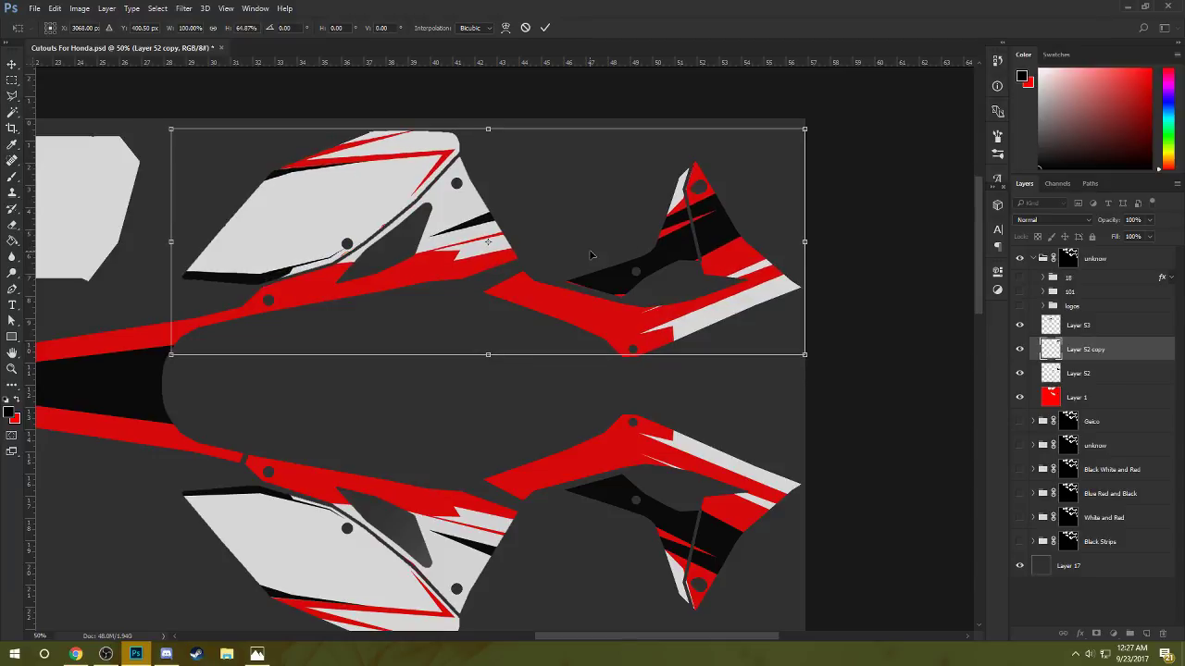
{"action": "key", "text": "Left"}
{"action": "key", "text": "Left"}
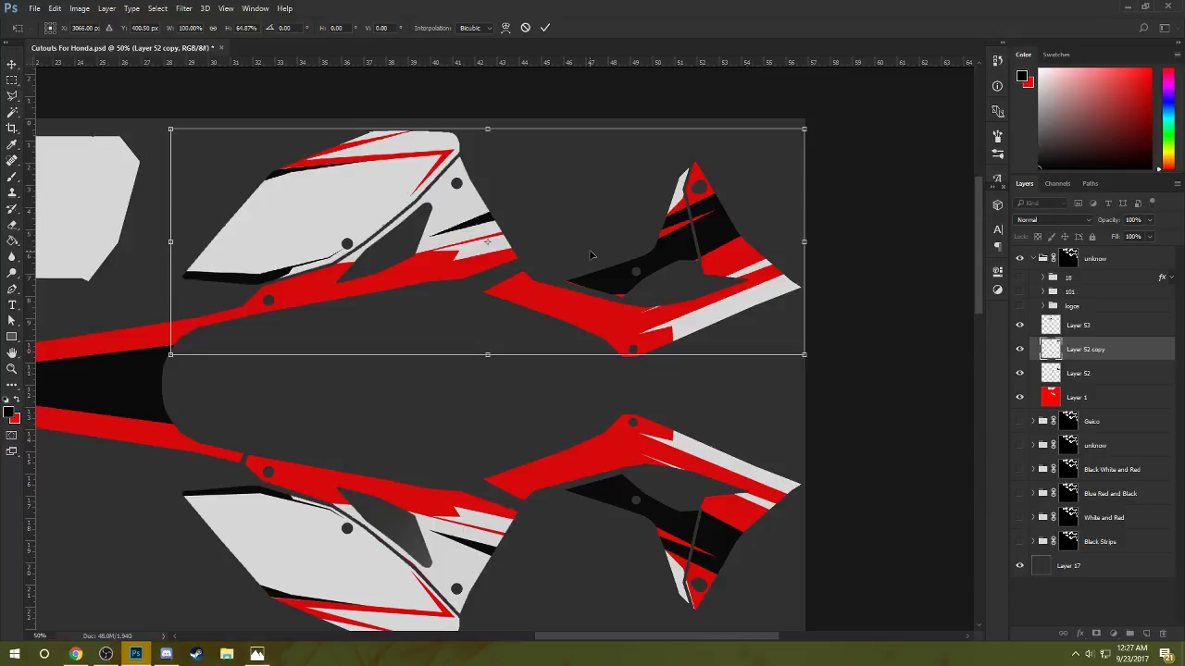
{"action": "key", "text": "Down"}
{"action": "key", "text": "Down"}
{"action": "key", "text": "Down"}
{"action": "key", "text": "Down"}
{"action": "key", "text": "Right"}
{"action": "key", "text": "Right"}
{"action": "key", "text": "Right"}
{"action": "key", "text": "Right"}
{"action": "key", "text": "Right"}
{"action": "key", "text": "Right"}
{"action": "key", "text": "Right"}
{"action": "key", "text": "Right"}
{"action": "key", "text": "Right"}
{"action": "key", "text": "Right"}
{"action": "key", "text": "Right"}
{"action": "key", "text": "Right"}
{"action": "key", "text": "Right"}
{"action": "key", "text": "Right"}
{"action": "key", "text": "Right"}
{"action": "key", "text": "Right"}
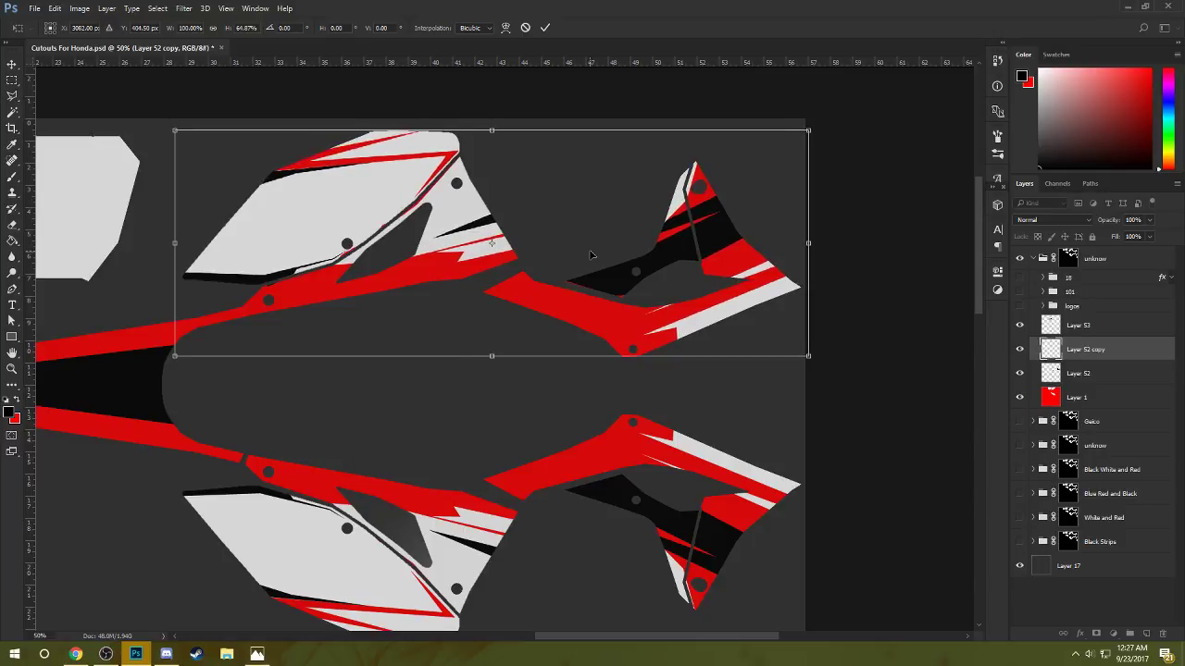
{"action": "key", "text": "Left"}
{"action": "key", "text": "Left"}
{"action": "key", "text": "Left"}
{"action": "key", "text": "Left"}
{"action": "key", "text": "Left"}
{"action": "key", "text": "Left"}
{"action": "key", "text": "Up"}
{"action": "key", "text": "Up"}
{"action": "key", "text": "Up"}
{"action": "key", "text": "Up"}
{"action": "key", "text": "Up"}
{"action": "key", "text": "Up"}
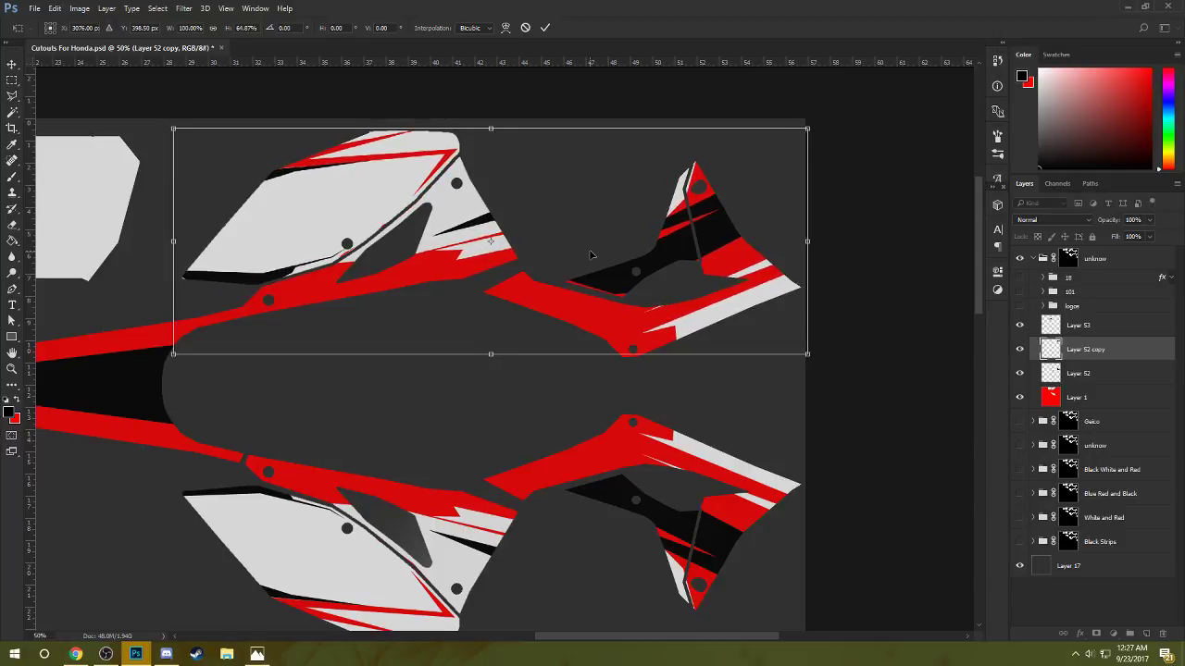
{"action": "key", "text": "Left"}
{"action": "key", "text": "Left"}
{"action": "key", "text": "Left"}
{"action": "key", "text": "Left"}
{"action": "key", "text": "Left"}
{"action": "key", "text": "Left"}
{"action": "key", "text": "Left"}
{"action": "key", "text": "Left"}
{"action": "key", "text": "Down"}
{"action": "key", "text": "Down"}
{"action": "key", "text": "Down"}
{"action": "key", "text": "Down"}
{"action": "key", "text": "Down"}
{"action": "key", "text": "Down"}
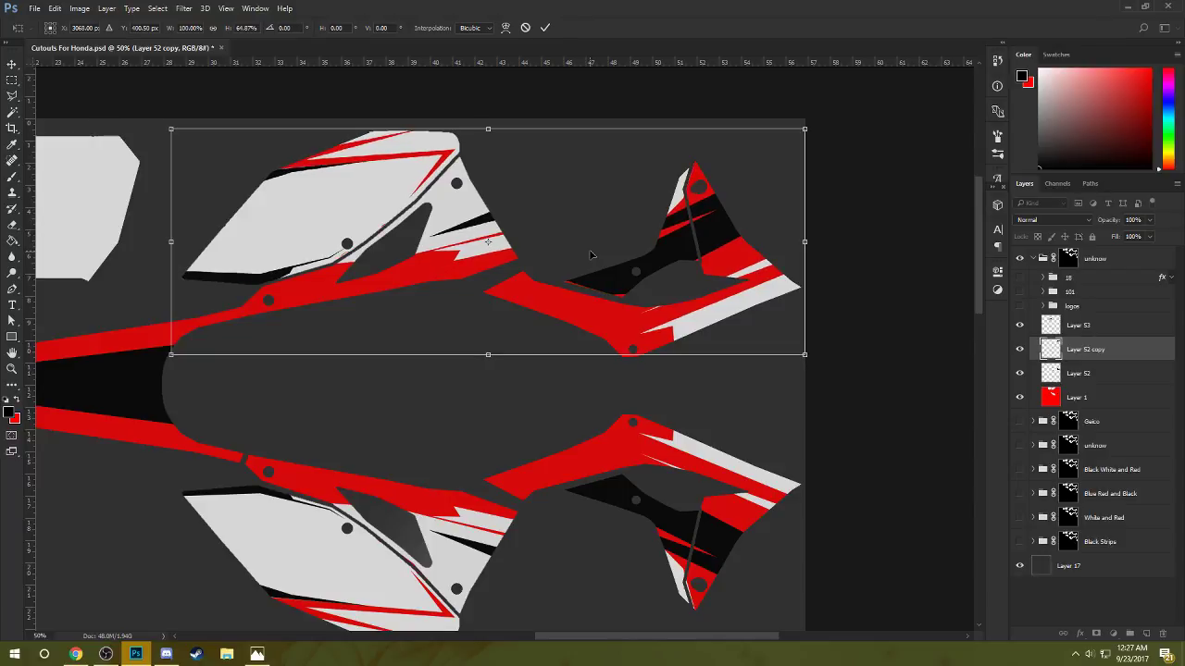
{"action": "key", "text": "Down"}
{"action": "key", "text": "Down"}
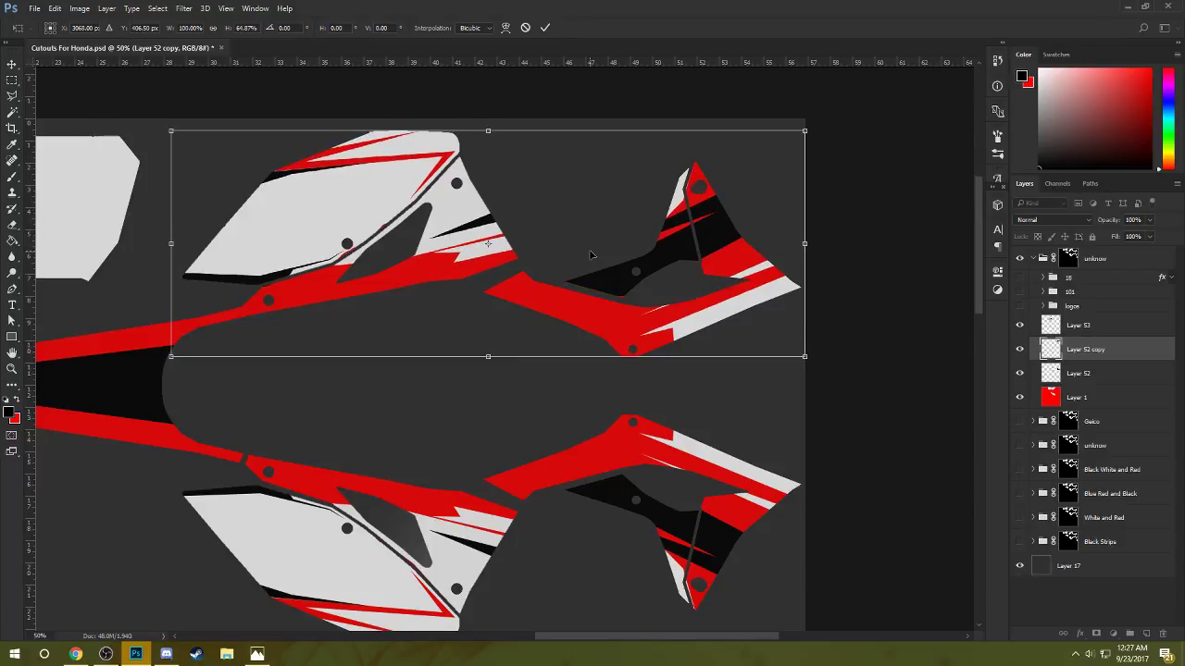
{"action": "key", "text": "Up"}
{"action": "key", "text": "Up"}
{"action": "key", "text": "Up"}
{"action": "key", "text": "Up"}
{"action": "key", "text": "Up"}
{"action": "key", "text": "Up"}
{"action": "key", "text": "Up"}
{"action": "key", "text": "Up"}
{"action": "key", "text": "Down"}
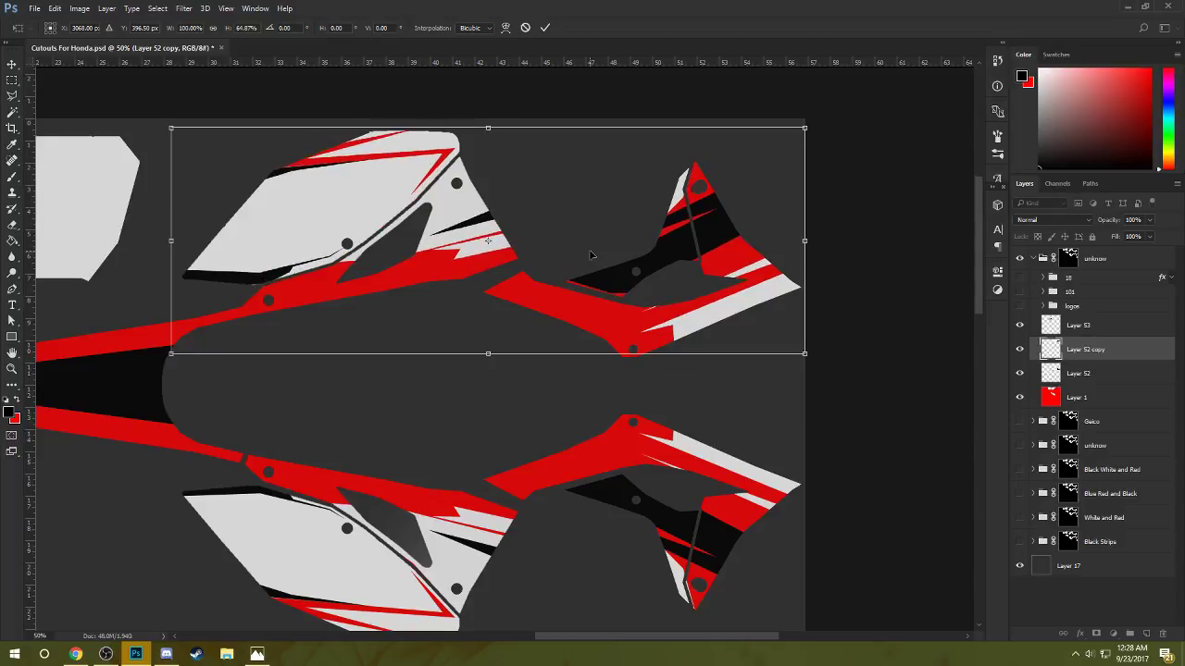
{"action": "key", "text": "Left"}
{"action": "key", "text": "Left"}
{"action": "key", "text": "Left"}
{"action": "key", "text": "Left"}
{"action": "key", "text": "Down"}
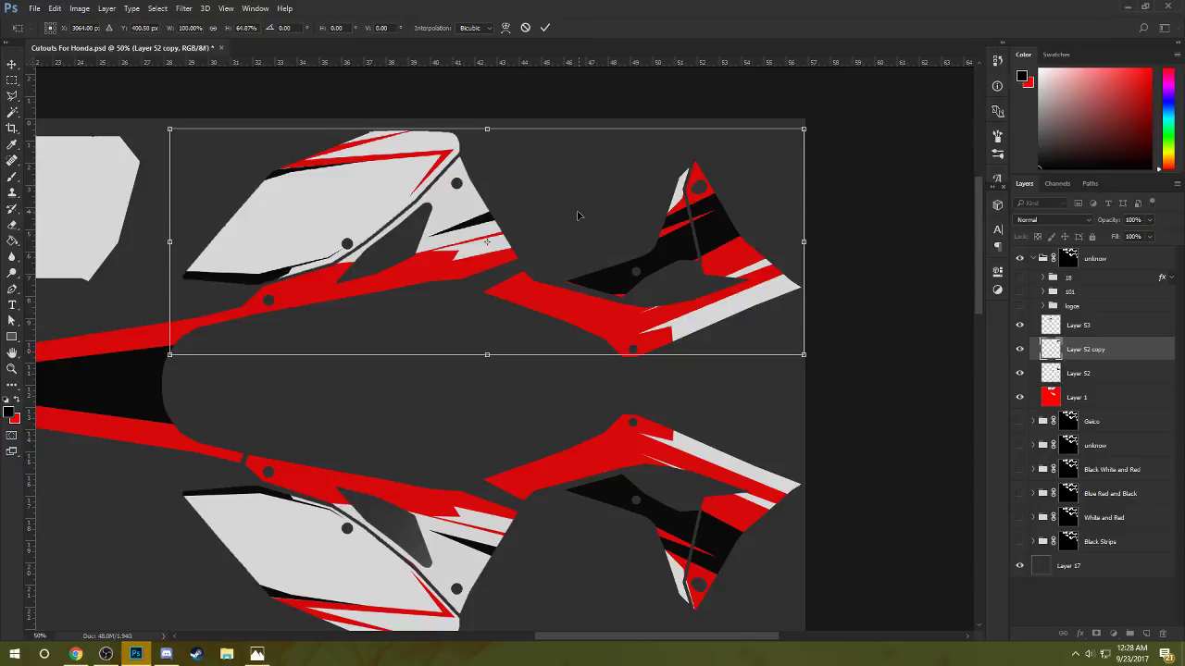
{"action": "key", "text": "Left"}
{"action": "key", "text": "Left"}
{"action": "key", "text": "Down"}
{"action": "key", "text": "Down"}
{"action": "key", "text": "Down"}
{"action": "key", "text": "Down"}
{"action": "key", "text": "Down"}
{"action": "key", "text": "Down"}
{"action": "key", "text": "Down"}
{"action": "key", "text": "Down"}
{"action": "key", "text": "Down"}
{"action": "key", "text": "Down"}
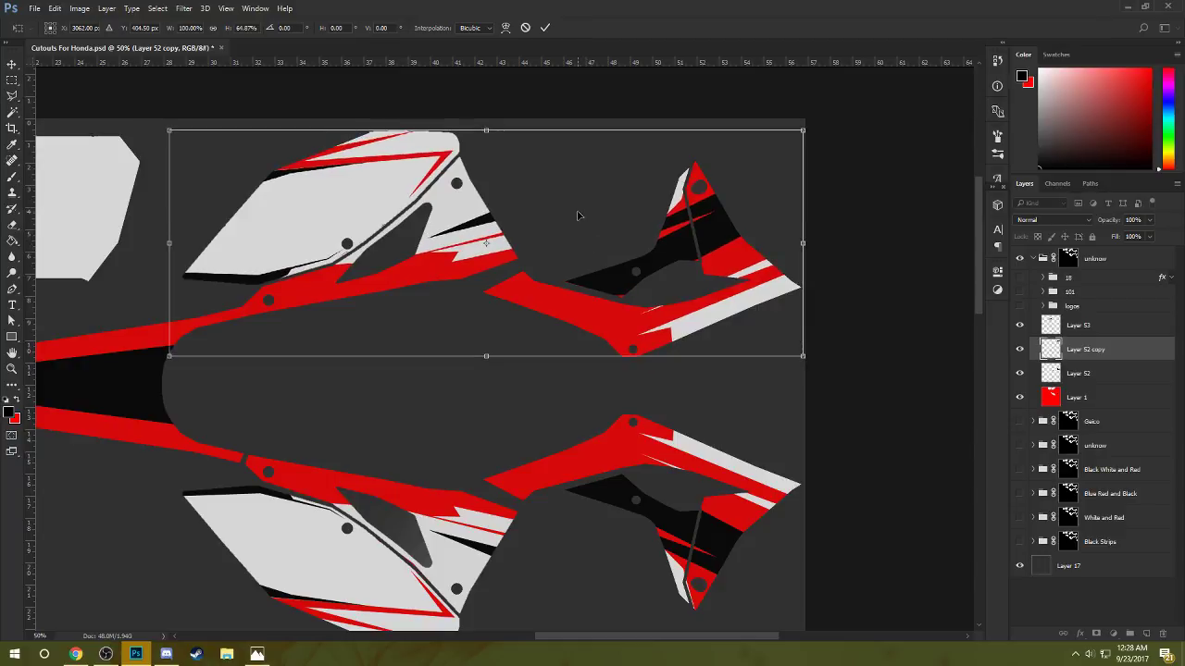
{"action": "key", "text": "Down"}
{"action": "key", "text": "Down"}
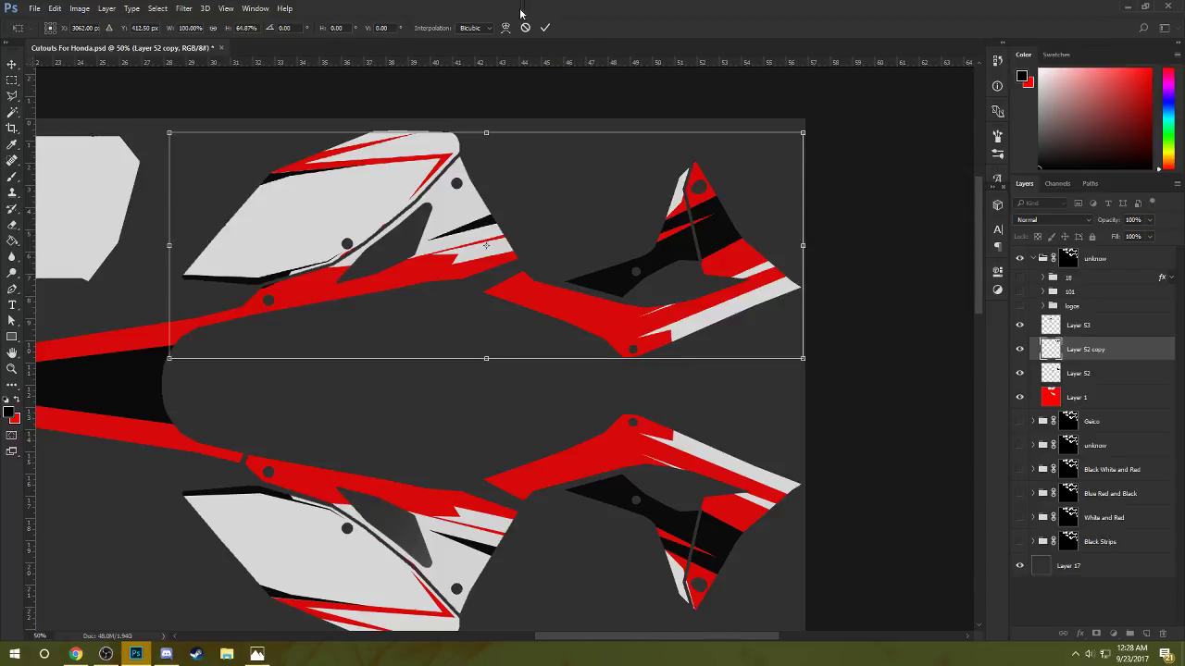
{"action": "left_click", "coordinate": [545, 27]}
- Make Layer 1 the active layer and have the Brush tool ready
{"action": "key", "text": "p"}
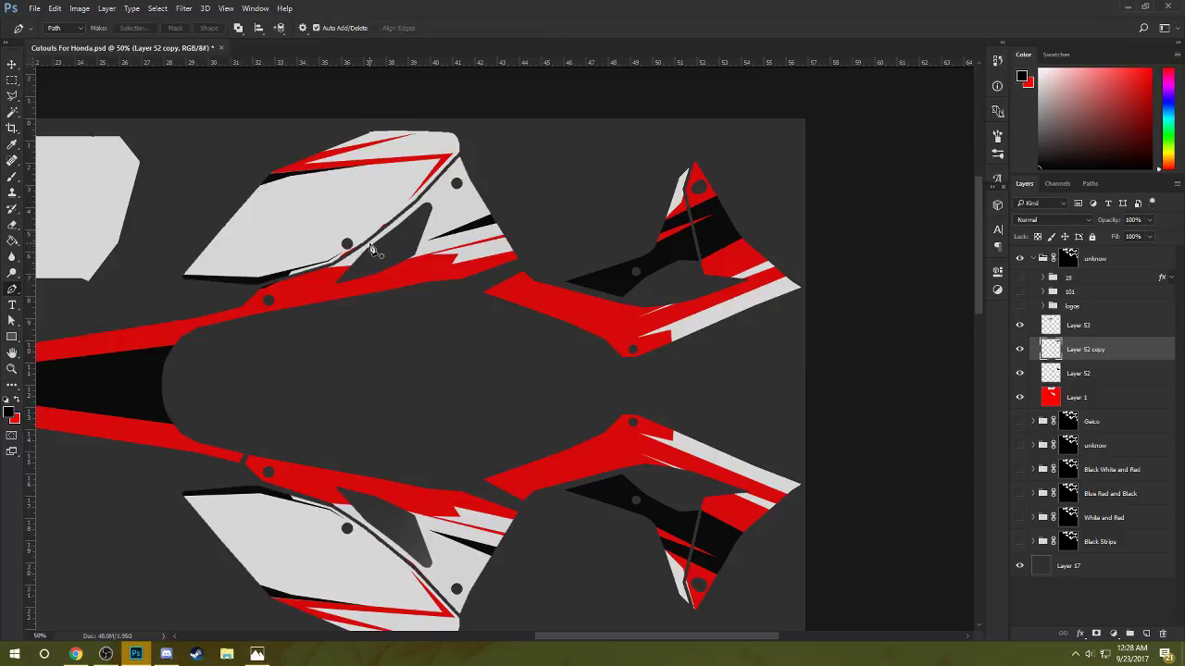
{"action": "key", "text": "v"}
{"action": "left_click", "coordinate": [359, 246]}
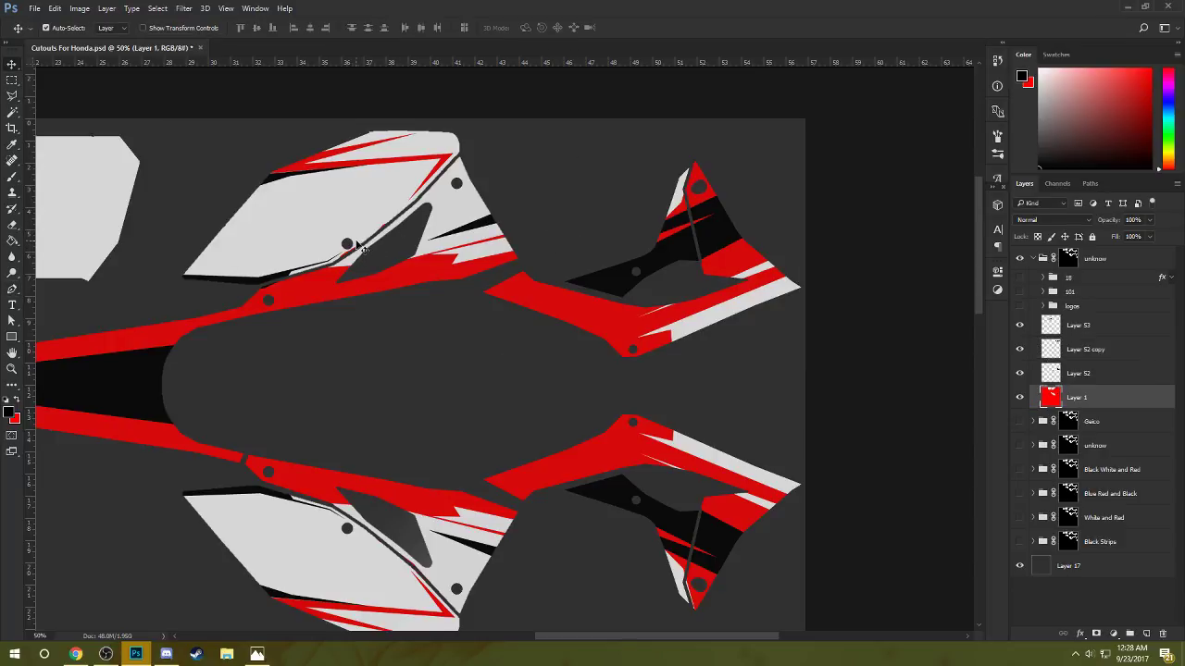
{"action": "key", "text": "b"}
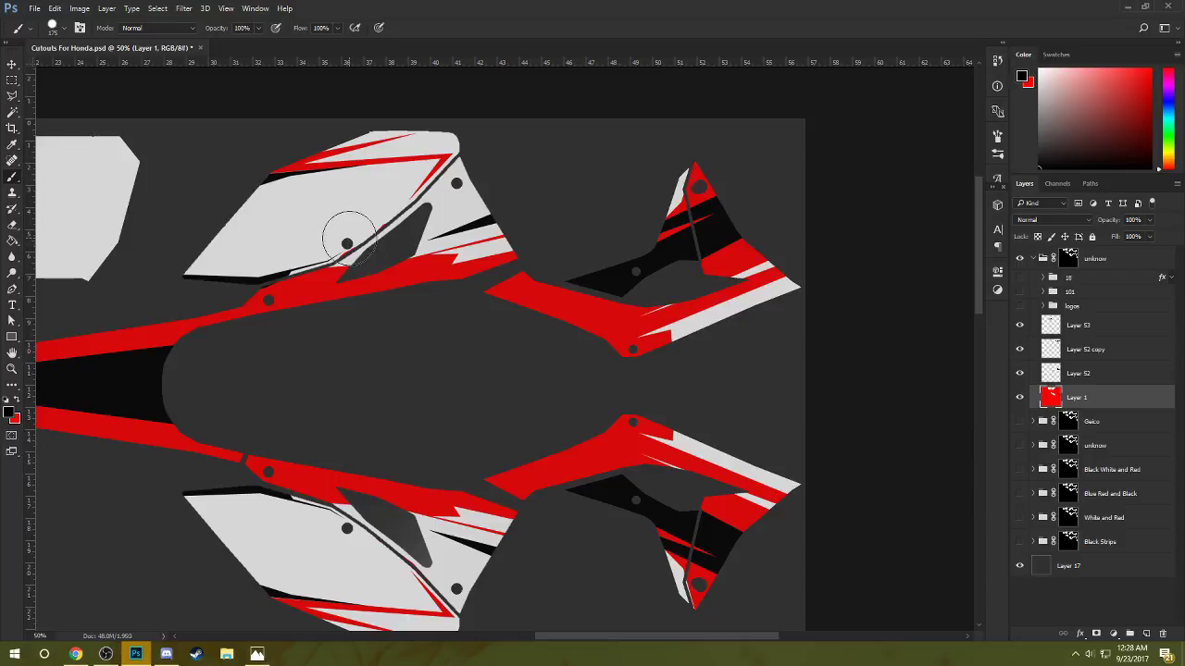
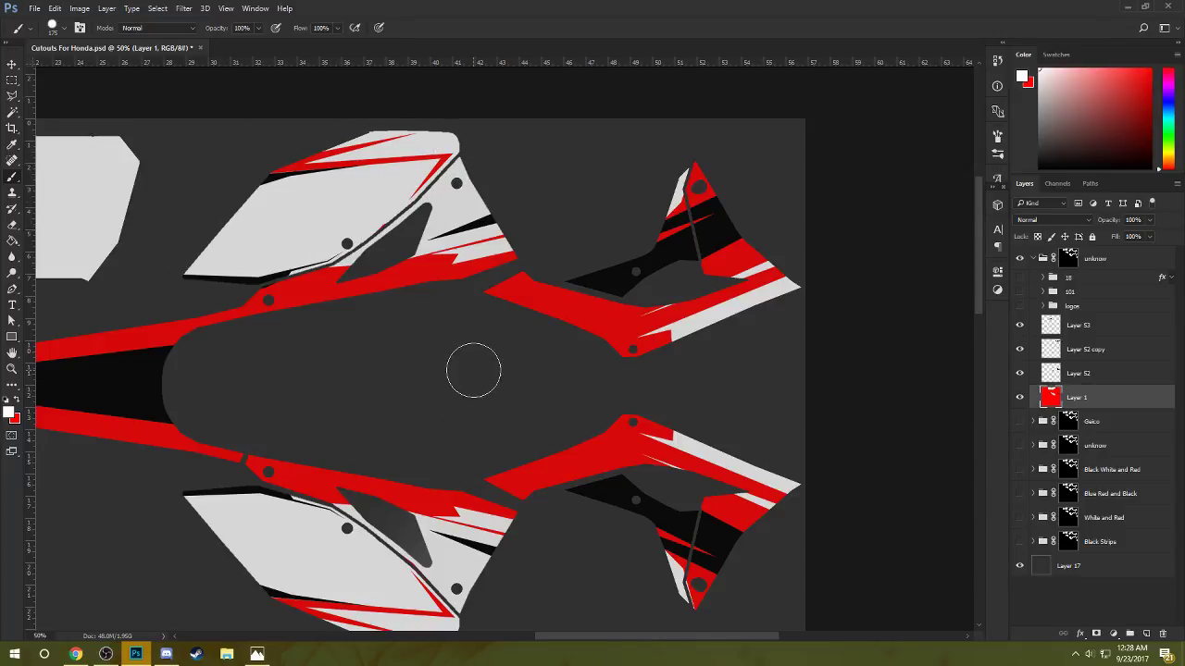
- Toggle the visibility of Layers 52, 52 copy and 53 to check their contents, and make Layer 53 active with the Pen tool ready
{"action": "left_click_drag", "start_coordinate": [480, 404], "coordinate": [569, 273]}
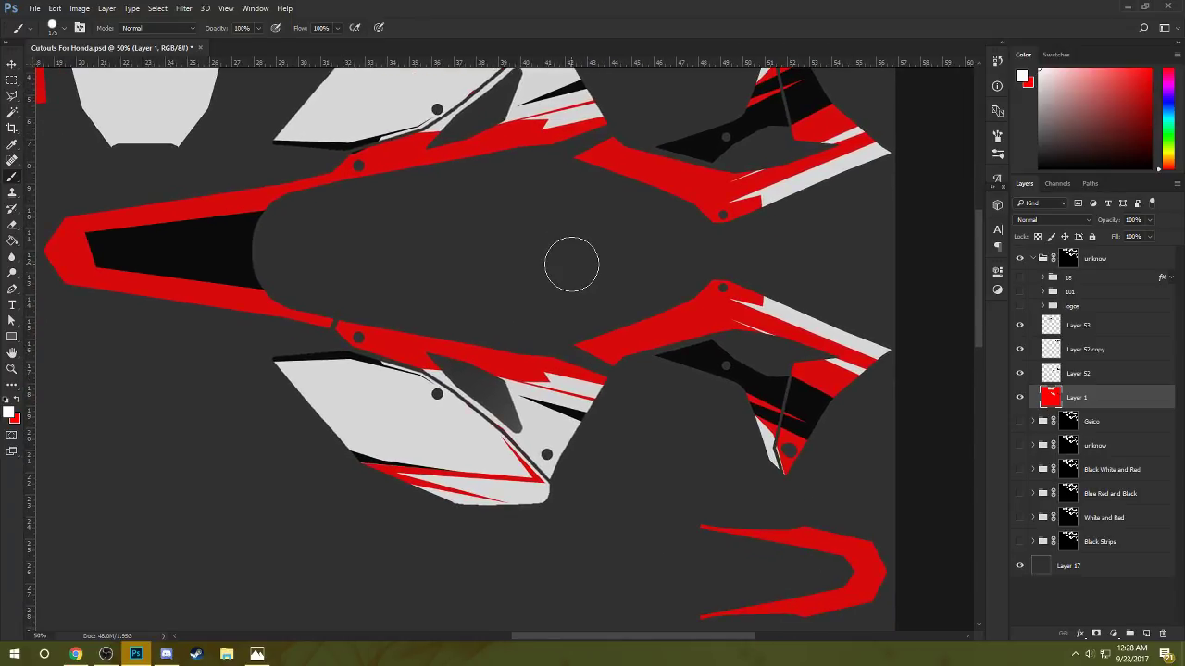
{"action": "key", "text": "ctrl+minus"}
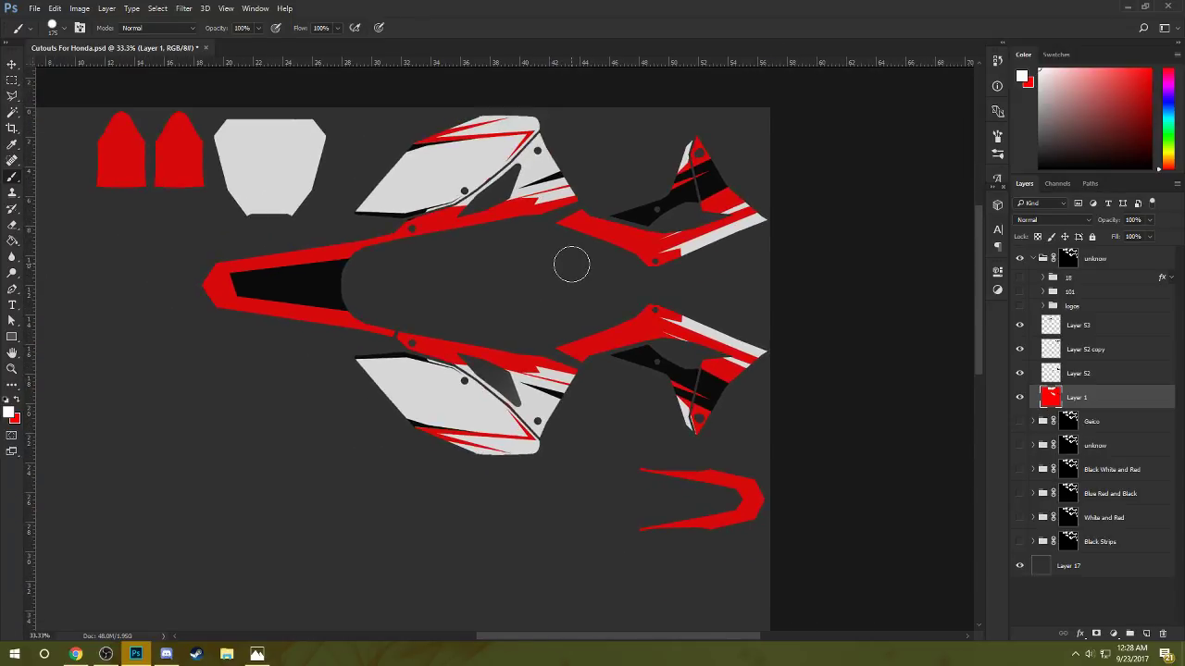
{"action": "key", "text": "p"}
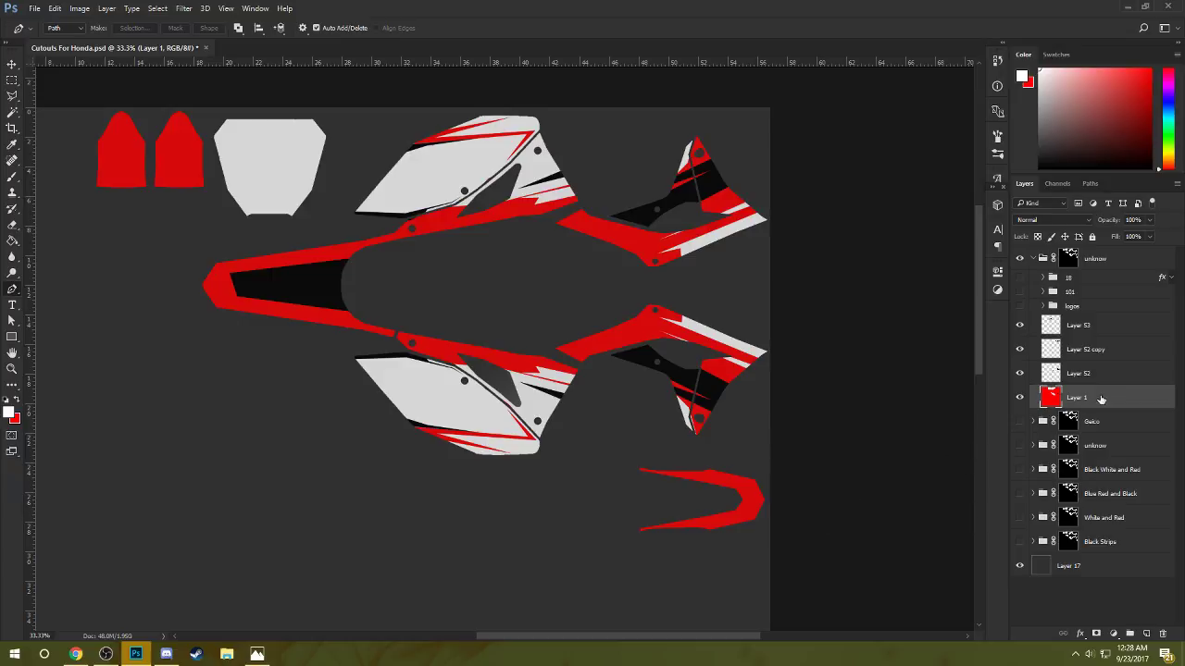
{"action": "left_click", "coordinate": [1022, 374]}
{"action": "left_click", "coordinate": [1022, 374]}
{"action": "left_click", "coordinate": [1020, 349]}
{"action": "left_click", "coordinate": [1019, 349]}
{"action": "left_click", "coordinate": [1019, 325]}
{"action": "left_click", "coordinate": [1019, 324]}
{"action": "left_click", "coordinate": [1128, 326]}
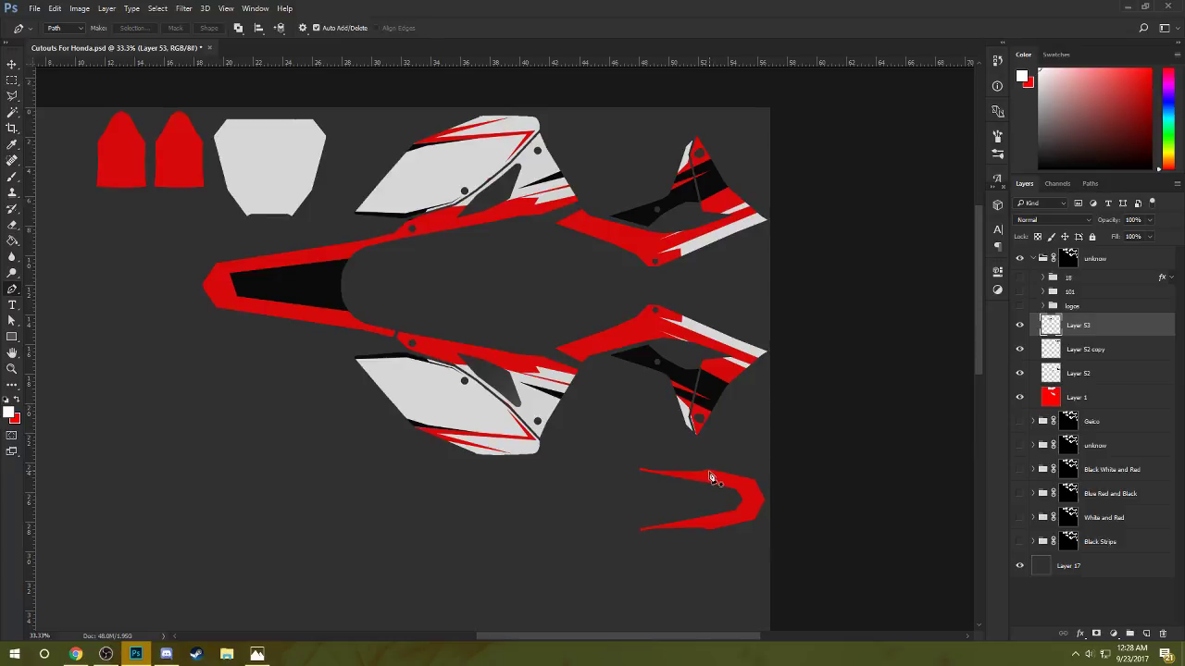
- Draw a zigzag pen path across the tip of the red U-shaped cutout, with its middle point aligned to the inner notch
{"action": "left_click", "coordinate": [707, 472]}
{"action": "left_click", "coordinate": [754, 493]}
{"action": "left_click", "coordinate": [742, 497]}
{"action": "left_click", "coordinate": [710, 531]}
{"action": "key", "text": "ctrl+plus"}
{"action": "key", "text": "ctrl+plus"}
{"action": "key", "text": "ctrl+plus"}
{"action": "key", "text": "ctrl+plus"}
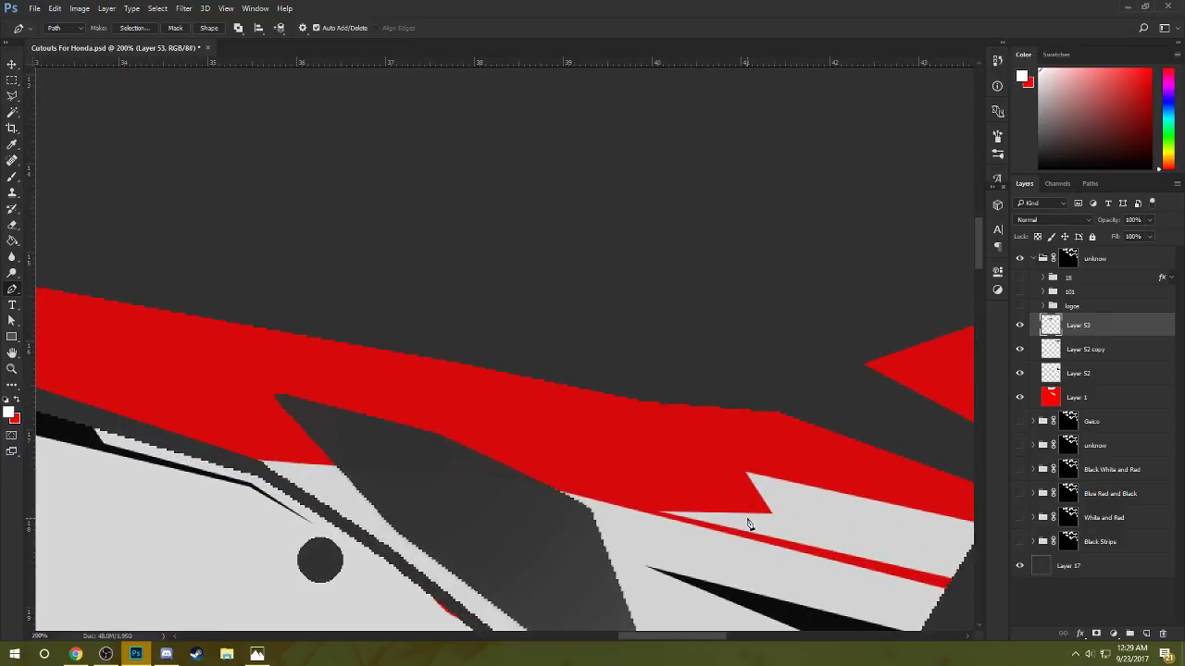
{"action": "left_click_drag", "start_coordinate": [951, 615], "coordinate": [371, 218]}
{"action": "left_click_drag", "start_coordinate": [932, 595], "coordinate": [355, 204]}
{"action": "left_click_drag", "start_coordinate": [702, 449], "coordinate": [381, 228]}
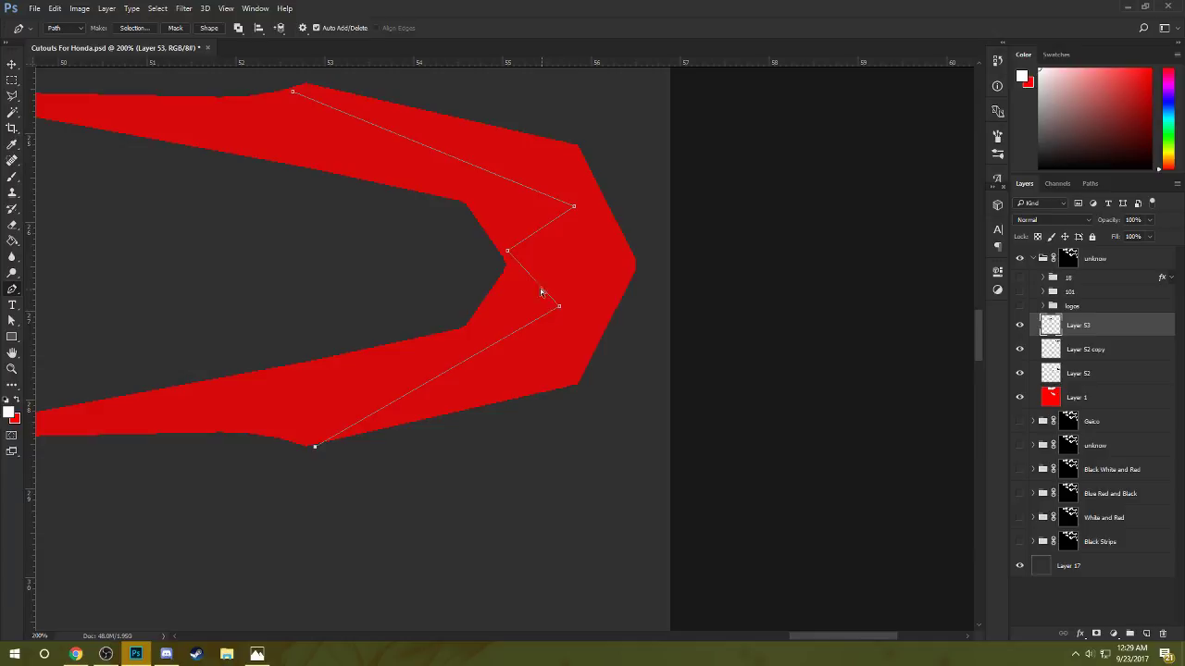
{"action": "left_click_drag", "start_coordinate": [507, 252], "coordinate": [508, 263]}
{"action": "left_click_drag", "start_coordinate": [560, 309], "coordinate": [567, 317]}
- Extend the path in a curve around the outside of the cutout's tip and align the zigzag's ends with the upper and lower corners
{"action": "left_click", "coordinate": [250, 582]}
{"action": "left_click_drag", "start_coordinate": [448, 529], "coordinate": [515, 500]}
{"action": "left_click_drag", "start_coordinate": [661, 396], "coordinate": [677, 385]}
{"action": "left_click_drag", "start_coordinate": [735, 263], "coordinate": [731, 224]}
{"action": "left_click_drag", "start_coordinate": [677, 165], "coordinate": [644, 140]}
{"action": "left_click", "coordinate": [595, 110]}
{"action": "left_click", "coordinate": [521, 89]}
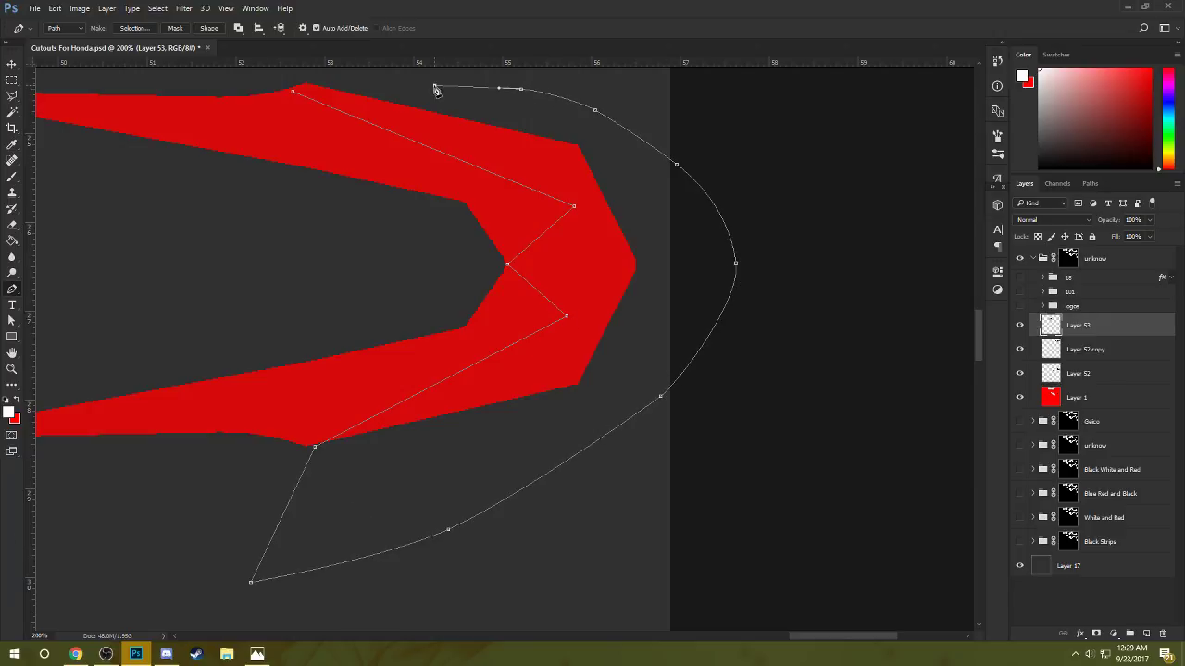
{"action": "left_click", "coordinate": [434, 85]}
{"action": "left_click_drag", "start_coordinate": [390, 82], "coordinate": [377, 81]}
{"action": "left_click_drag", "start_coordinate": [293, 93], "coordinate": [302, 85]}
{"action": "left_click_drag", "start_coordinate": [314, 448], "coordinate": [306, 449]}
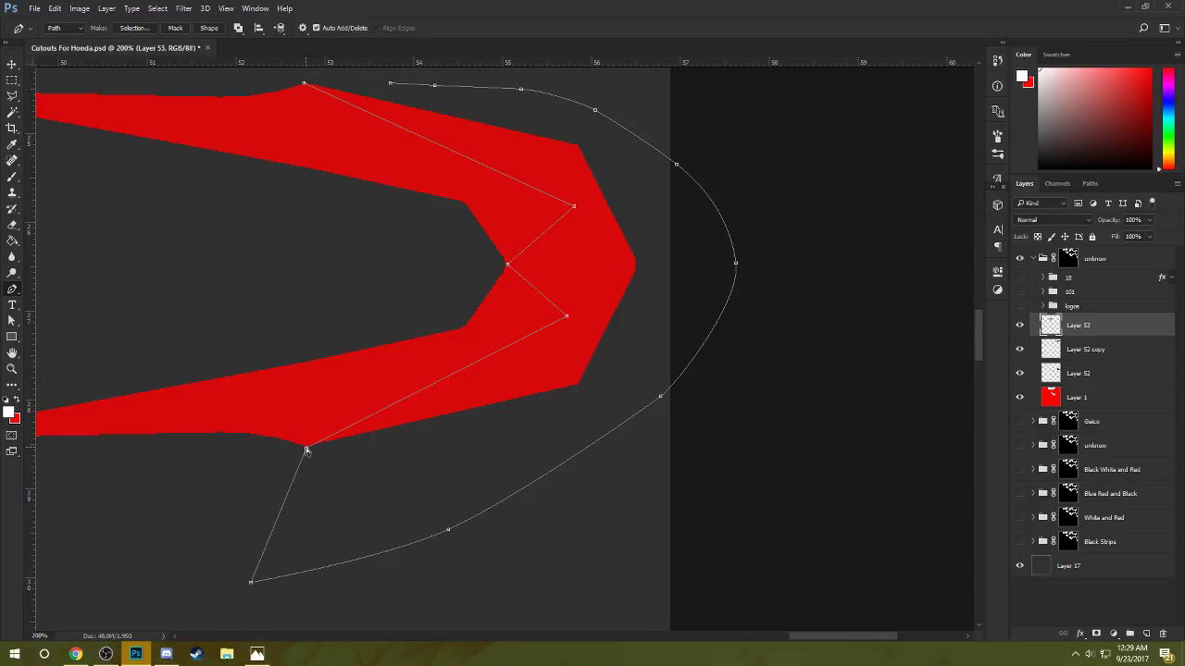
- Set the foreground colour to black, try a first fill of the path, and undo the fill and the stray anchor point
{"action": "left_click_drag", "start_coordinate": [1064, 91], "coordinate": [1037, 172]}
{"action": "left_click", "coordinate": [961, 293]}
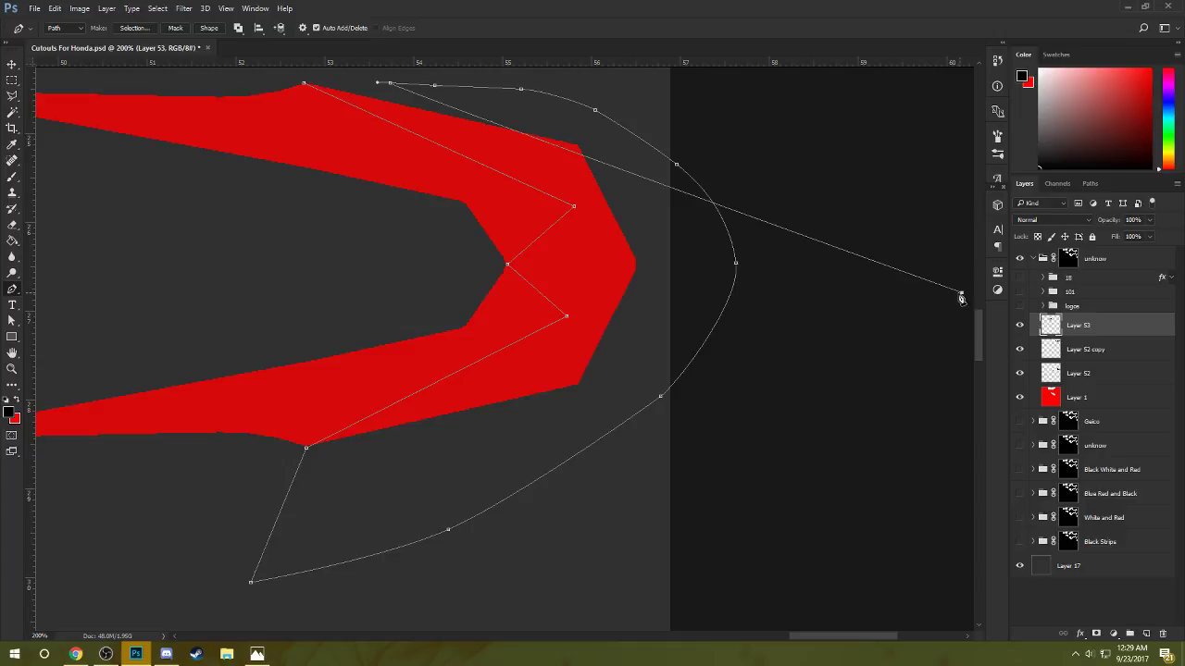
{"action": "right_click", "coordinate": [512, 400]}
{"action": "left_click", "coordinate": [556, 168]}
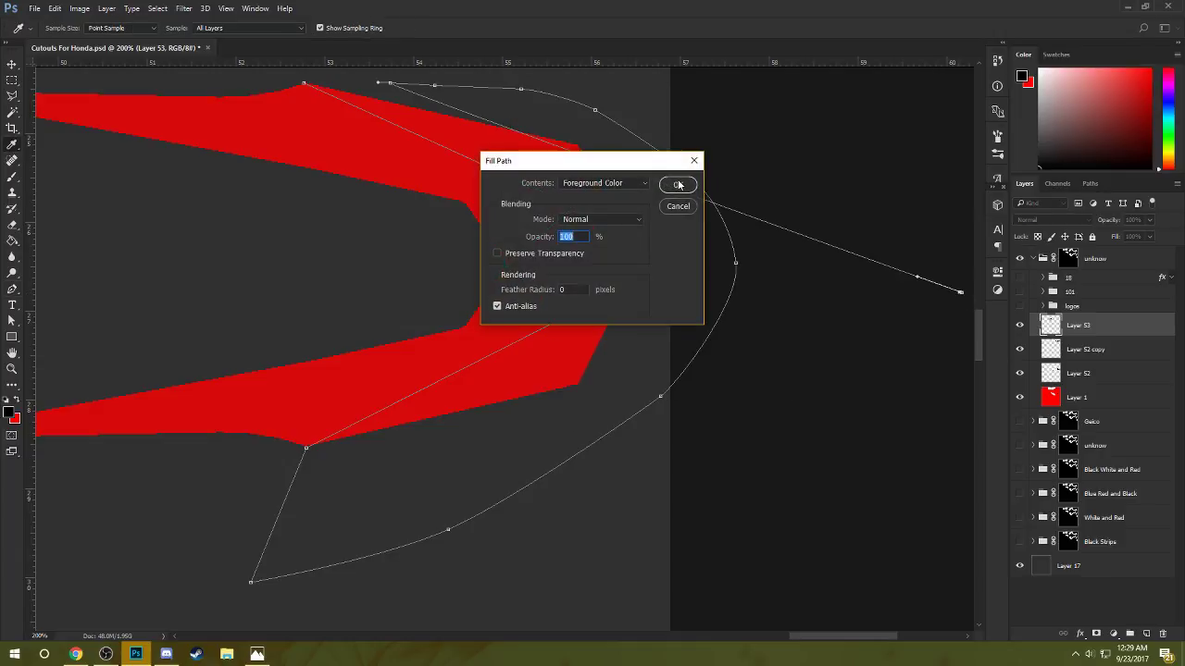
{"action": "left_click", "coordinate": [682, 190]}
{"action": "key", "text": "ctrl+z"}
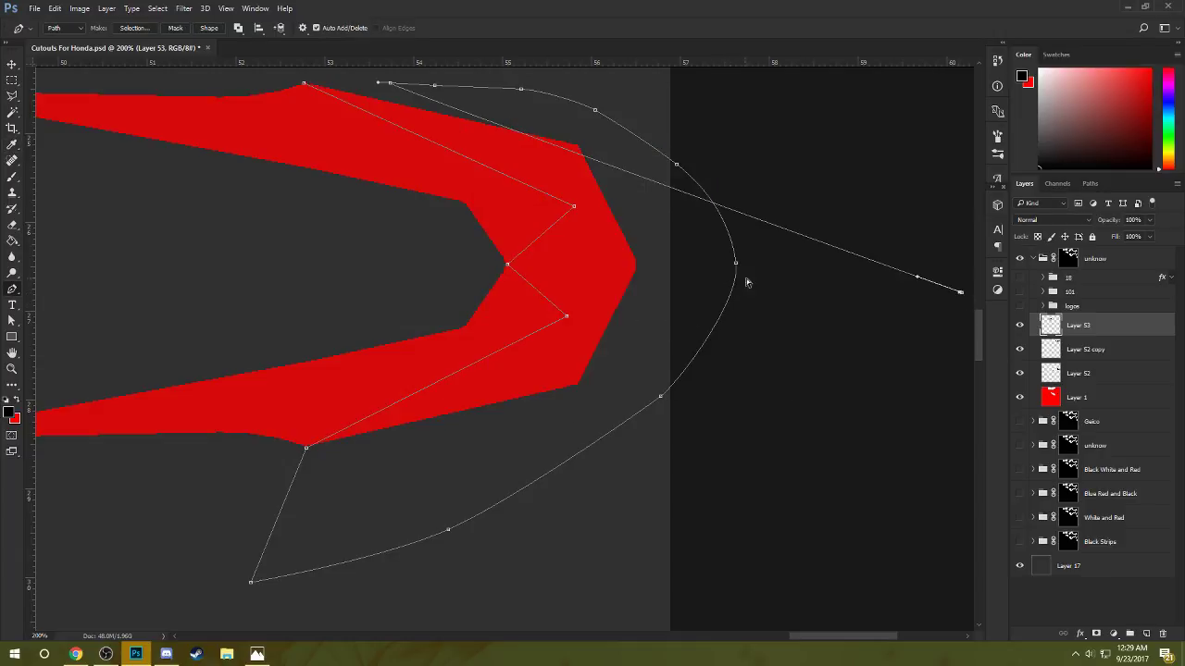
{"action": "key", "text": "ctrl+z"}
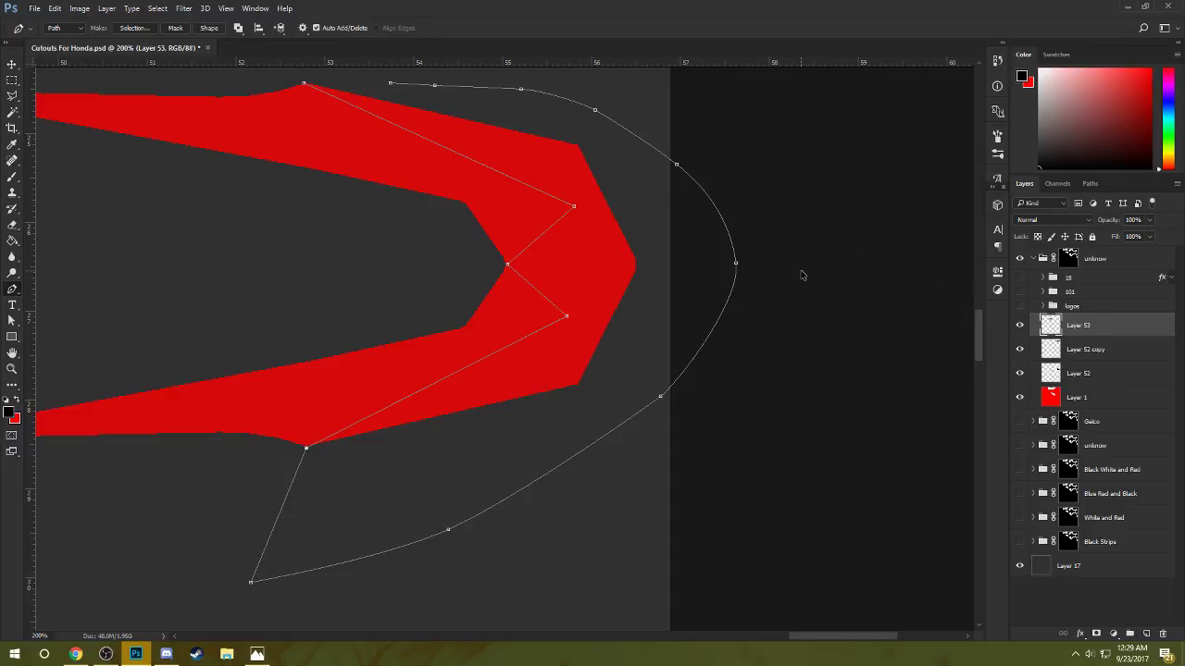
- Try filling the corrected tip path with black at the current zigzag shape, and undo the fill
{"action": "right_click", "coordinate": [596, 160]}
{"action": "left_click", "coordinate": [639, 239]}
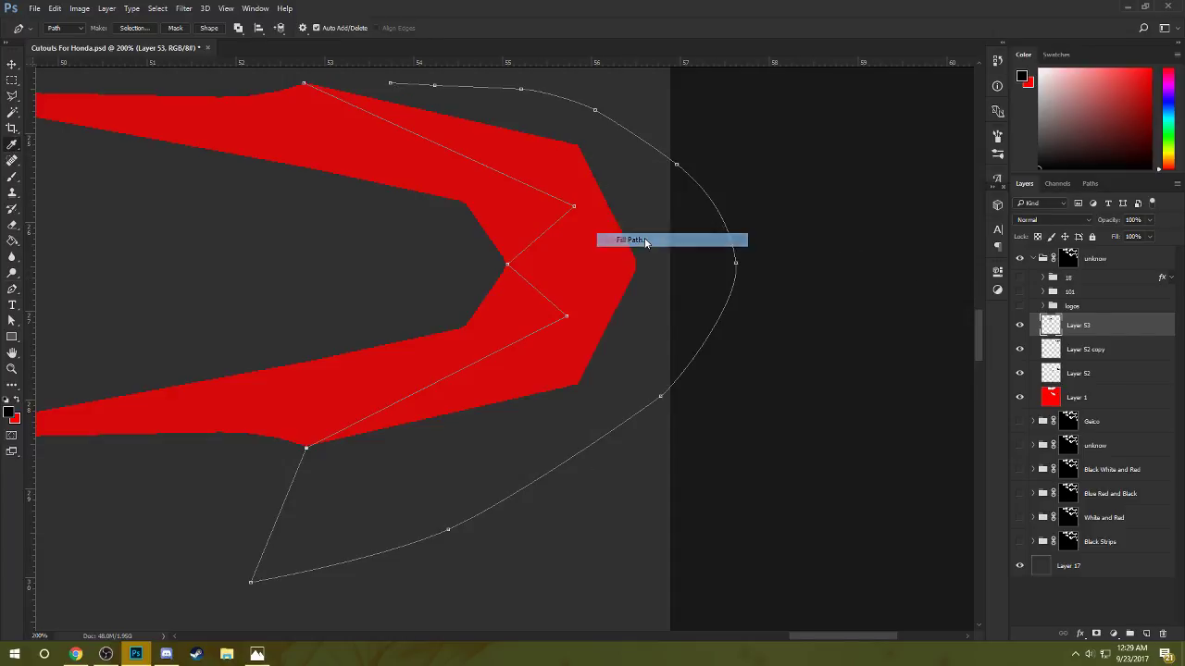
{"action": "left_click", "coordinate": [682, 191]}
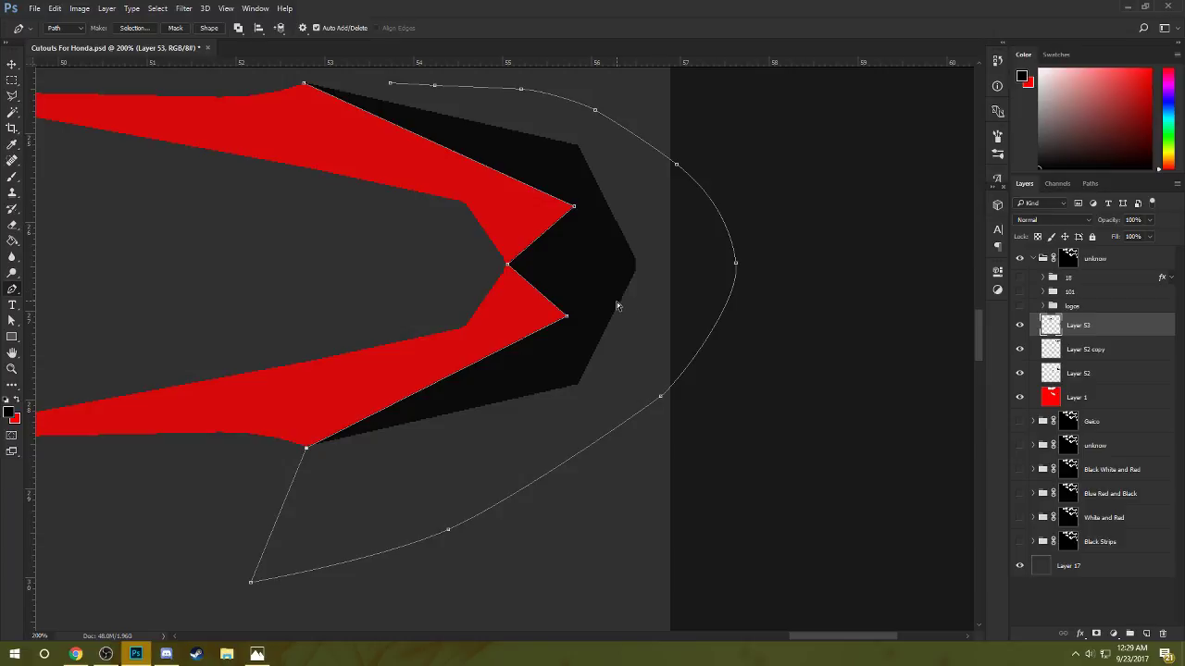
{"action": "key", "text": "ctrl+z"}
- Pull the two protruding zigzag points back toward the inner notch, fill the tip path with black and clear the path
{"action": "left_click_drag", "start_coordinate": [569, 320], "coordinate": [542, 315]}
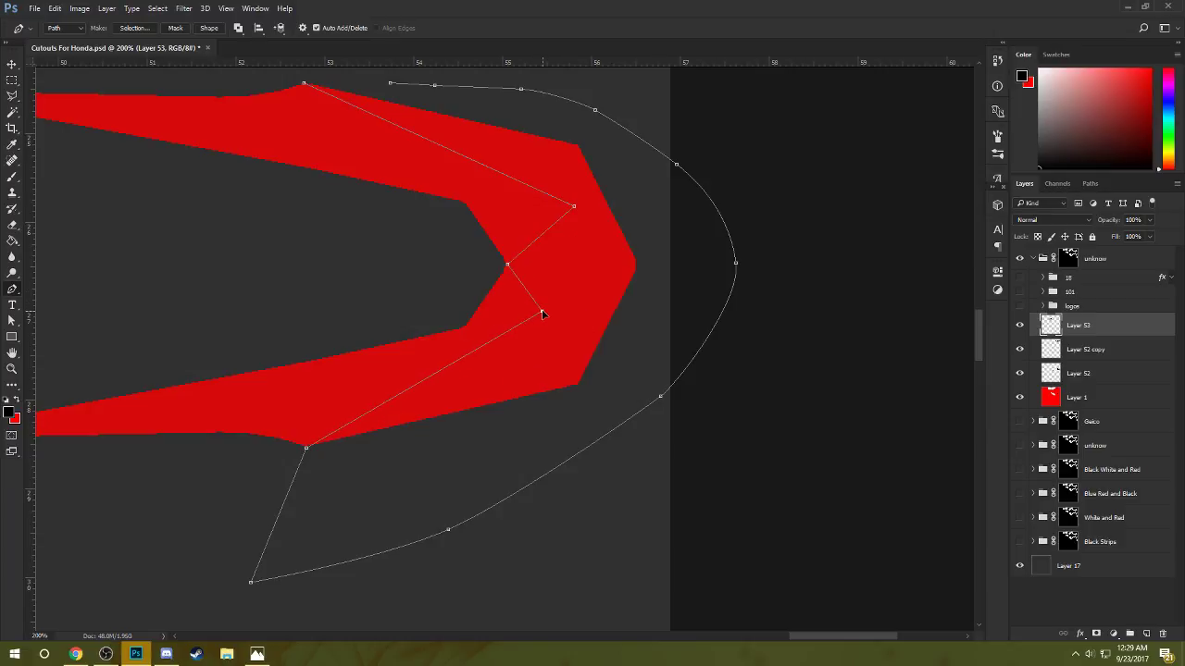
{"action": "left_click_drag", "start_coordinate": [575, 211], "coordinate": [547, 205]}
{"action": "right_click", "coordinate": [596, 235]}
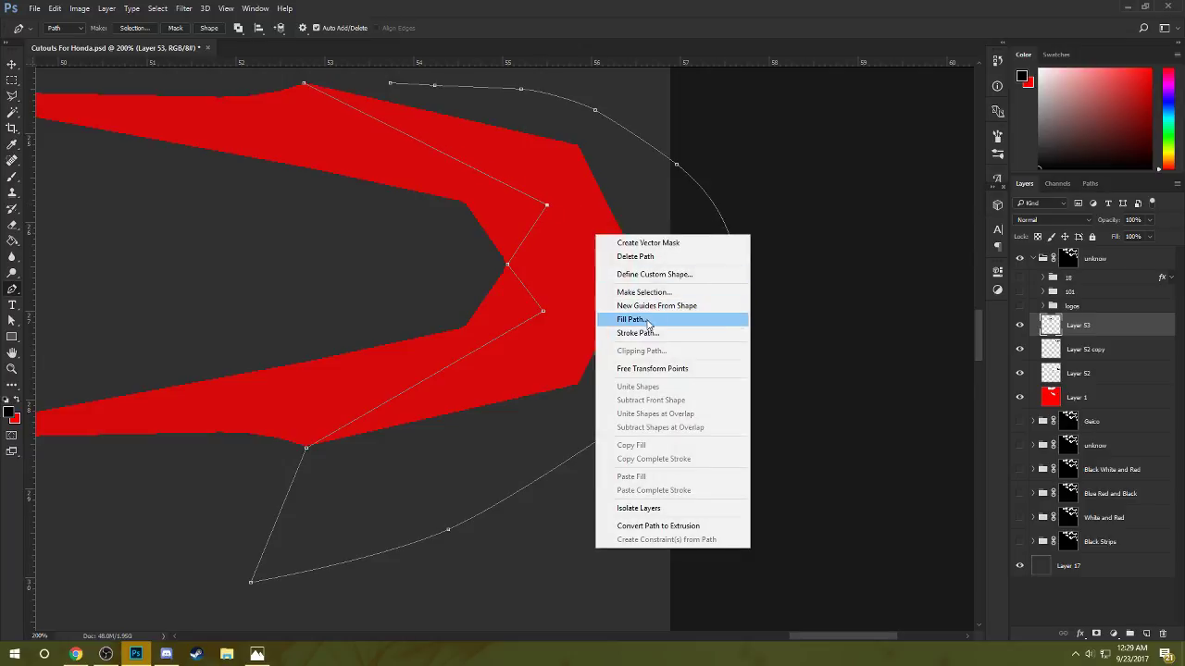
{"action": "left_click", "coordinate": [632, 320]}
{"action": "left_click", "coordinate": [681, 187]}
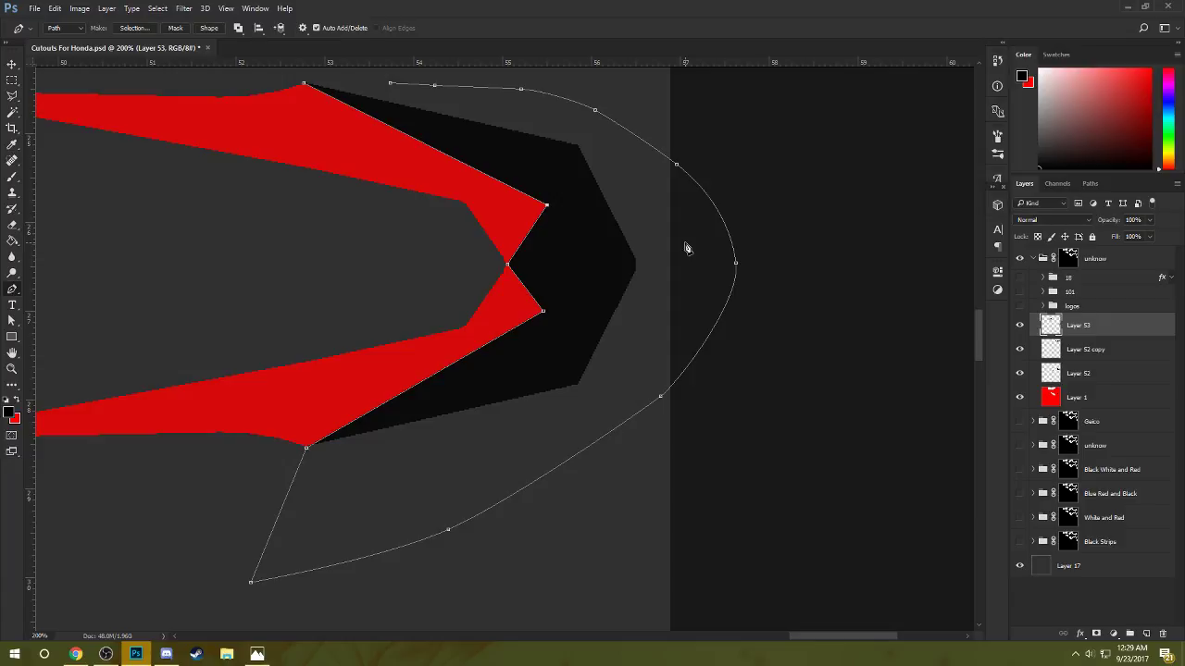
{"action": "key", "text": "Escape"}
{"action": "key", "text": "Escape"}
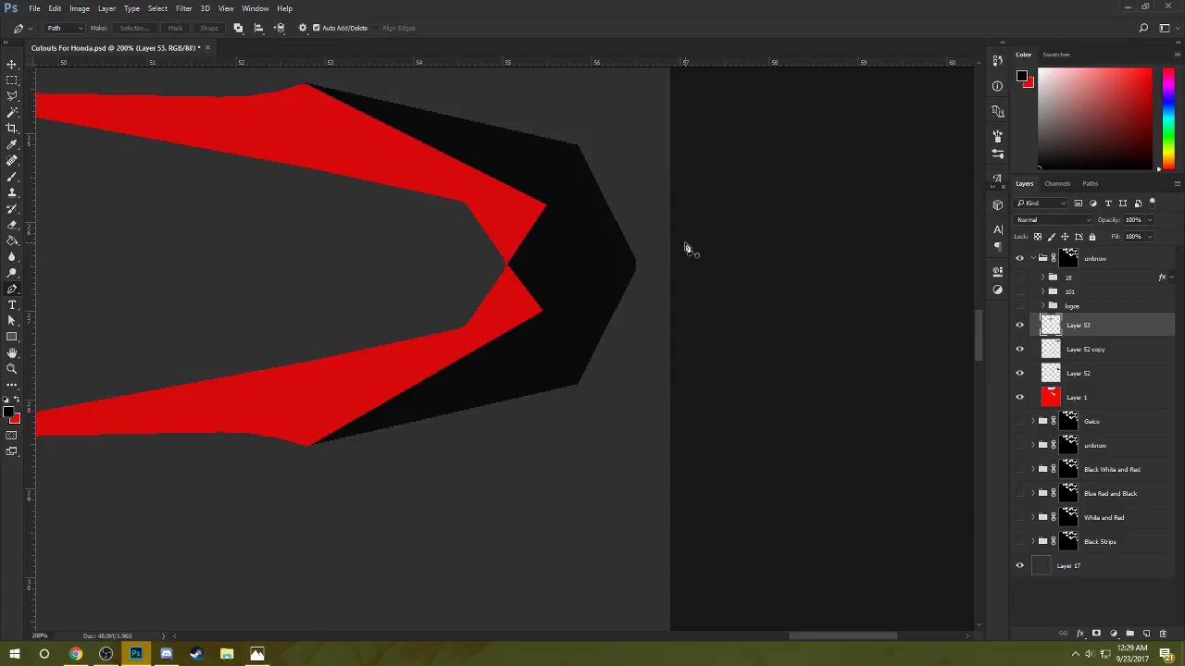
- Draw a pen path with a straight diagonal inner edge and a curved outer edge around the black tip's upper outer corner
{"action": "left_click", "coordinate": [637, 205]}
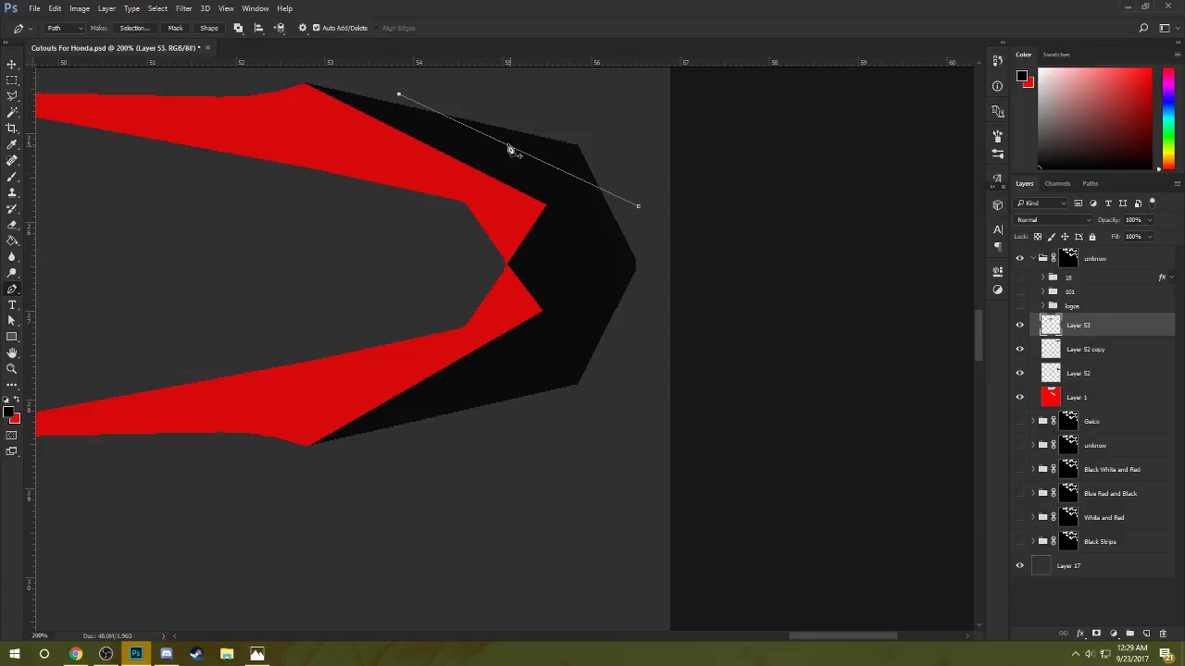
{"action": "left_click", "coordinate": [358, 87]}
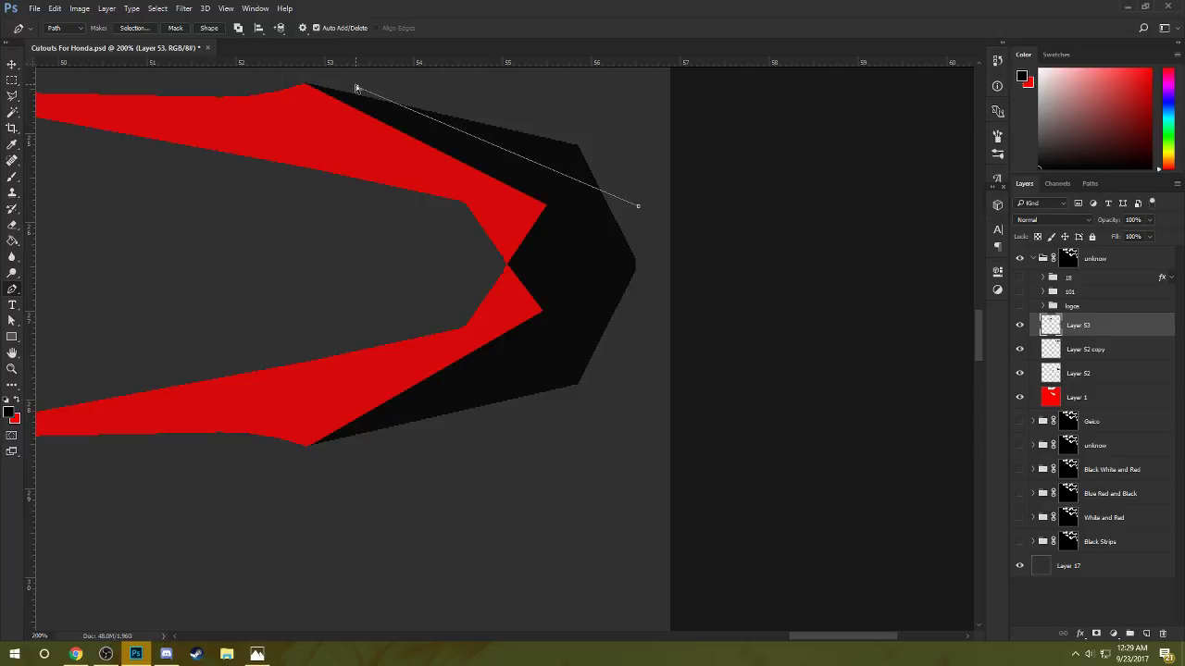
{"action": "left_click", "coordinate": [485, 99]}
{"action": "left_click", "coordinate": [547, 104]}
{"action": "left_click_drag", "start_coordinate": [605, 126], "coordinate": [638, 147]}
{"action": "left_click_drag", "start_coordinate": [652, 170], "coordinate": [655, 177]}
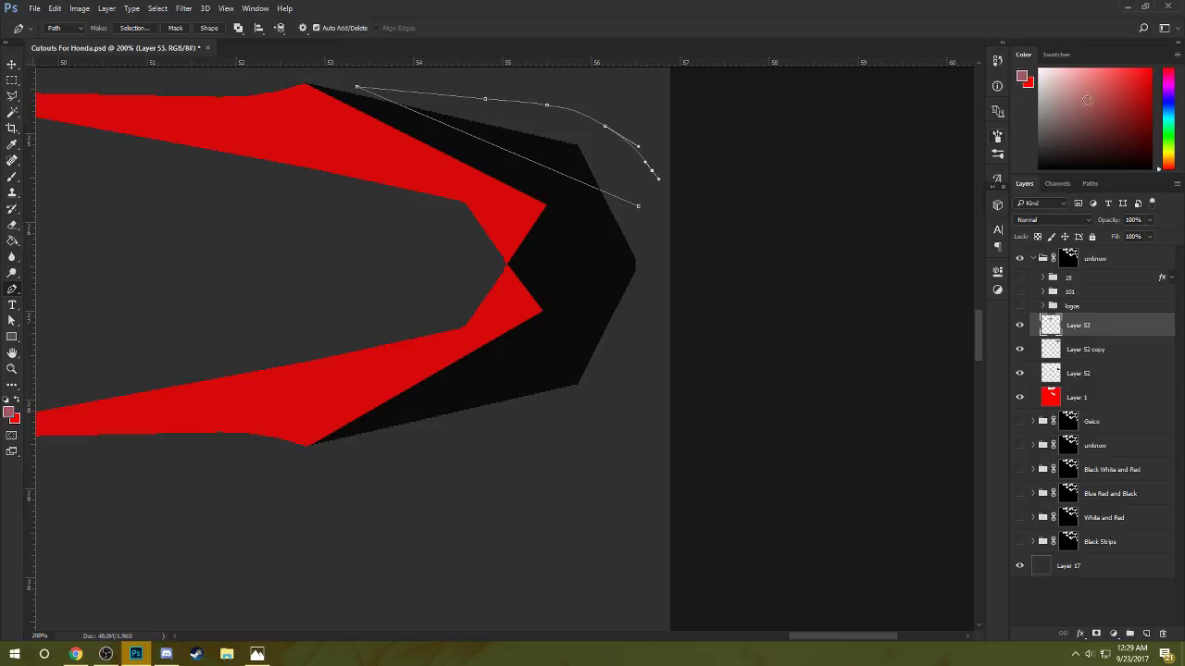
- Fill the upper corner path with white as an accent and clear the path
{"action": "right_click", "coordinate": [589, 167]}
{"action": "left_click", "coordinate": [636, 253]}
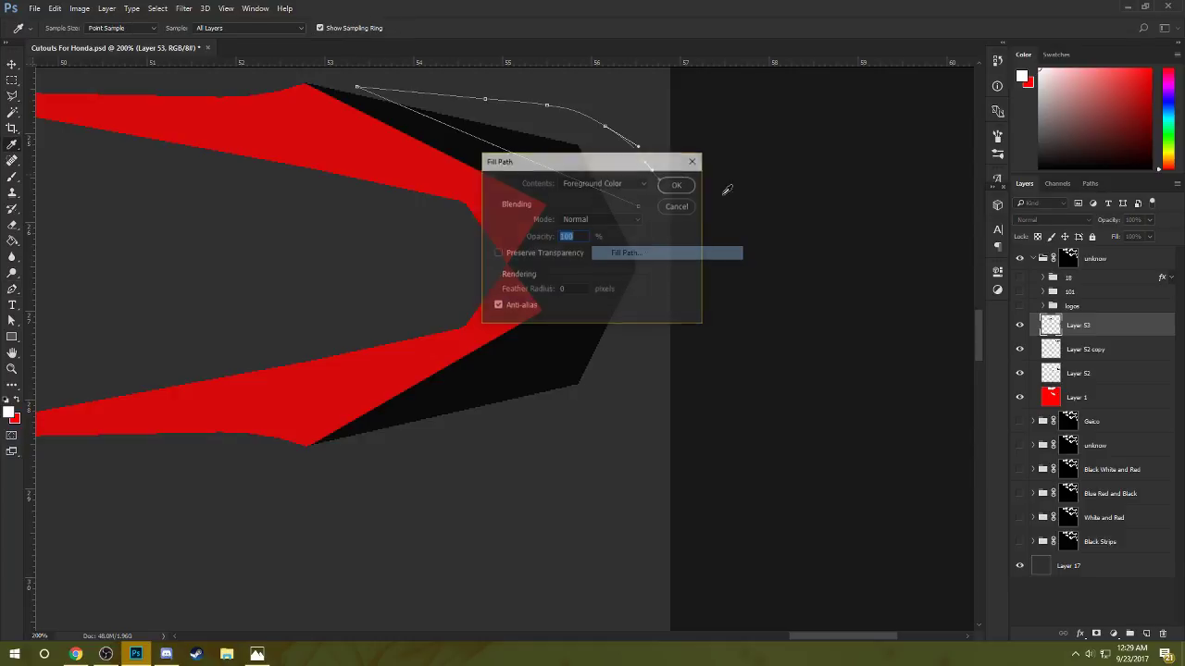
{"action": "left_click", "coordinate": [680, 183]}
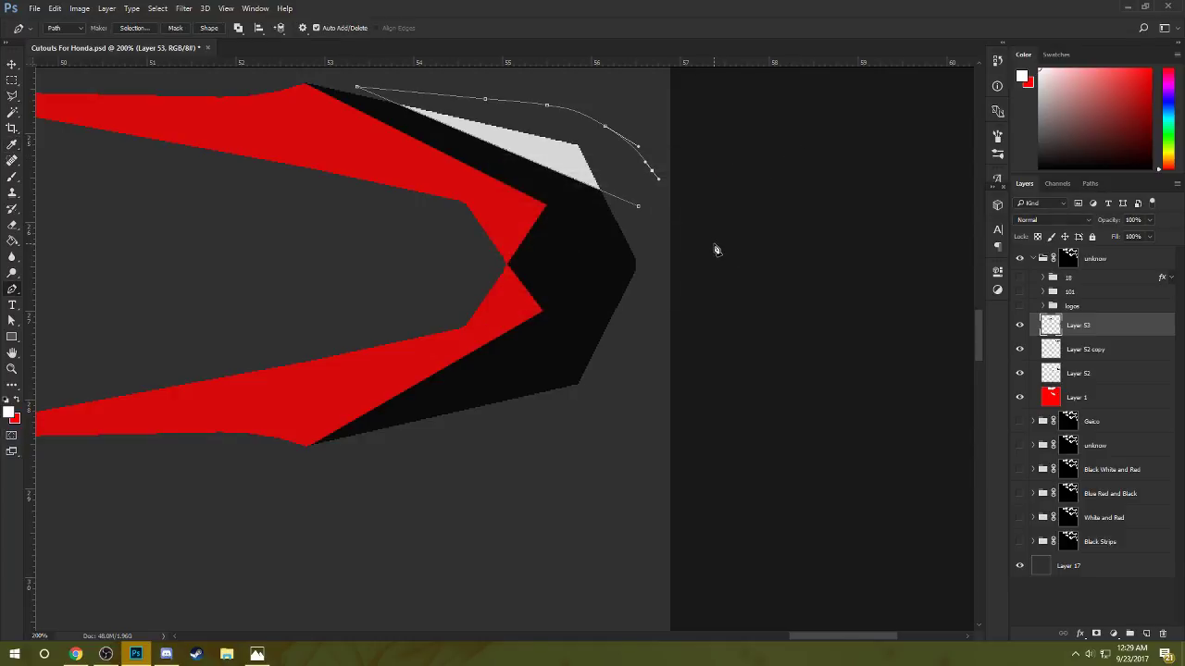
{"action": "key", "text": "Escape"}
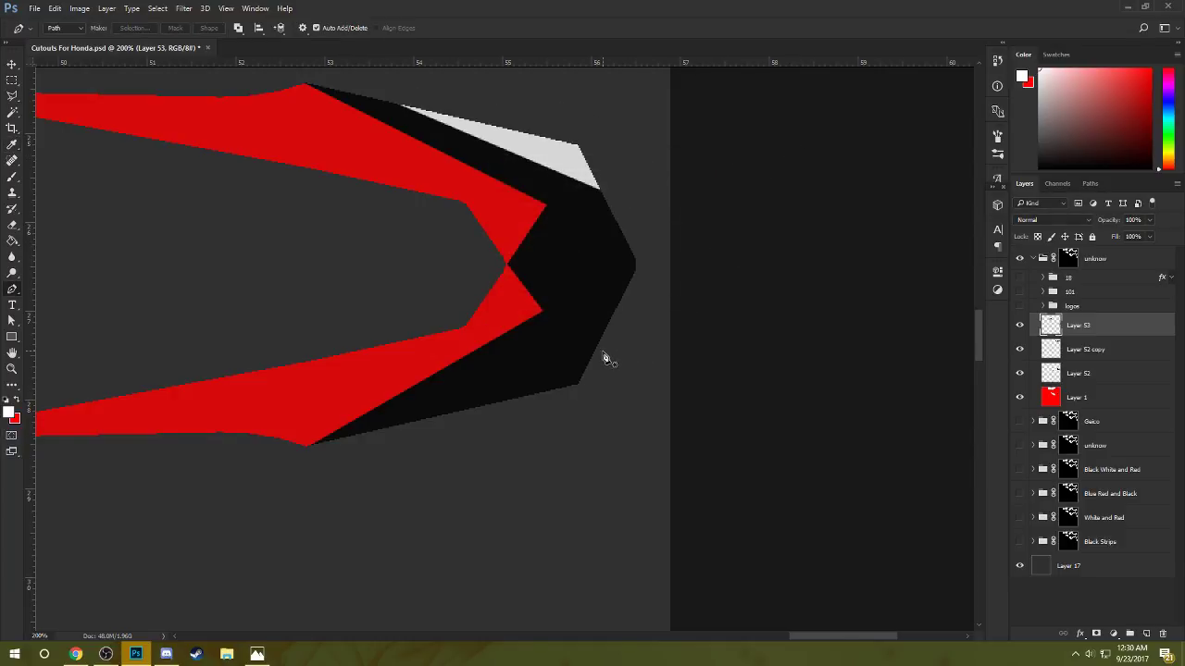
- Draw a straight diagonal pen line across the black tip's lower outer corner and reposition both of its endpoints
{"action": "left_click", "coordinate": [609, 352]}
{"action": "left_click", "coordinate": [390, 433]}
{"action": "left_click_drag", "start_coordinate": [392, 435], "coordinate": [365, 445]}
{"action": "left_click_drag", "start_coordinate": [611, 348], "coordinate": [620, 327]}
- Undo the misplaced point below the cutout and add one just outside the tip's lower outer corner instead
{"action": "left_click", "coordinate": [442, 491]}
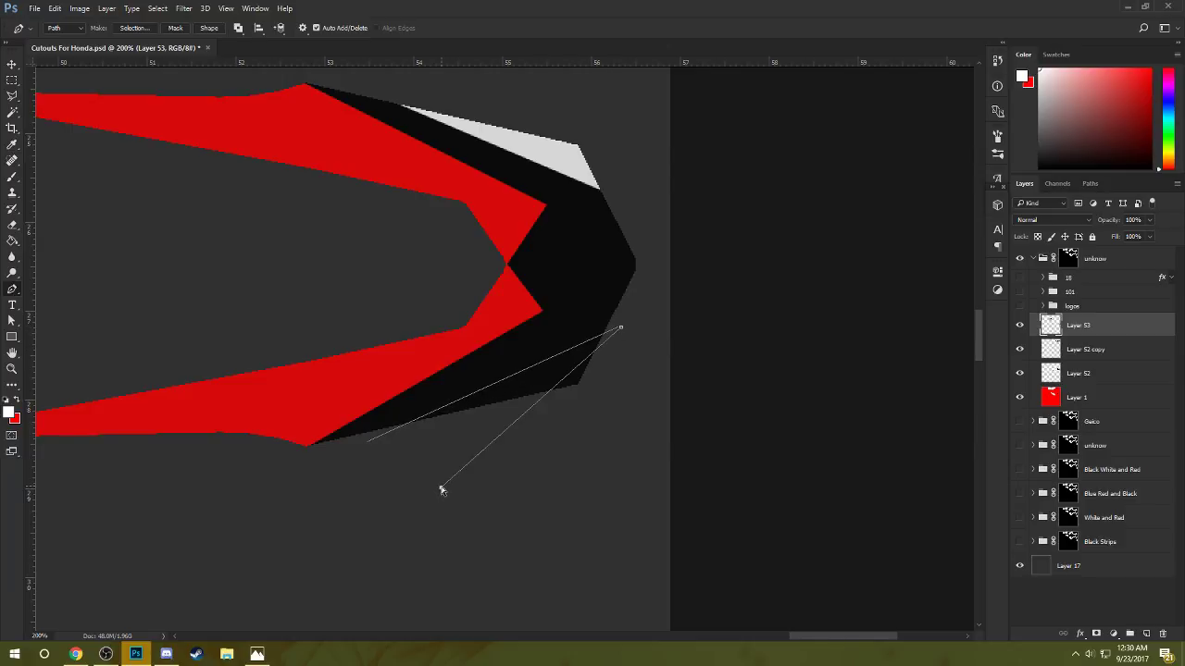
{"action": "key", "text": "ctrl+alt+z"}
{"action": "key", "text": "ctrl+alt+z"}
{"action": "key", "text": "ctrl+alt+z"}
{"action": "key", "text": "ctrl+alt+z"}
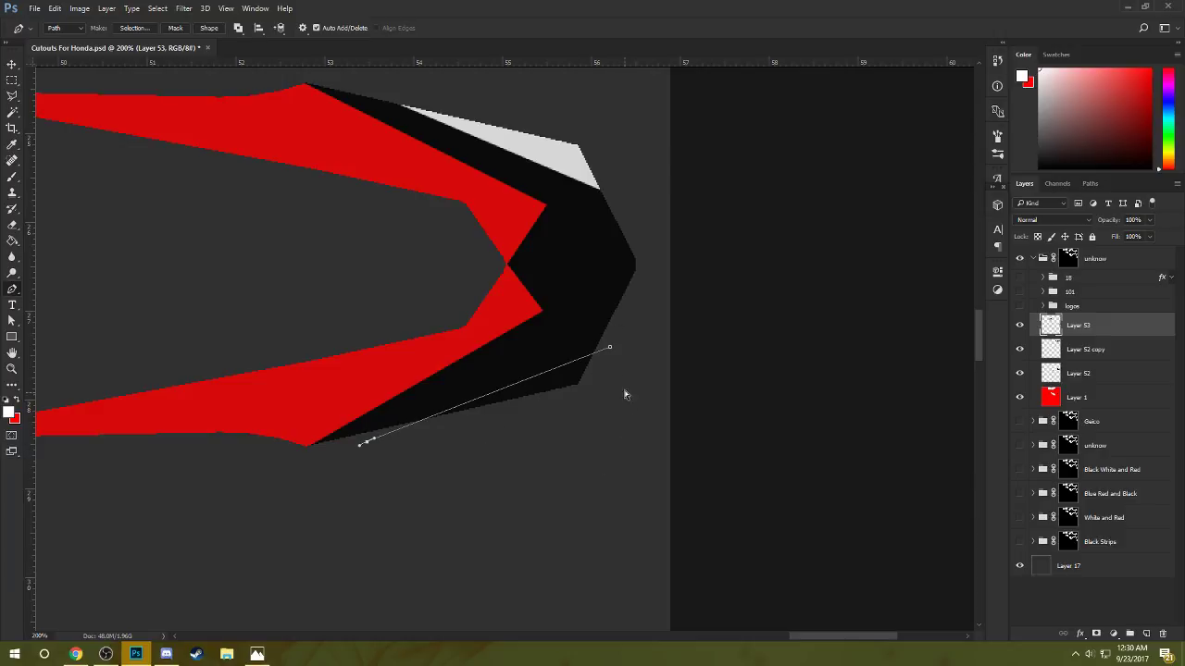
{"action": "key", "text": "ctrl+shift+z"}
{"action": "key", "text": "ctrl+shift+z"}
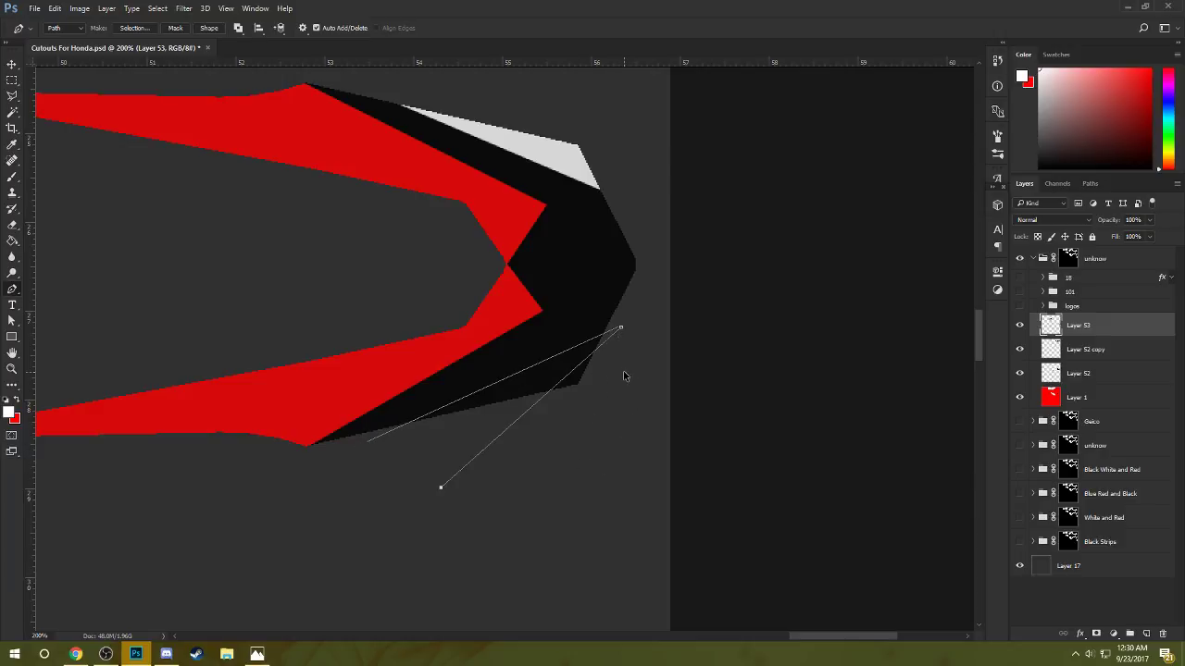
{"action": "key", "text": "ctrl+alt+z"}
{"action": "left_click", "coordinate": [625, 383]}
- Try filling the lower corner path with white, and undo the fill
{"action": "right_click", "coordinate": [552, 347]}
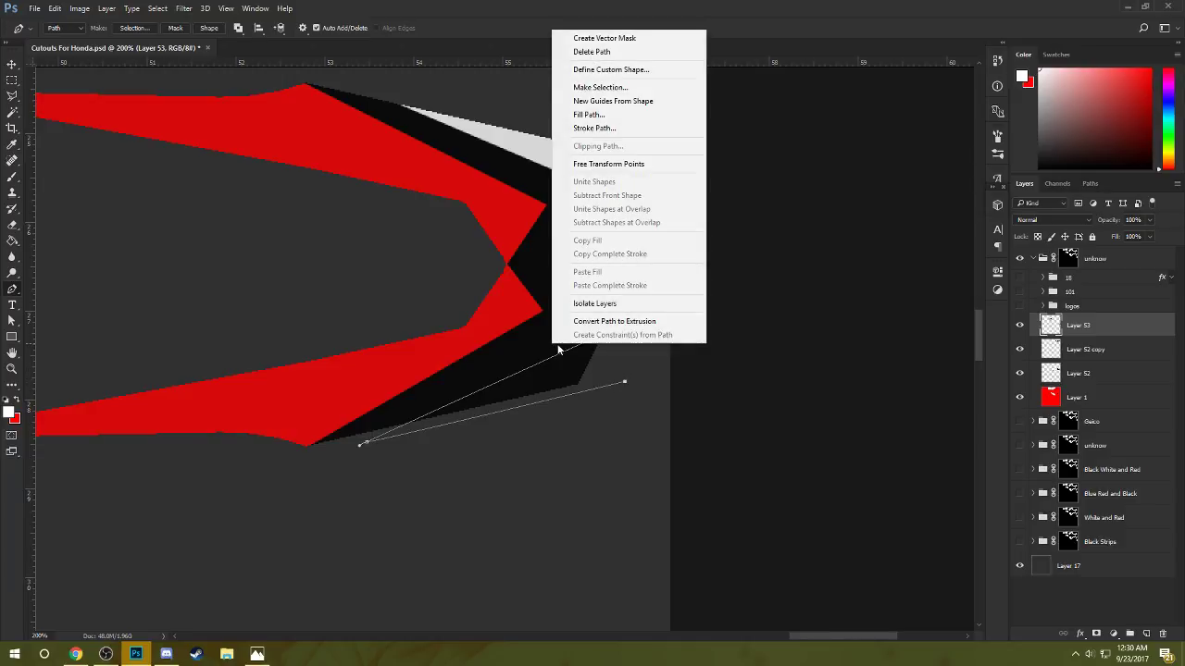
{"action": "left_click", "coordinate": [611, 114]}
{"action": "left_click", "coordinate": [677, 184]}
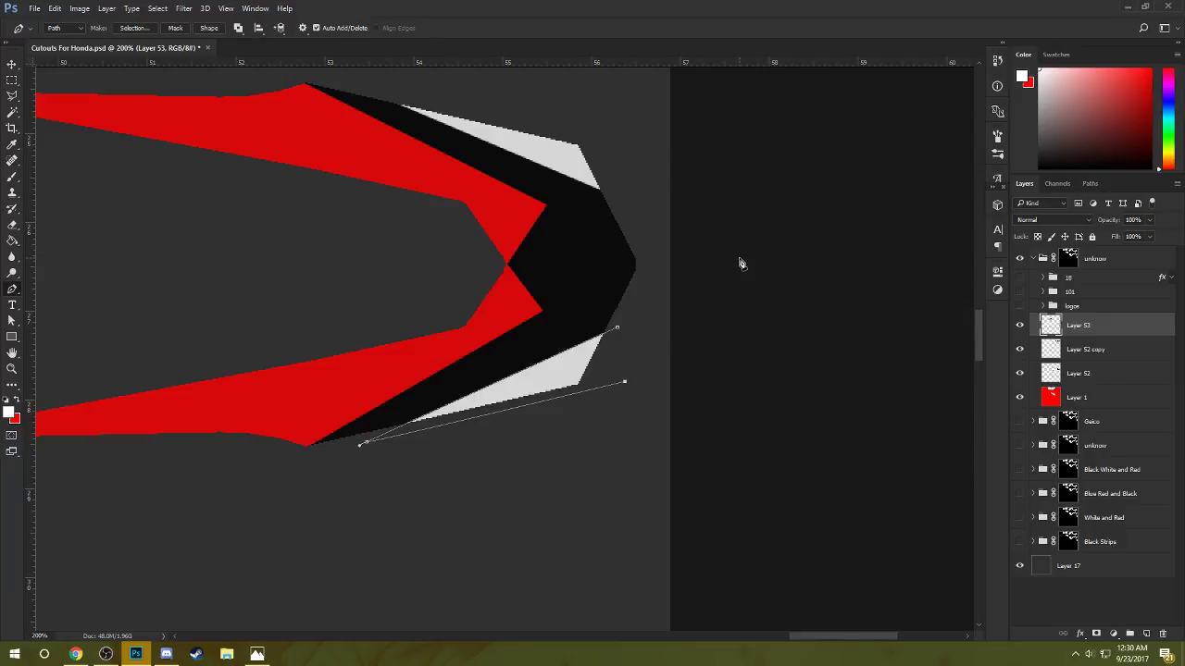
{"action": "key", "text": "ctrl+z"}
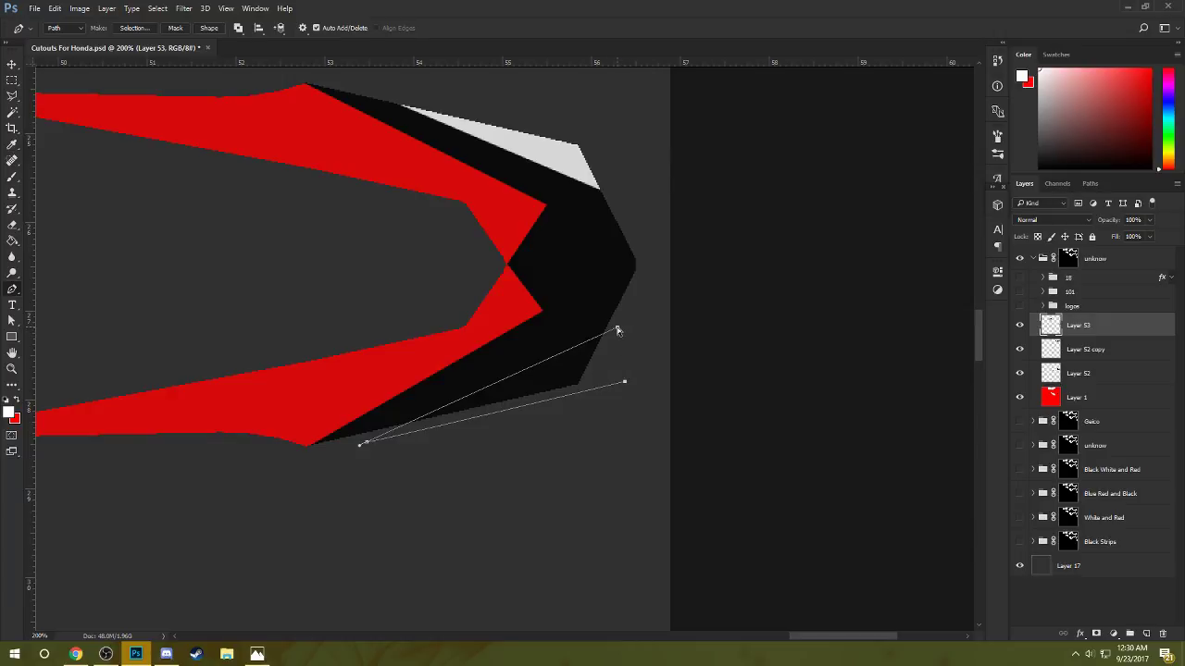
- Nudge both ends of the lower diagonal edge slightly, try another white fill of the path, and undo it
{"action": "left_click_drag", "start_coordinate": [617, 328], "coordinate": [617, 331]}
{"action": "left_click_drag", "start_coordinate": [368, 445], "coordinate": [371, 450]}
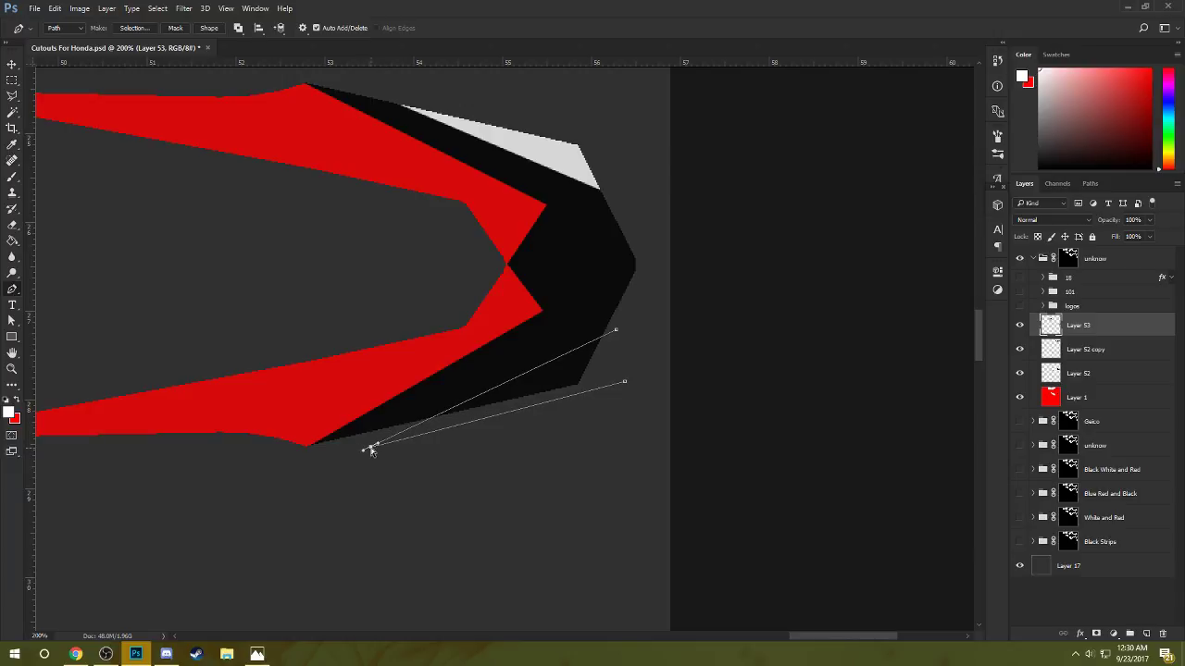
{"action": "right_click", "coordinate": [582, 388]}
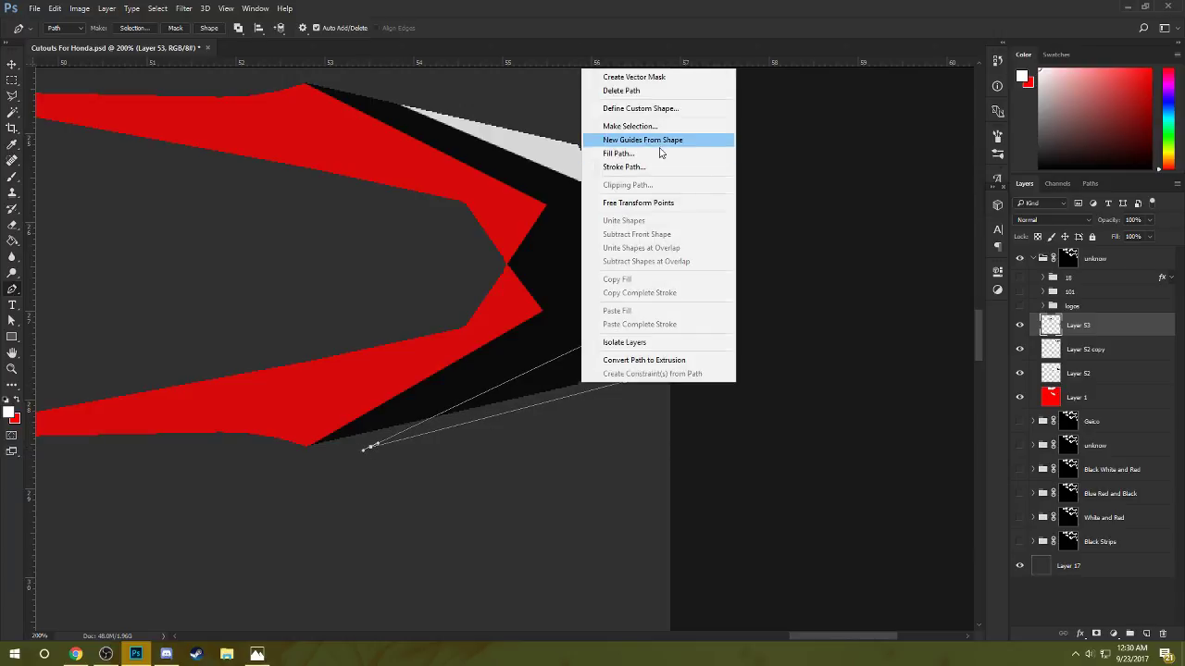
{"action": "left_click", "coordinate": [619, 153]}
{"action": "left_click", "coordinate": [677, 181]}
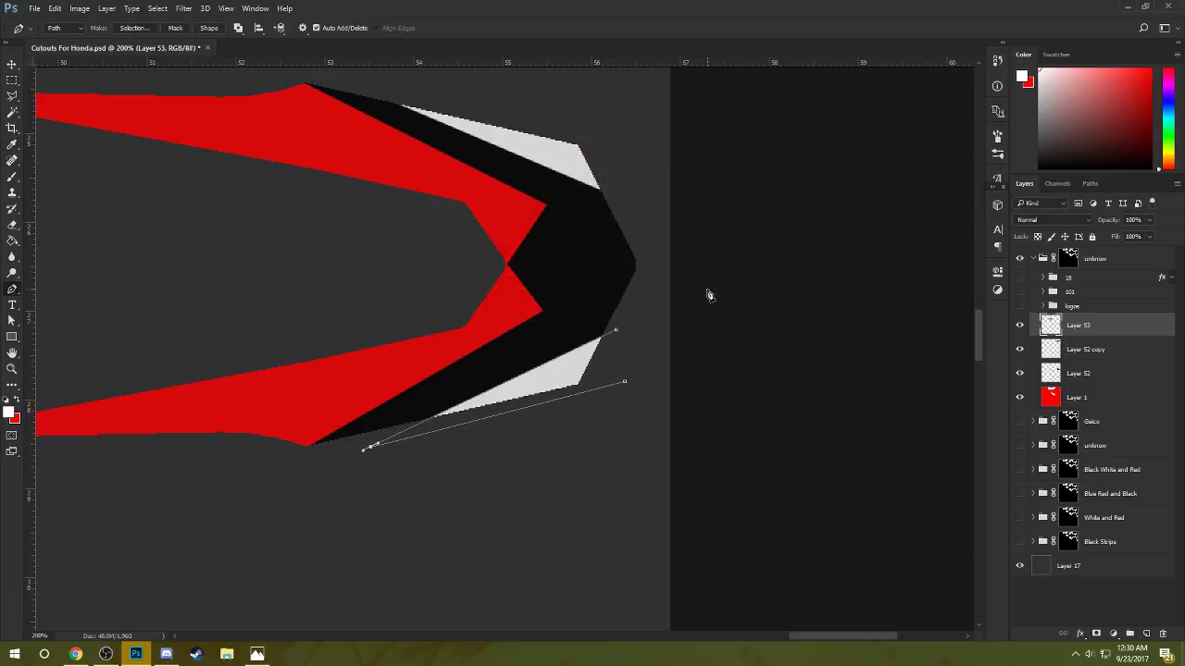
{"action": "key", "text": "ctrl+z"}
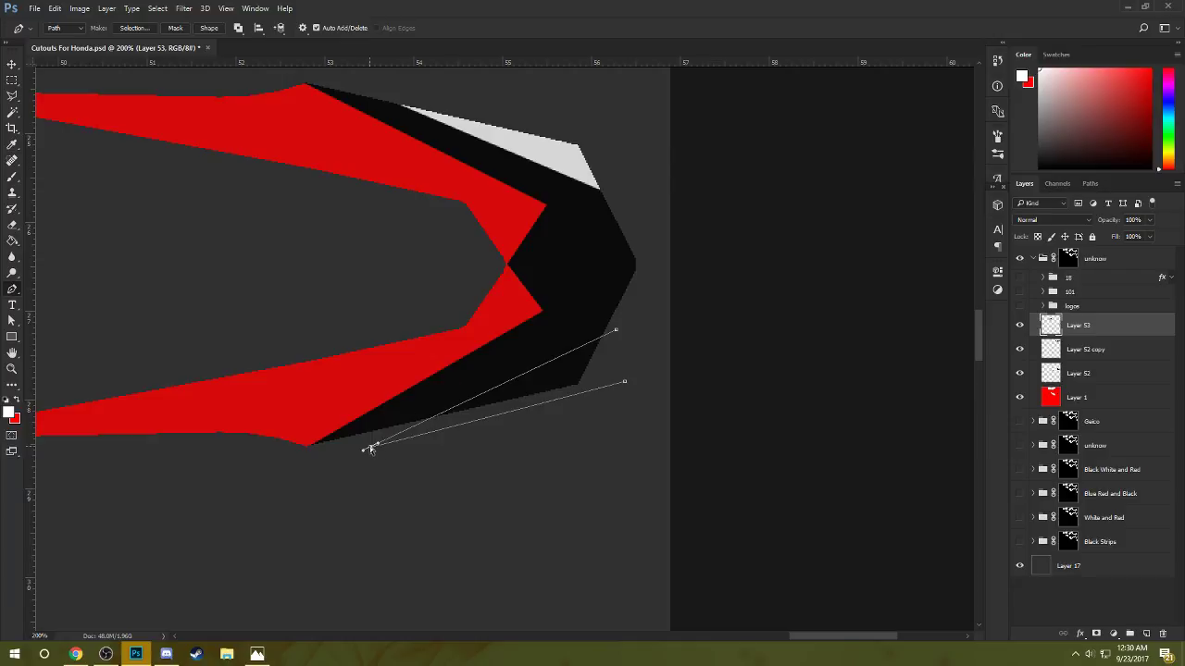
- Move the lower diagonal edge's inner end away from the black tip, fill the corner path with white, and clear the path
{"action": "left_click_drag", "start_coordinate": [370, 448], "coordinate": [344, 448]}
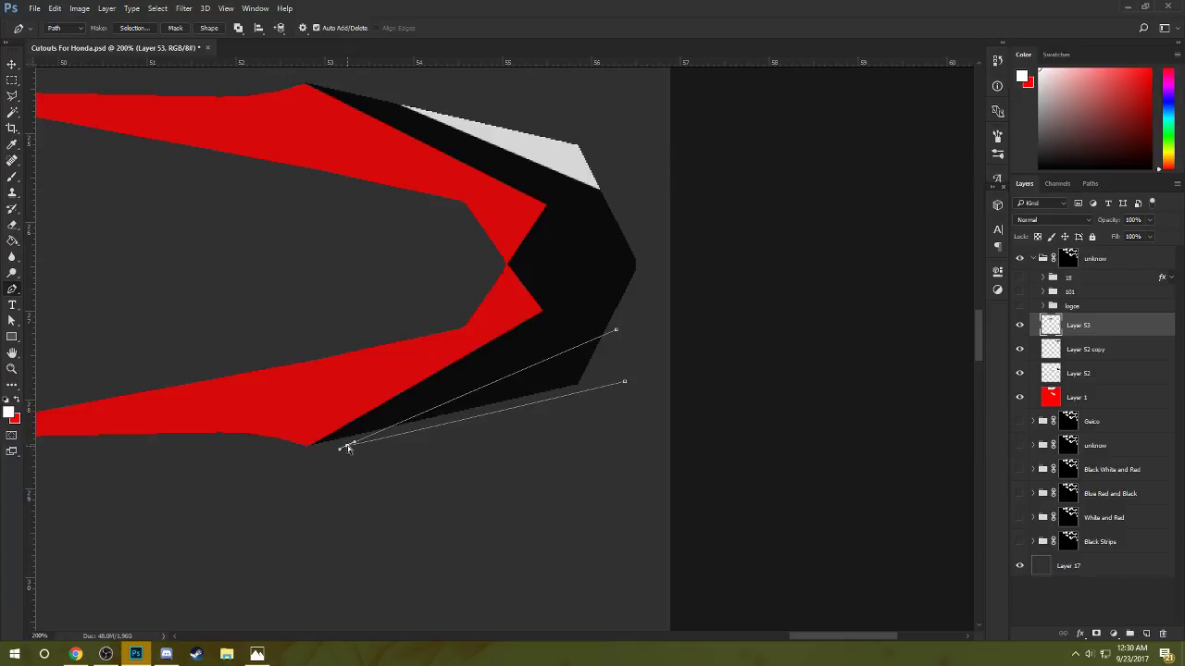
{"action": "left_click", "coordinate": [618, 330], "text": "ctrl"}
{"action": "key", "text": "ctrl+z"}
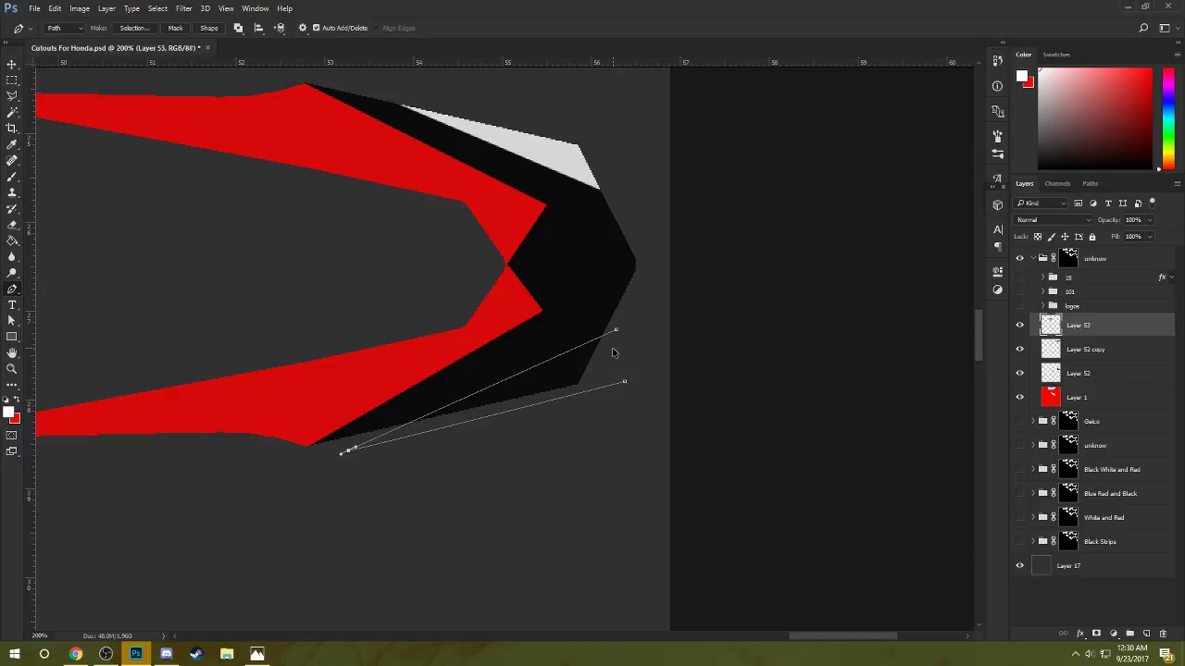
{"action": "right_click", "coordinate": [605, 365]}
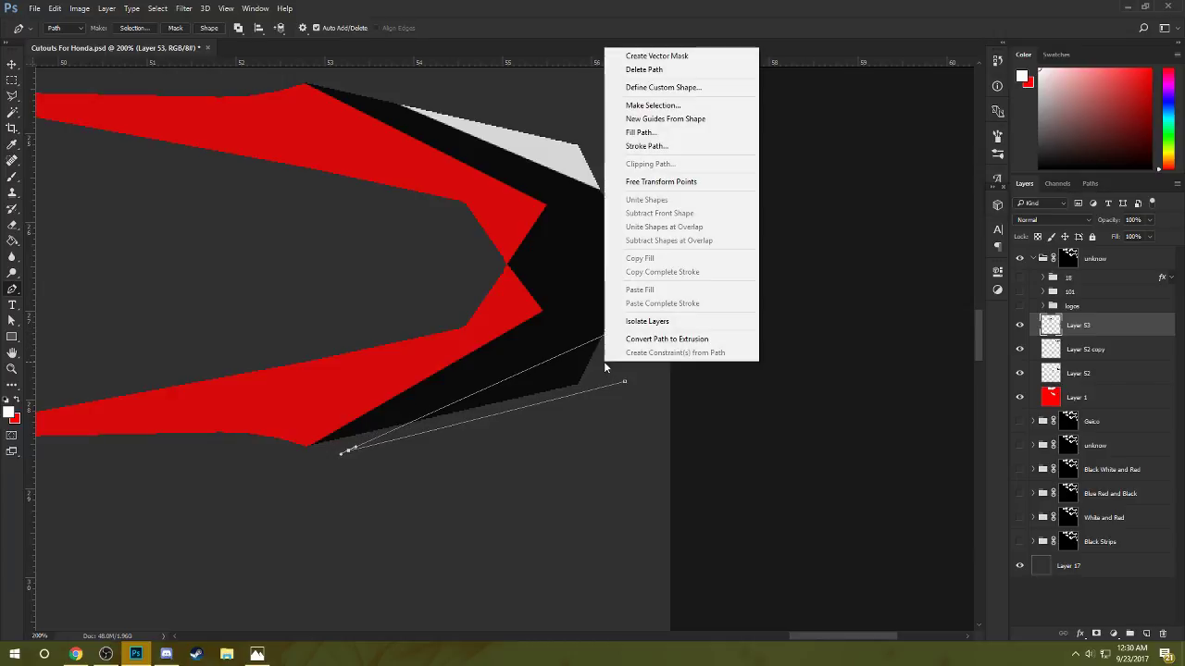
{"action": "left_click", "coordinate": [659, 134]}
{"action": "left_click", "coordinate": [677, 187]}
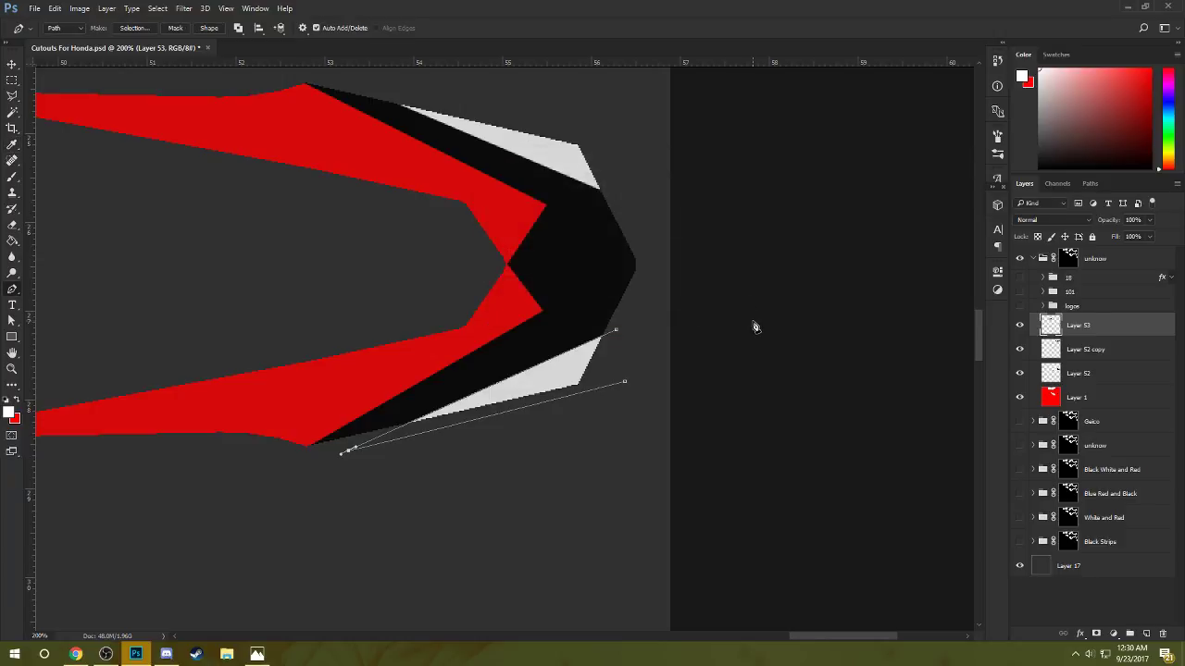
{"action": "key", "text": "Return"}
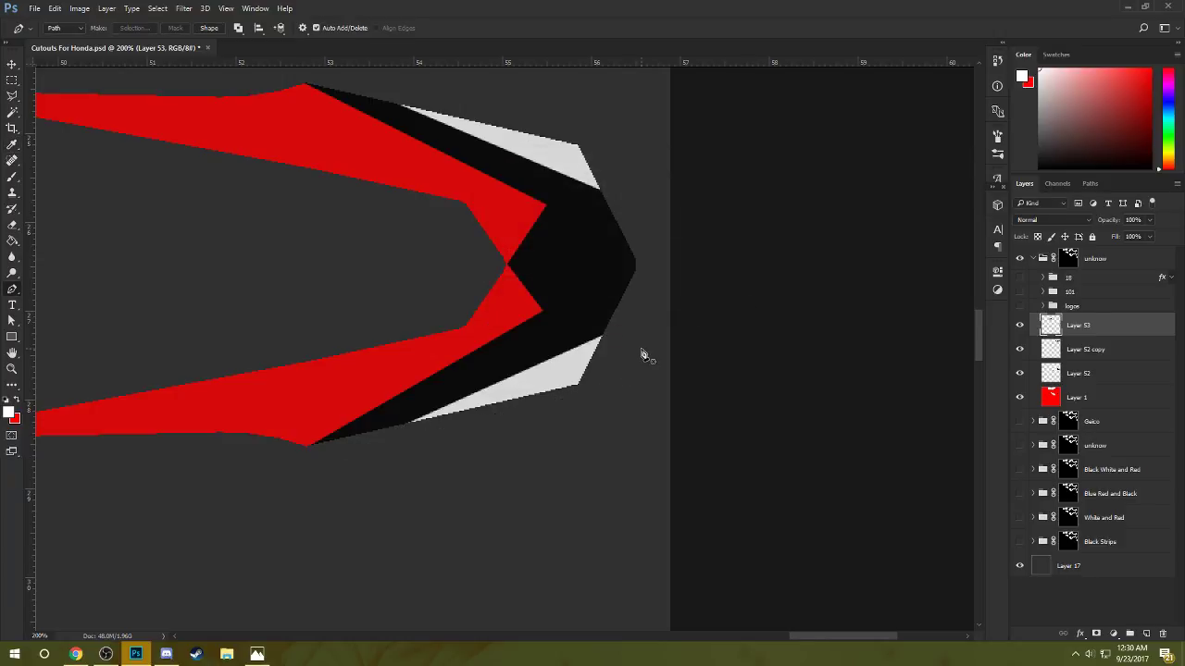
{"action": "key", "text": "ctrl+minus"}
{"action": "key", "text": "ctrl+minus"}
{"action": "key", "text": "ctrl+minus"}
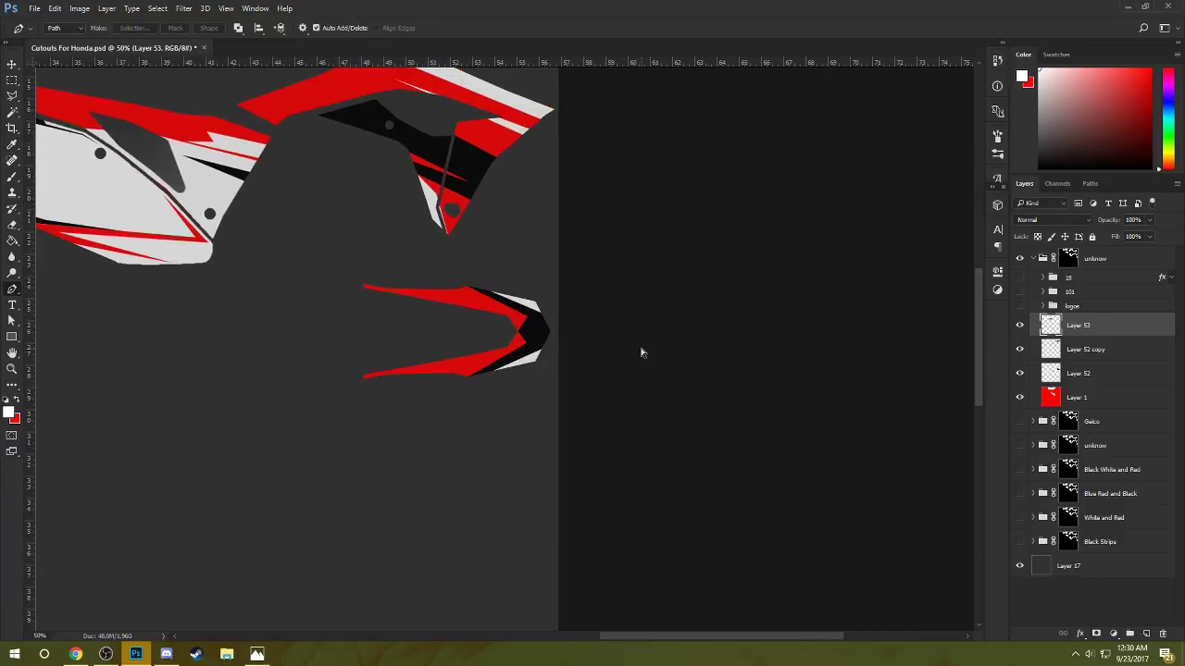
{"action": "key", "text": "ctrl+minus"}
{"action": "key", "text": "ctrl+minus"}
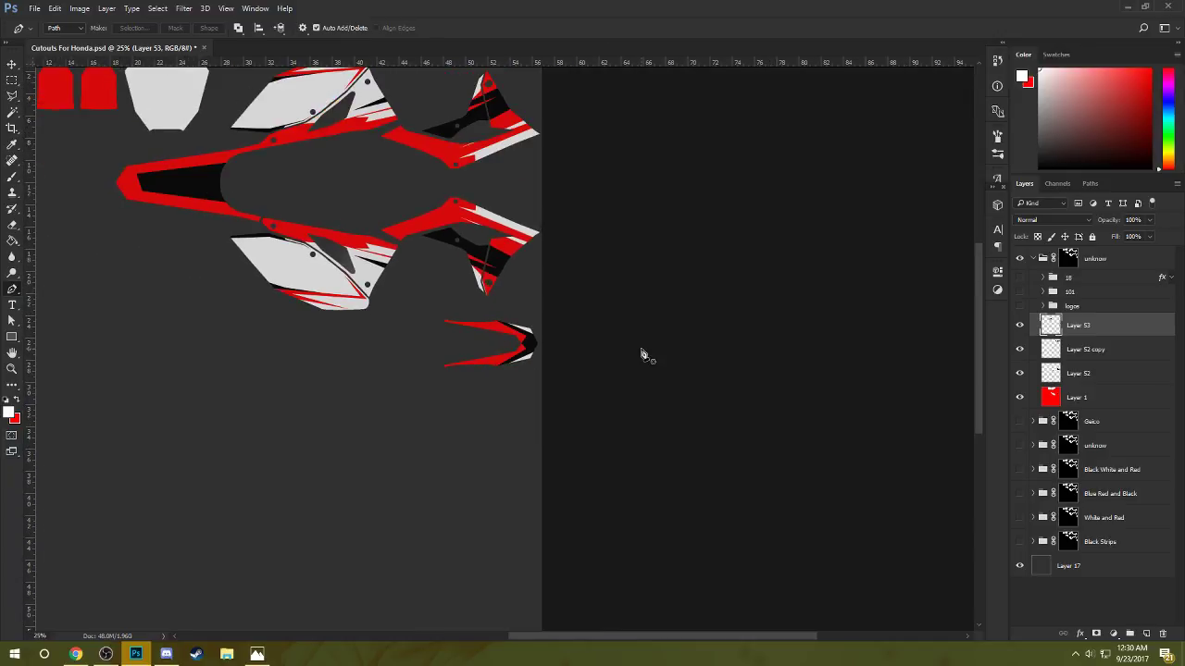
{"action": "left_click_drag", "start_coordinate": [512, 284], "coordinate": [489, 403]}
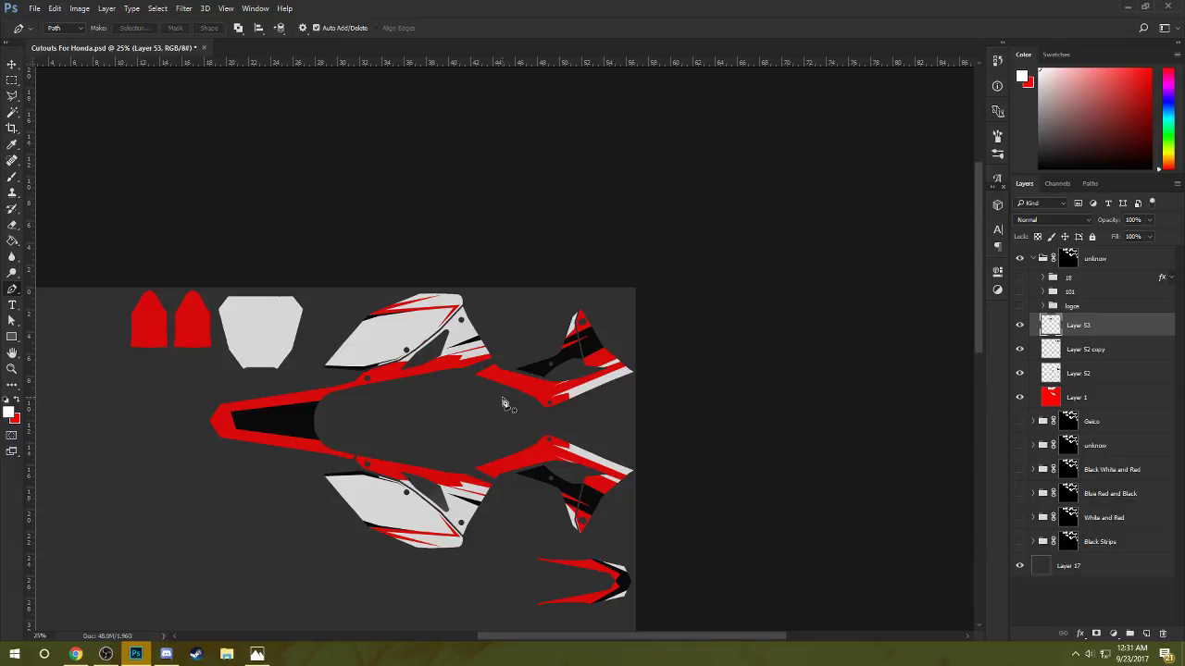
{"action": "left_click", "coordinate": [222, 304]}
{"action": "left_click", "coordinate": [261, 306]}
{"action": "left_click", "coordinate": [302, 302]}
{"action": "left_click", "coordinate": [260, 311], "text": "ctrl"}
{"action": "scroll", "coordinate": [265, 311], "scroll_direction": "up", "scroll_amount": 4}
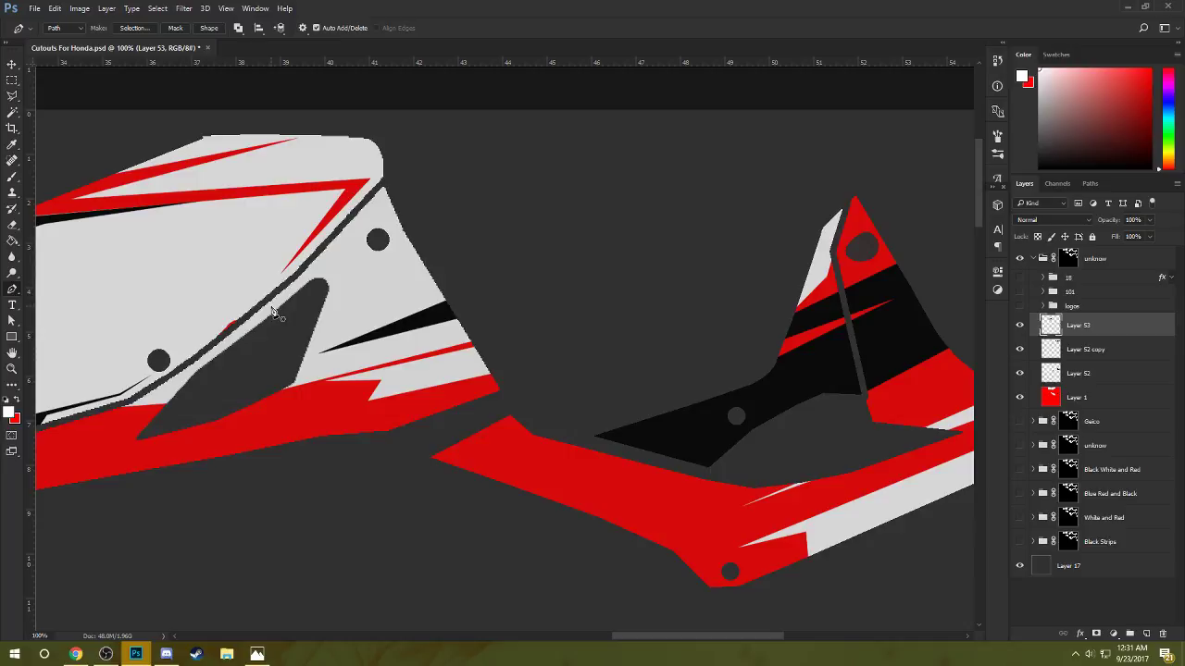
{"action": "left_click_drag", "start_coordinate": [273, 312], "coordinate": [548, 368]}
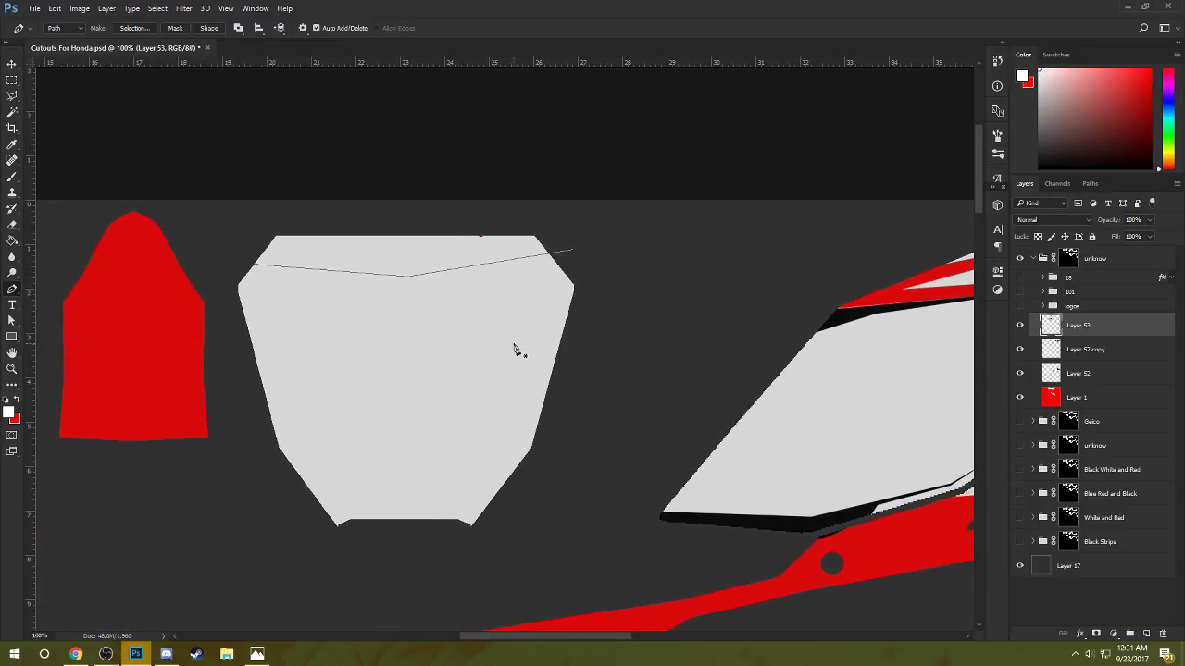
{"action": "key", "text": "ctrl+alt+z"}
{"action": "key", "text": "ctrl+alt+z"}
{"action": "key", "text": "ctrl+alt+z"}
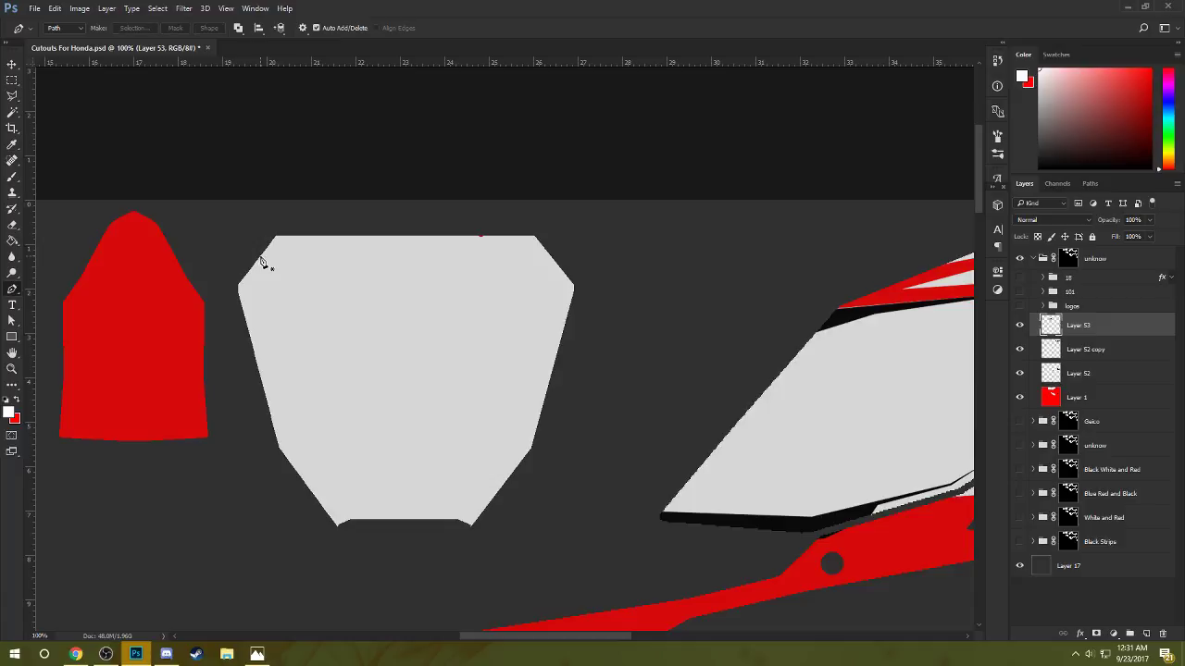
- Draw a shallow V-shaped pen line across the upper part of the white plate cutout, adjusting its middle and end points
{"action": "left_click", "coordinate": [260, 257]}
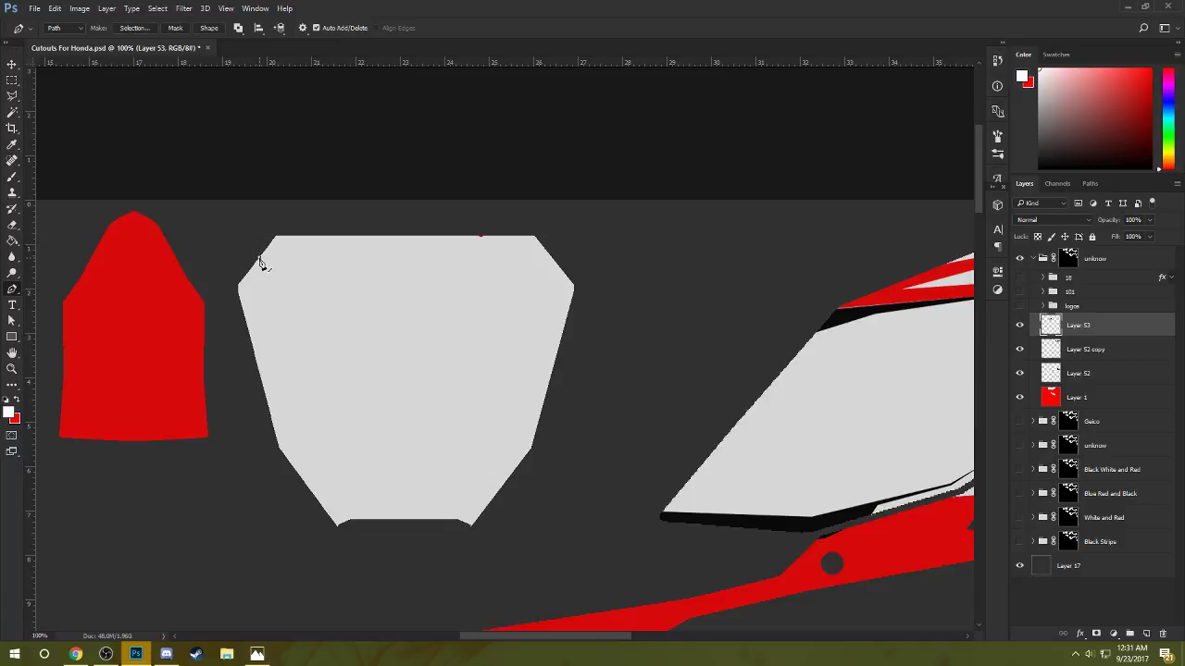
{"action": "left_click", "coordinate": [399, 279]}
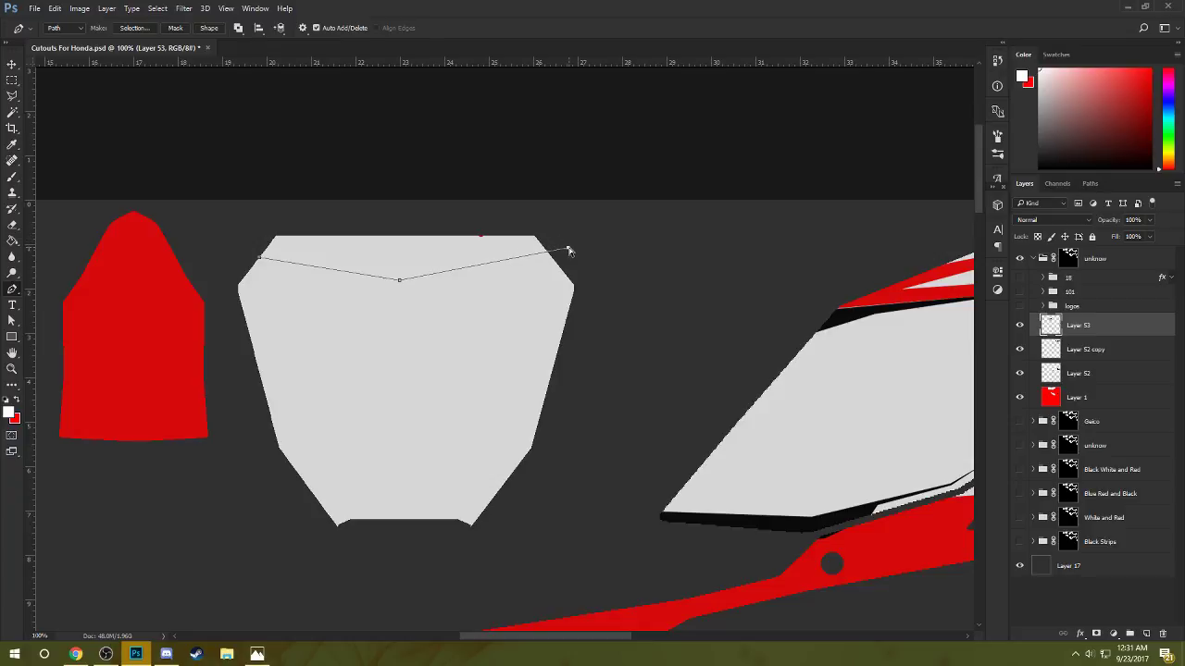
{"action": "left_click", "coordinate": [566, 252]}
{"action": "left_click_drag", "start_coordinate": [401, 281], "coordinate": [406, 280]}
{"action": "left_click_drag", "start_coordinate": [570, 255], "coordinate": [571, 257]}
- Continue the pen path around above the plate's top edge, back toward the V line's starting corner
{"action": "left_click", "coordinate": [543, 222]}
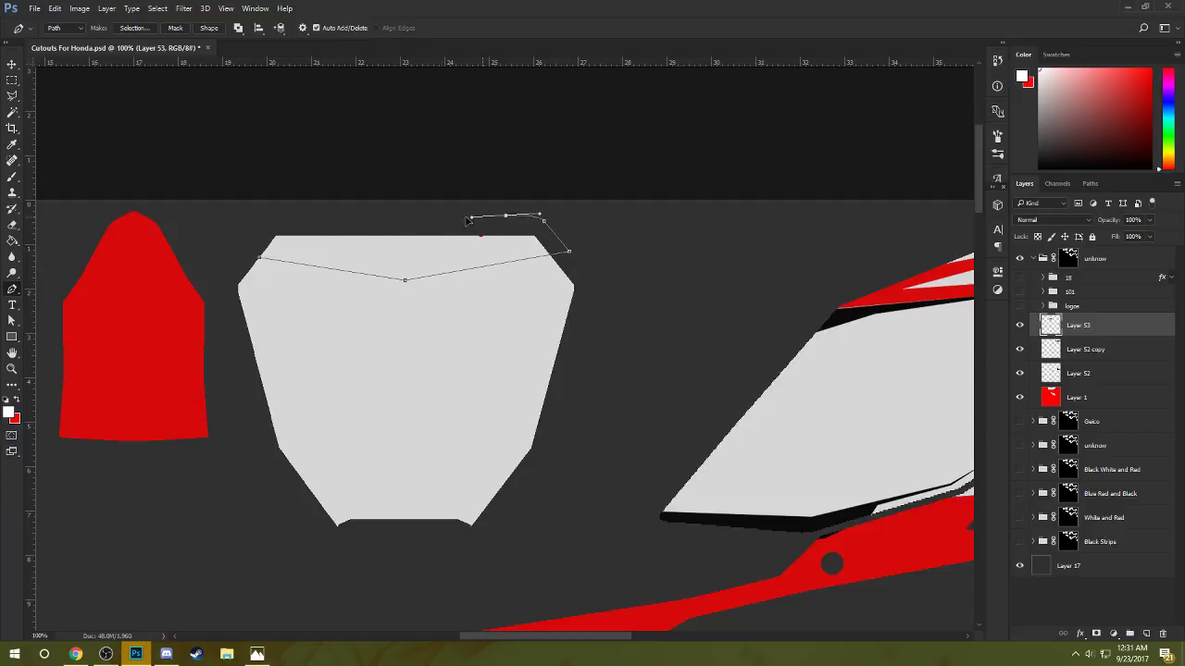
{"action": "left_click", "coordinate": [505, 216]}
{"action": "left_click", "coordinate": [419, 222]}
{"action": "left_click", "coordinate": [264, 225]}
{"action": "left_click", "coordinate": [256, 231]}
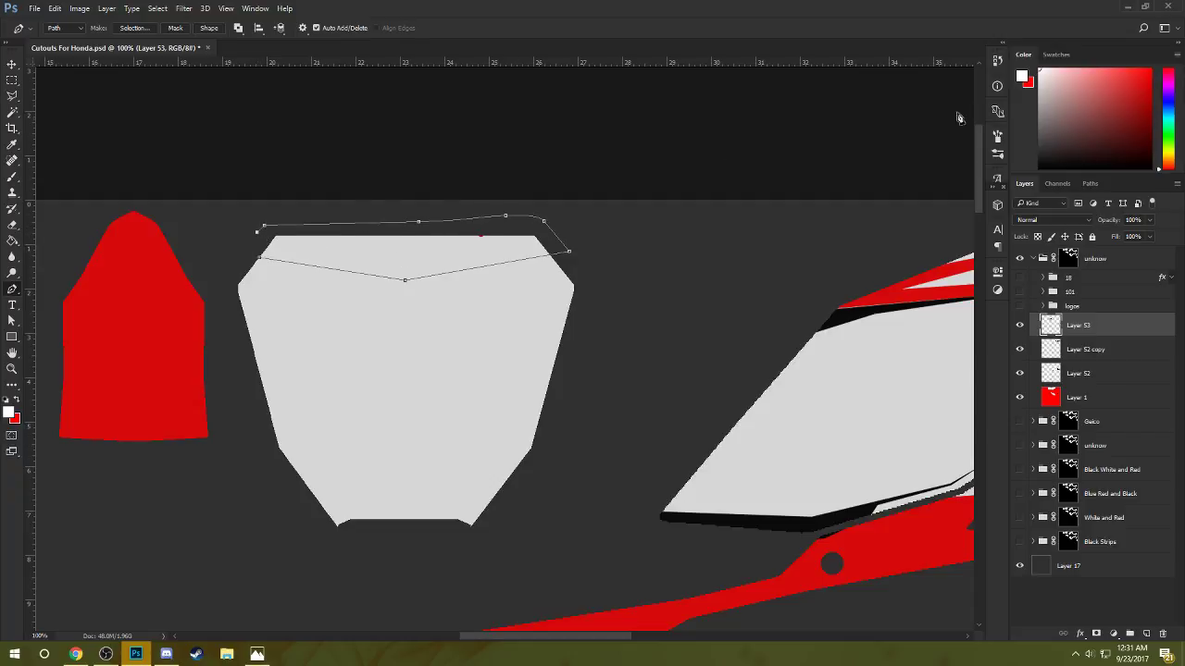
{"action": "left_click", "coordinate": [898, 319]}
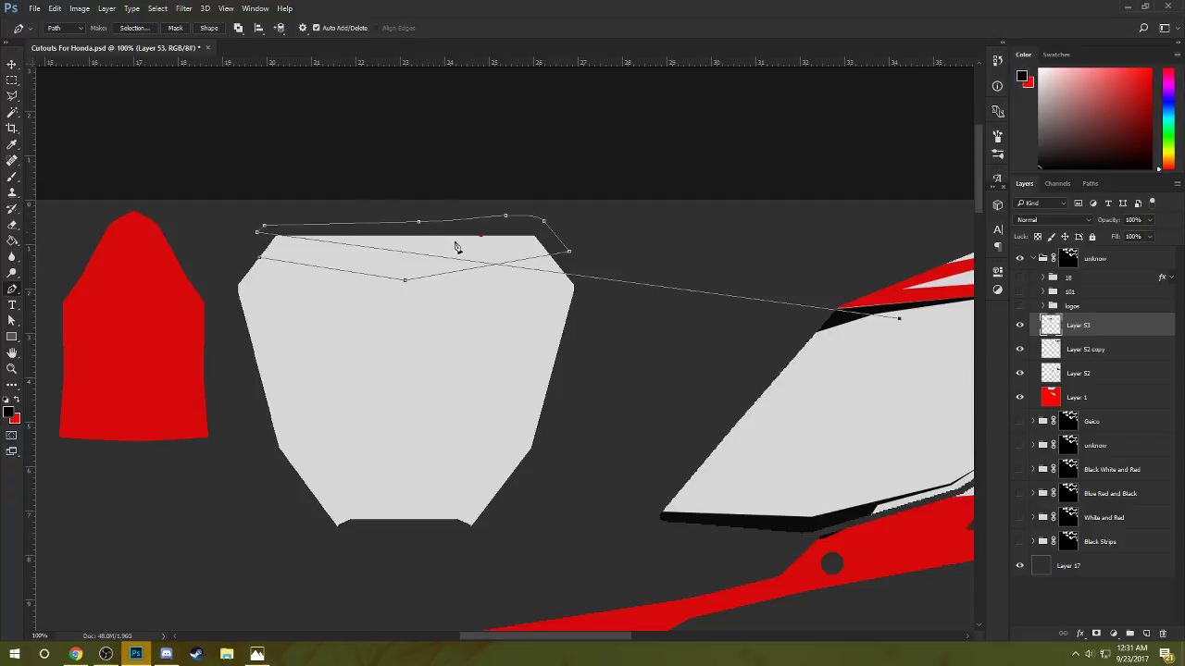
{"action": "left_click_drag", "start_coordinate": [902, 321], "coordinate": [347, 238]}
{"action": "key", "text": "ctrl+alt+z"}
{"action": "key", "text": "ctrl+alt+z"}
{"action": "key", "text": "ctrl+alt+z"}
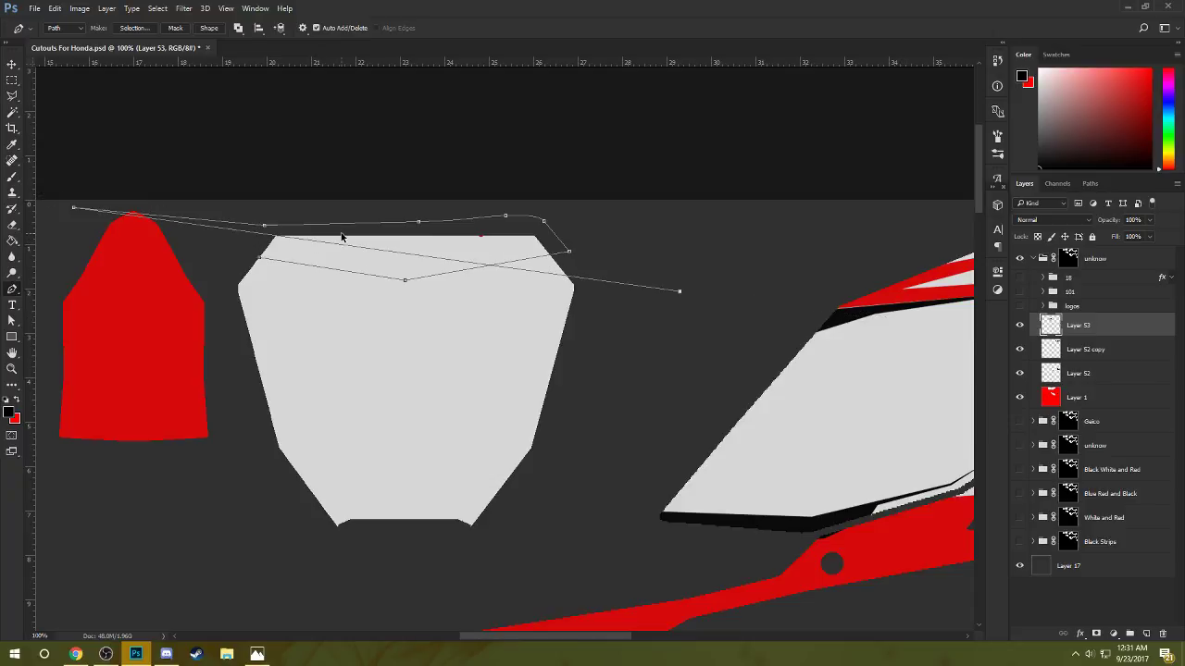
{"action": "key", "text": "ctrl+z"}
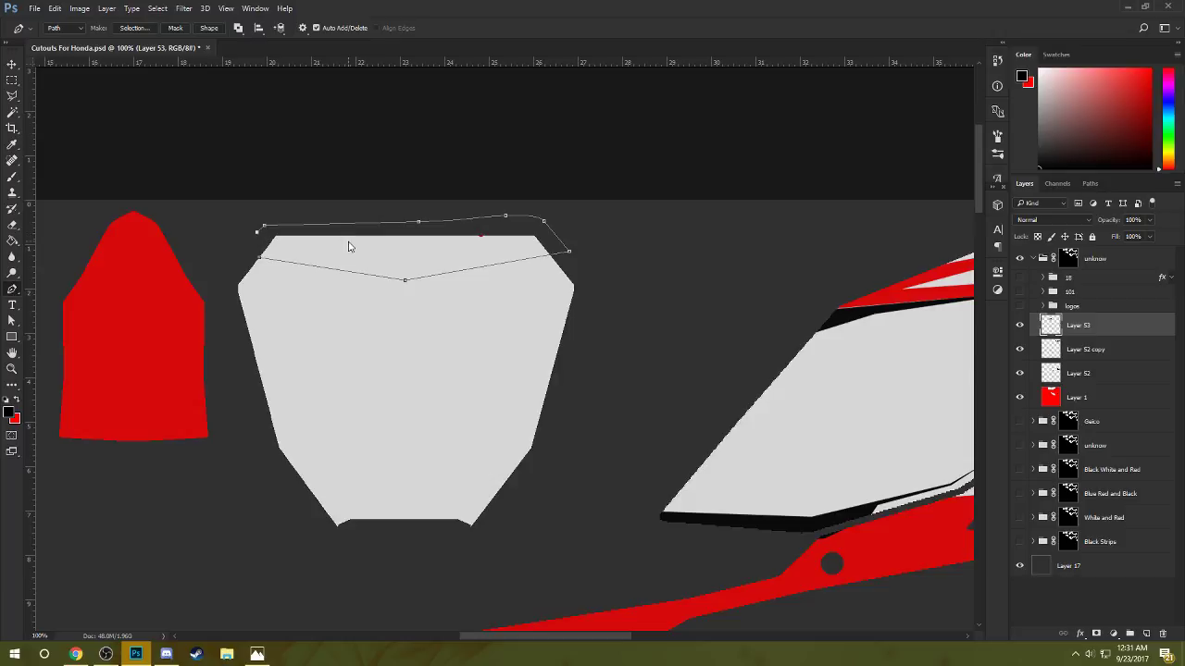
- Try filling the path across the plate's top with grey and with black, undoing each fill
{"action": "right_click", "coordinate": [348, 247]}
{"action": "left_click", "coordinate": [408, 316]}
{"action": "left_click", "coordinate": [679, 185]}
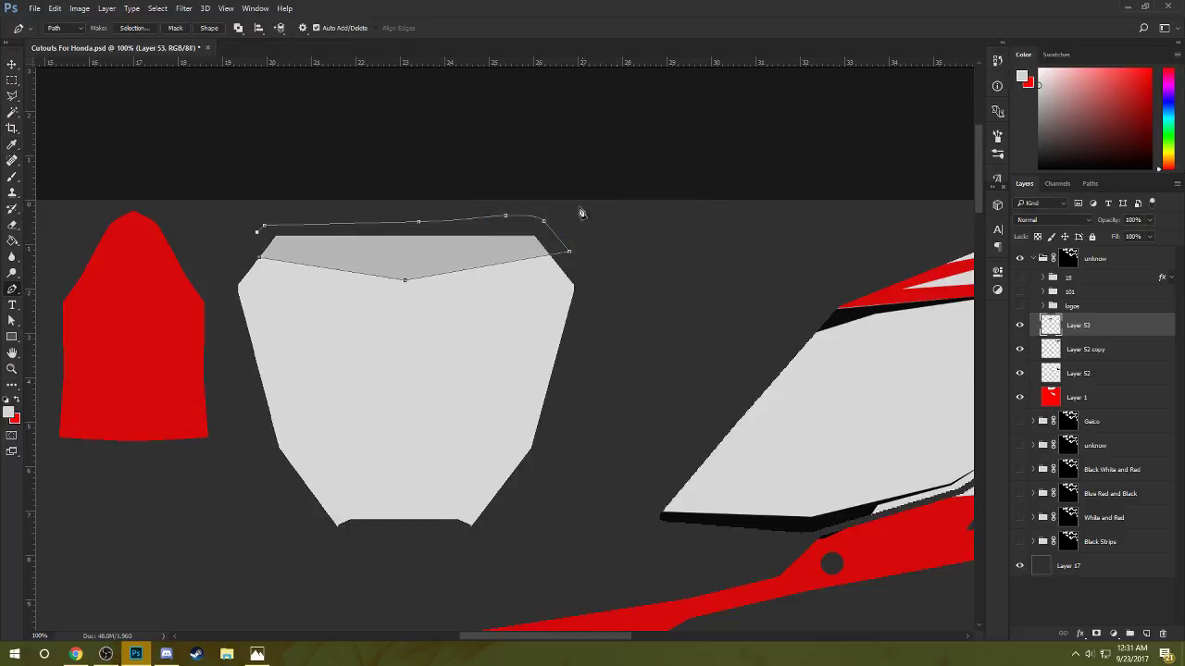
{"action": "key", "text": "ctrl+z"}
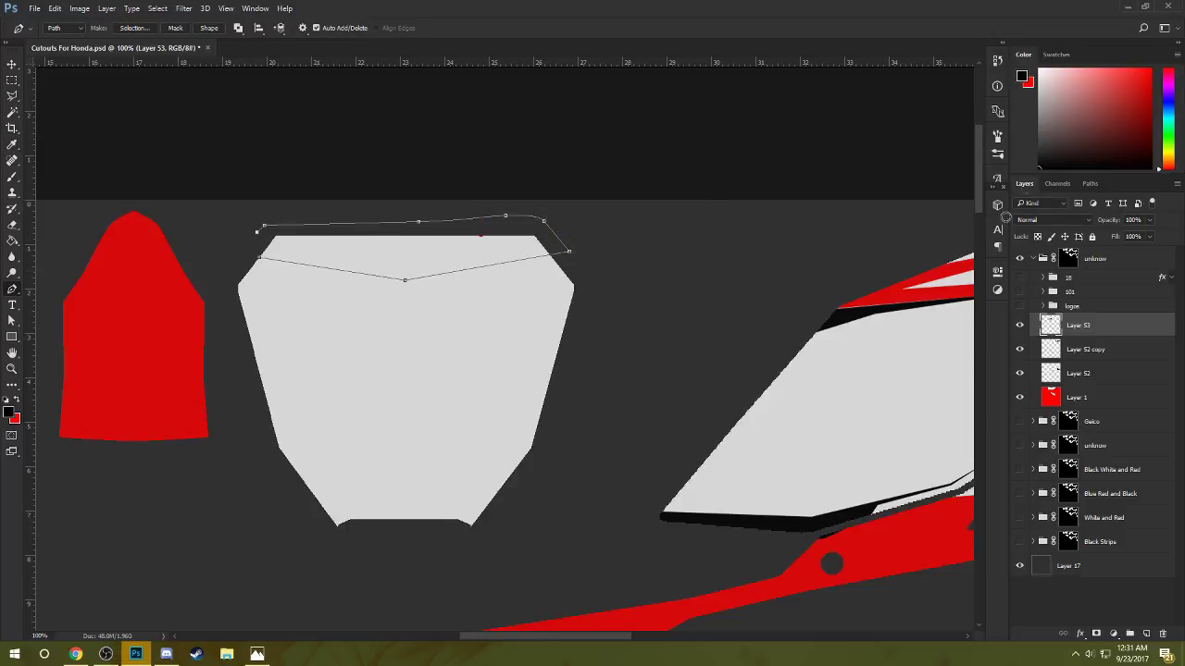
{"action": "right_click", "coordinate": [473, 244]}
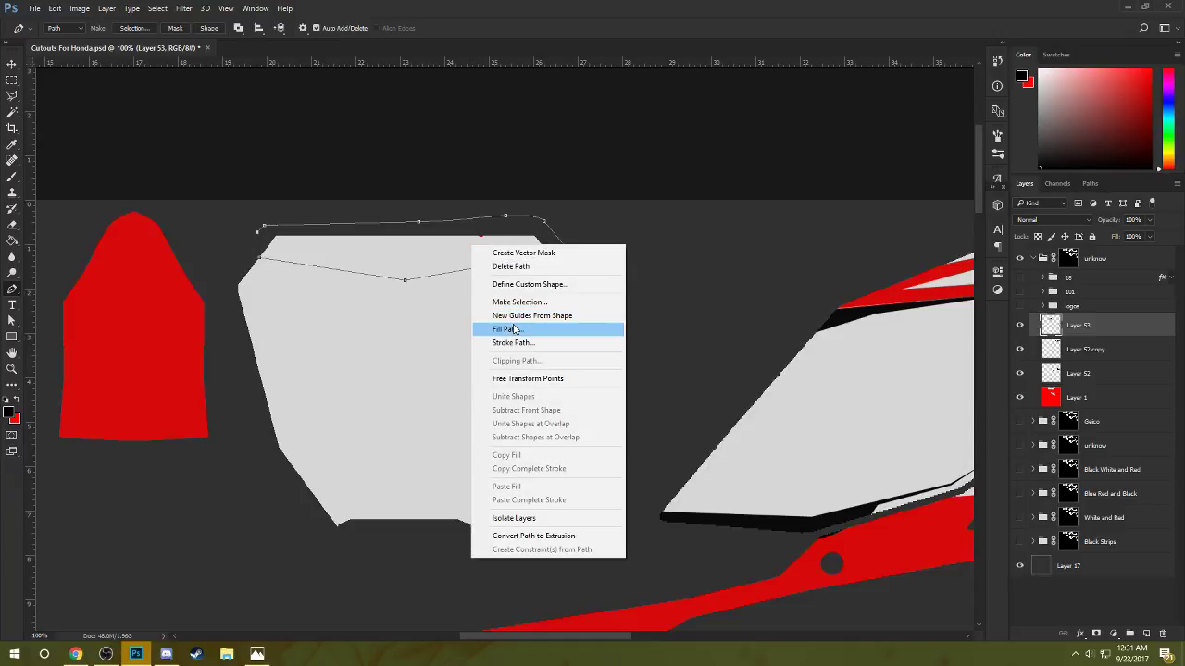
{"action": "left_click", "coordinate": [508, 314]}
{"action": "left_click", "coordinate": [679, 188]}
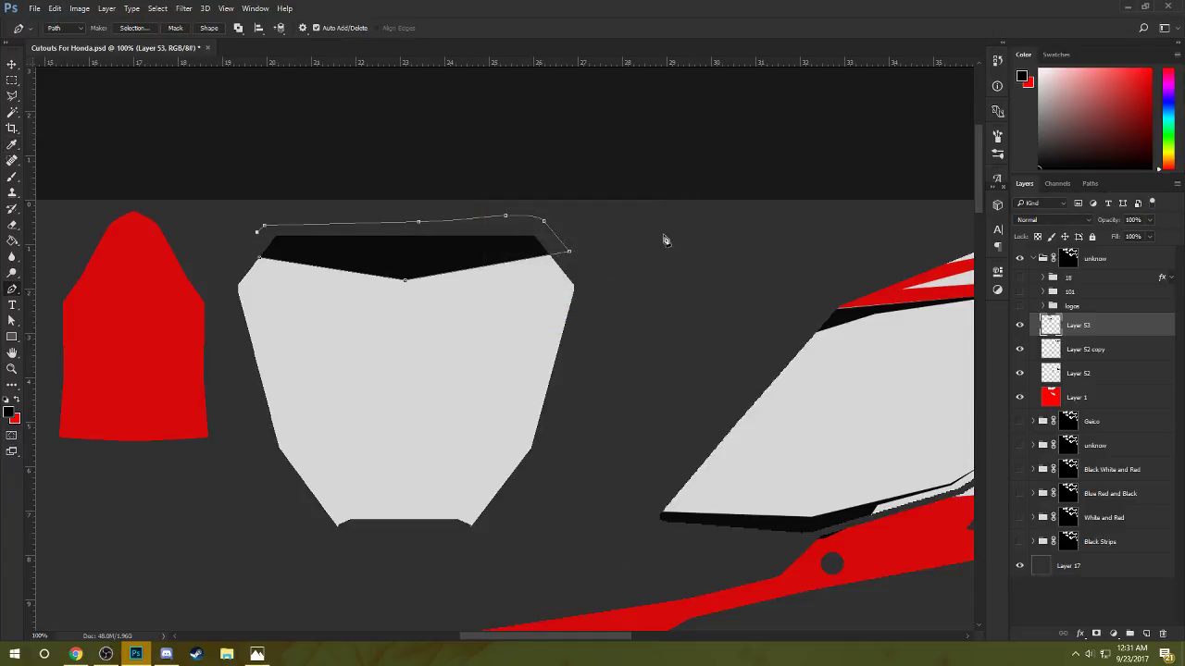
{"action": "key", "text": "ctrl+z"}
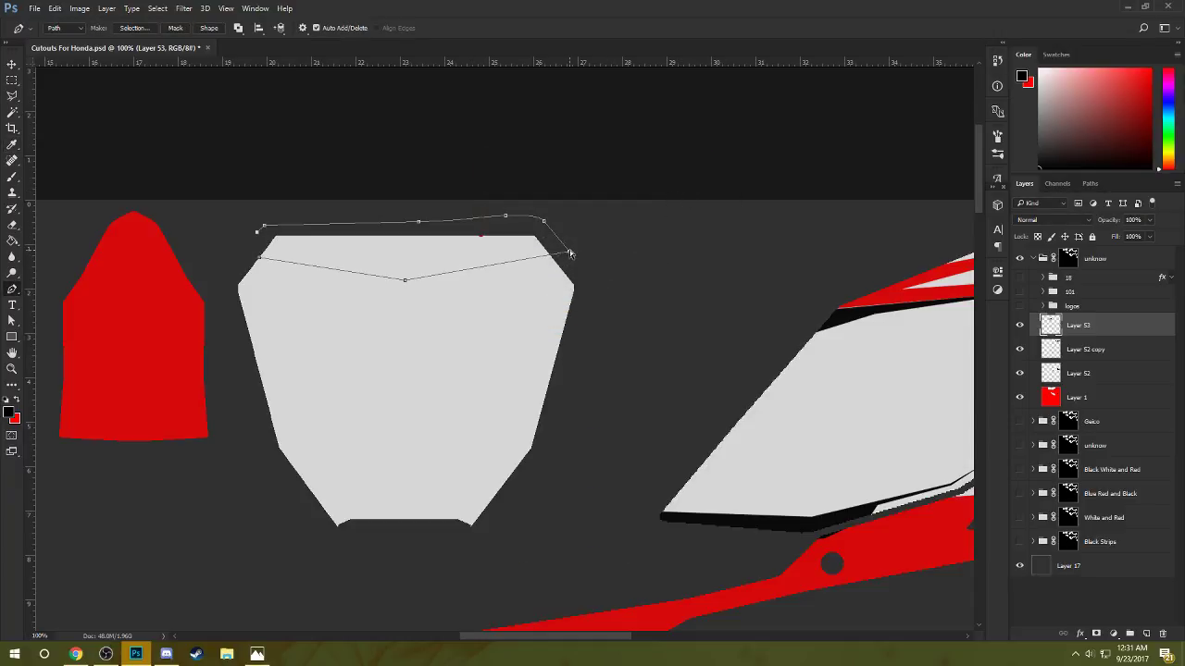
- Nudge the V line's outer end slightly downward, fill the path across the plate's top with black, and clear the path
{"action": "left_click_drag", "start_coordinate": [569, 252], "coordinate": [571, 258]}
{"action": "right_click", "coordinate": [482, 252]}
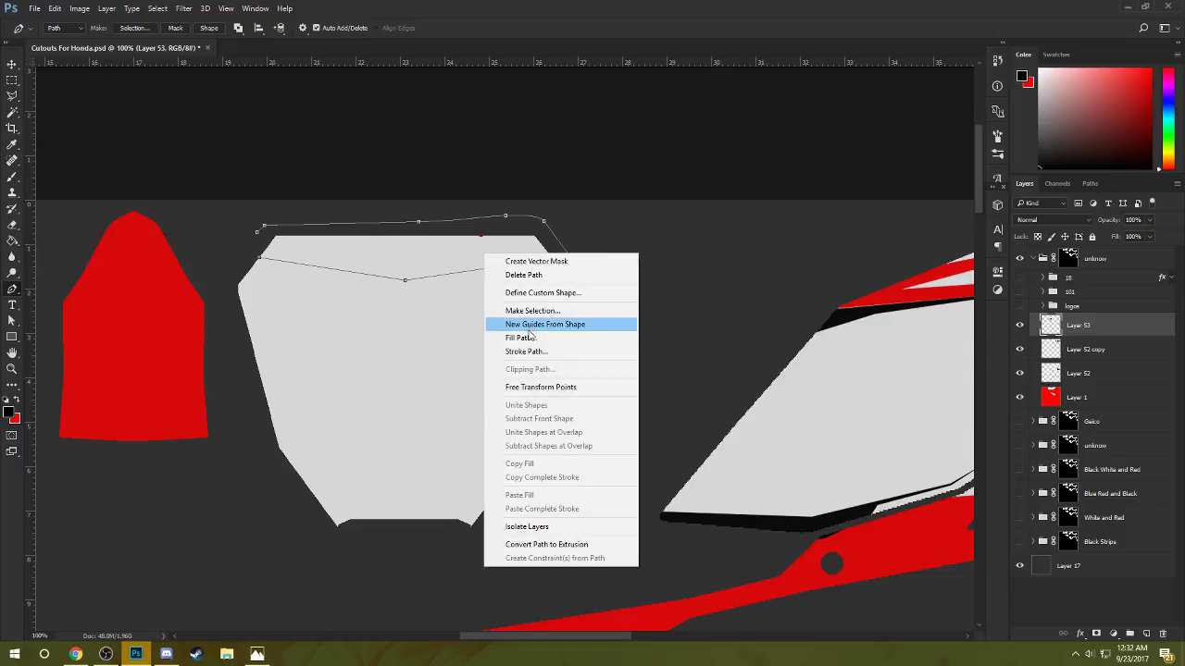
{"action": "left_click", "coordinate": [519, 322]}
{"action": "left_click", "coordinate": [679, 185]}
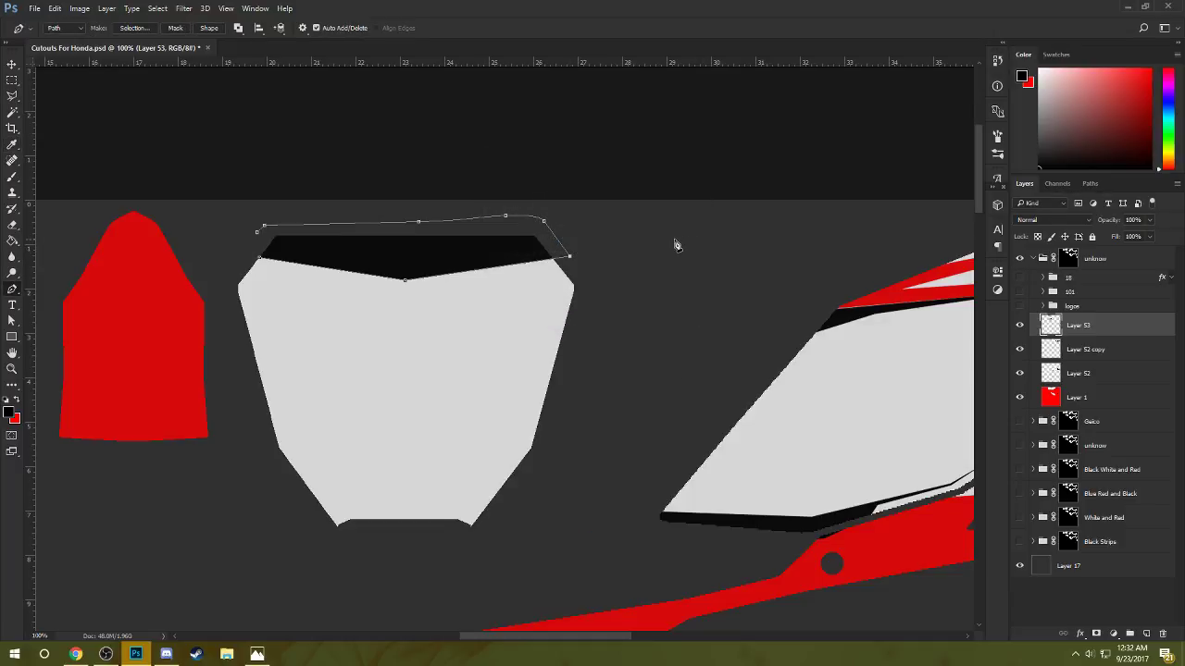
{"action": "key", "text": "Return"}
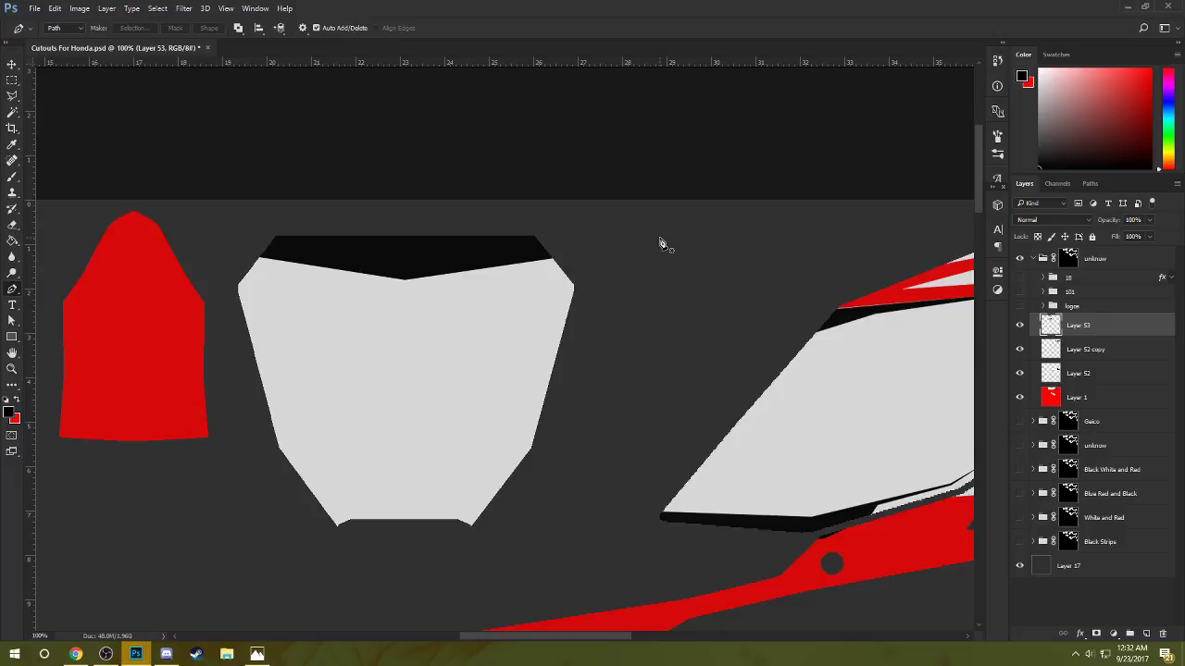
- Draw a pen line between the plate's lower side corners, adjust its two inner points, and arch the middle segment upward
{"action": "left_click", "coordinate": [277, 448]}
{"action": "left_click", "coordinate": [354, 486]}
{"action": "left_click", "coordinate": [454, 487]}
{"action": "left_click", "coordinate": [531, 448]}
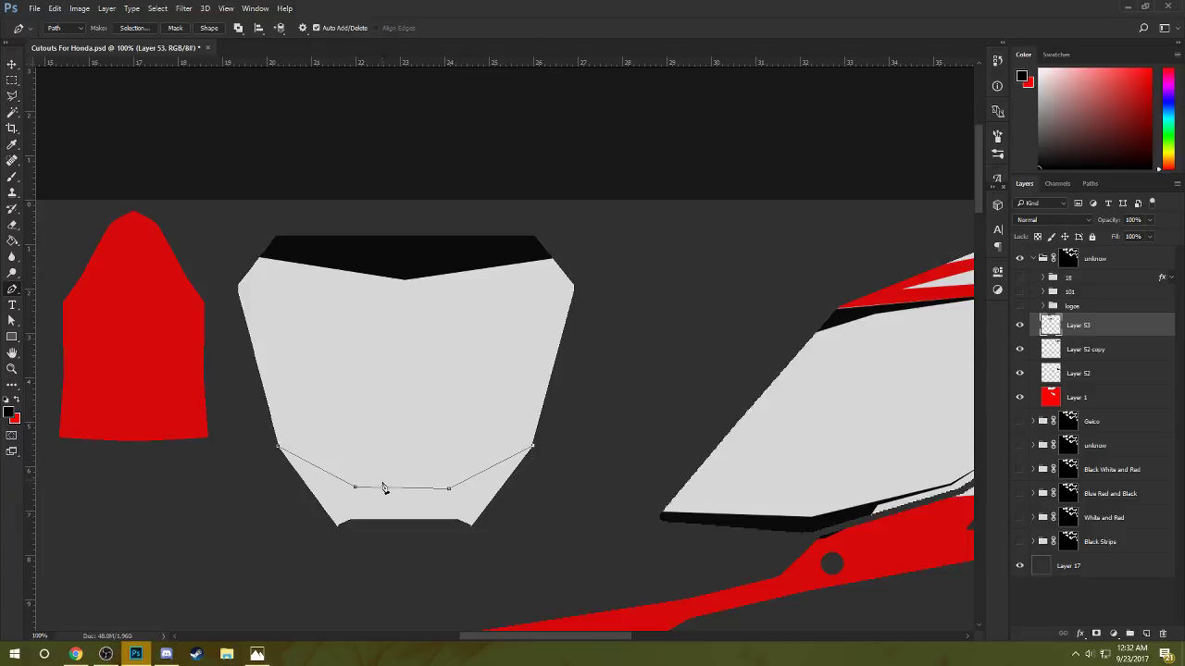
{"action": "left_click_drag", "start_coordinate": [356, 487], "coordinate": [358, 490]}
{"action": "left_click_drag", "start_coordinate": [449, 491], "coordinate": [451, 494]}
{"action": "left_click_drag", "start_coordinate": [450, 487], "coordinate": [406, 477]}
{"action": "left_click", "coordinate": [405, 490]}
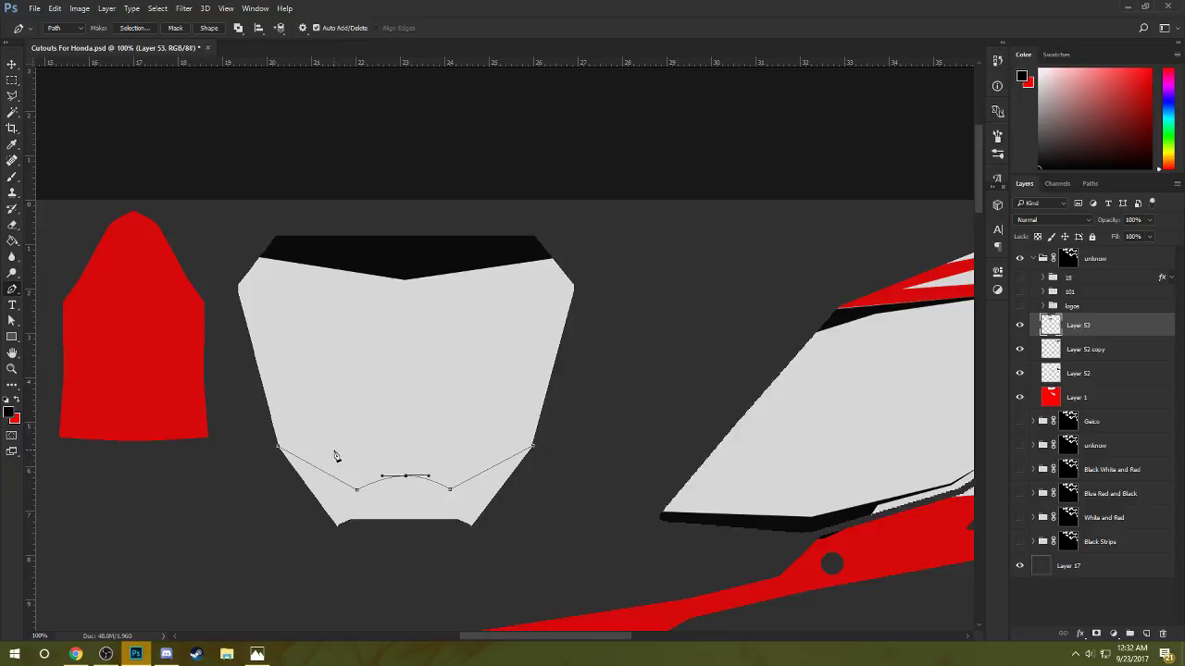
- Continue the pen path in a wide loop below the plate, from one lower side corner around toward the other
{"action": "left_click", "coordinate": [277, 446]}
{"action": "left_click_drag", "start_coordinate": [265, 443], "coordinate": [530, 554]}
{"action": "left_click_drag", "start_coordinate": [490, 564], "coordinate": [453, 572]}
{"action": "left_click_drag", "start_coordinate": [357, 573], "coordinate": [306, 572]}
{"action": "left_click_drag", "start_coordinate": [273, 554], "coordinate": [225, 525]}
{"action": "left_click_drag", "start_coordinate": [224, 508], "coordinate": [235, 495]}
- Fill the path across the plate's lower end with red and clear the path
{"action": "key", "text": "x"}
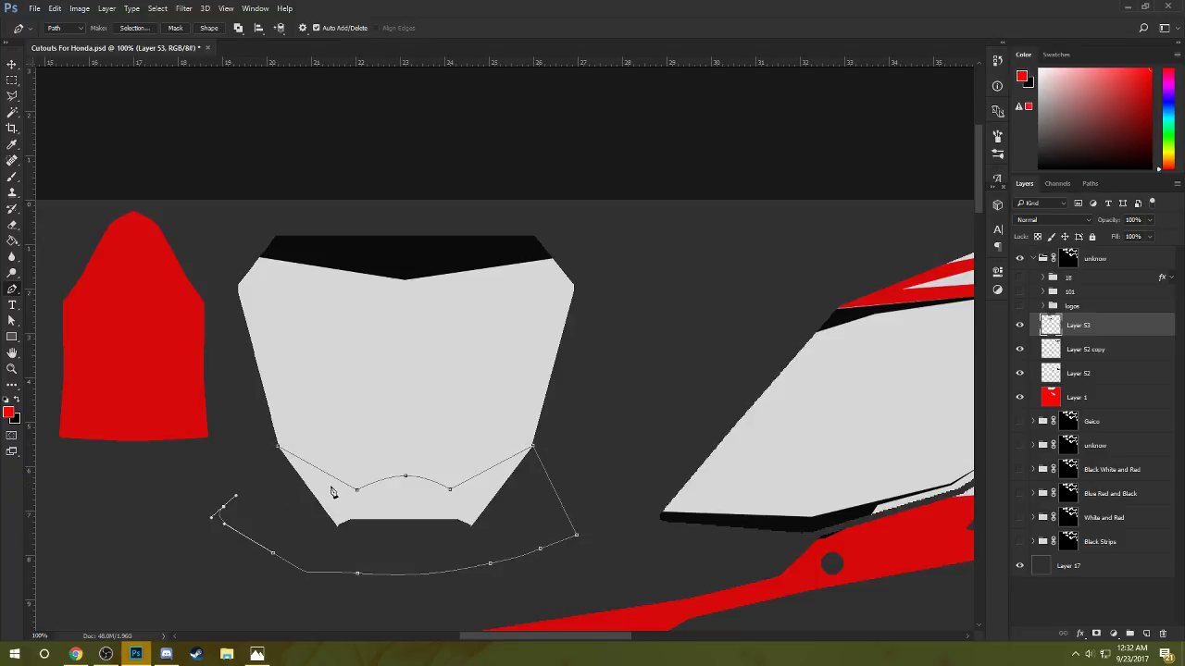
{"action": "right_click", "coordinate": [349, 506]}
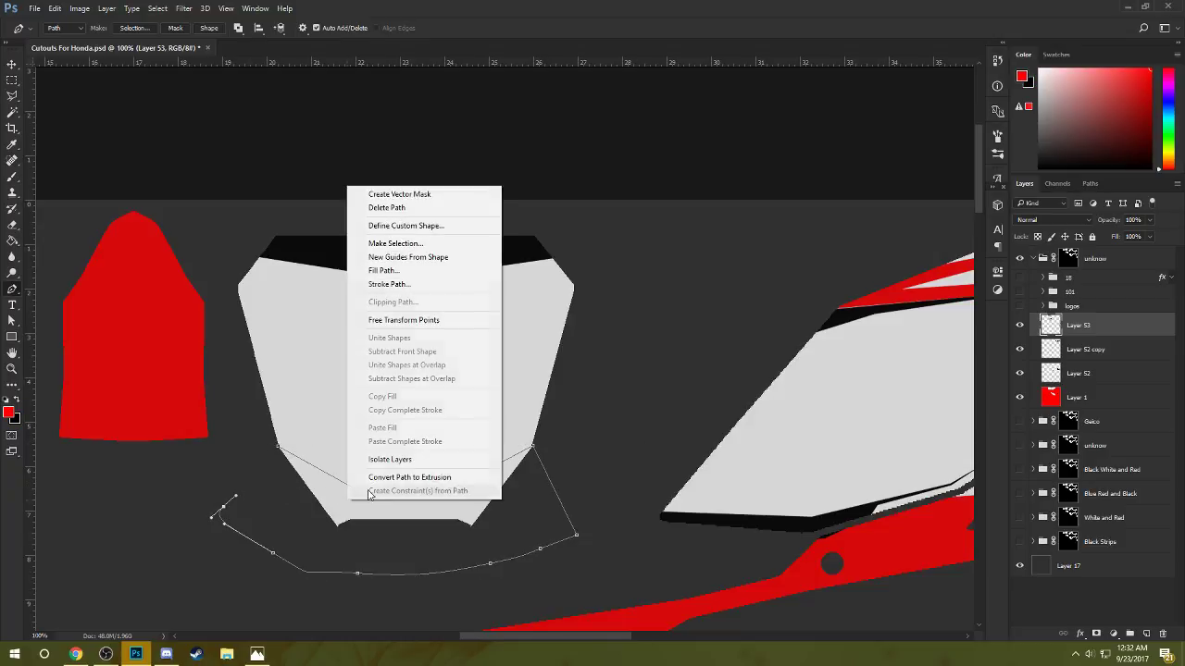
{"action": "left_click", "coordinate": [409, 271]}
{"action": "left_click", "coordinate": [678, 185]}
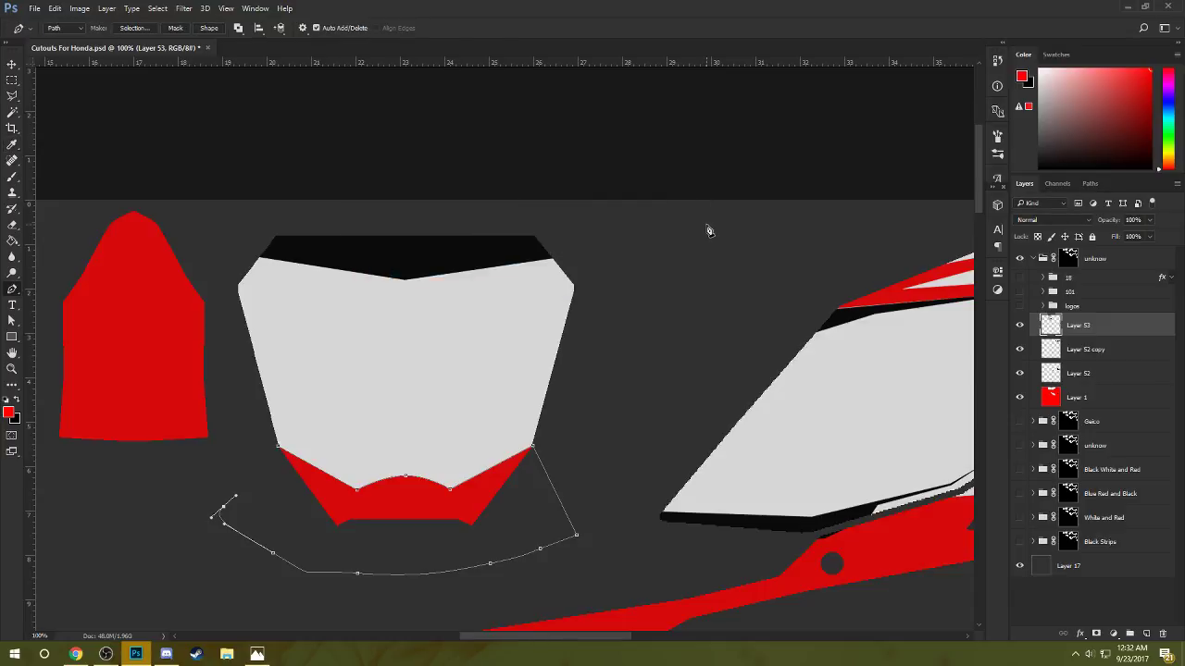
{"action": "key", "text": "Escape"}
{"action": "key", "text": "Escape"}
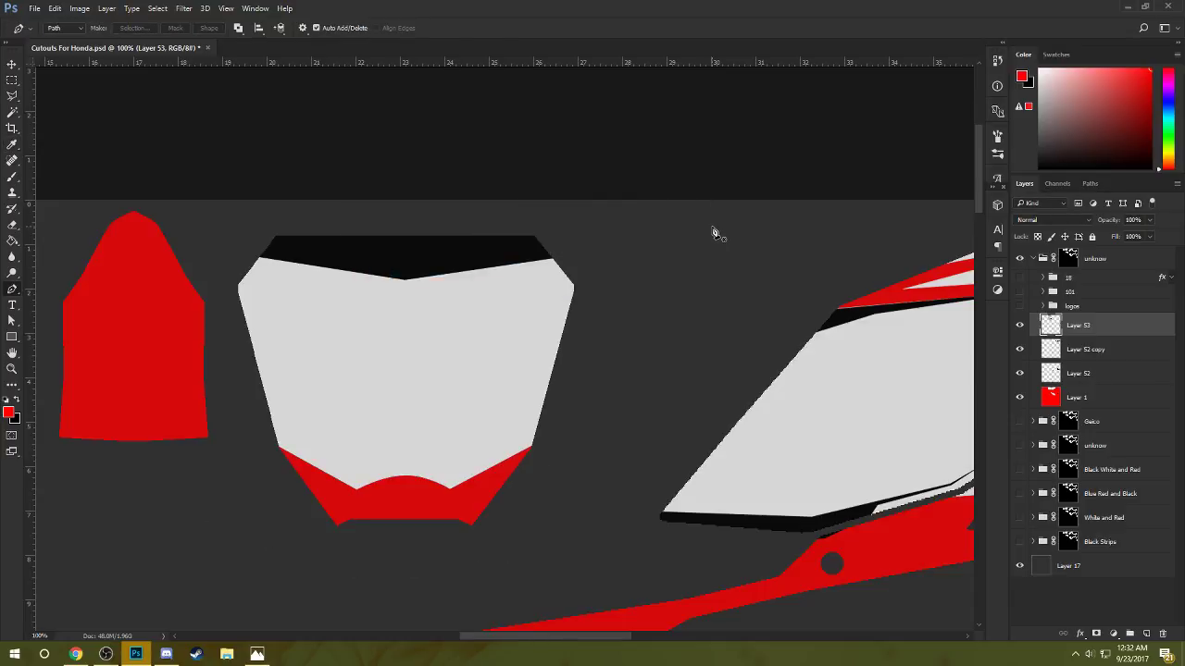
- Select the outer half of the left arch-shaped cutout with a rectangular marquee, from its centre line to its left edge
{"action": "key", "text": "ctrl+minus"}
{"action": "key", "text": "ctrl+minus"}
{"action": "key", "text": "ctrl+minus"}
{"action": "key", "text": "ctrl+minus"}
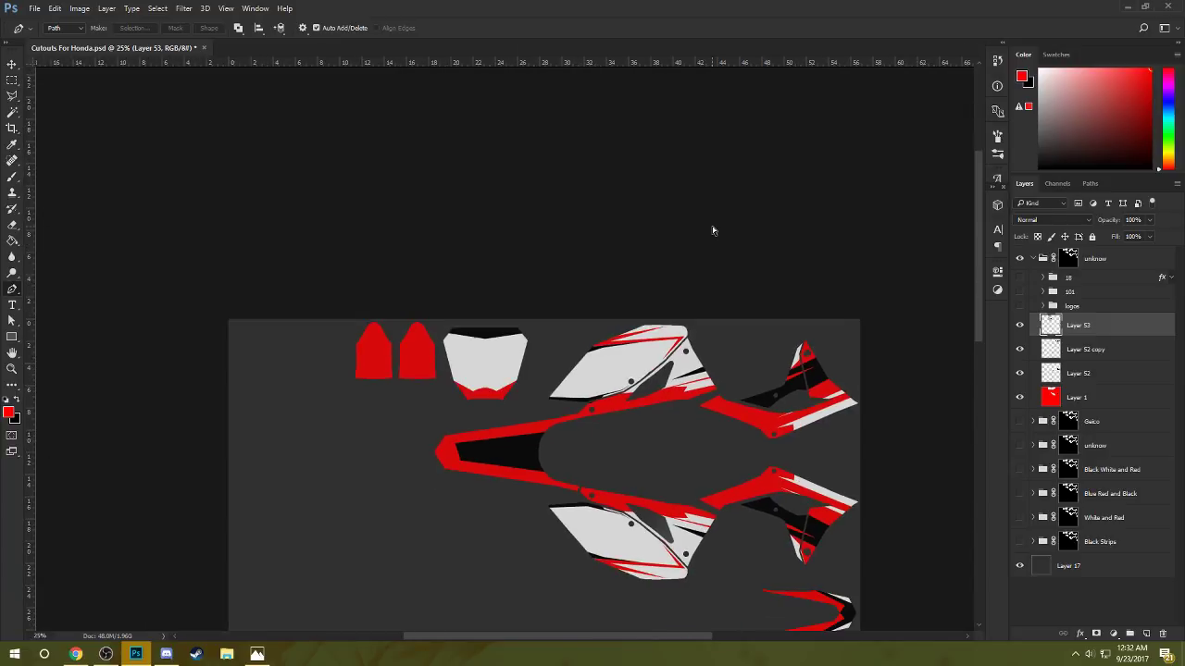
{"action": "left_click_drag", "start_coordinate": [696, 370], "coordinate": [663, 335]}
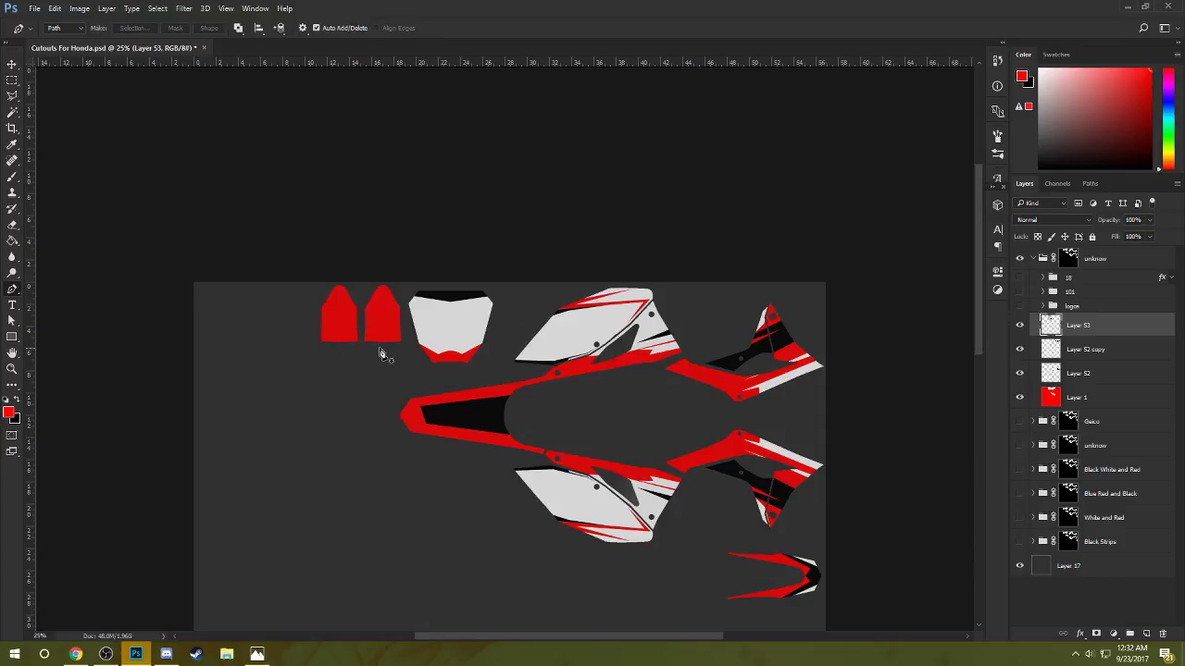
{"action": "left_click", "coordinate": [12, 81]}
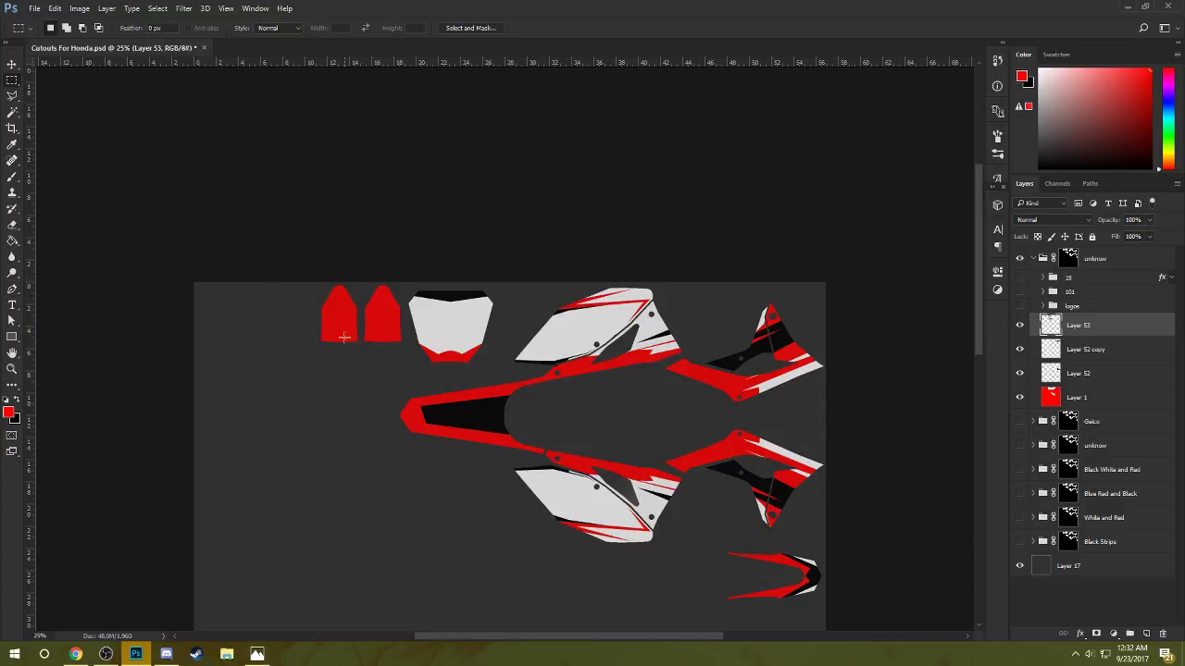
{"action": "left_click_drag", "start_coordinate": [312, 291], "coordinate": [321, 281]}
- Reset the colors with white as foreground and fill the selected half of the arch with black
{"action": "key", "text": "d"}
{"action": "key", "text": "x"}
{"action": "right_click", "coordinate": [328, 316]}
{"action": "left_click", "coordinate": [368, 488]}
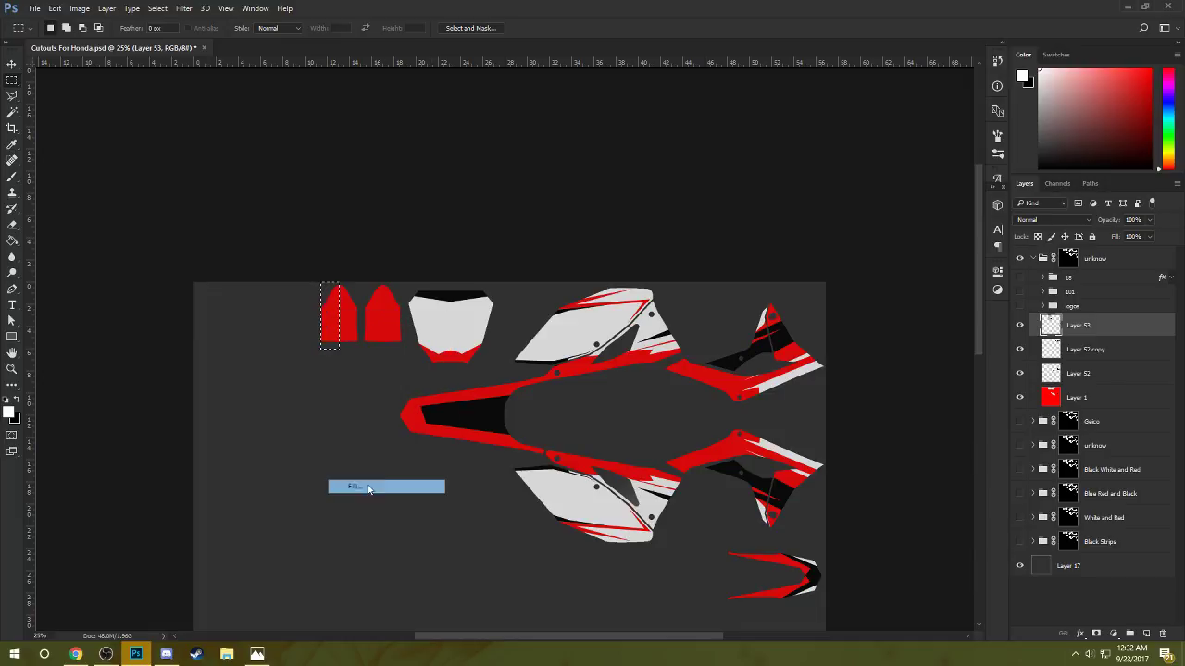
{"action": "left_click", "coordinate": [676, 190]}
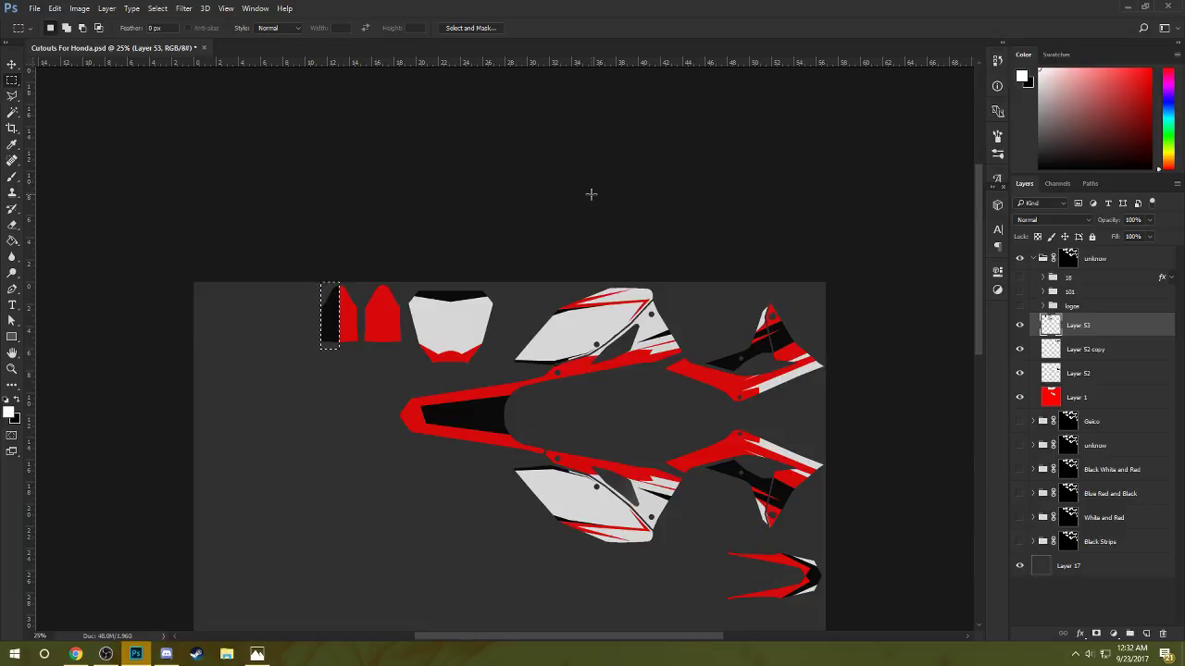
- Try refilling the selected arch half with the Fill command, once with black and once with white as the foreground color
{"action": "key", "text": "z"}
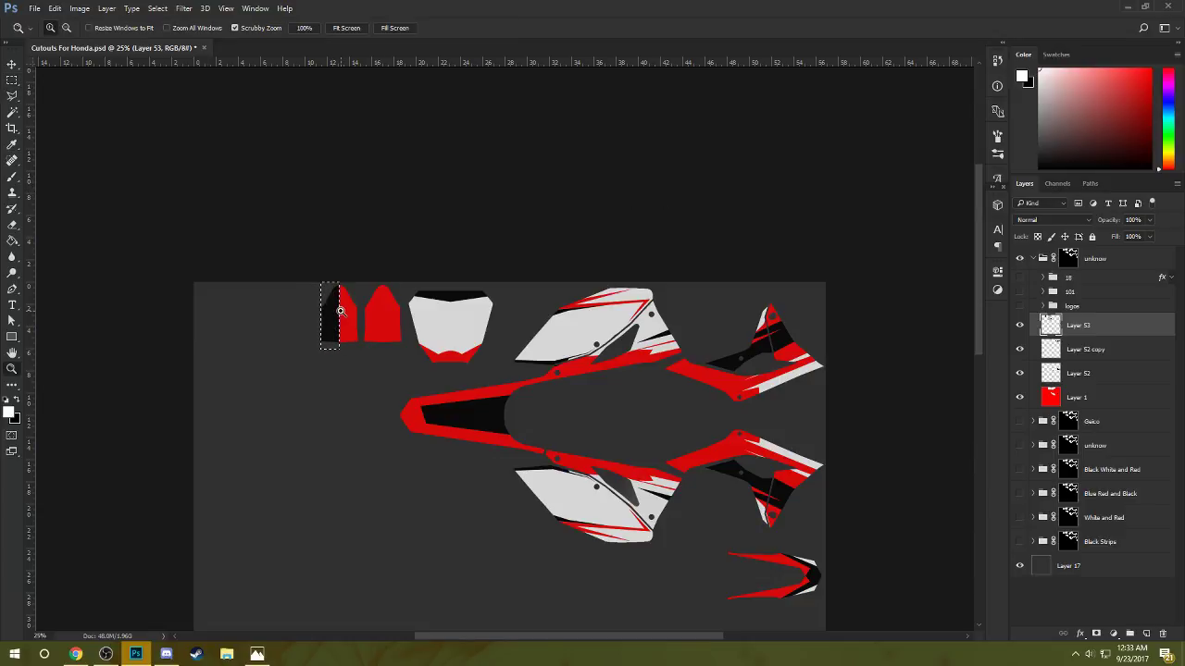
{"action": "key", "text": "x"}
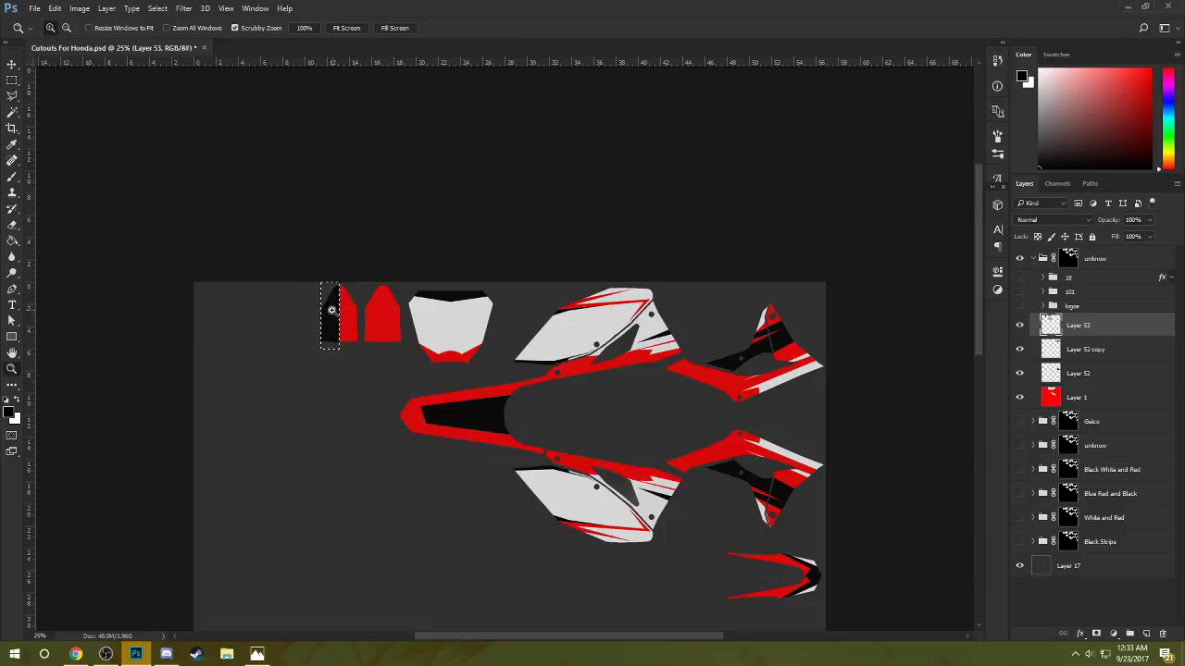
{"action": "key", "text": "v"}
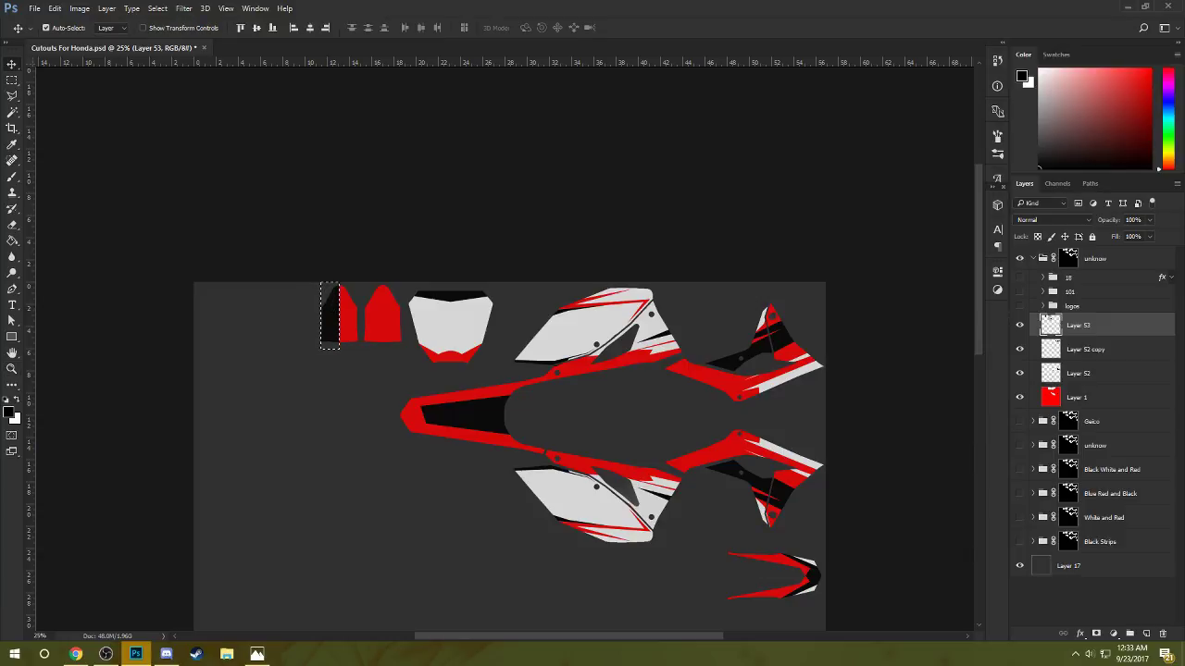
{"action": "left_click", "coordinate": [12, 82]}
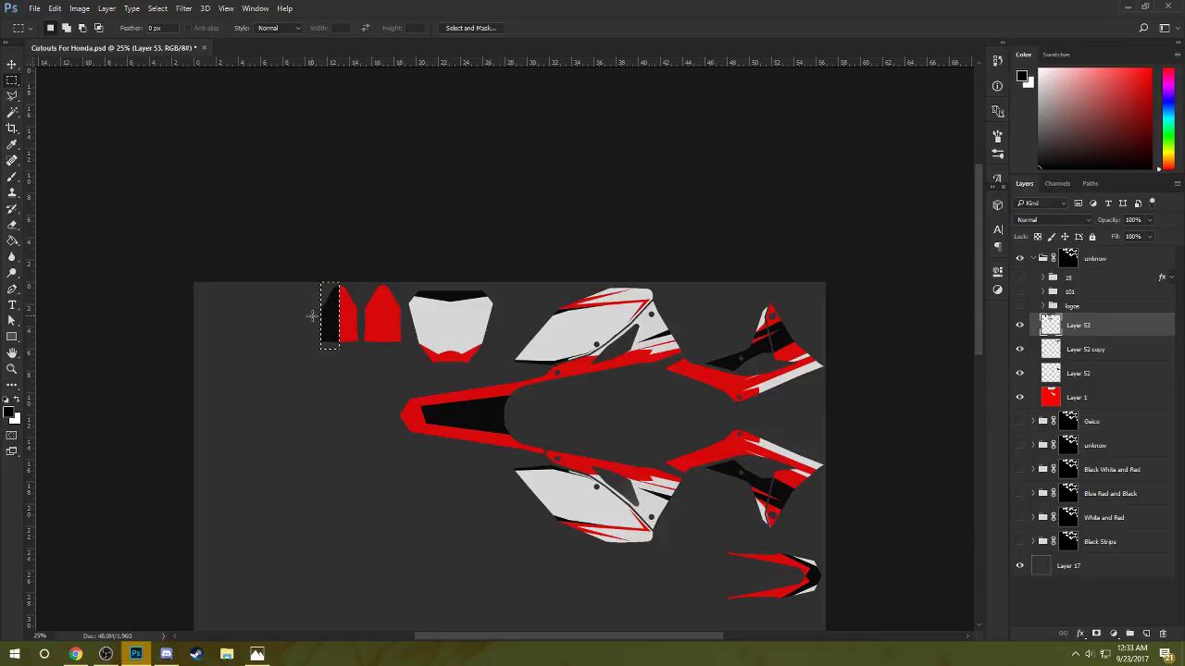
{"action": "right_click", "coordinate": [328, 322]}
{"action": "left_click", "coordinate": [357, 498]}
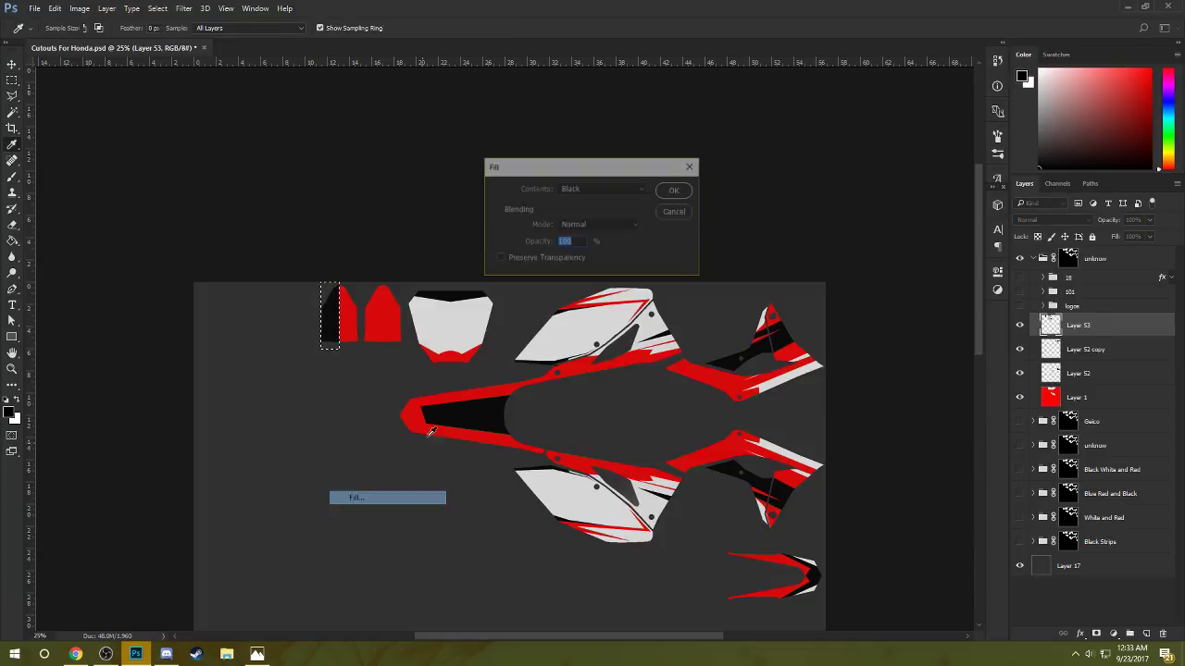
{"action": "left_click", "coordinate": [674, 191]}
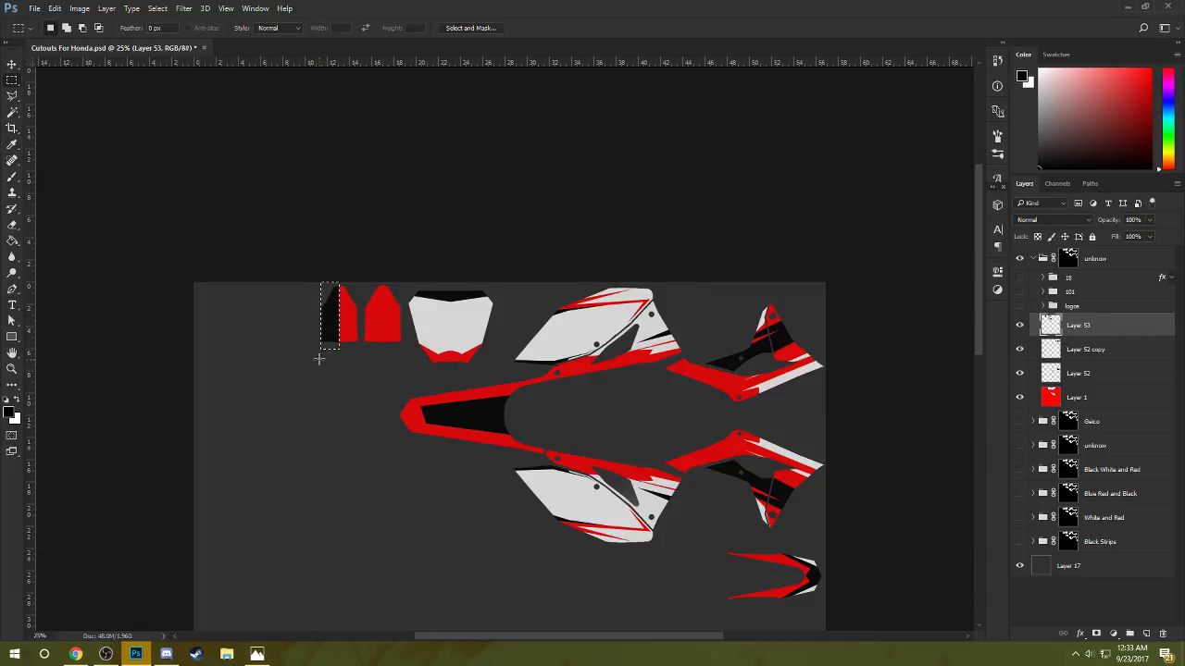
{"action": "right_click", "coordinate": [324, 334]}
{"action": "left_click", "coordinate": [375, 514]}
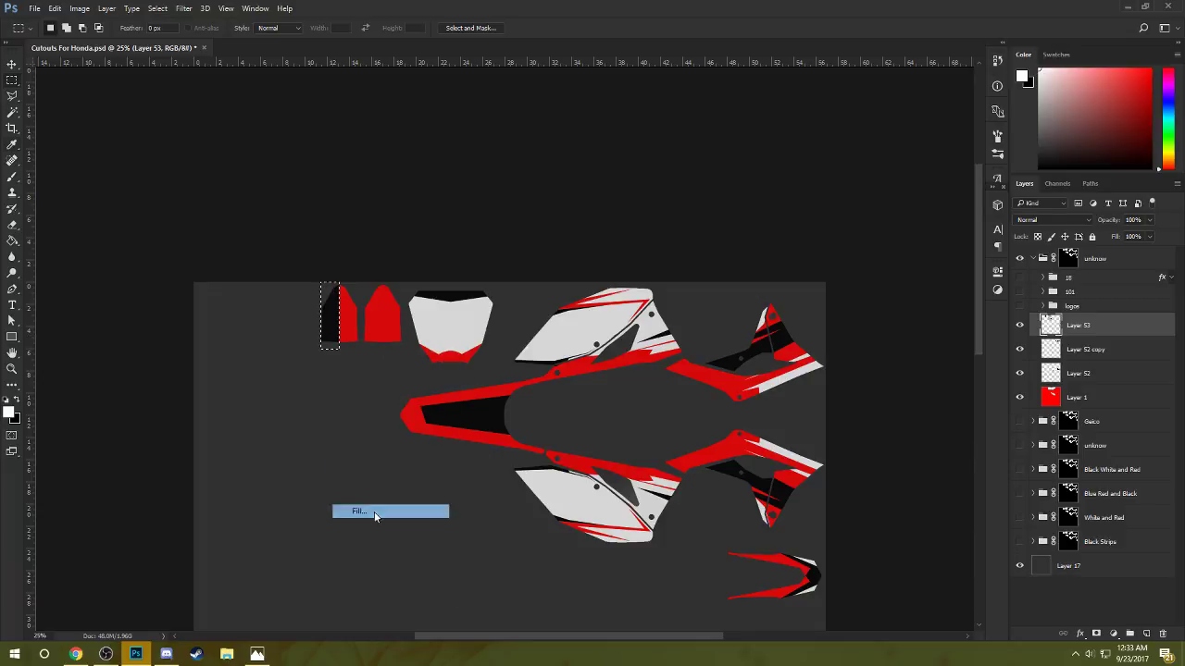
{"action": "left_click", "coordinate": [669, 191]}
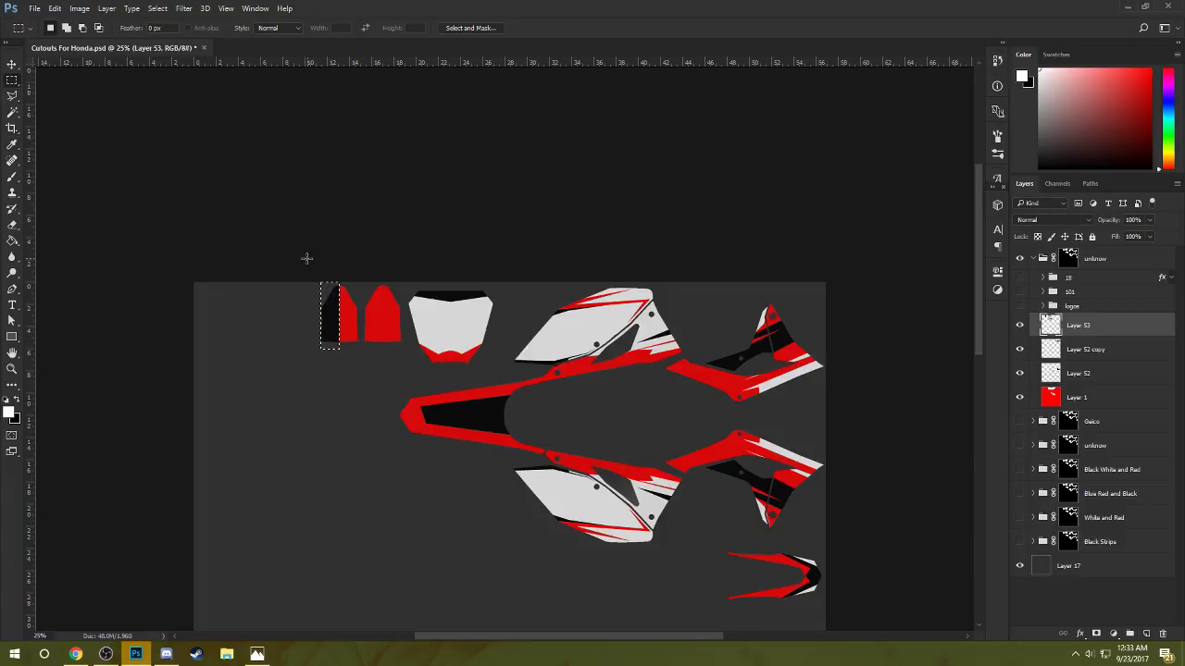
- Fill the selected half of the left arch with white using the Paint Bucket and deselect it
{"action": "key", "text": "g"}
{"action": "left_click", "coordinate": [329, 319]}
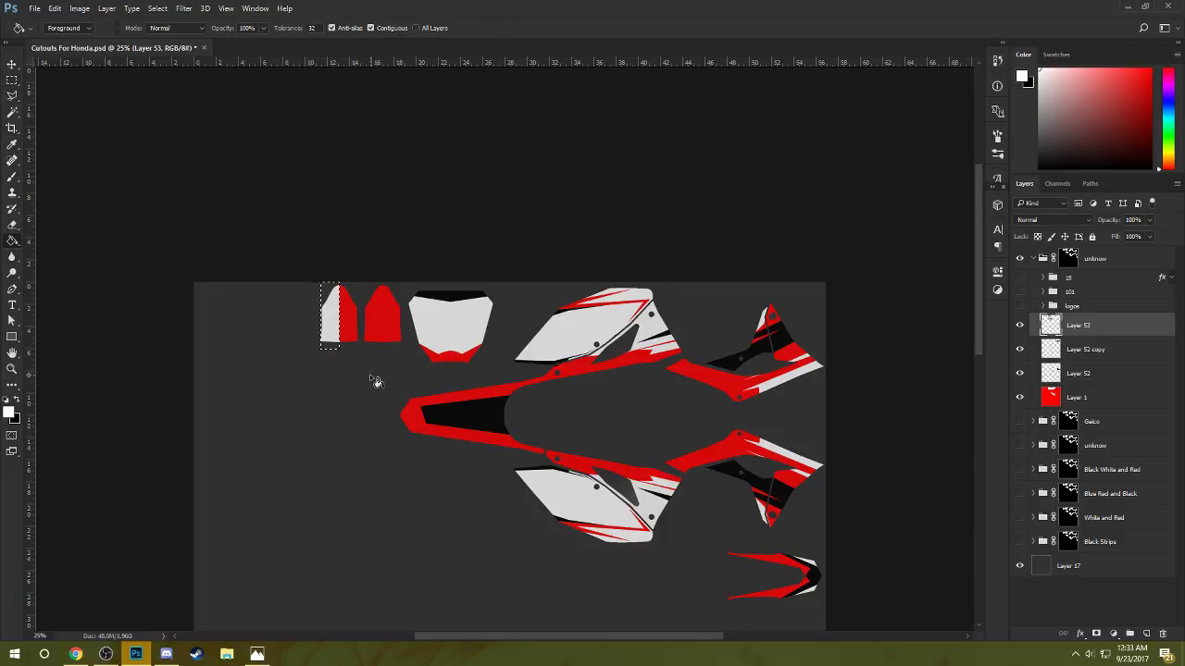
{"action": "key", "text": "ctrl+d"}
- Select the outer half of the right arch-shaped cutout, fill it with white using the Paint Bucket, and deselect it
{"action": "left_click", "coordinate": [12, 80]}
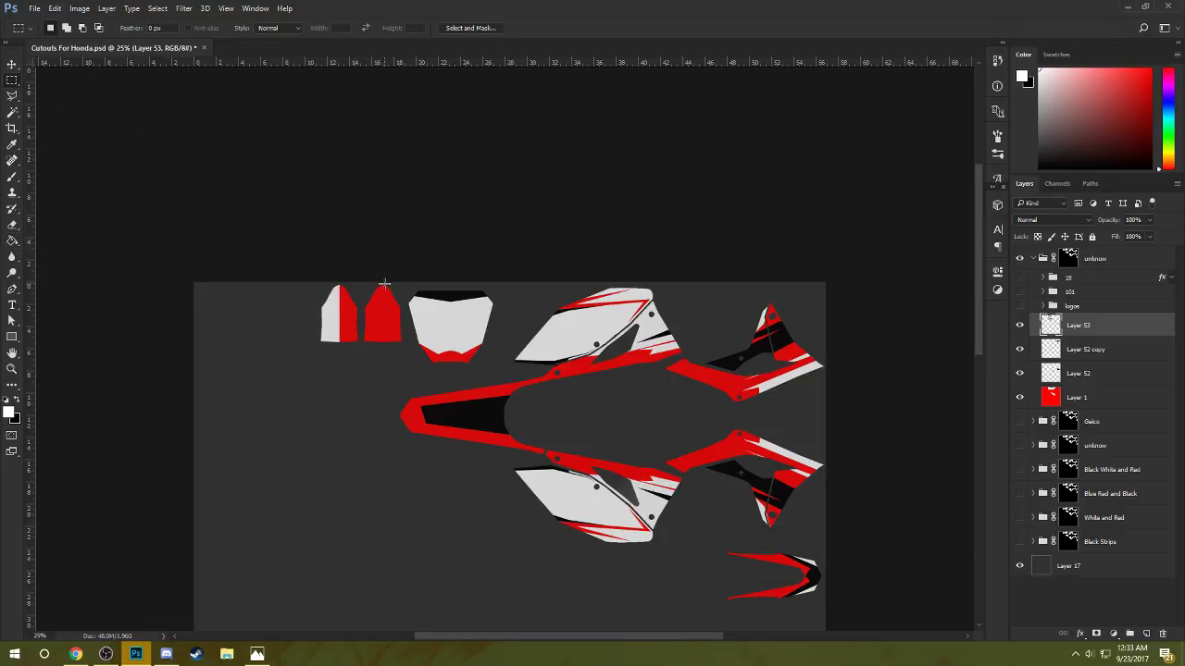
{"action": "left_click_drag", "start_coordinate": [383, 282], "coordinate": [404, 350]}
{"action": "key", "text": "g"}
{"action": "left_click", "coordinate": [393, 322]}
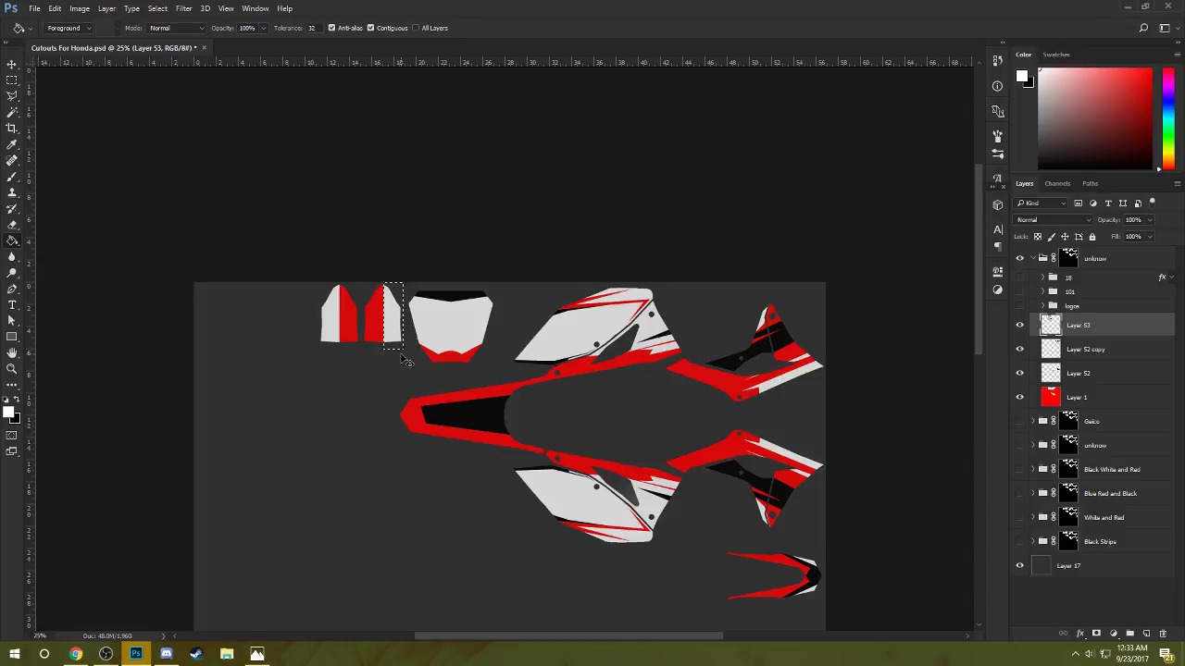
{"action": "right_click", "coordinate": [380, 339]}
{"action": "key", "text": "Escape"}
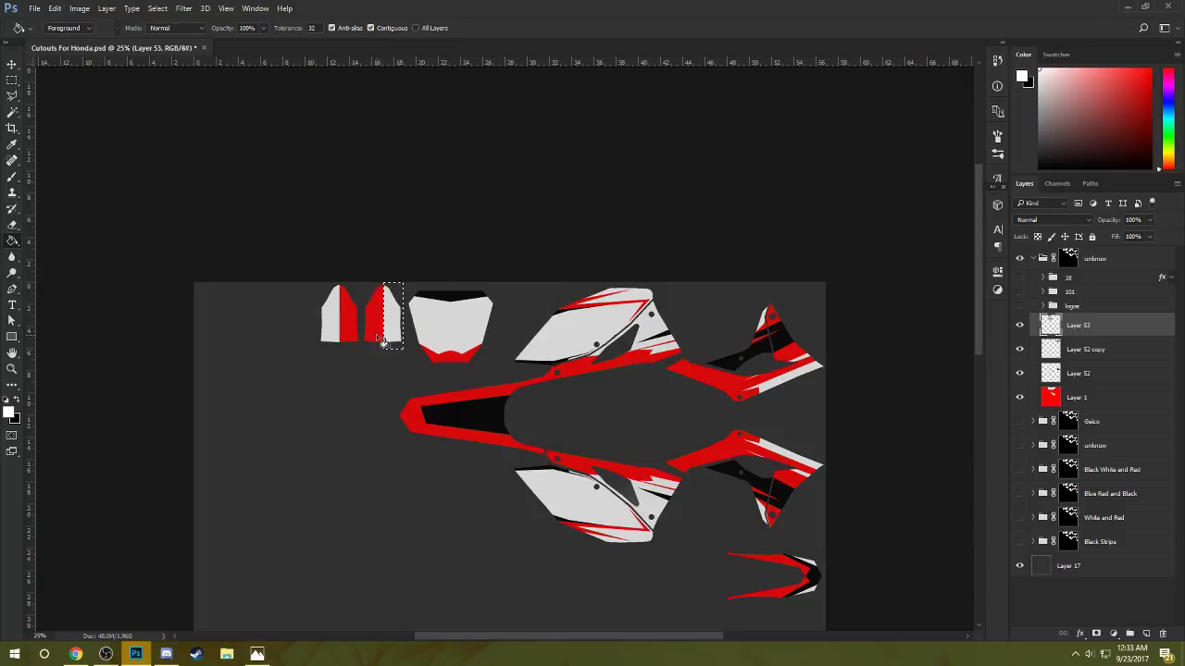
{"action": "key", "text": "ctrl+z"}
{"action": "key", "text": "ctrl+d"}
- Draw a straight vertical pen path along the red and white seam of the right arch, extending past its lower edge
{"action": "key", "text": "b"}
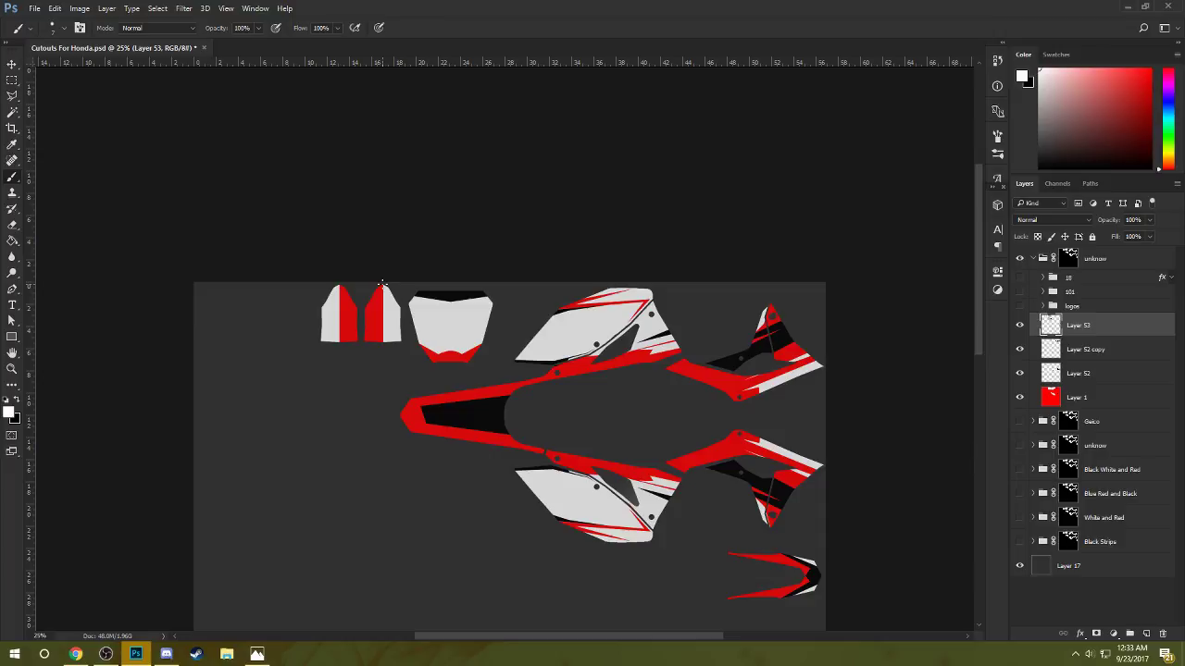
{"action": "key", "text": "p"}
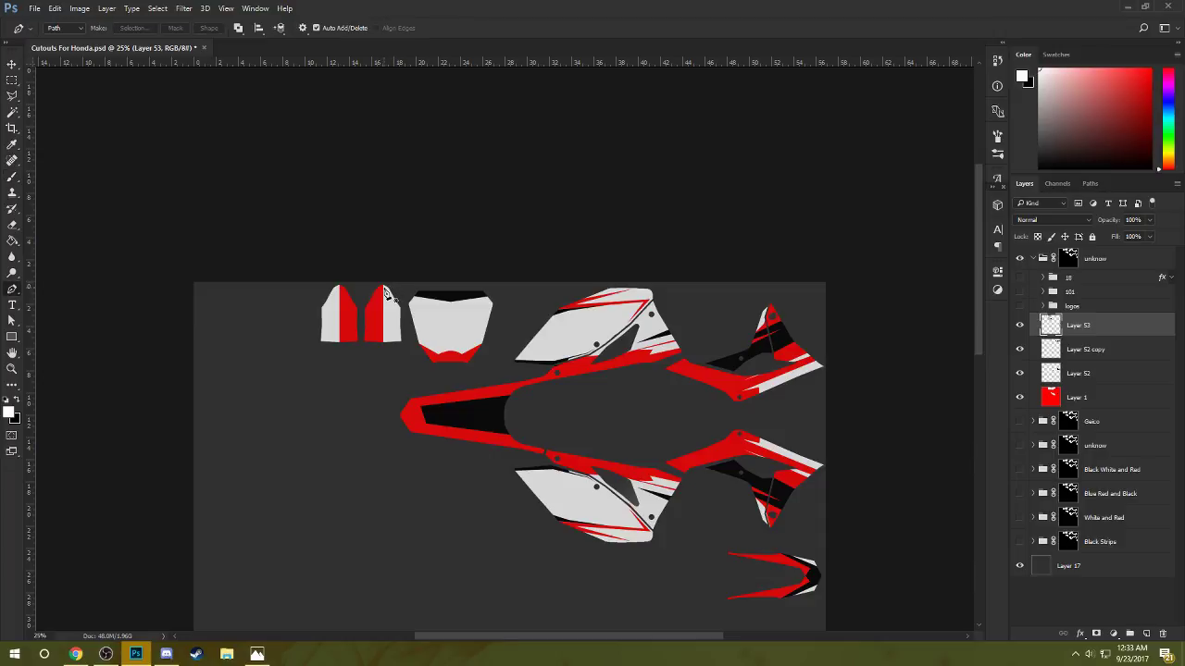
{"action": "key", "text": "ctrl+plus"}
{"action": "key", "text": "ctrl+plus"}
{"action": "key", "text": "ctrl+plus"}
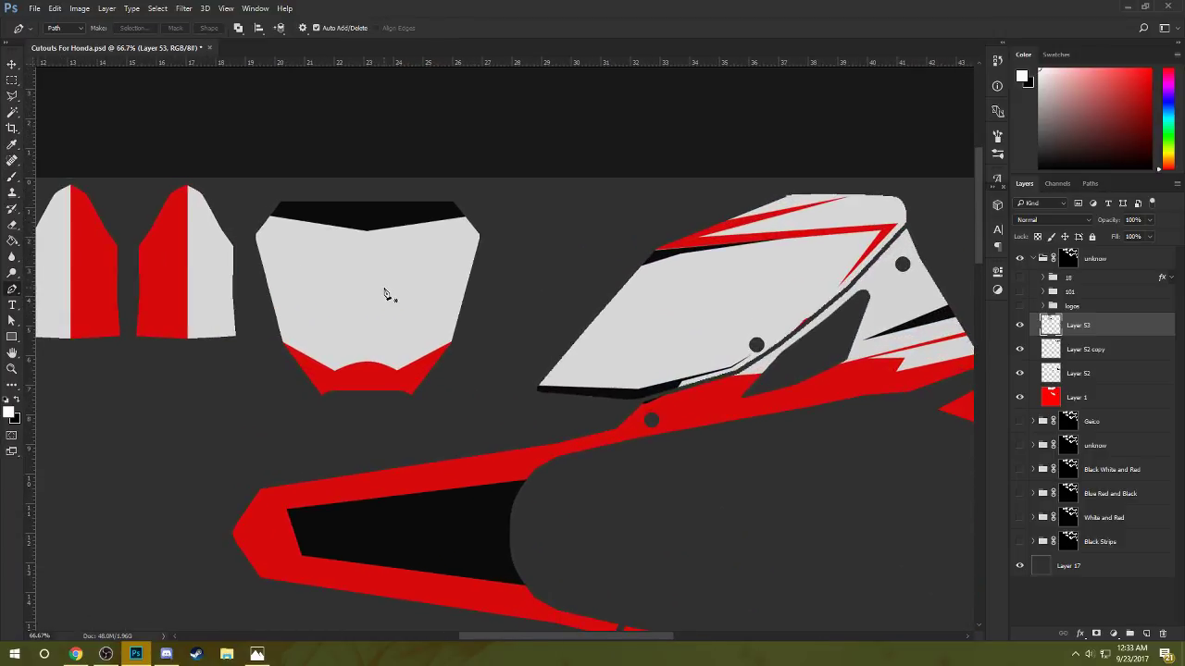
{"action": "left_click_drag", "start_coordinate": [384, 287], "coordinate": [547, 309]}
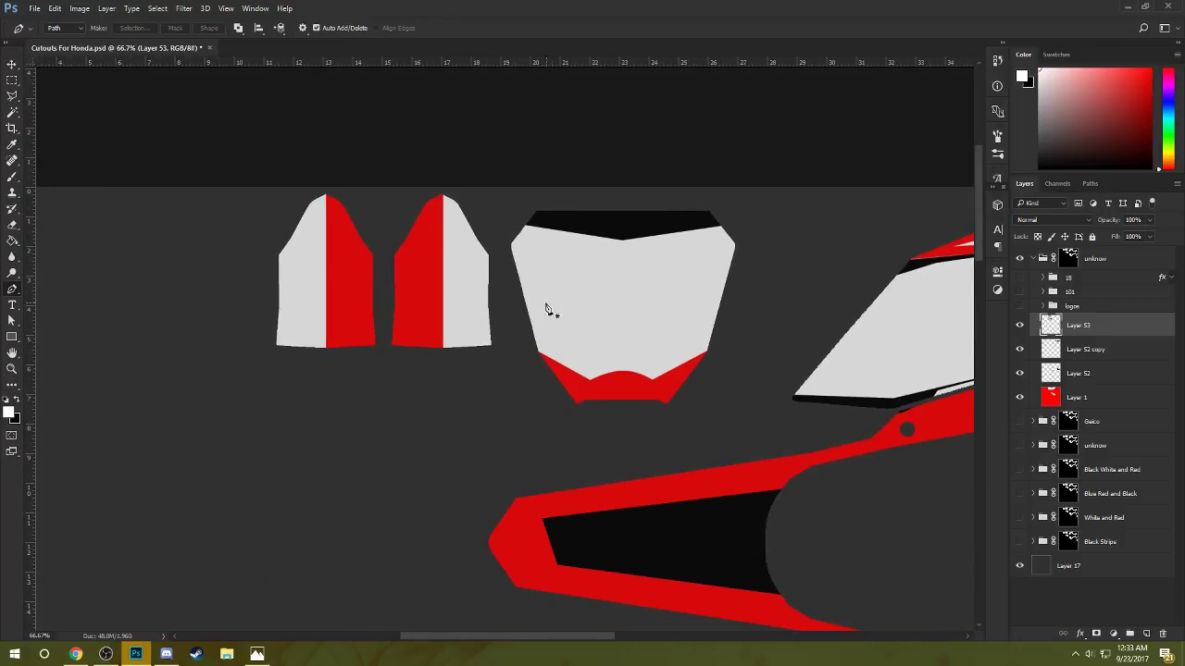
{"action": "left_click", "coordinate": [444, 194]}
{"action": "left_click", "coordinate": [446, 381]}
{"action": "left_click_drag", "start_coordinate": [446, 380], "coordinate": [443, 383]}
- Stroke the right arch's seam path with black and clear the path
{"action": "right_click", "coordinate": [443, 383]}
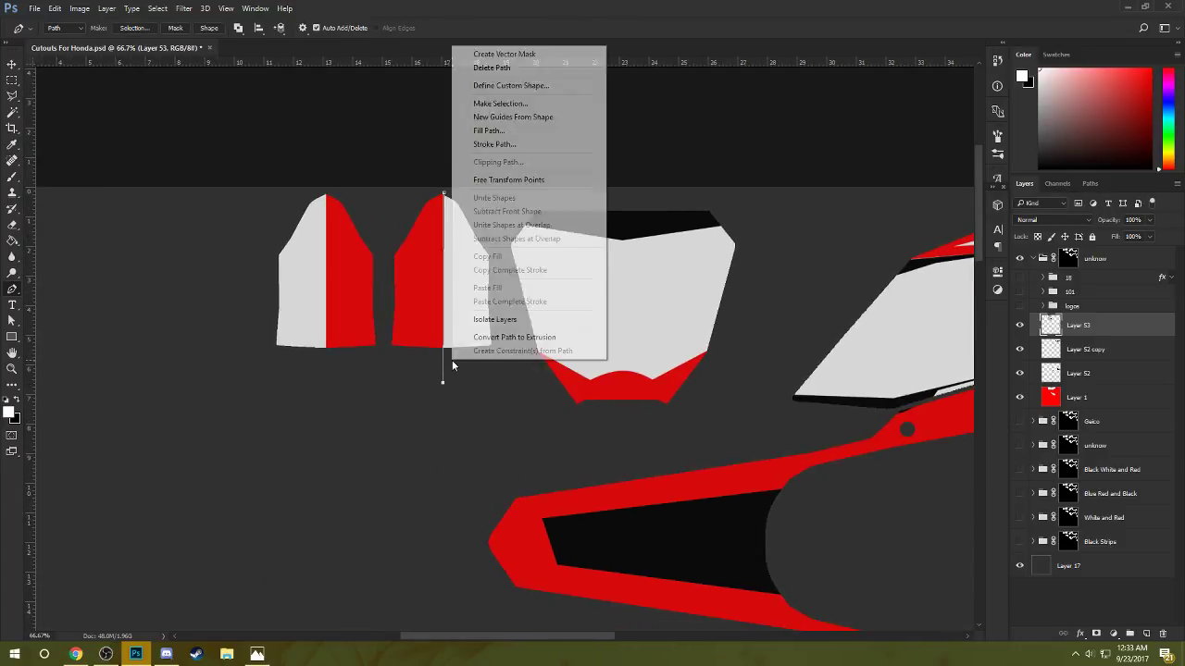
{"action": "left_click", "coordinate": [609, 167]}
{"action": "right_click", "coordinate": [454, 272]}
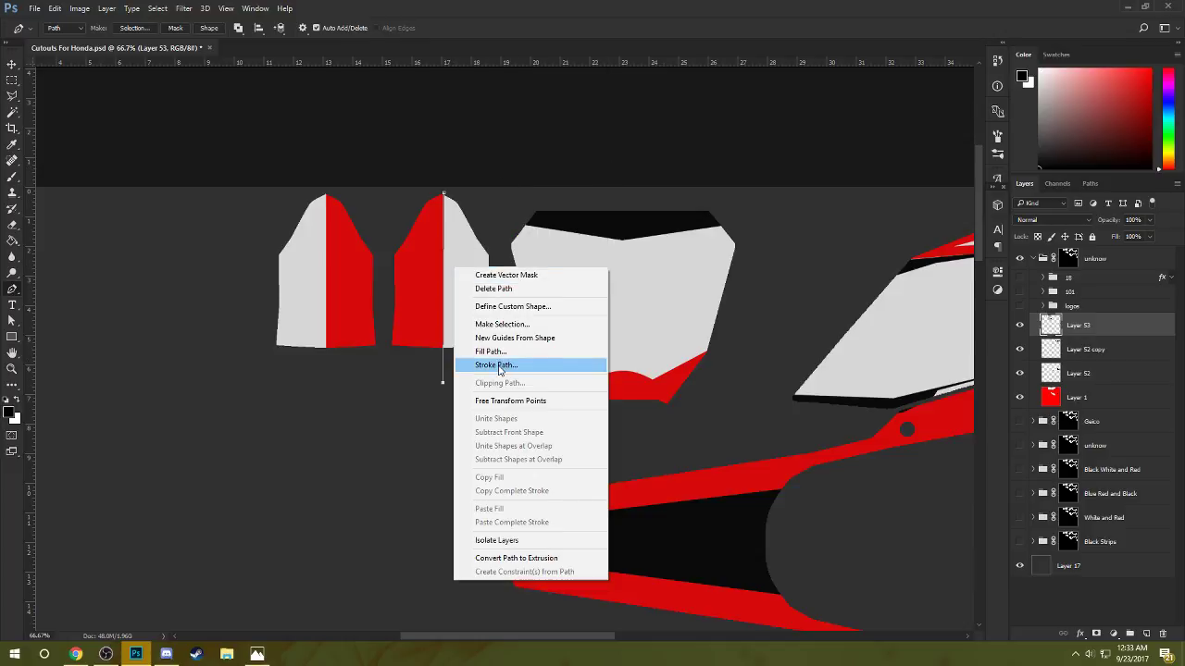
{"action": "left_click", "coordinate": [496, 364]}
{"action": "left_click", "coordinate": [675, 220]}
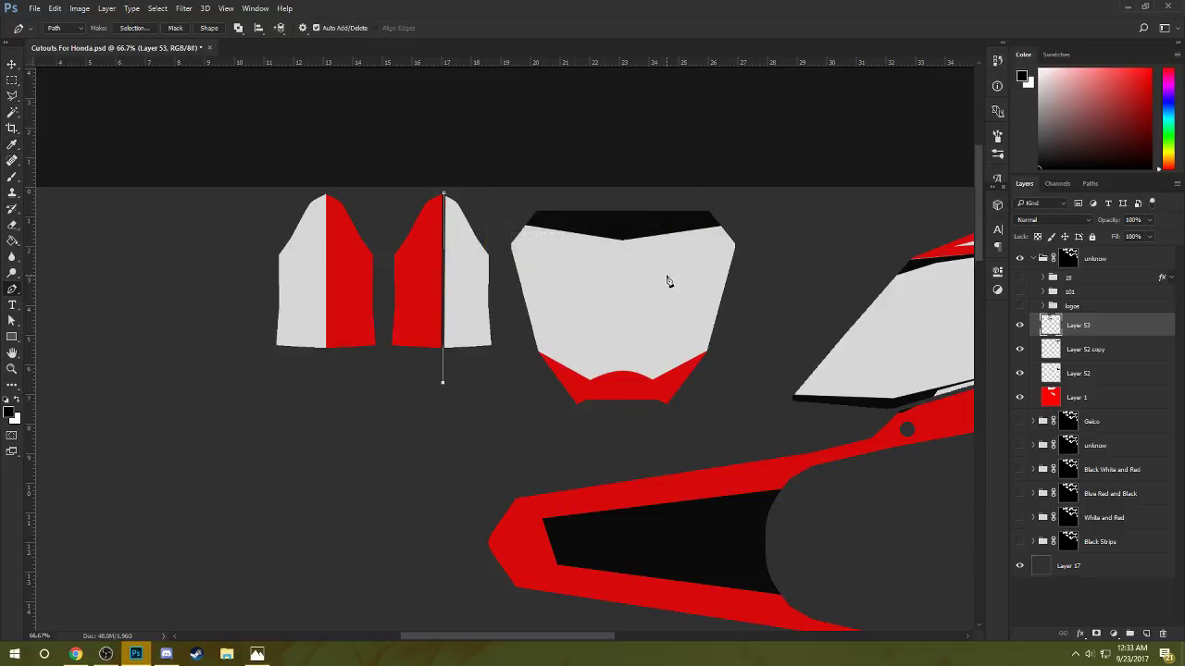
{"action": "key", "text": "Return"}
- Draw a vertical pen path along the left arch's seam, stroke it with black, and clear the path
{"action": "left_click", "coordinate": [325, 350]}
{"action": "left_click", "coordinate": [325, 153]}
{"action": "right_click", "coordinate": [322, 256]}
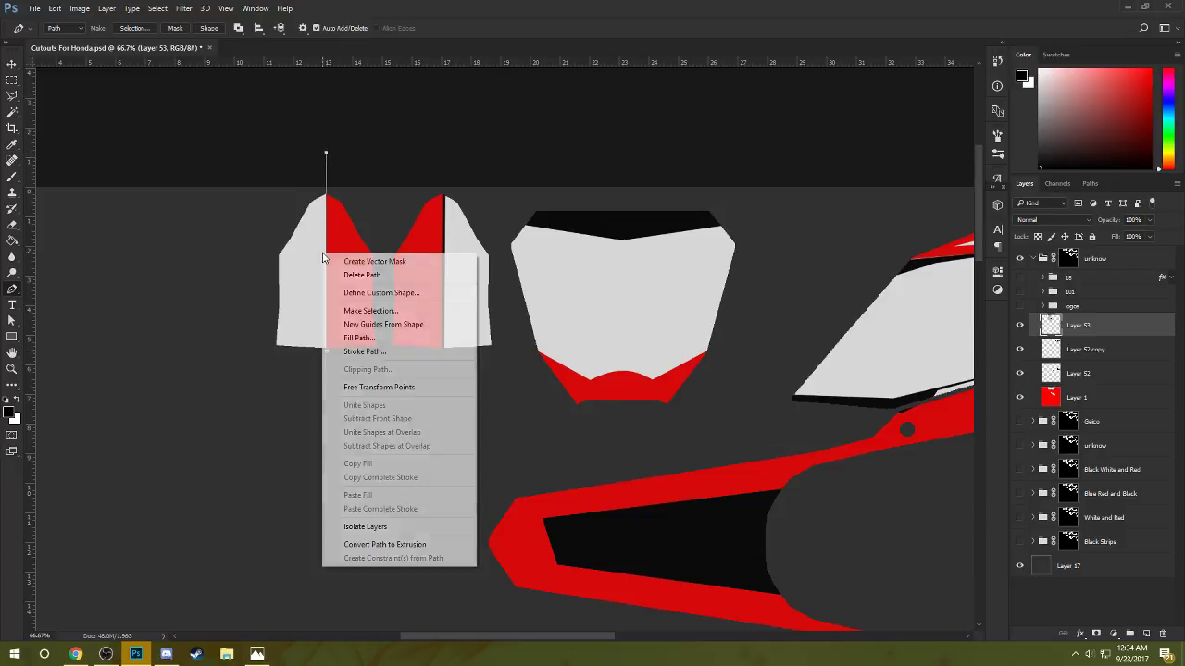
{"action": "left_click", "coordinate": [387, 352]}
{"action": "left_click", "coordinate": [688, 216]}
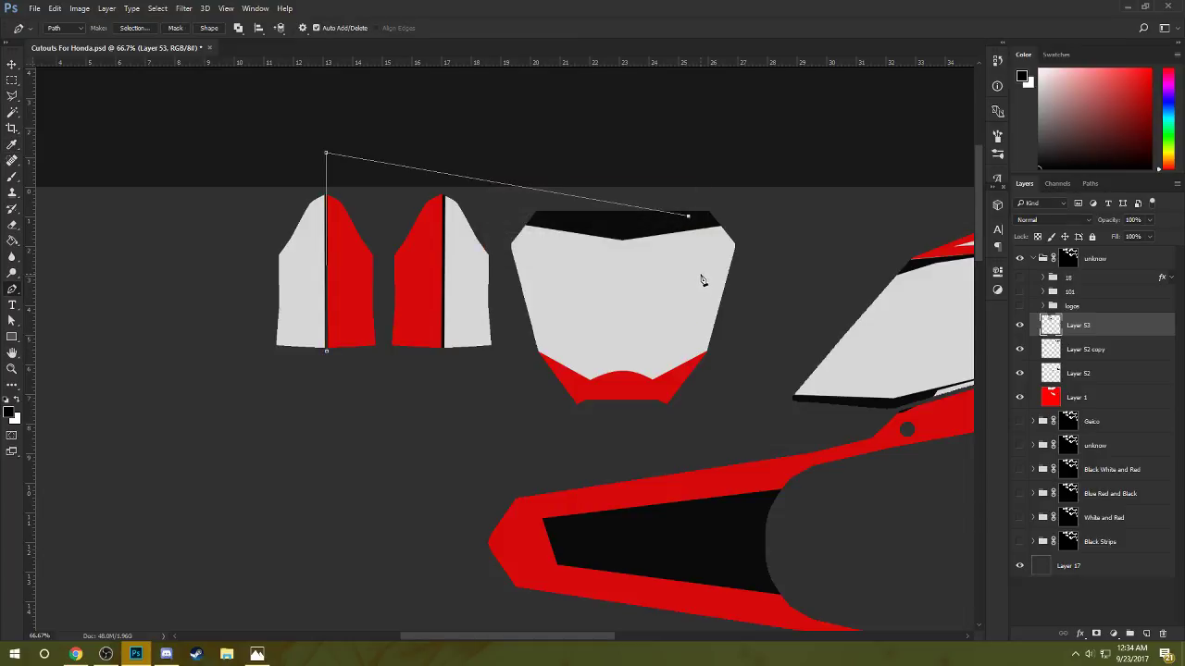
{"action": "key", "text": "Escape"}
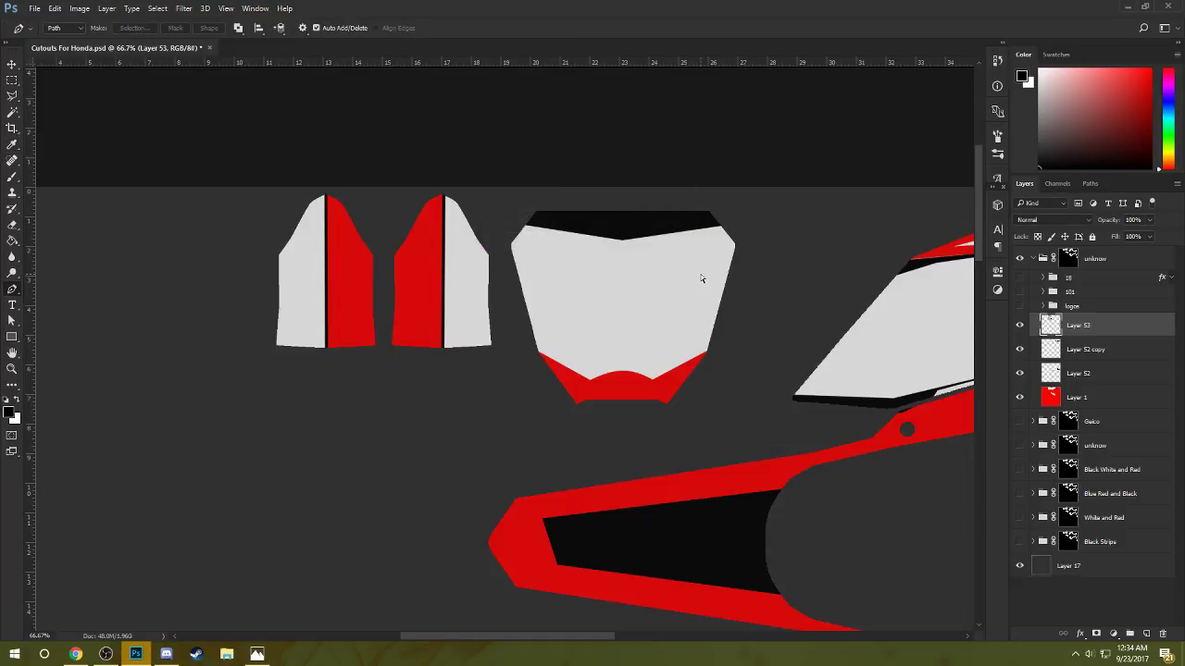
- View the whole graphics kit and collapse the uppermost "unknow" layer group
{"action": "scroll", "coordinate": [701, 279], "scroll_direction": "down", "scroll_amount": 4}
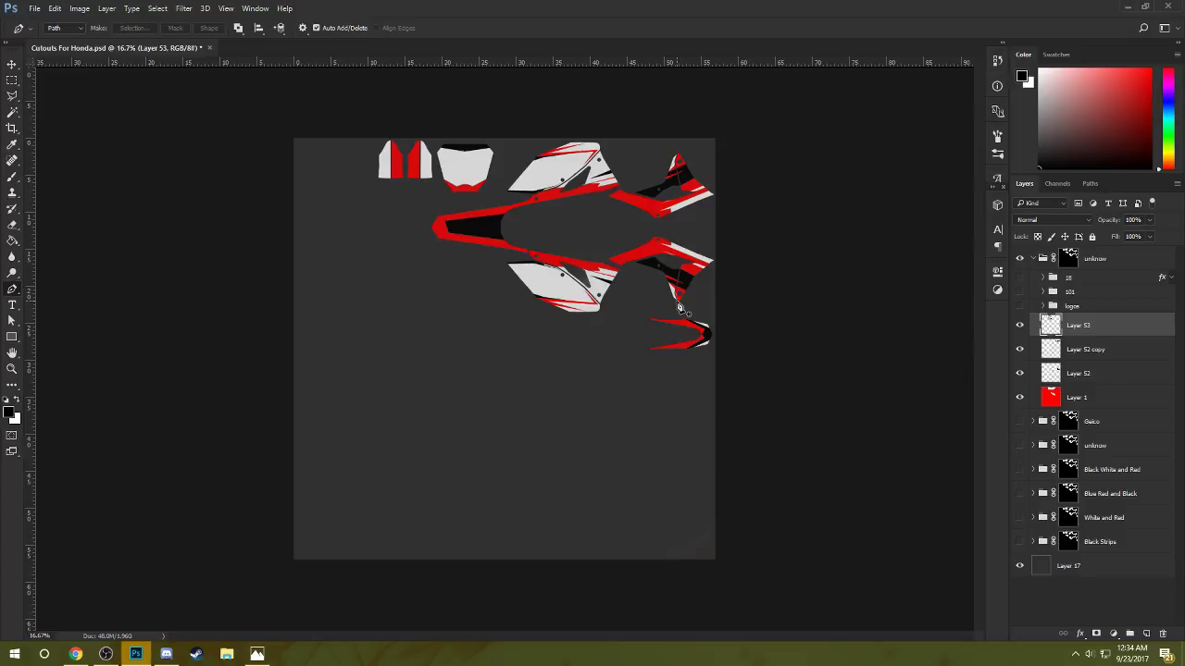
{"action": "left_click", "coordinate": [1033, 259]}
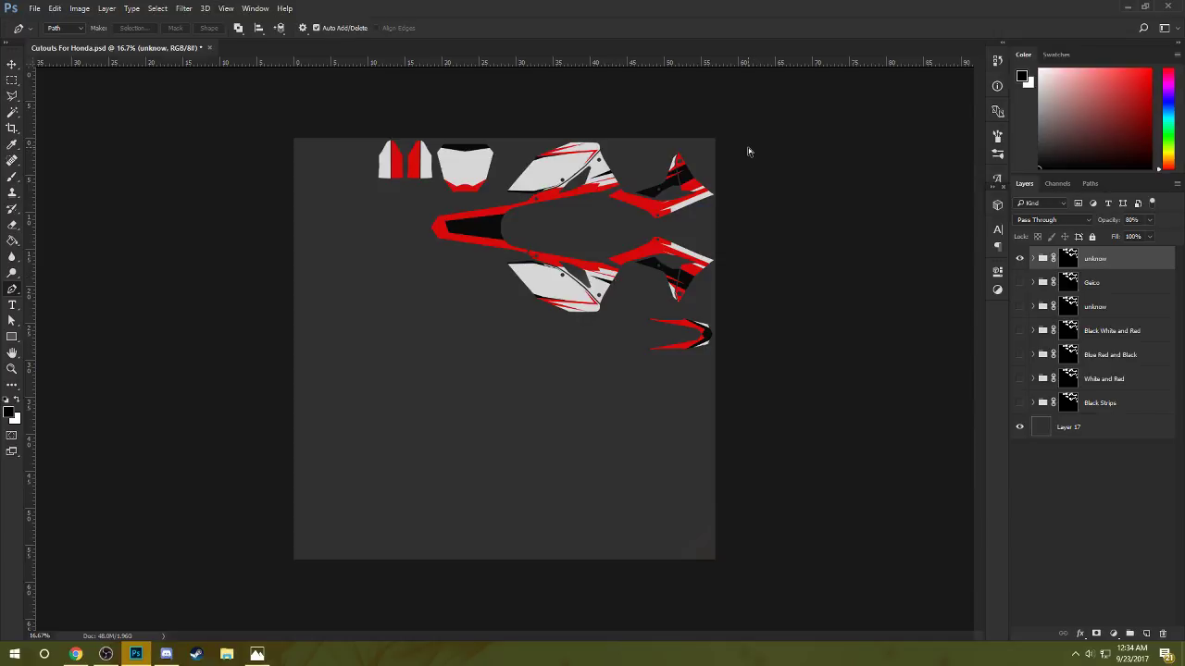
{"action": "key", "text": "alt+z"}
{"action": "left_click", "coordinate": [620, 218]}
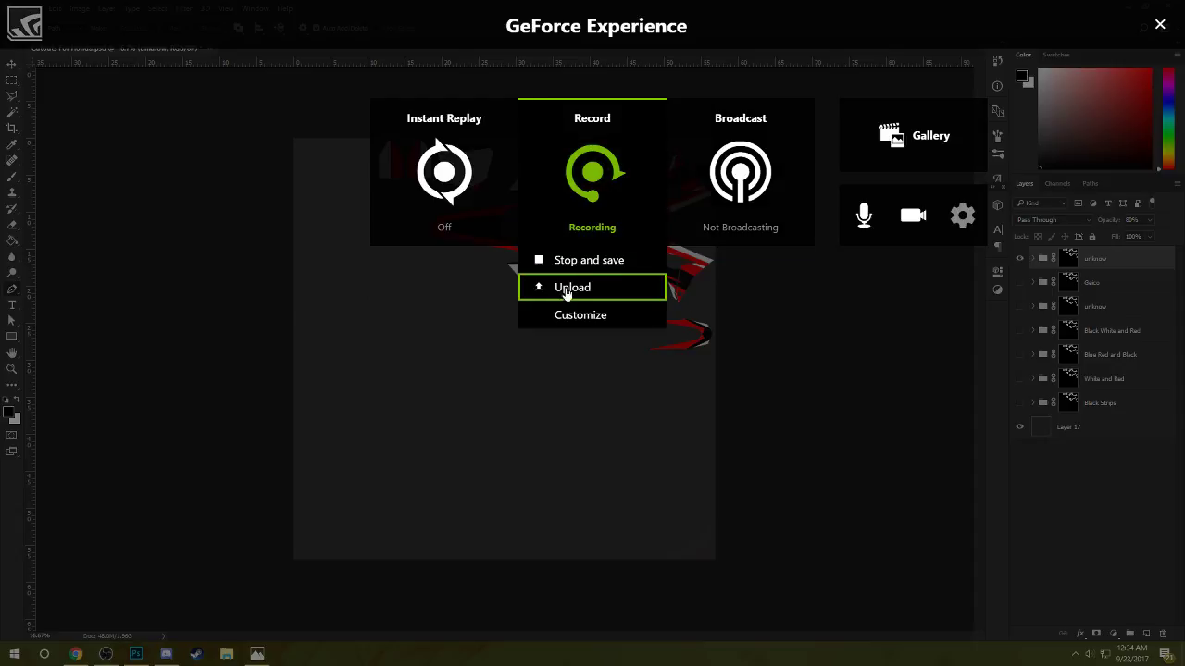
{"action": "left_click", "coordinate": [624, 262]}
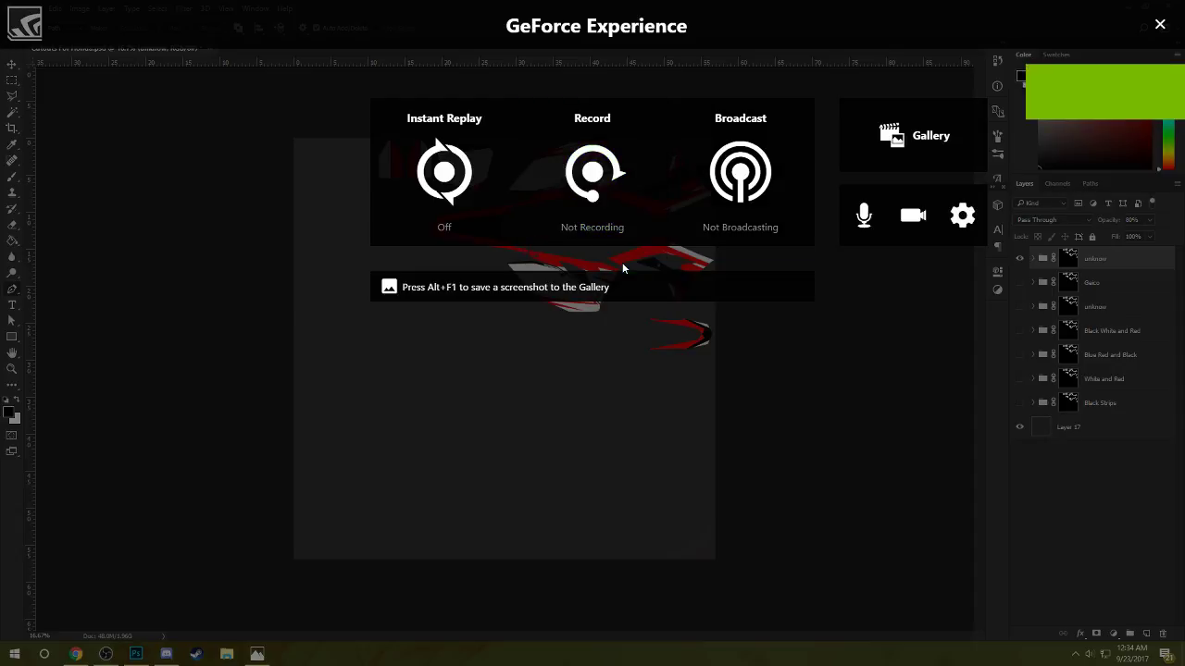
{"action": "left_click", "coordinate": [1165, 26]}
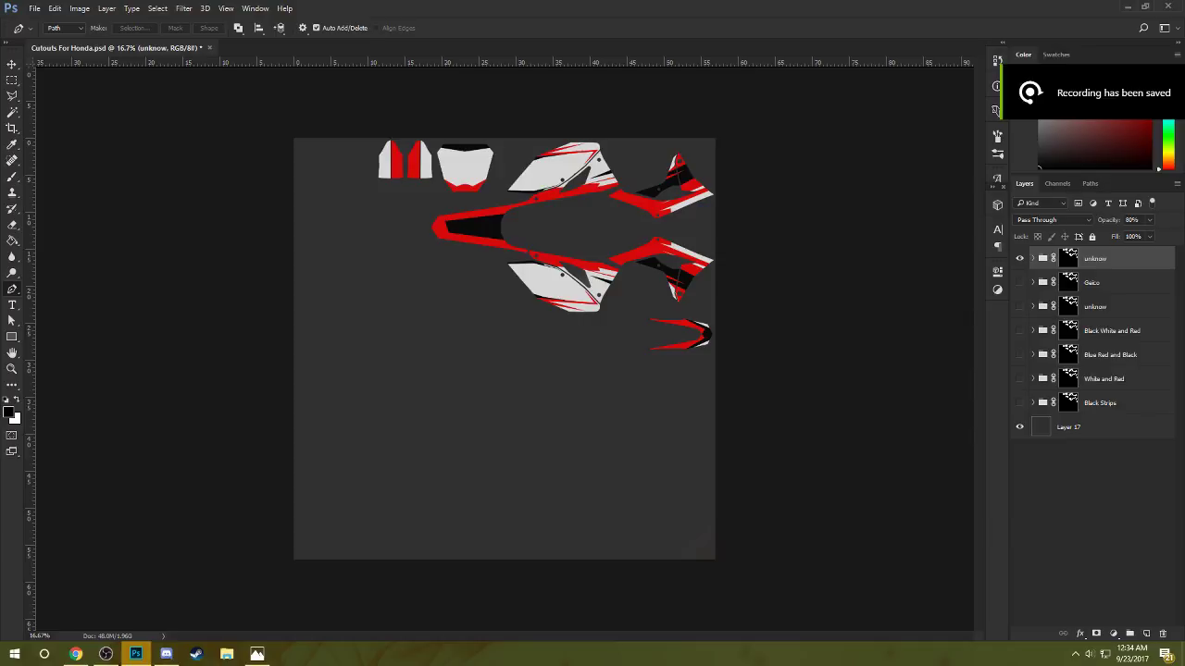